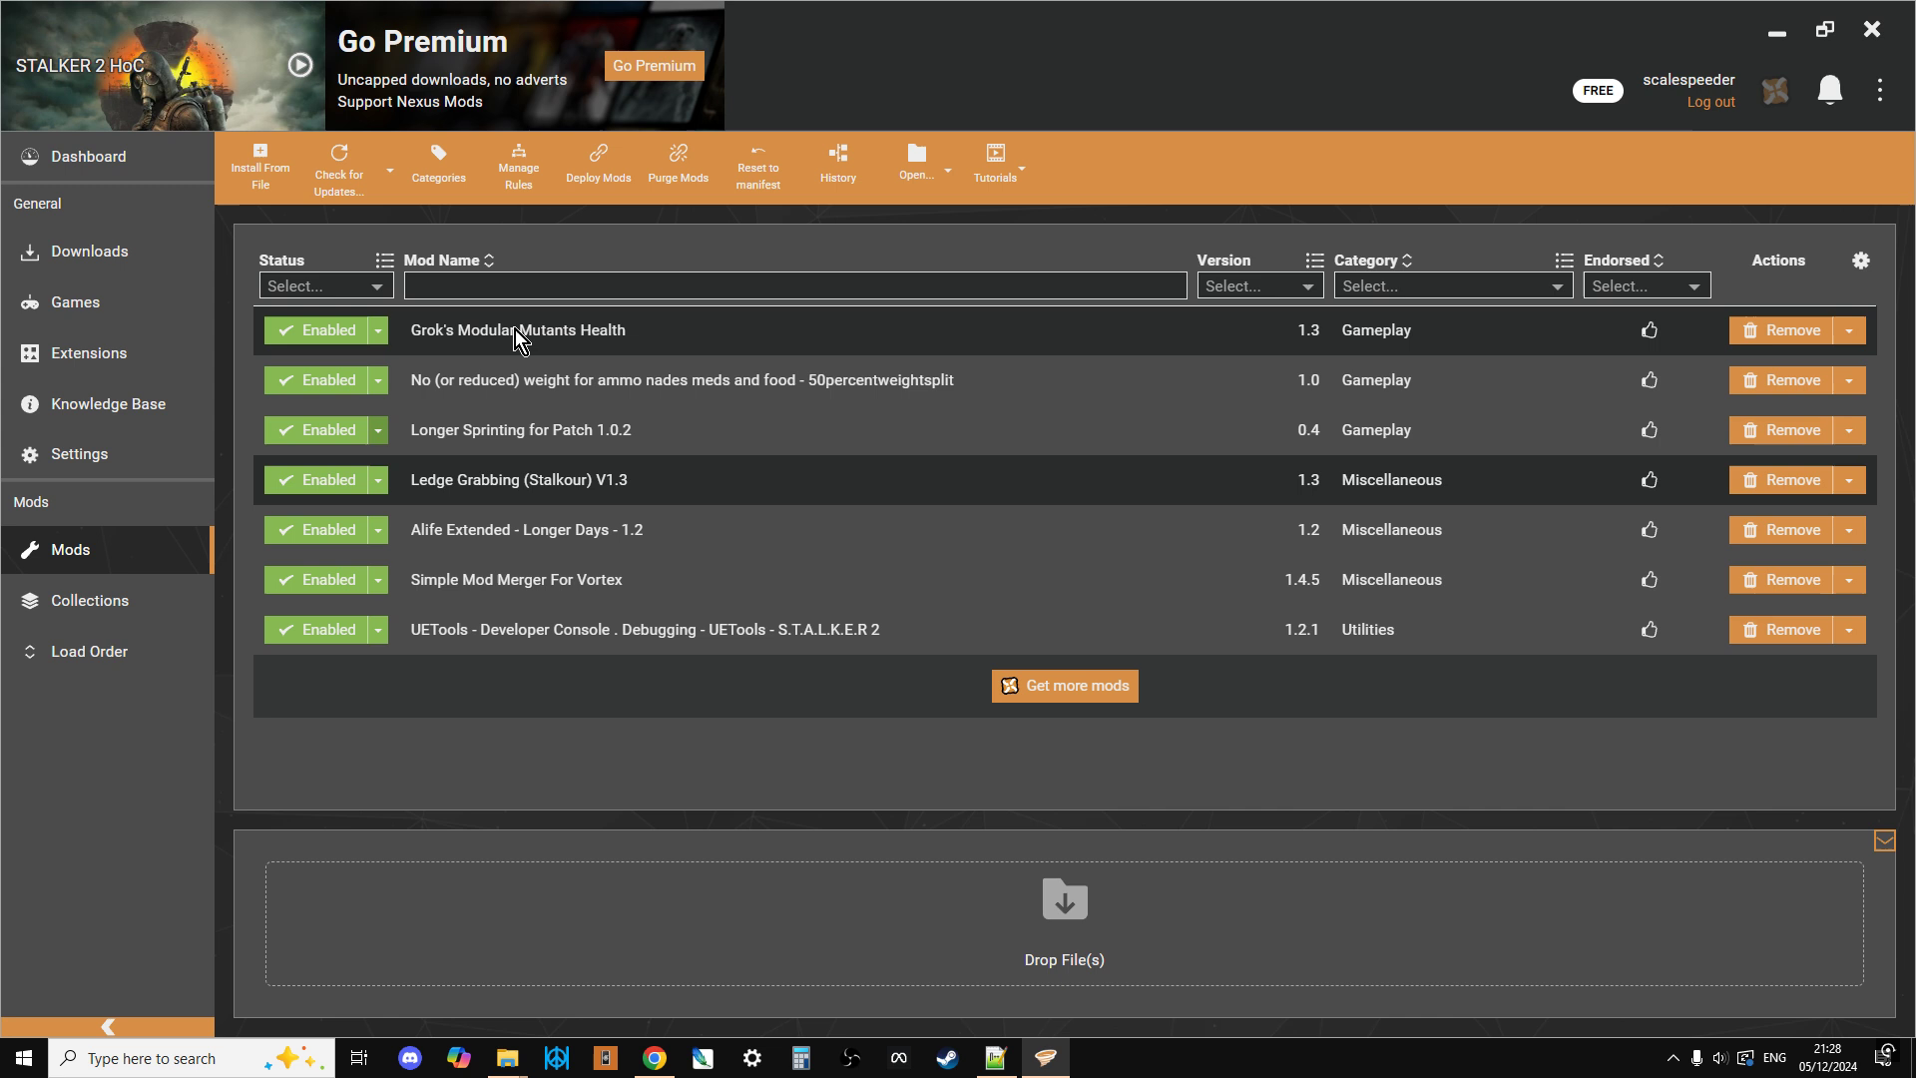
Step: Switch to Chrome and view the files offered for the S.T.A.L.K.E.R. 2 Heart of Chornobyl Vortex Extension on Nexus Mods
left_click(657, 1056)
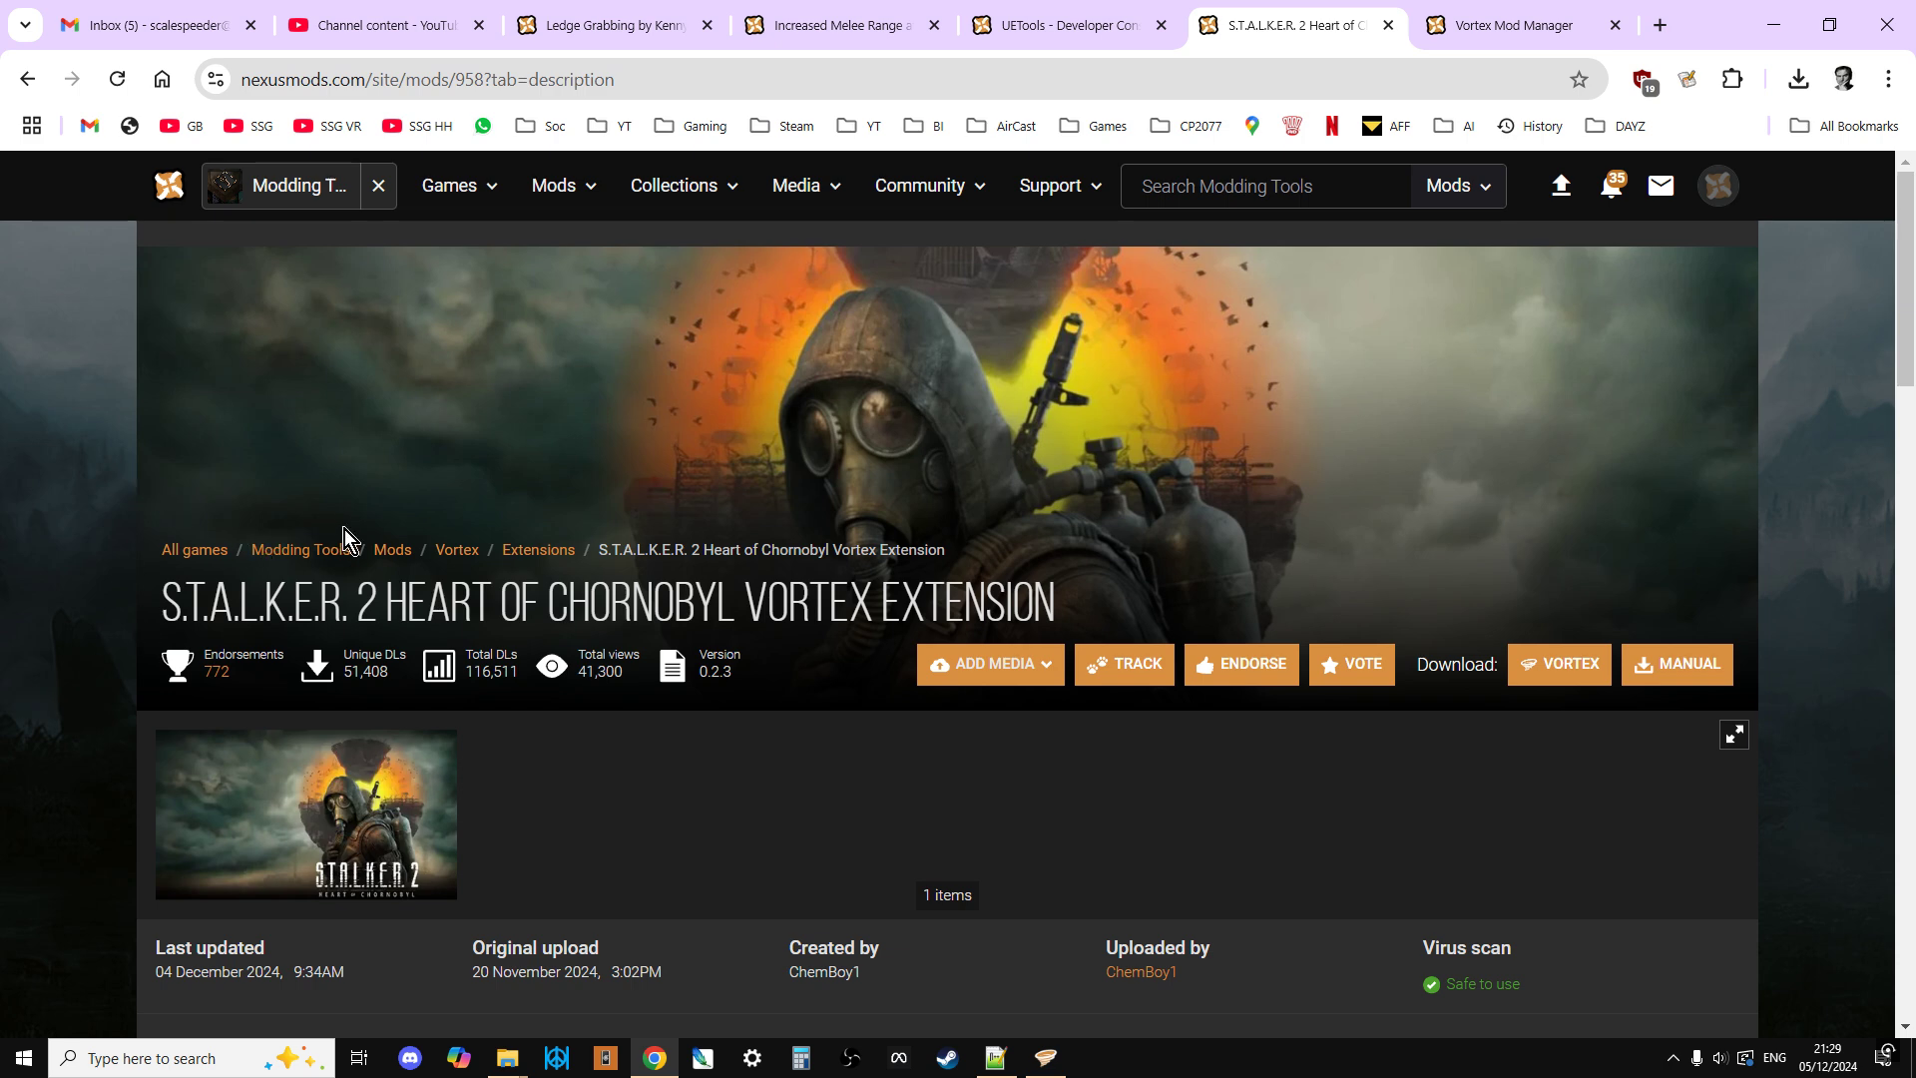
scroll(345, 528, "down", 1)
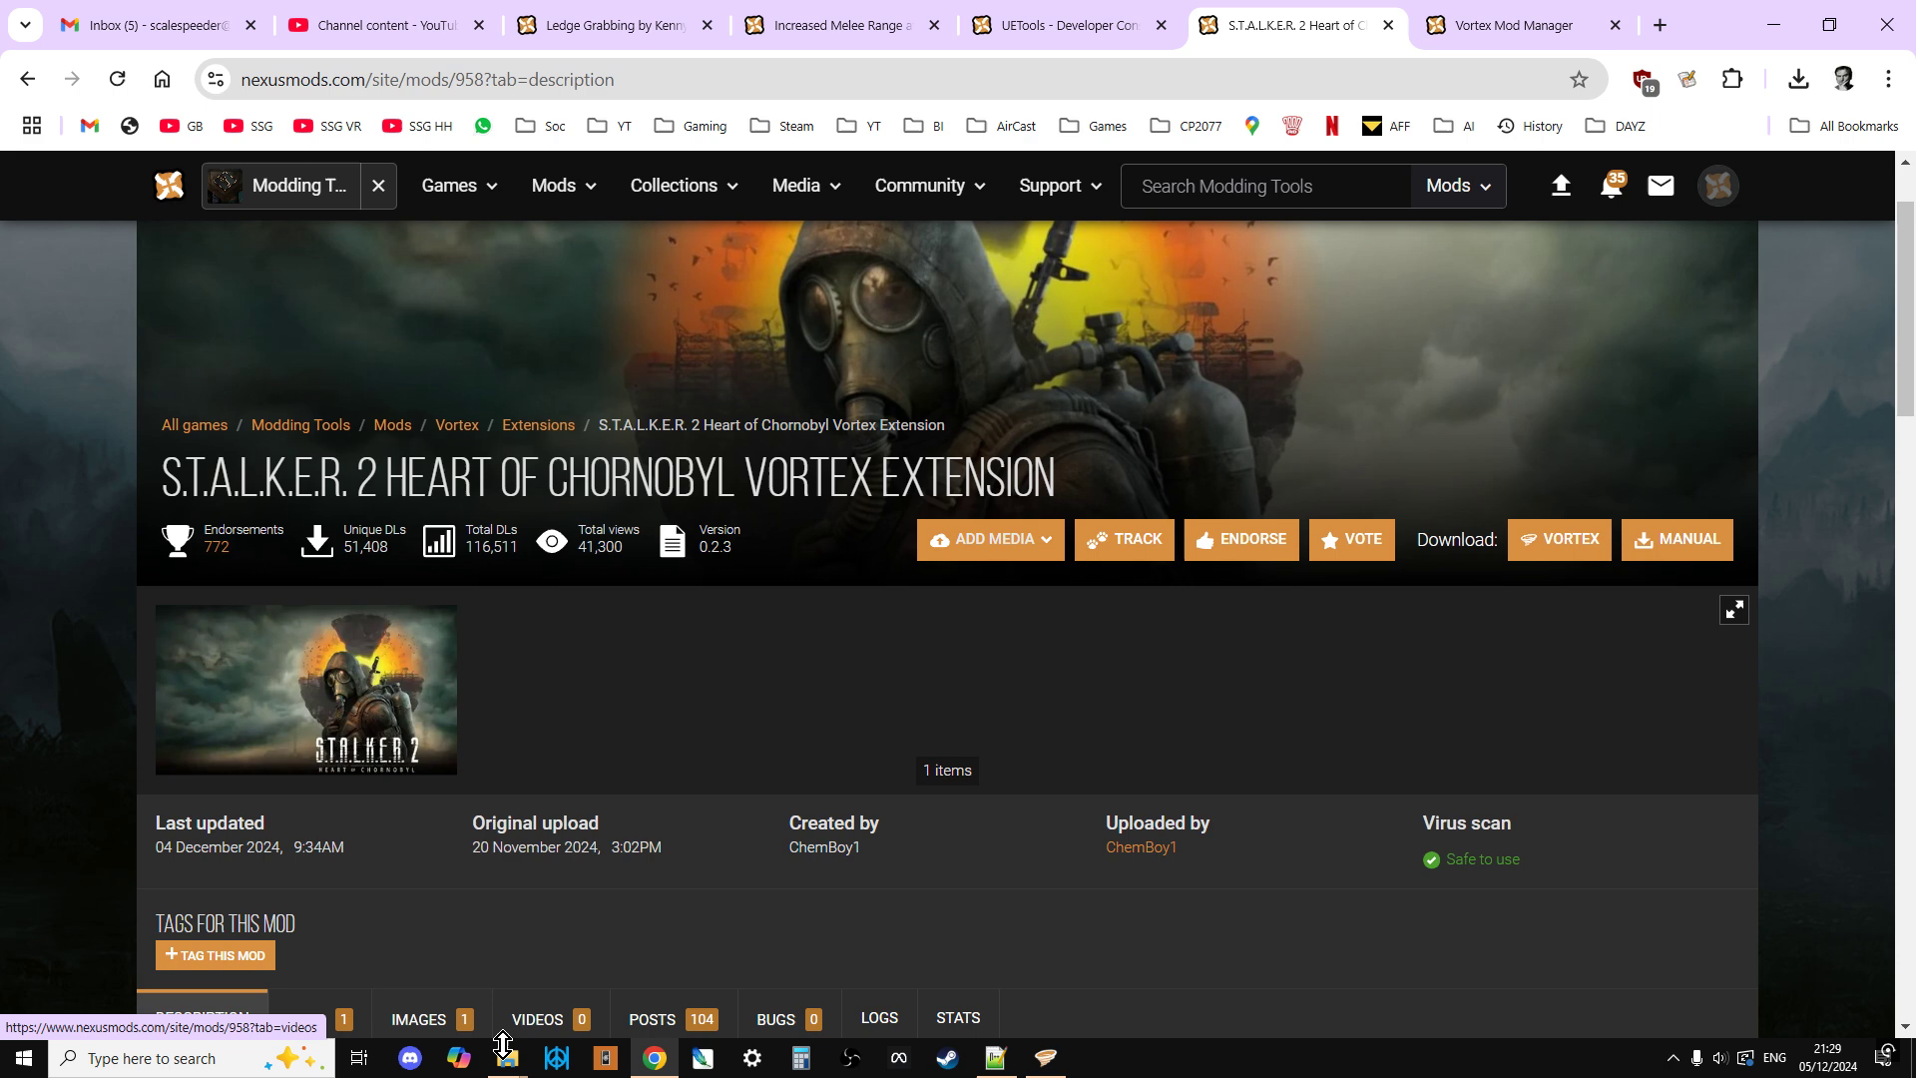
scroll(534, 820, "down", 6)
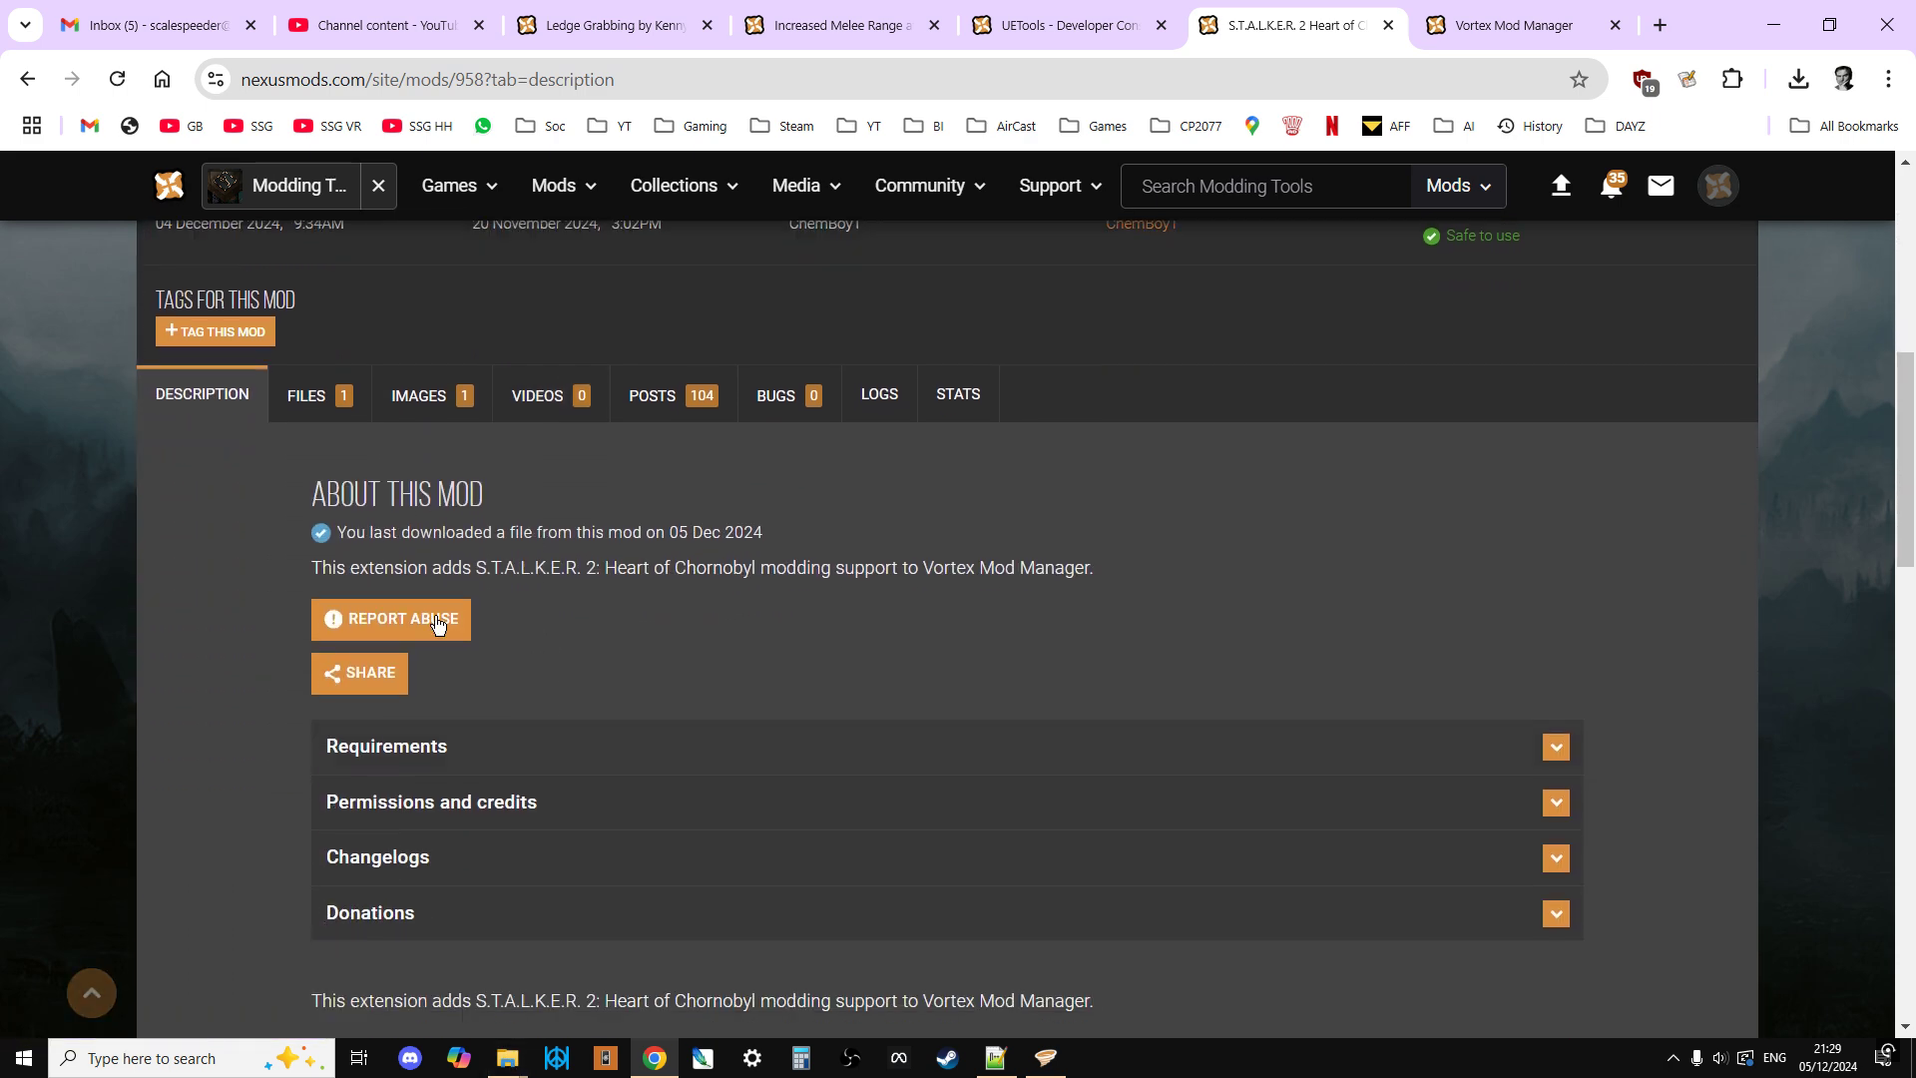
left_click(315, 397)
scroll(599, 445, "down", 1)
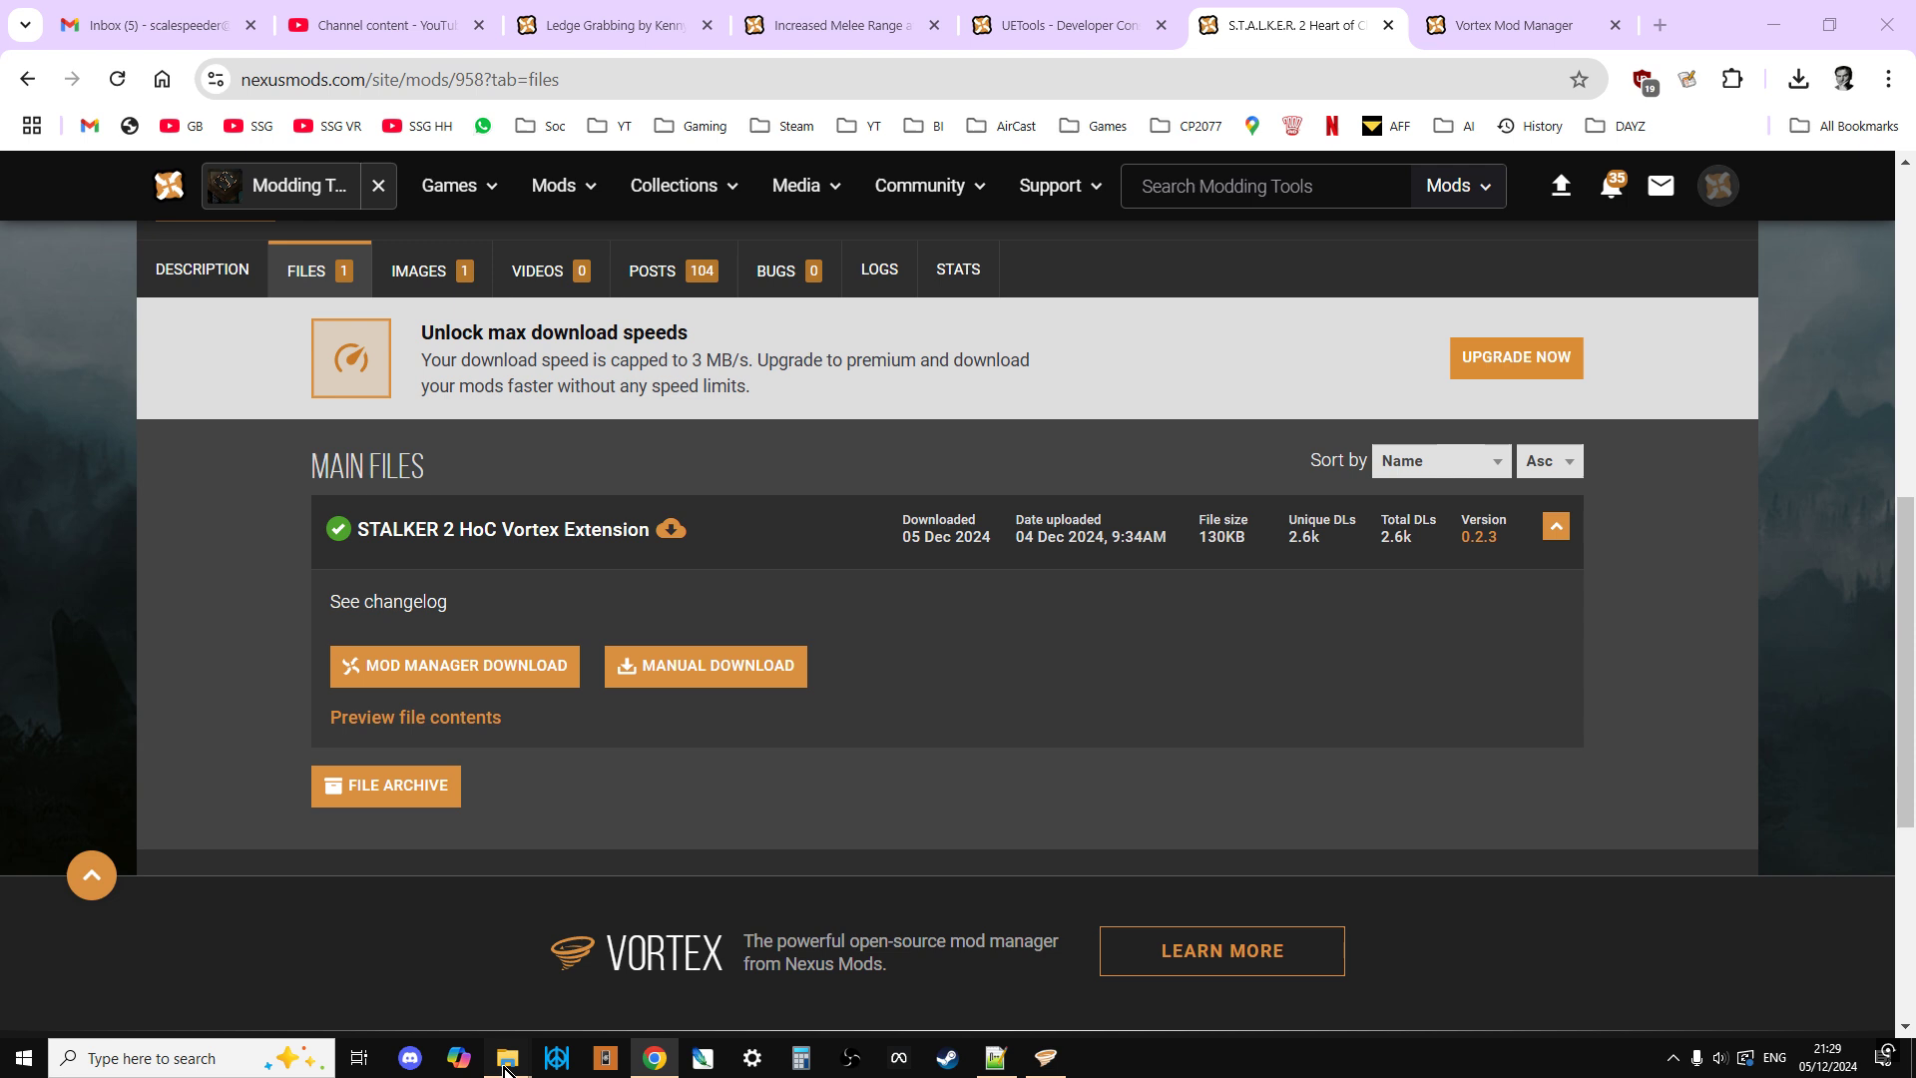
Step: Switch to File Explorer and open the "longer sprinting" folder inside Stalker 2 Modding
mouse_move(506, 1069)
left_click(170, 948)
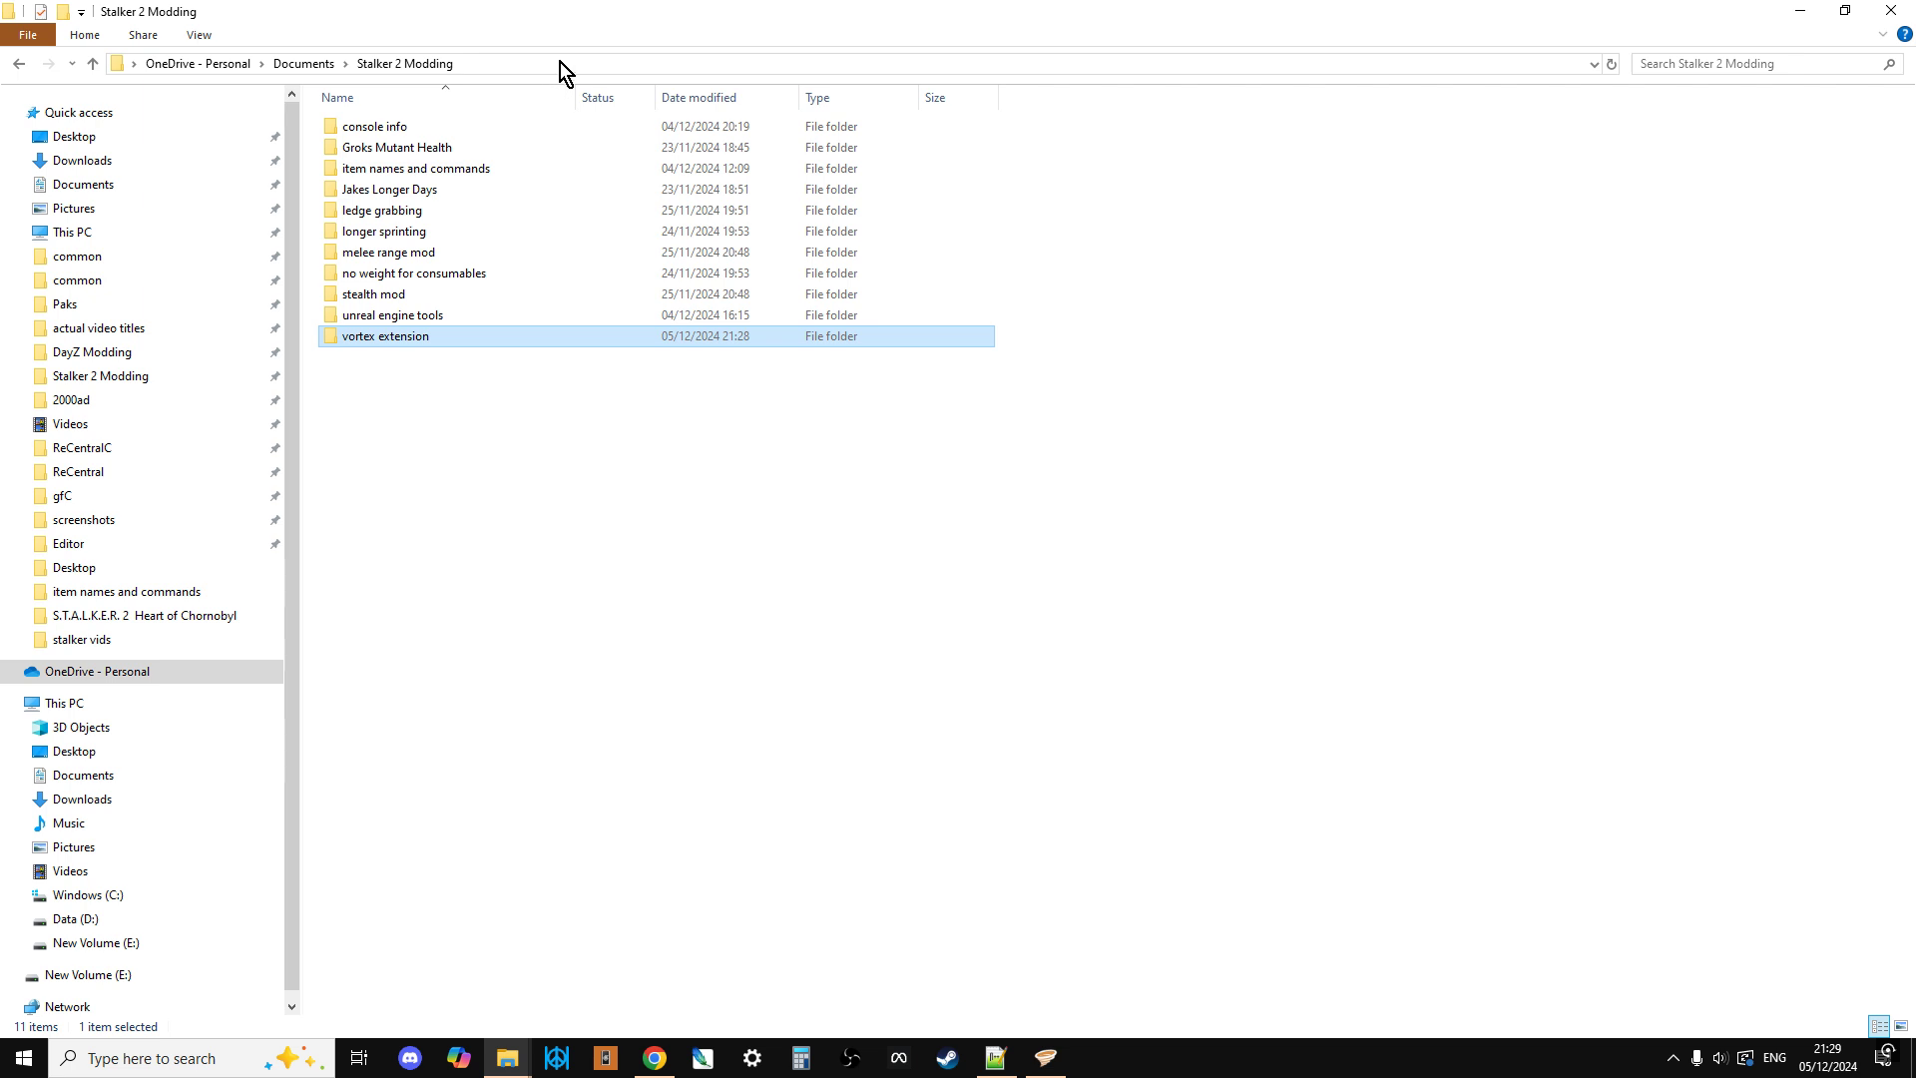
double_click(404, 234)
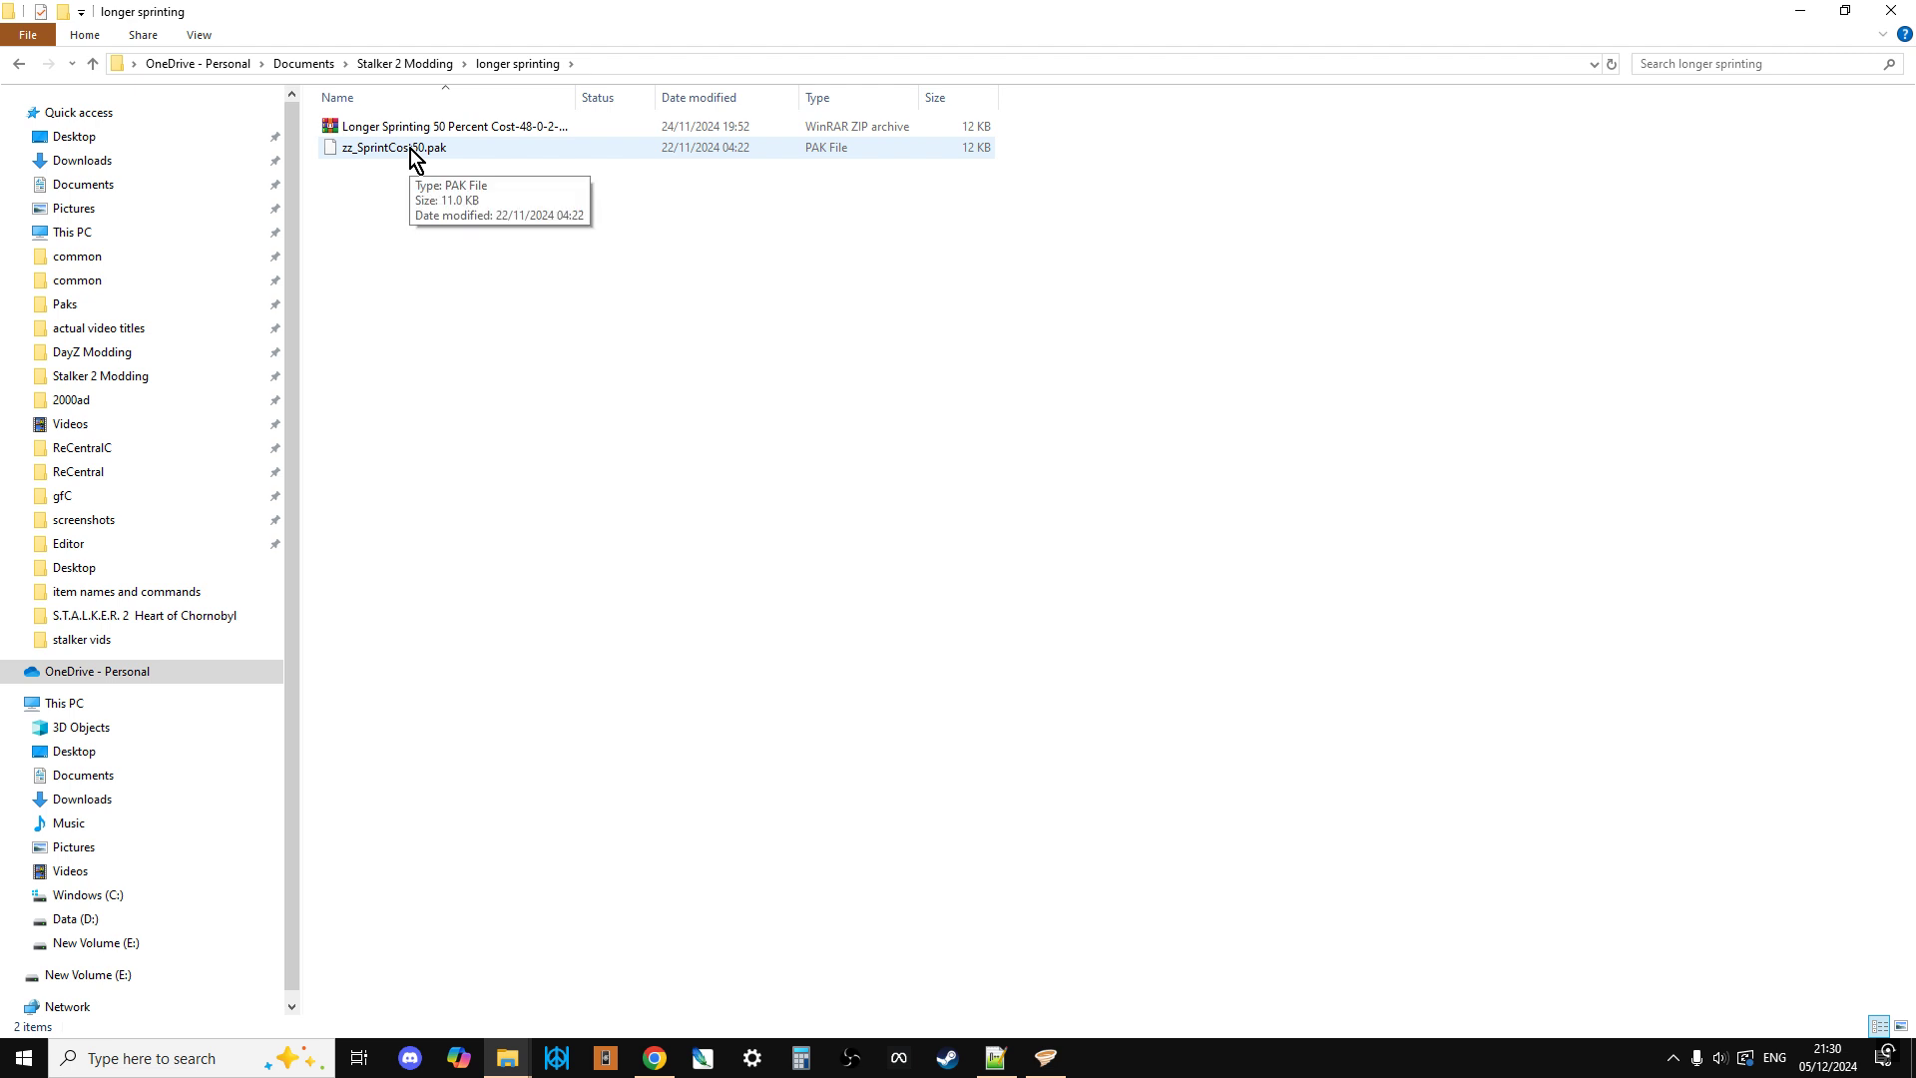
Step: Show the full path of the game's ~mods folder and its location inside the Paks folder
mouse_move(507, 1056)
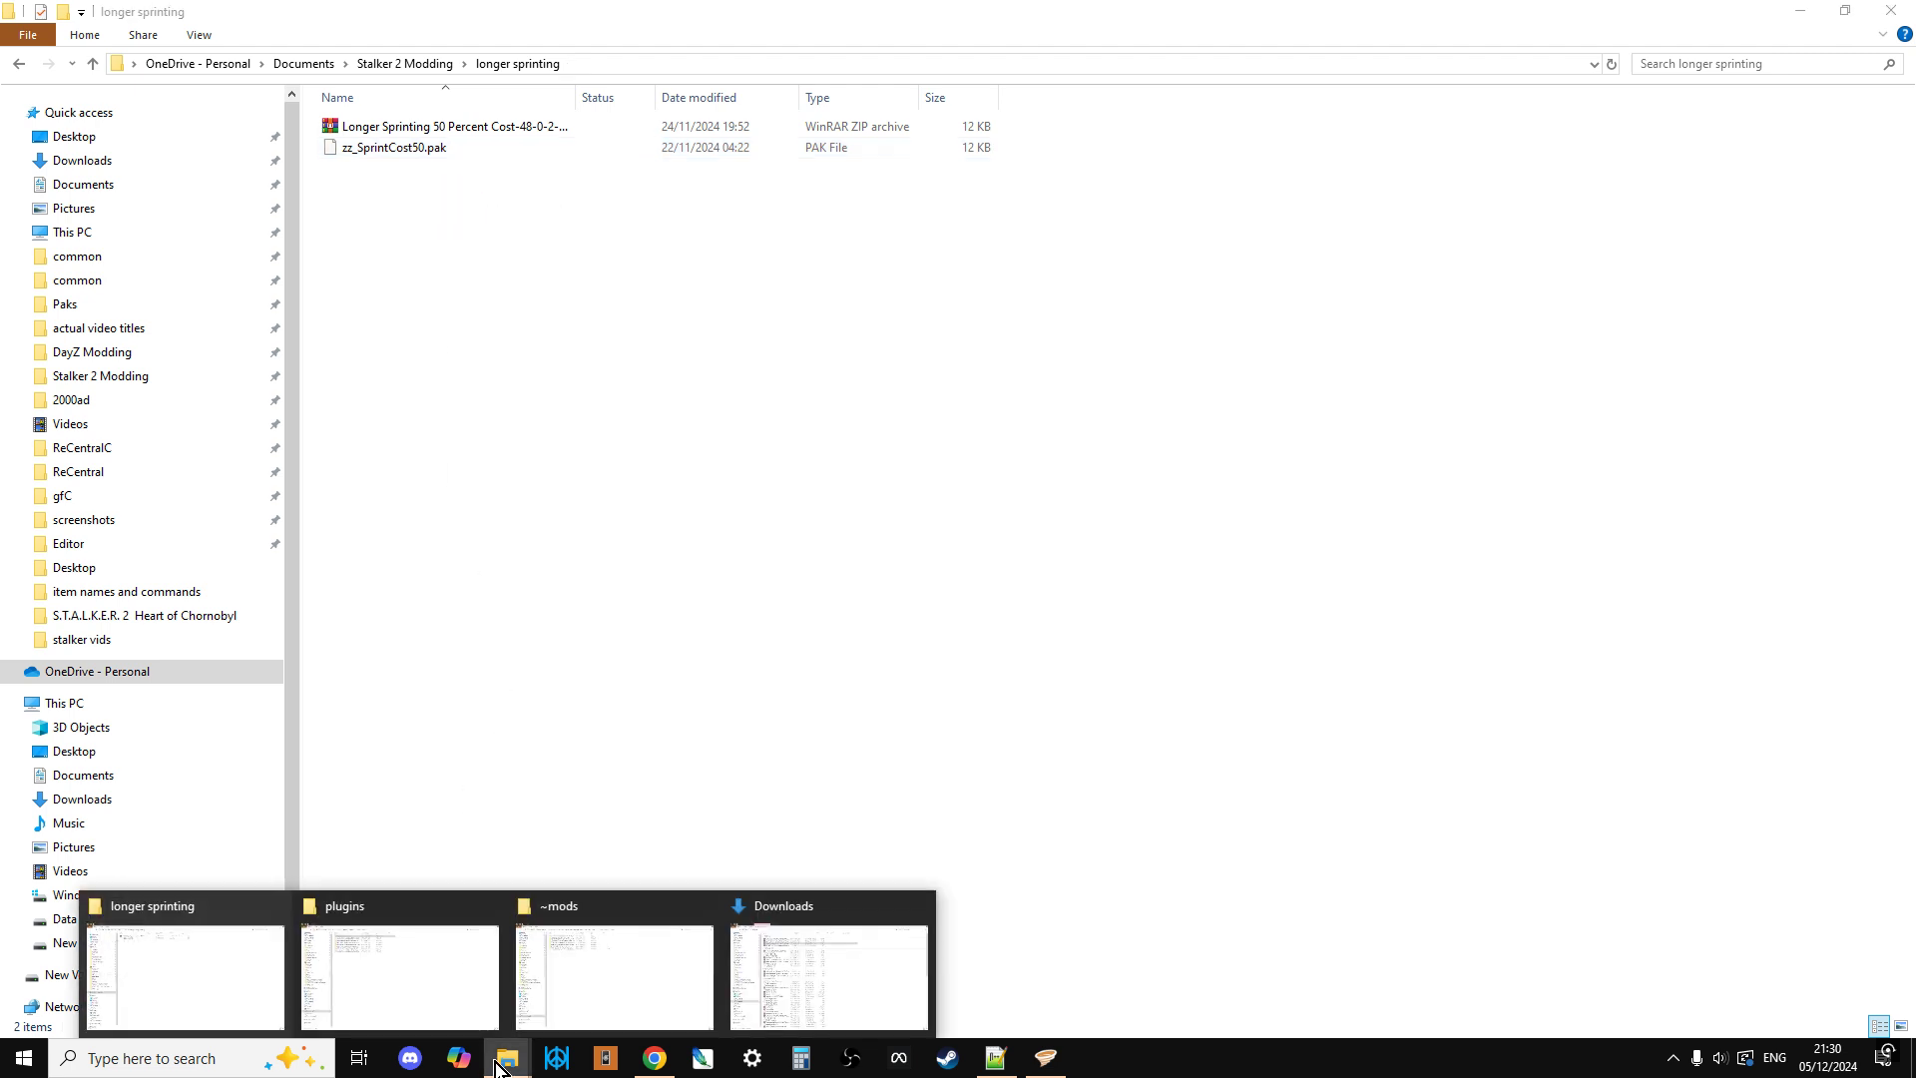
left_click(591, 1001)
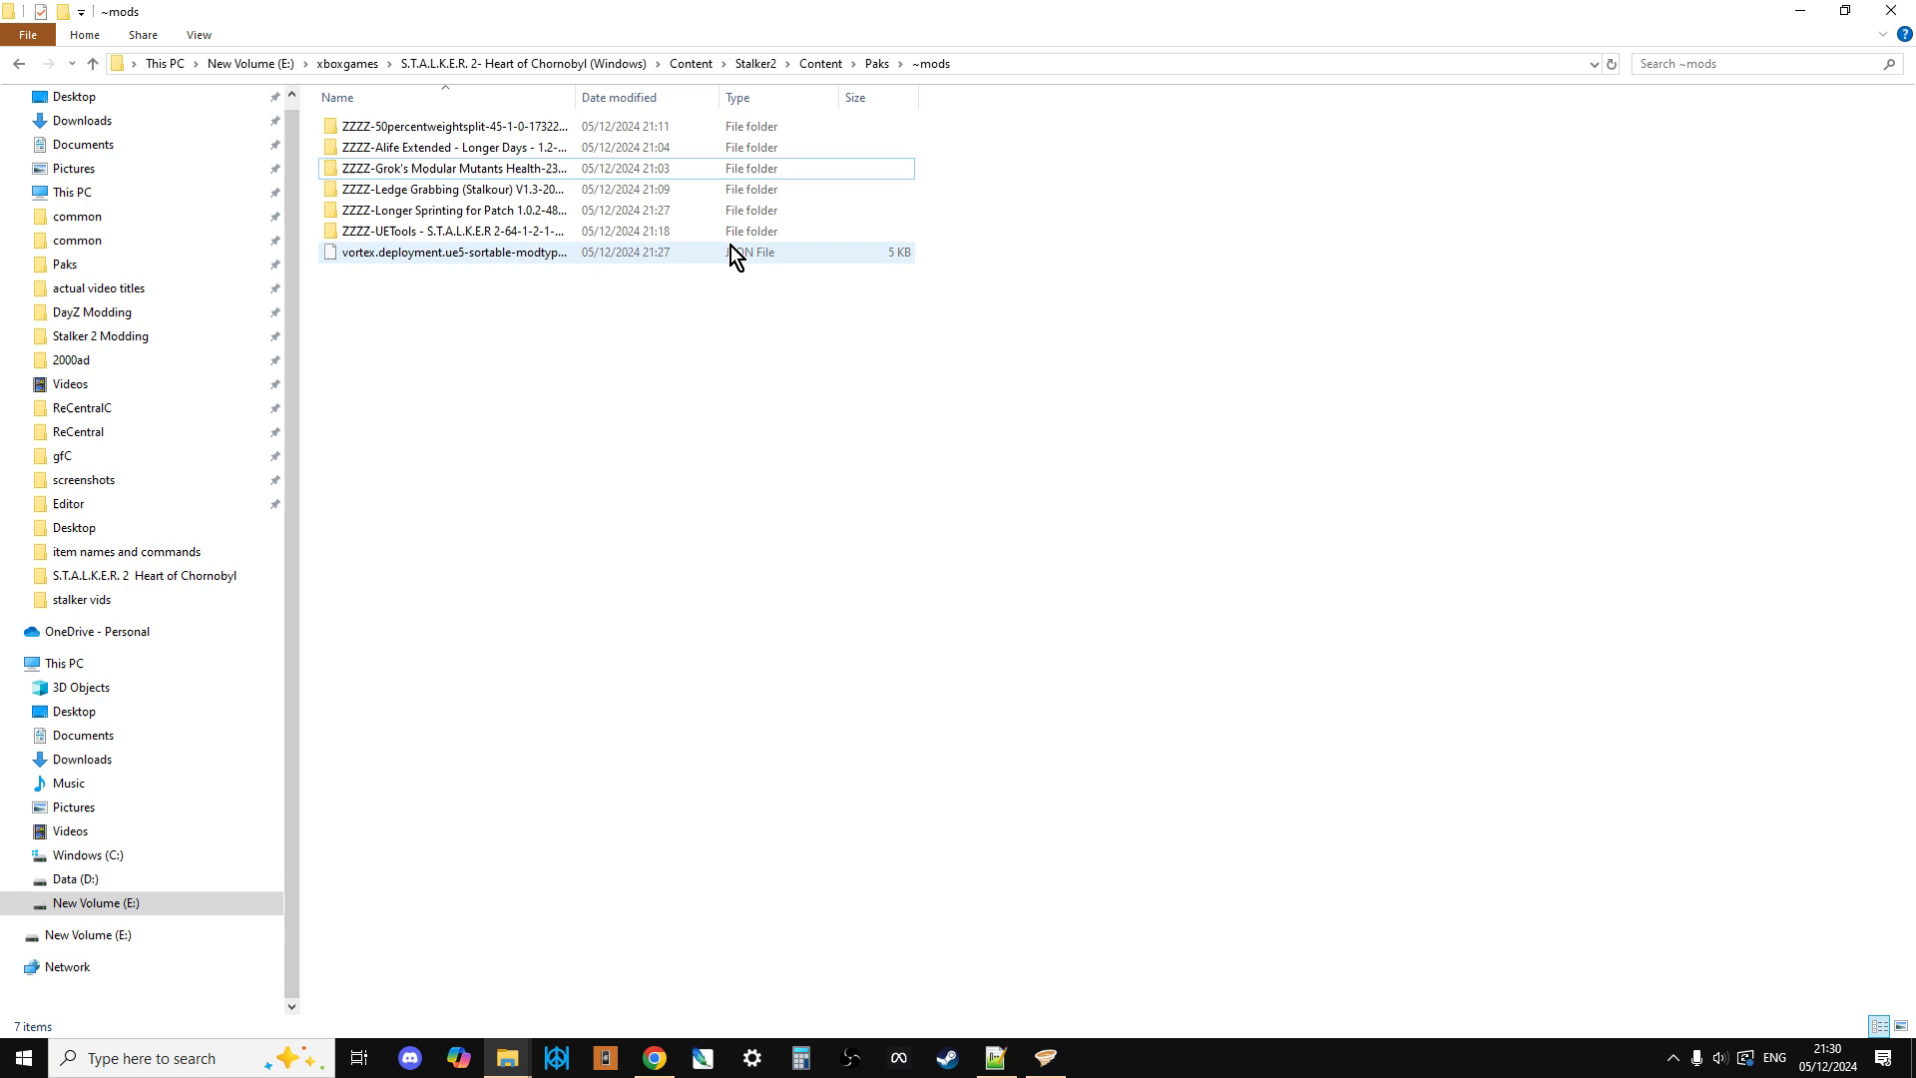
left_click(1066, 65)
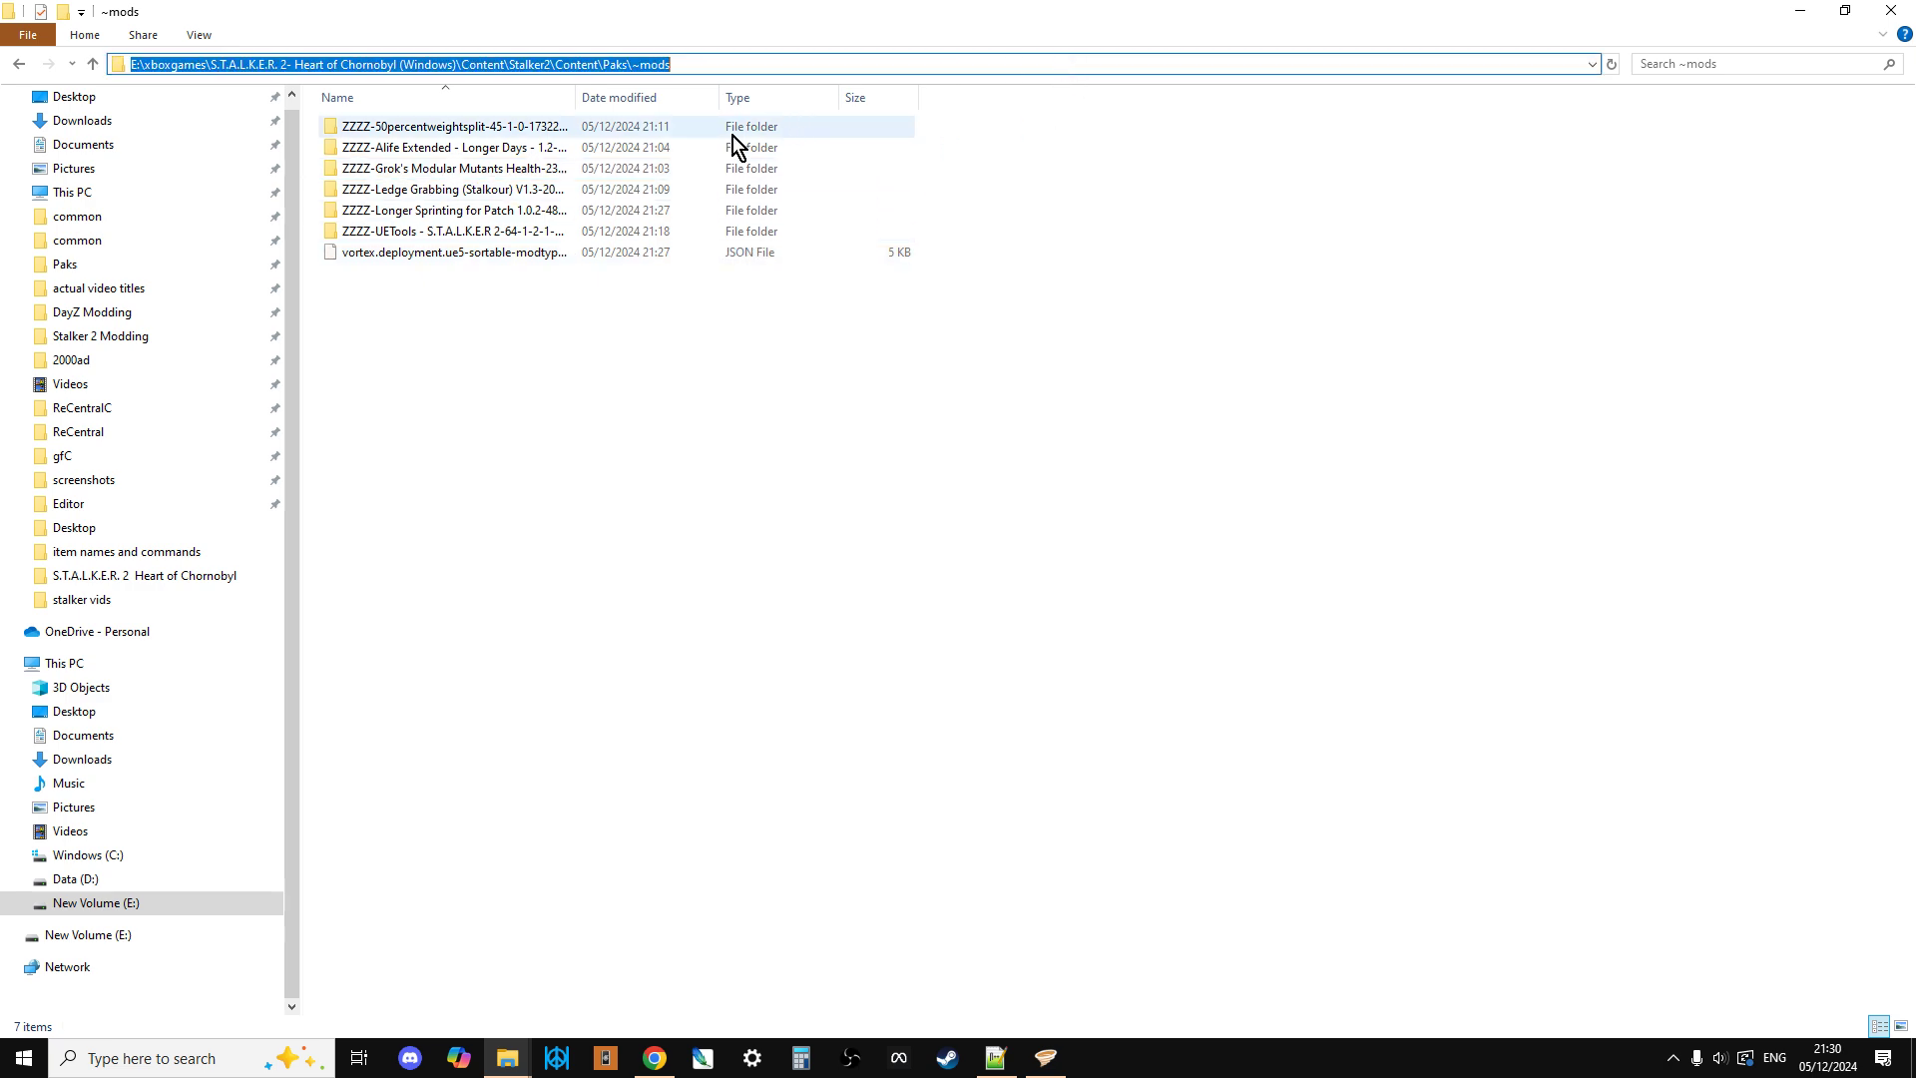
left_click(93, 64)
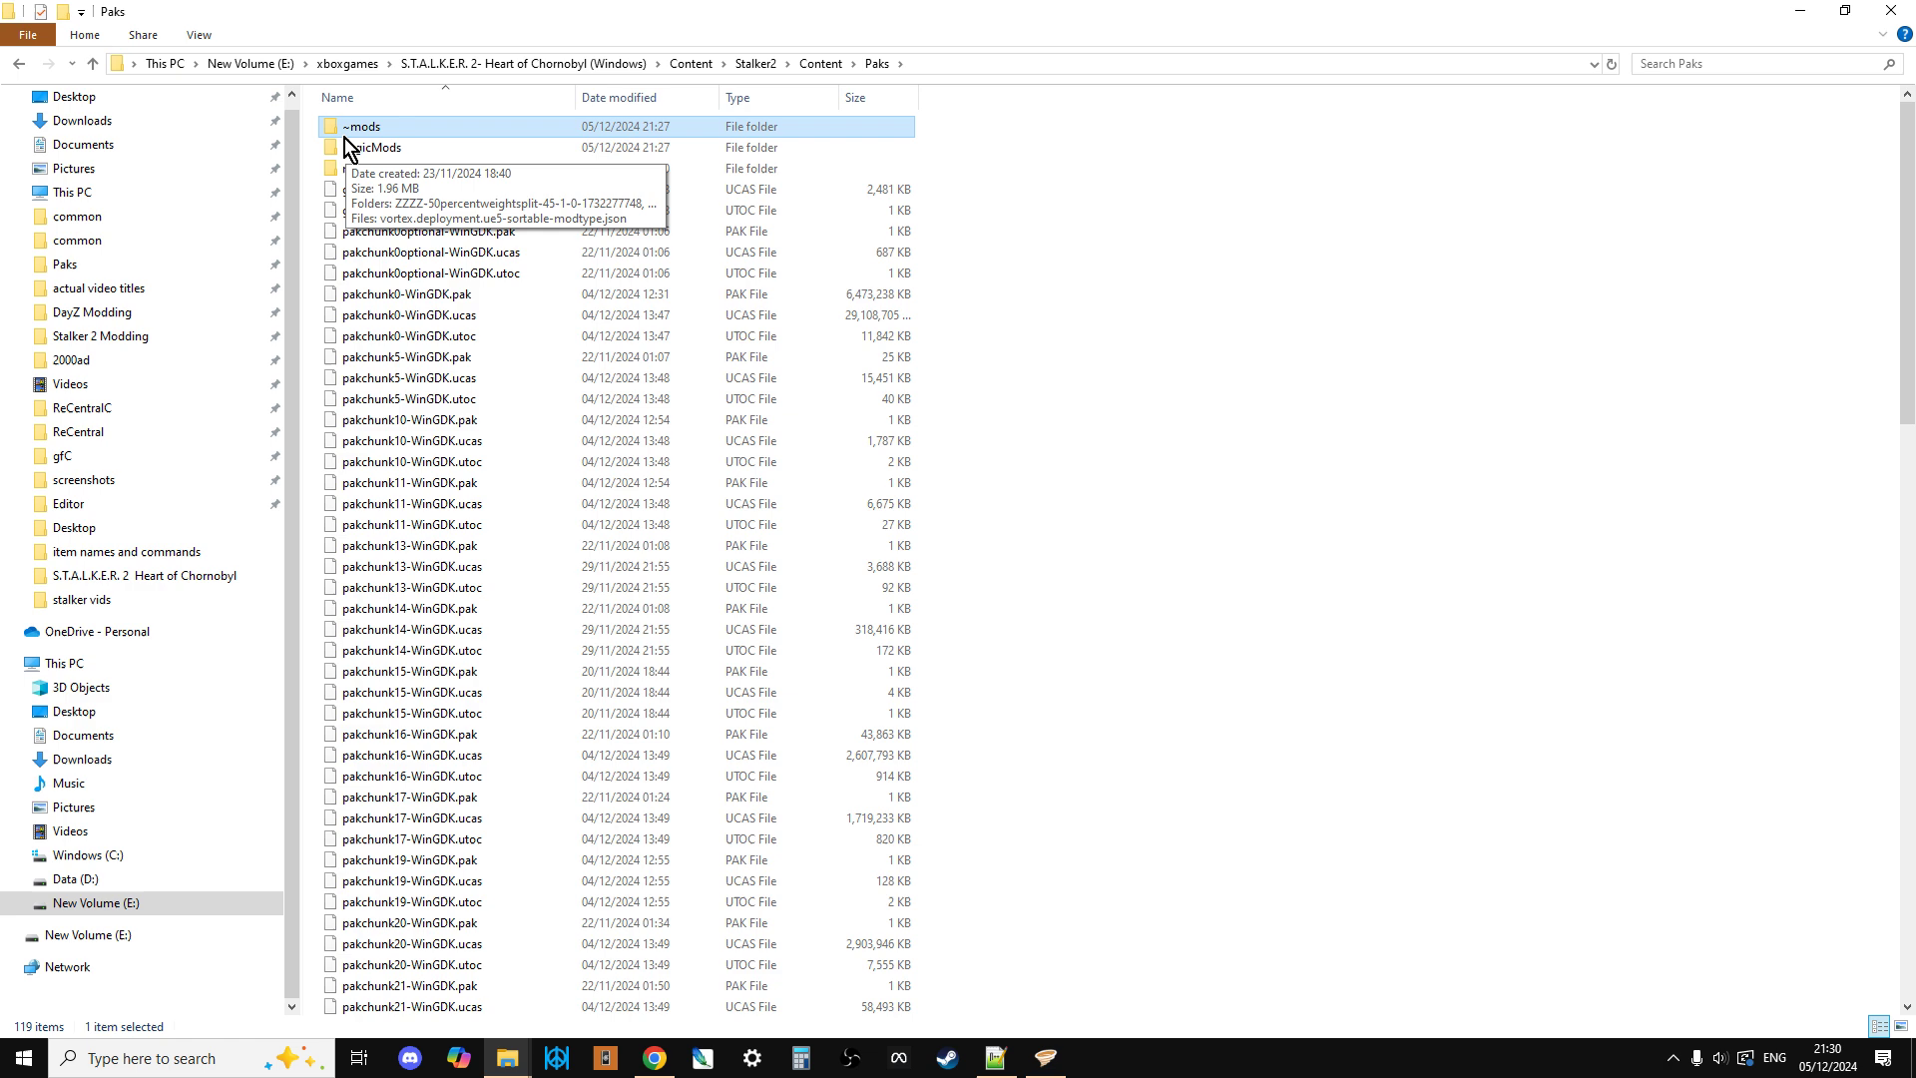
double_click(481, 126)
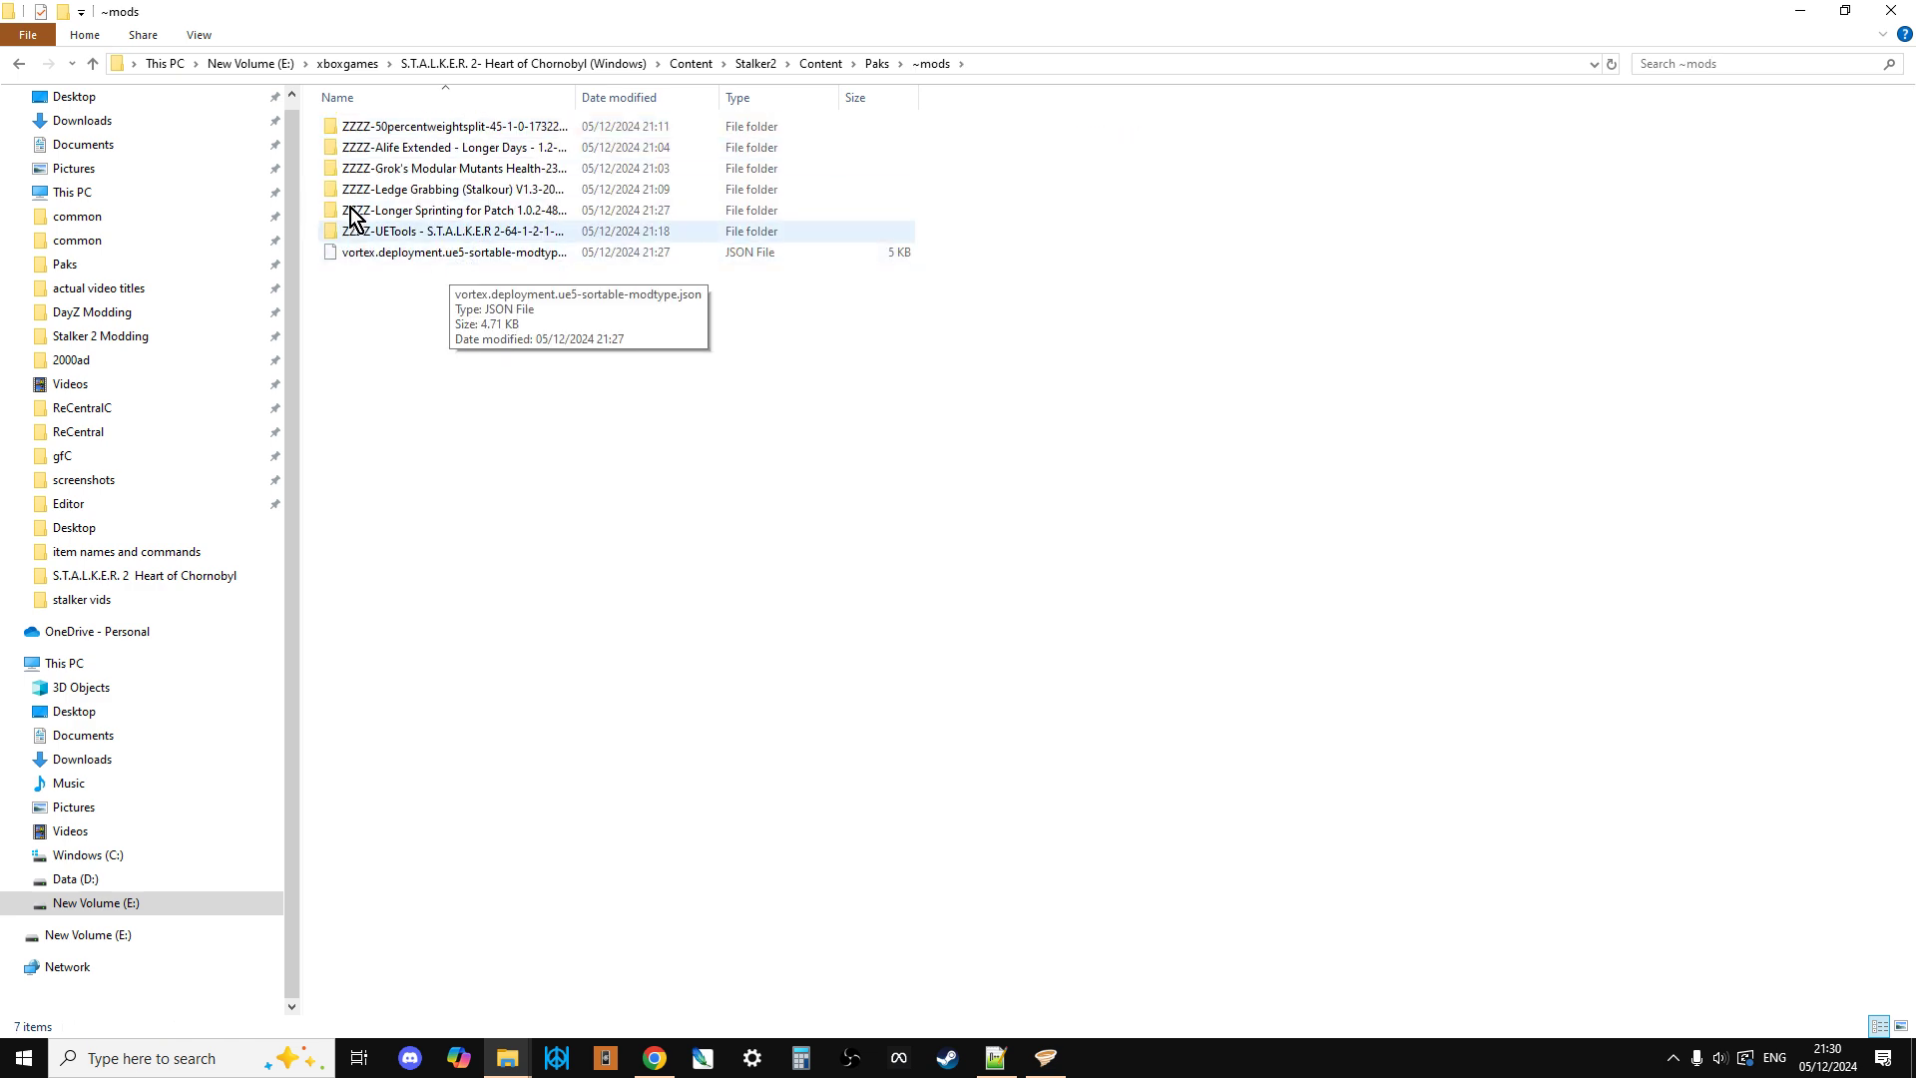
Step: Look through the mods-backup folder inside Paks and return to the ~mods folder
left_click(91, 63)
double_click(395, 169)
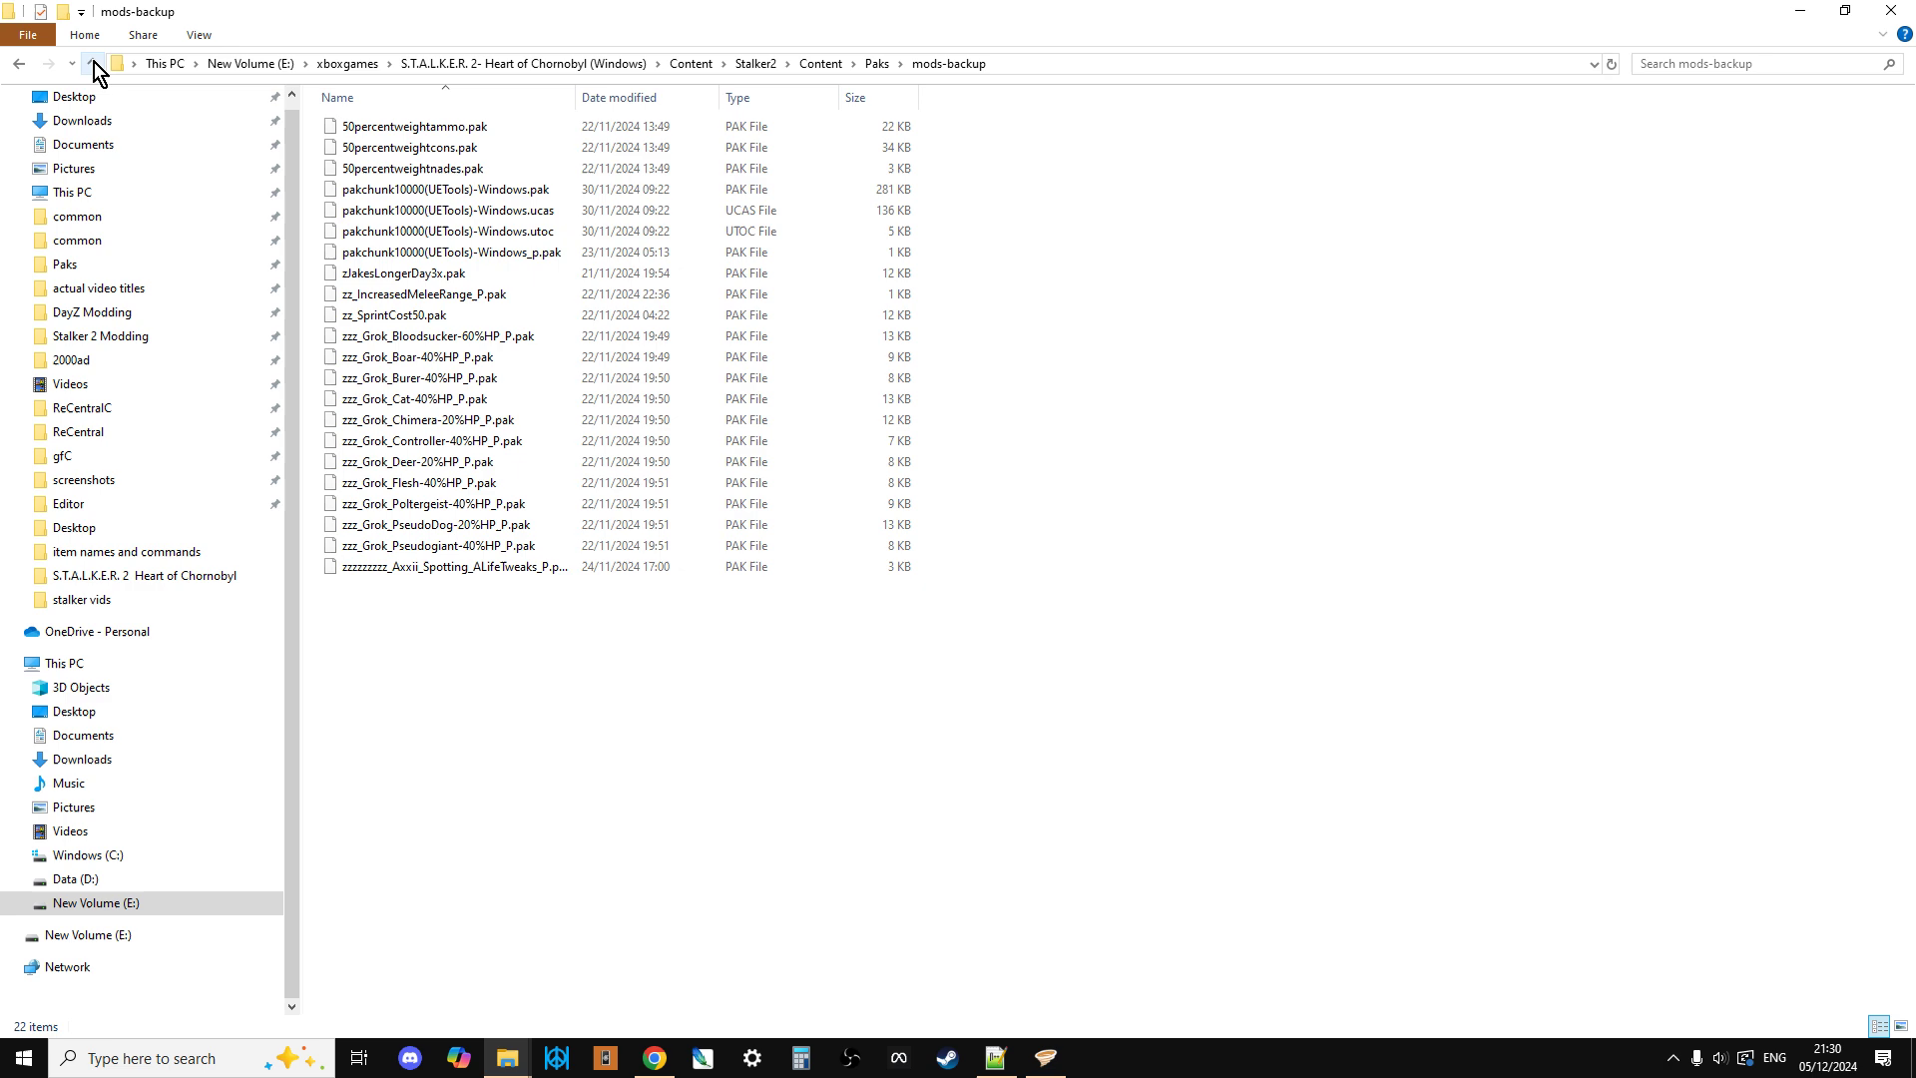
left_click(93, 62)
double_click(441, 126)
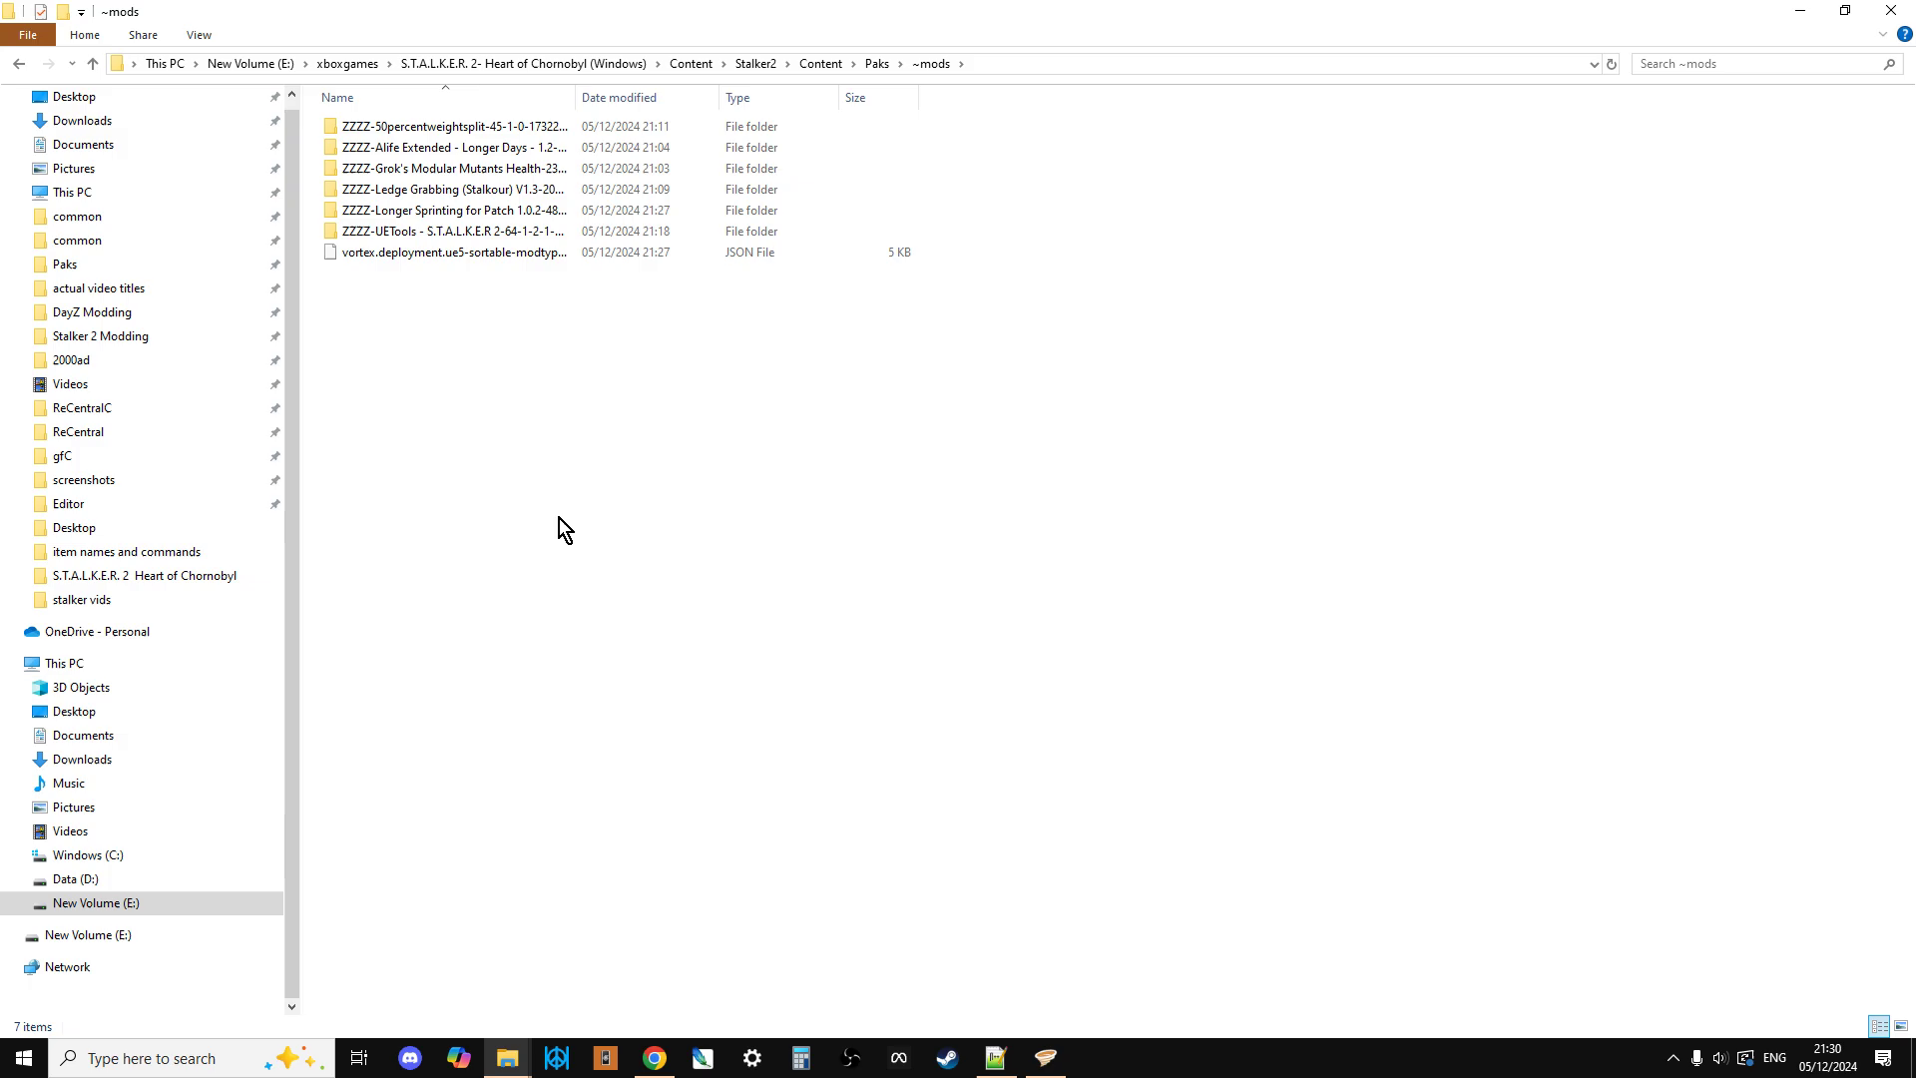
Step: Compare the mod list in Vortex with the ~mods folder and show that folder's full path
left_click(1046, 1057)
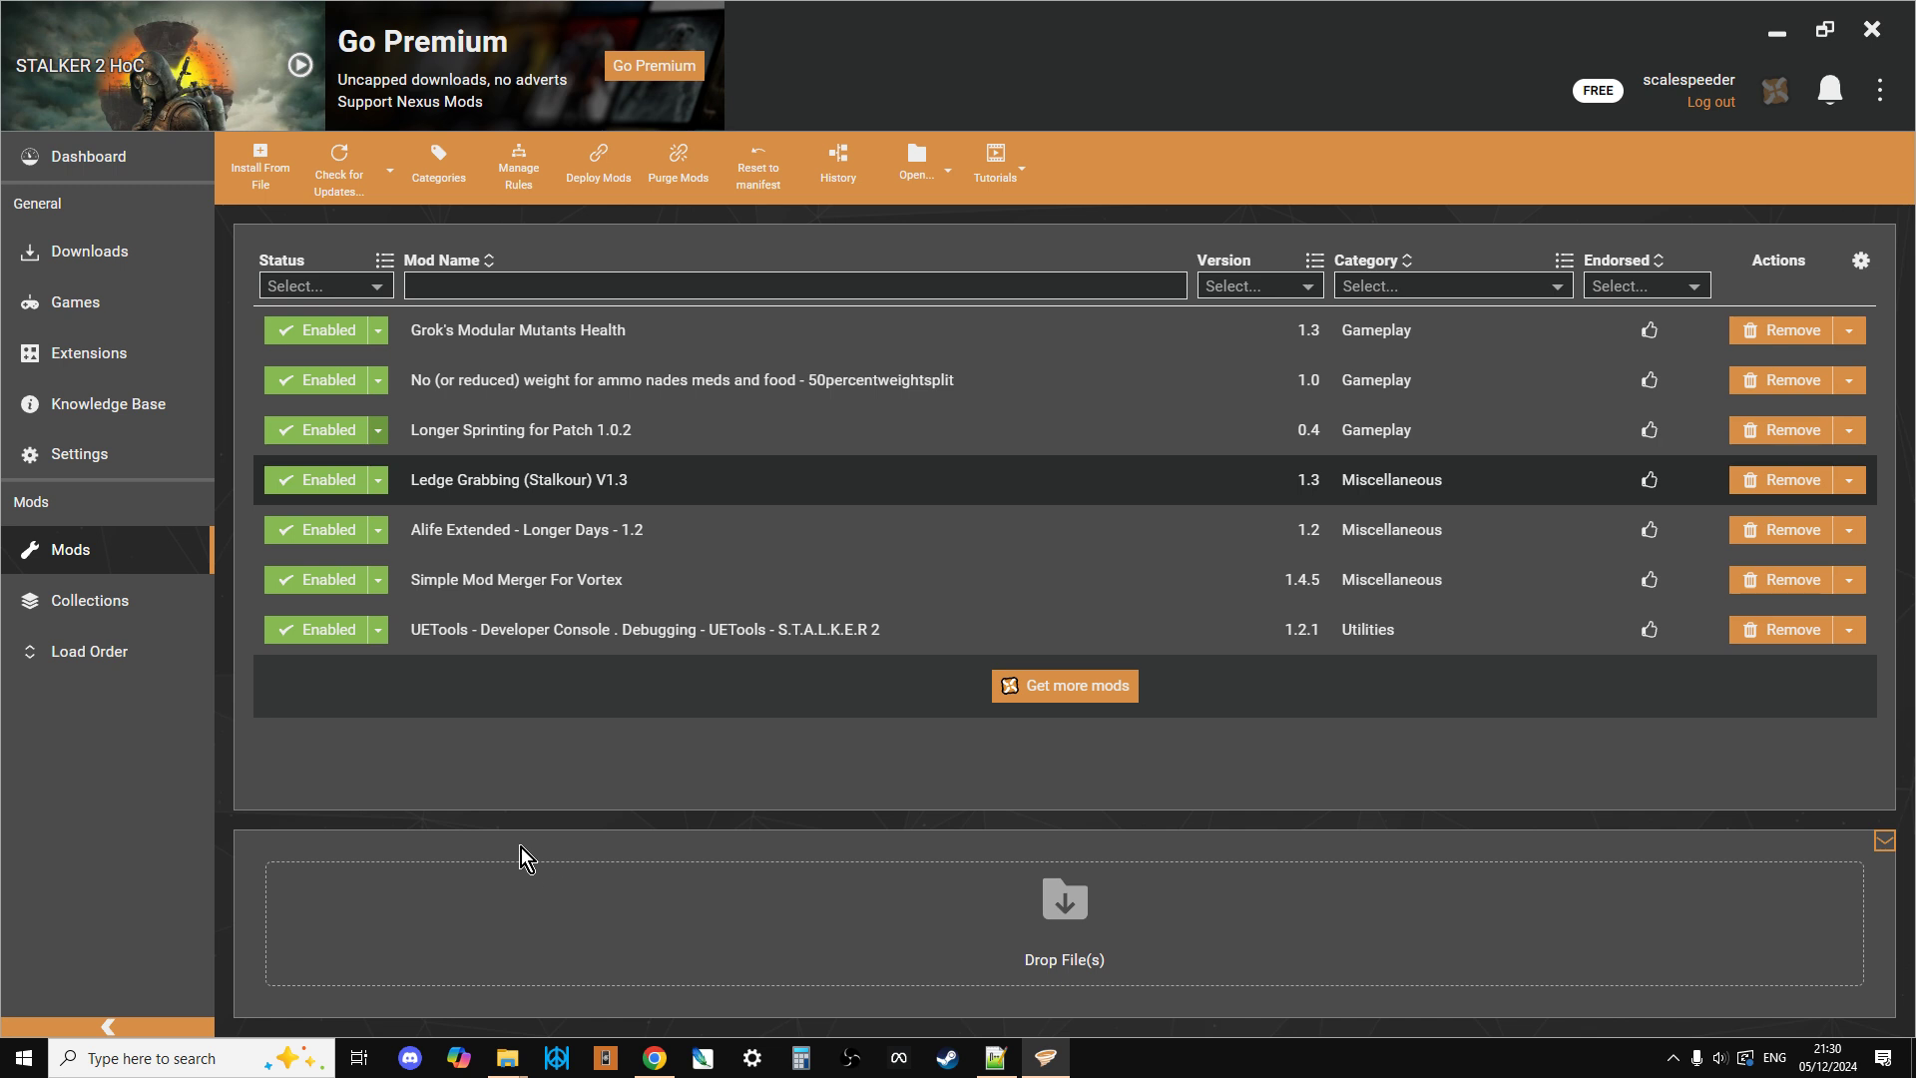
mouse_move(511, 1052)
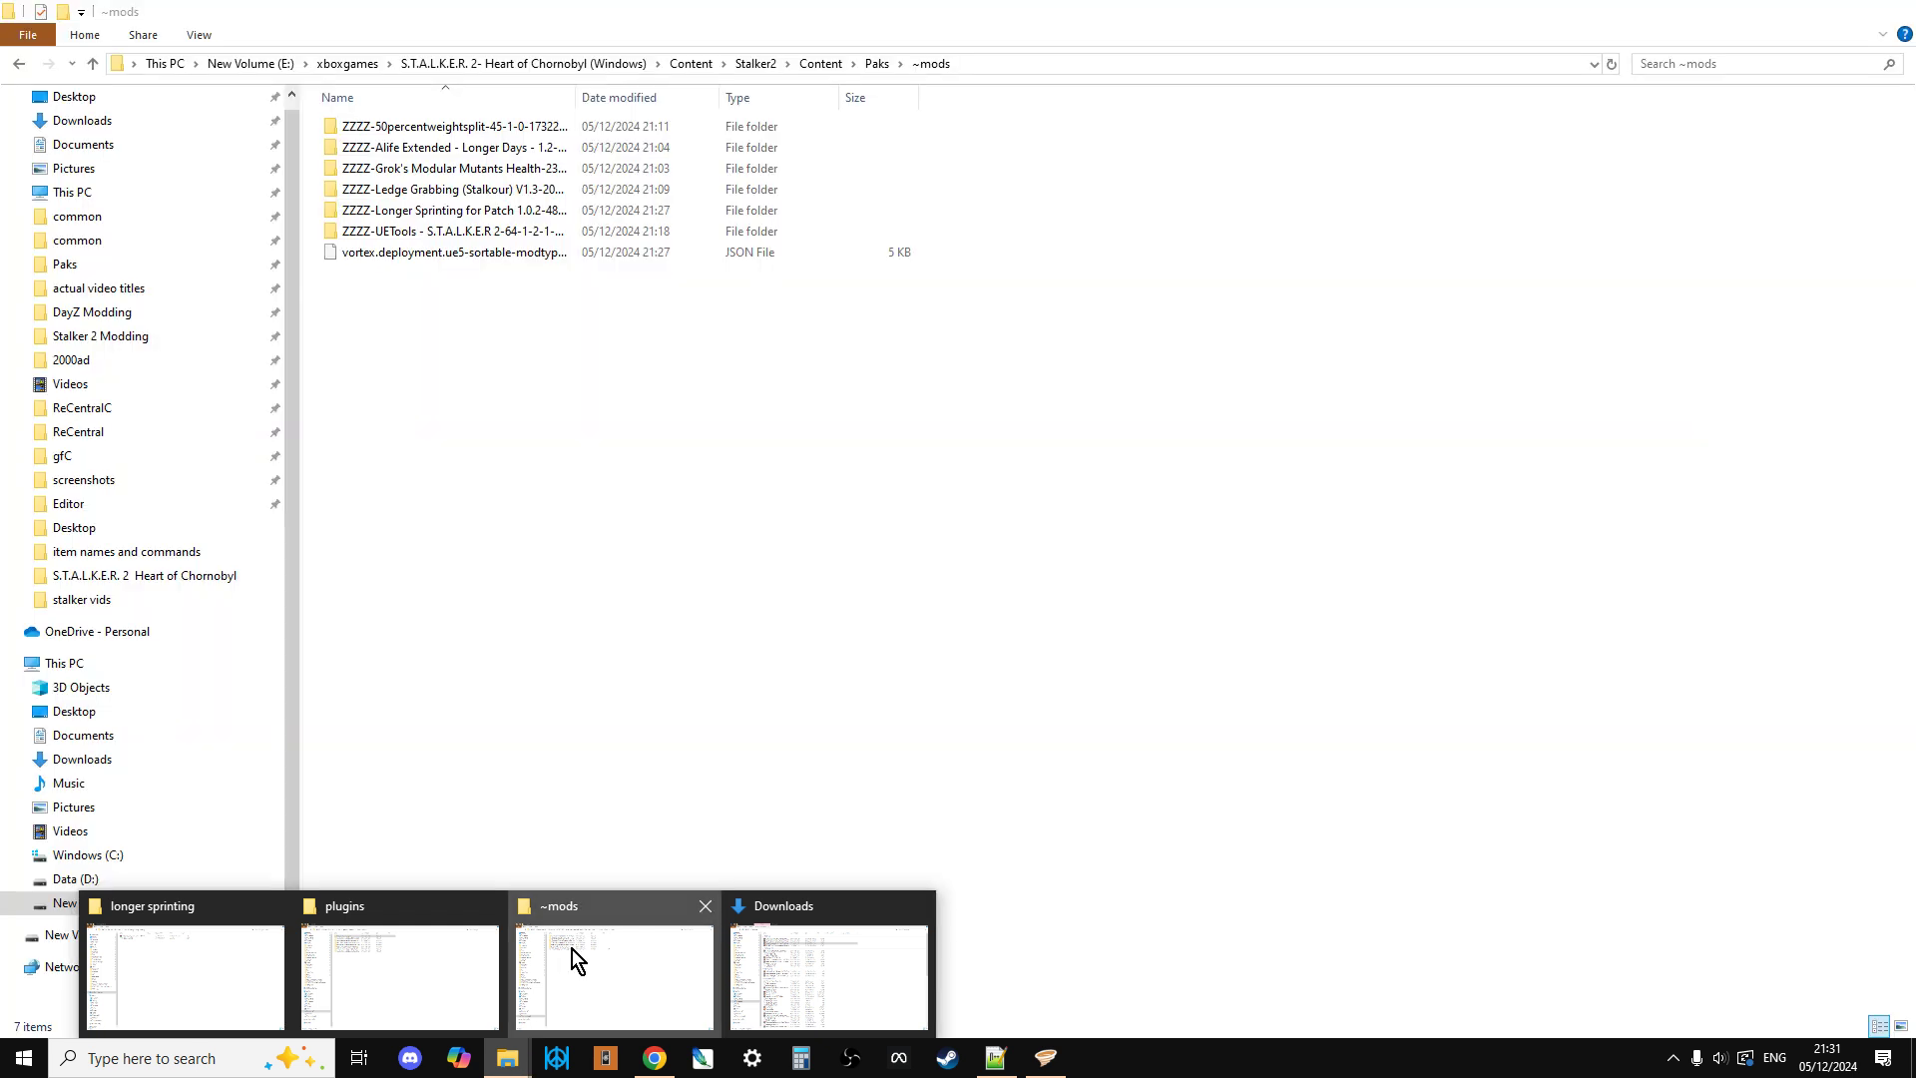
left_click(571, 949)
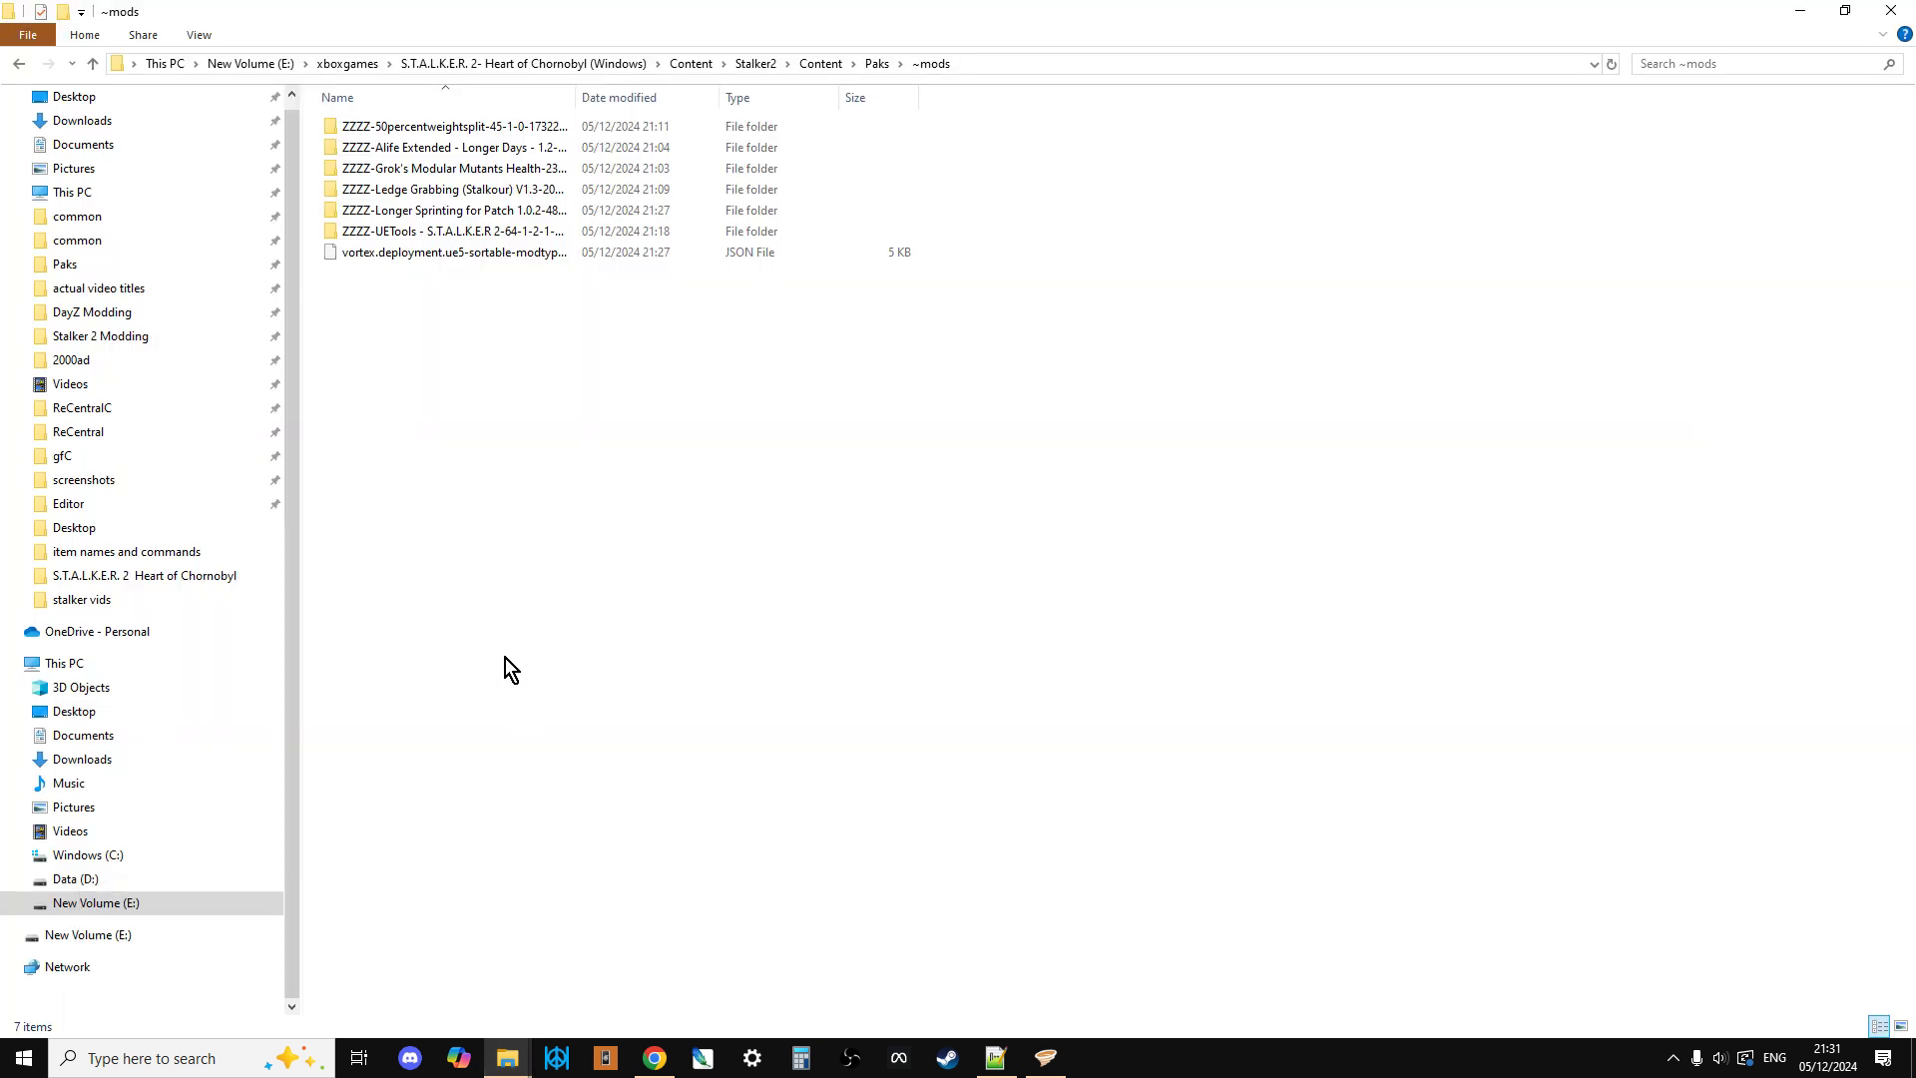
left_click(971, 63)
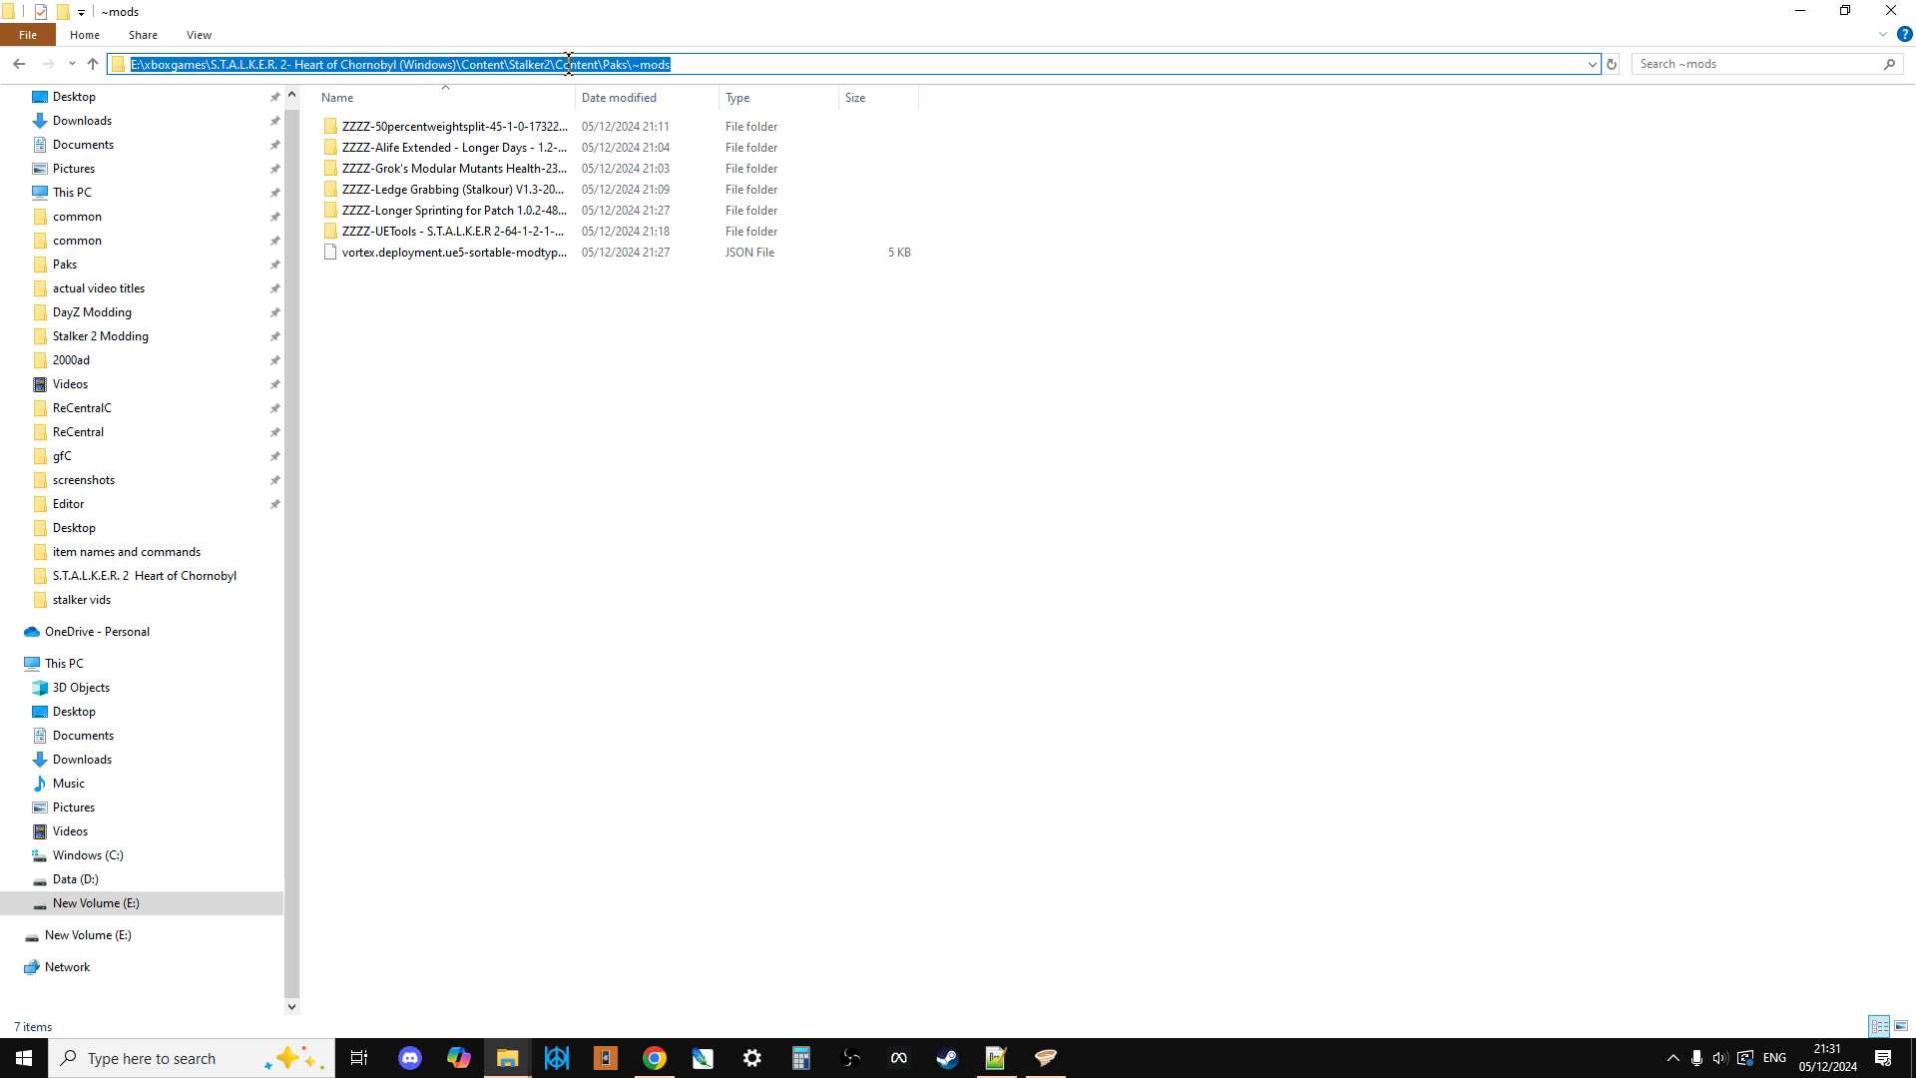
left_click(645, 343)
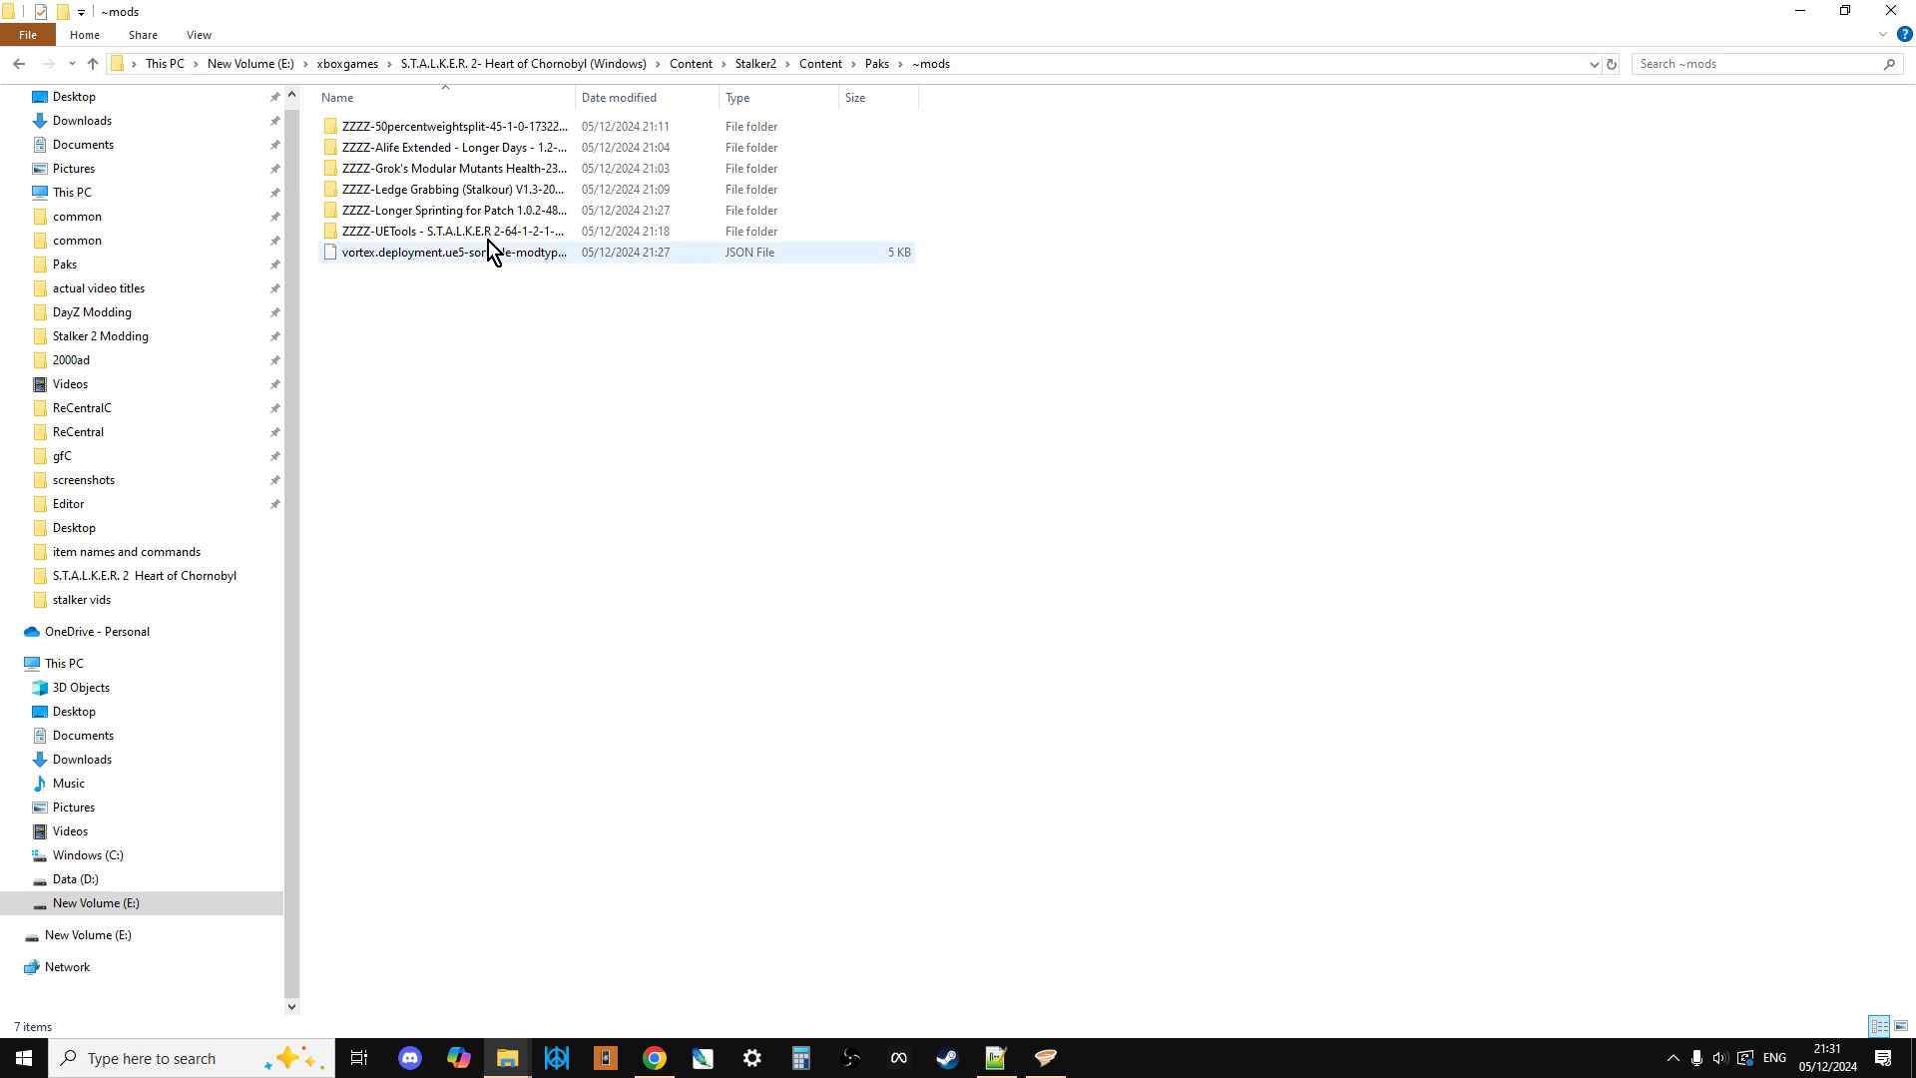
Step: Examine the contents of the deployed "Longer Sprinting for Patch 1.0.2" folder and return to ~mods
left_click(488, 212)
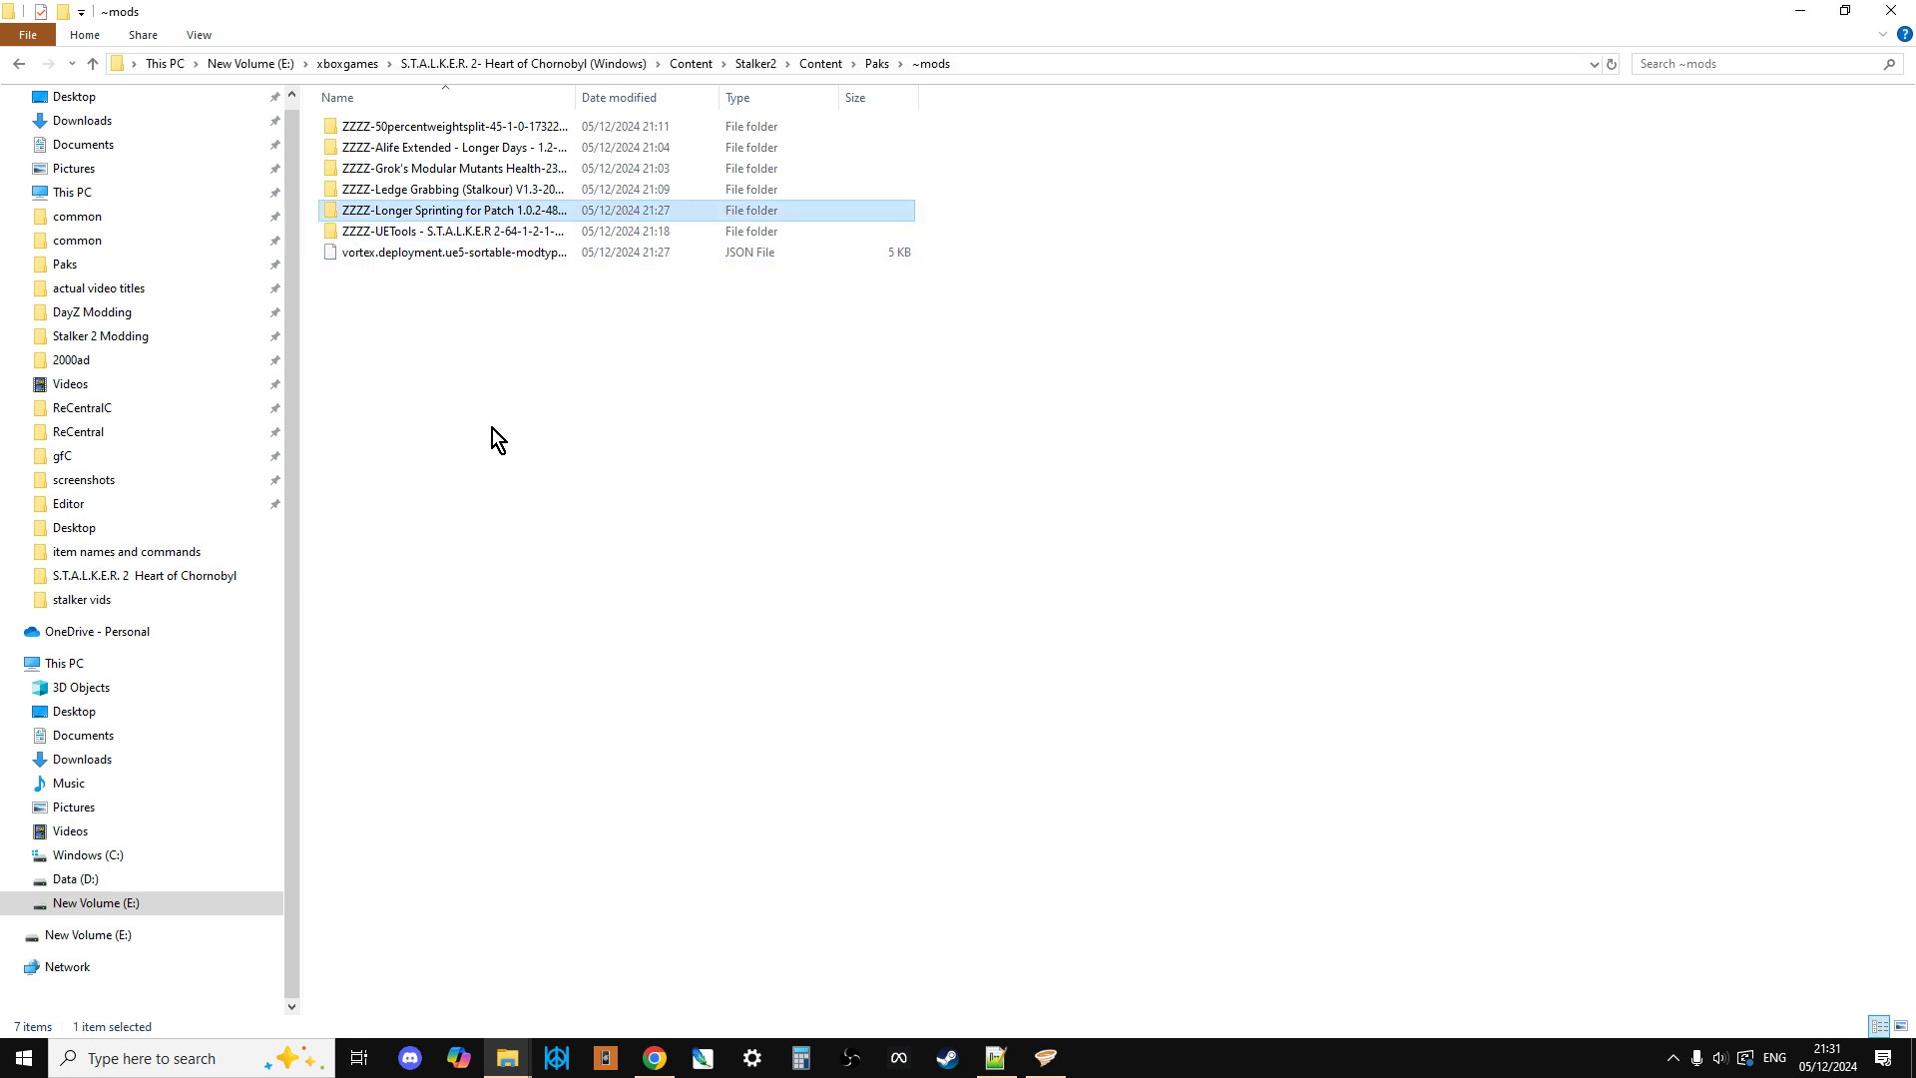
double_click(459, 213)
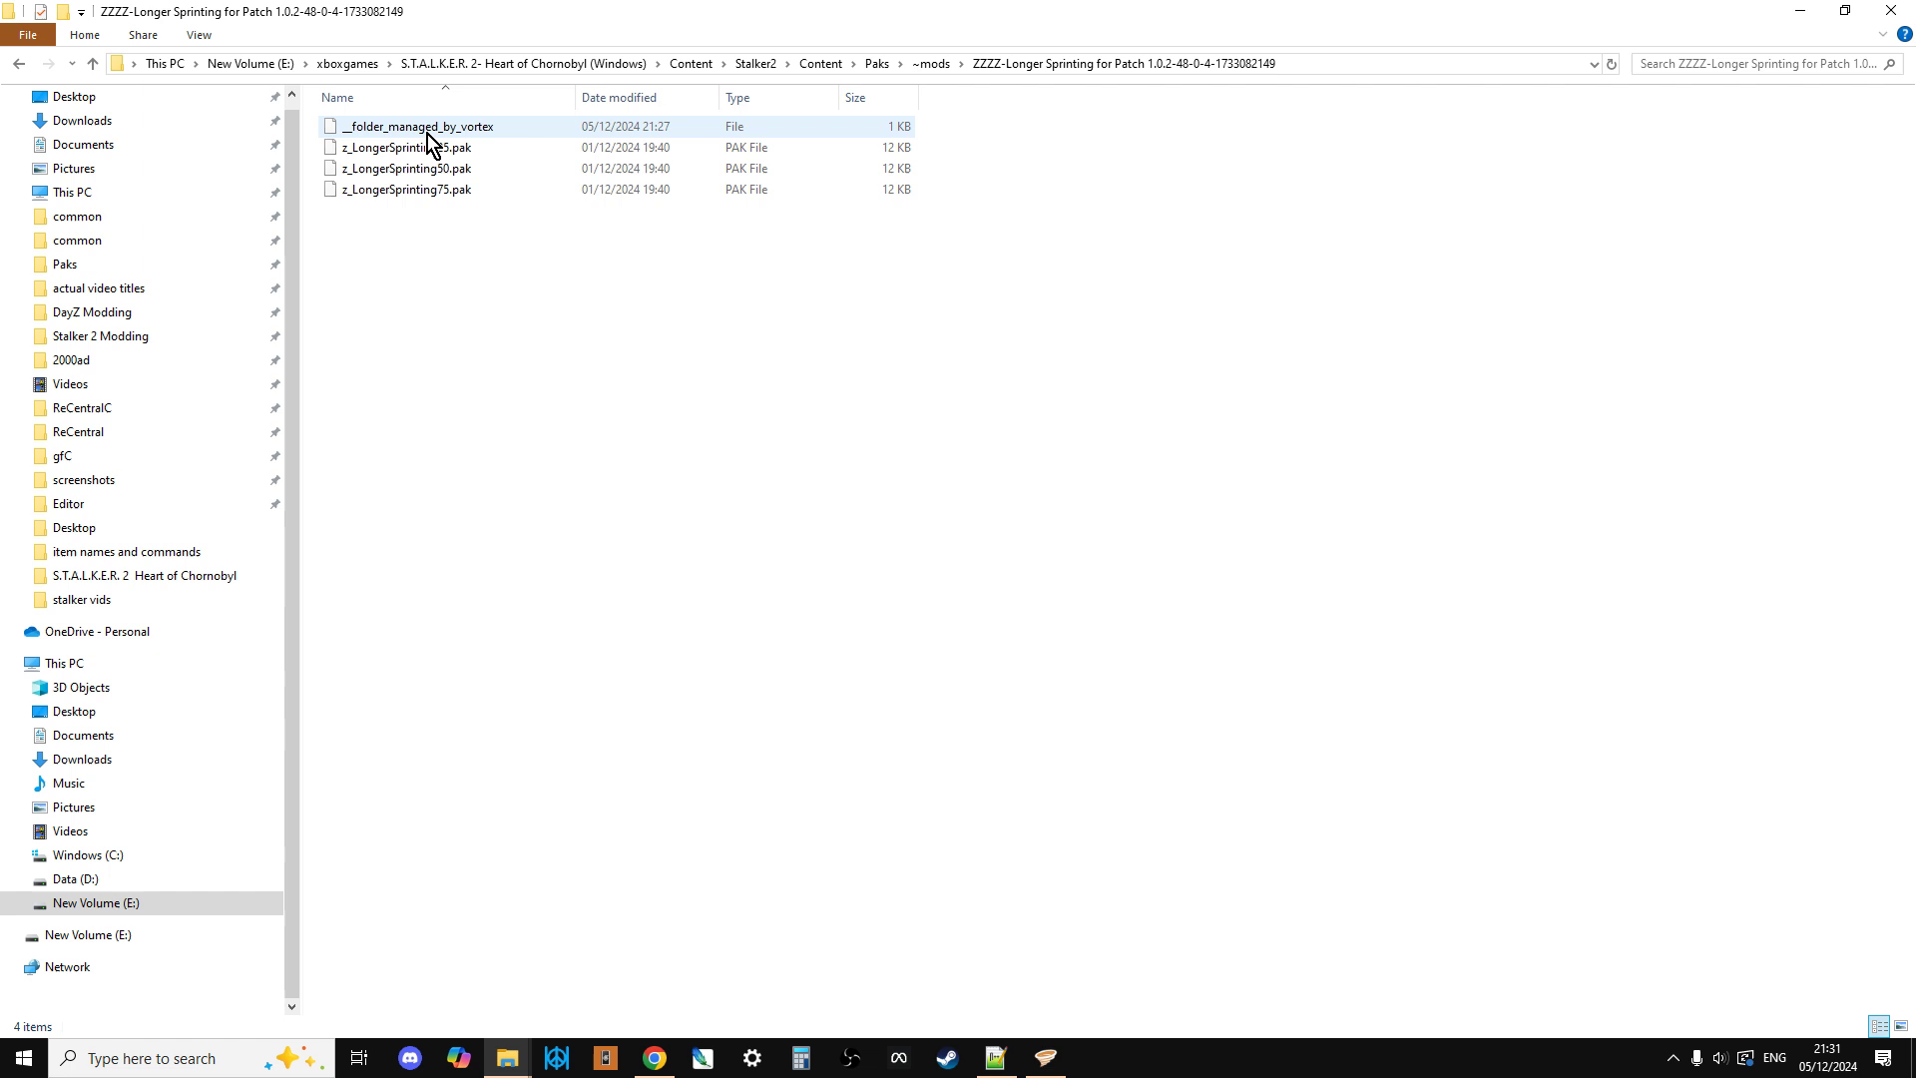
left_click(93, 64)
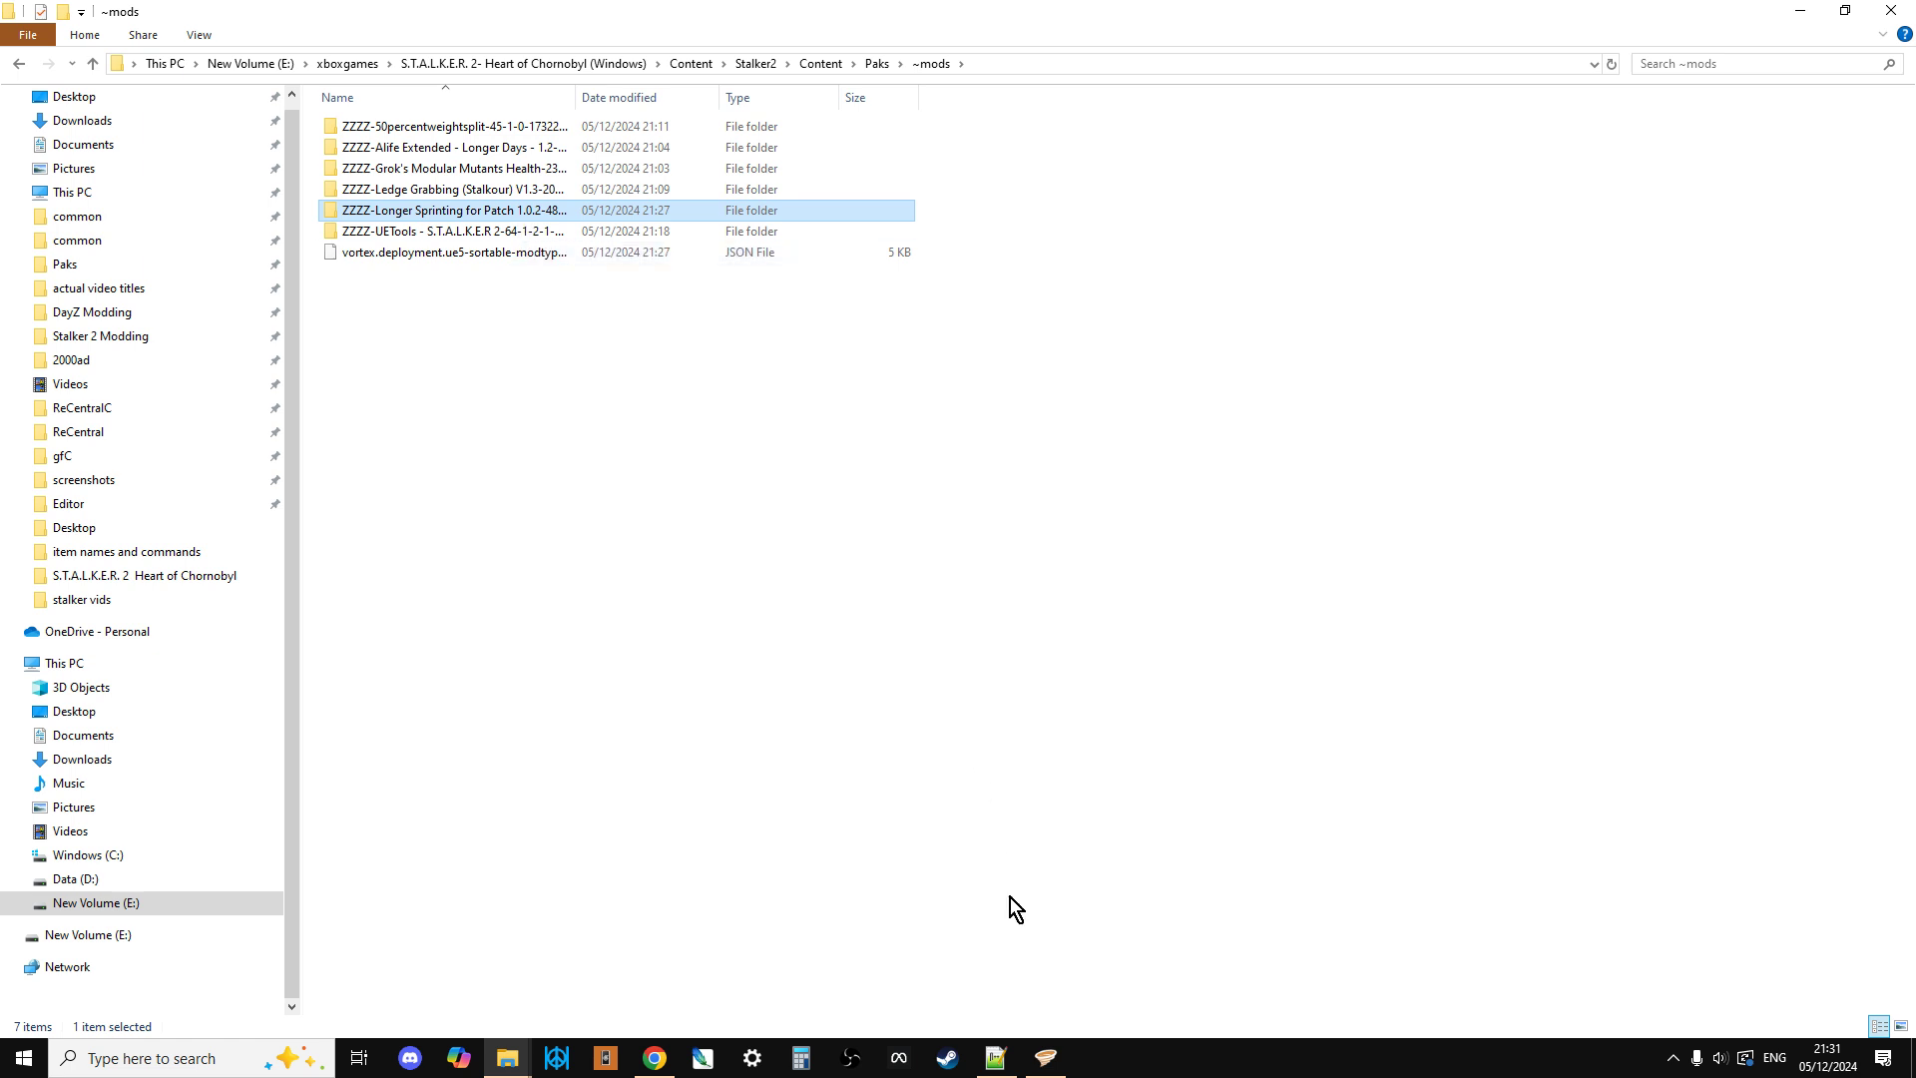
Step: Disable the "Longer Sprinting for Patch 1.0.2" mod in Vortex and check the ~mods folder in File Explorer
left_click(1045, 1058)
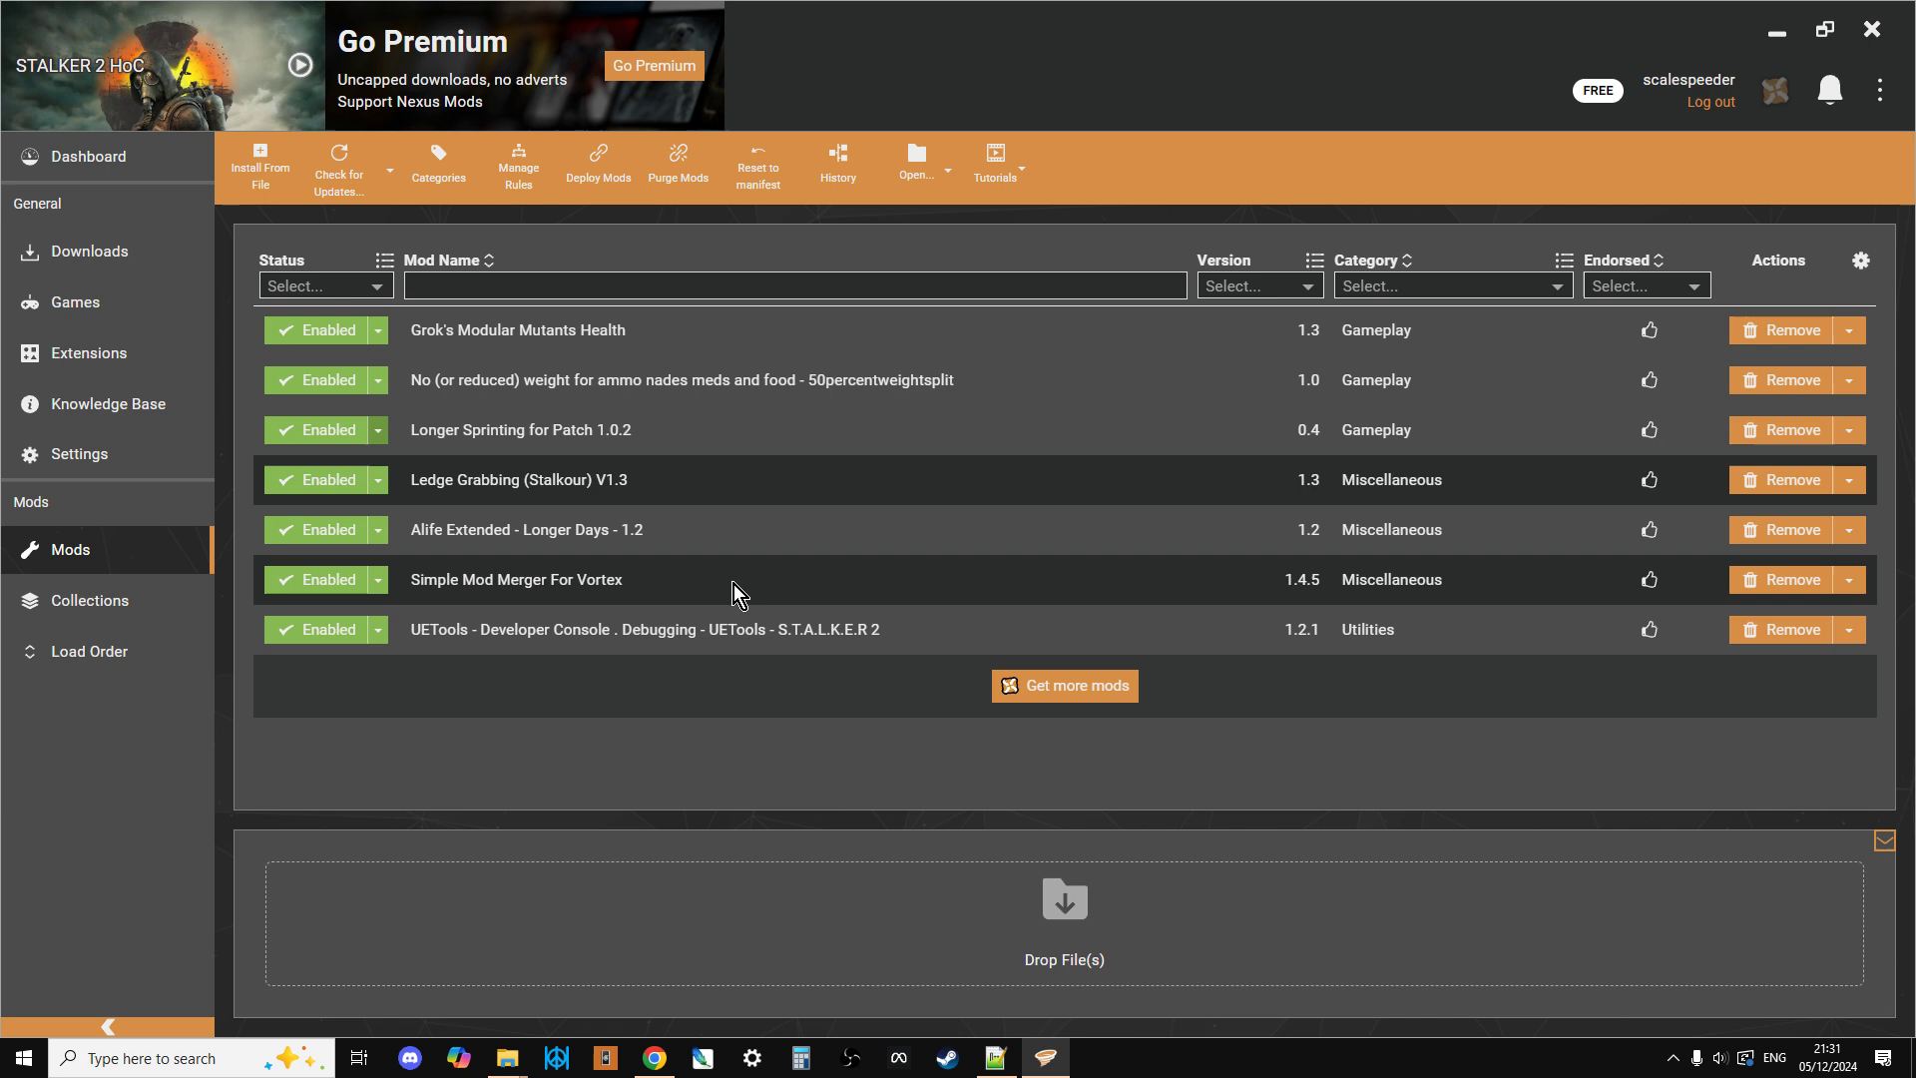
left_click(377, 431)
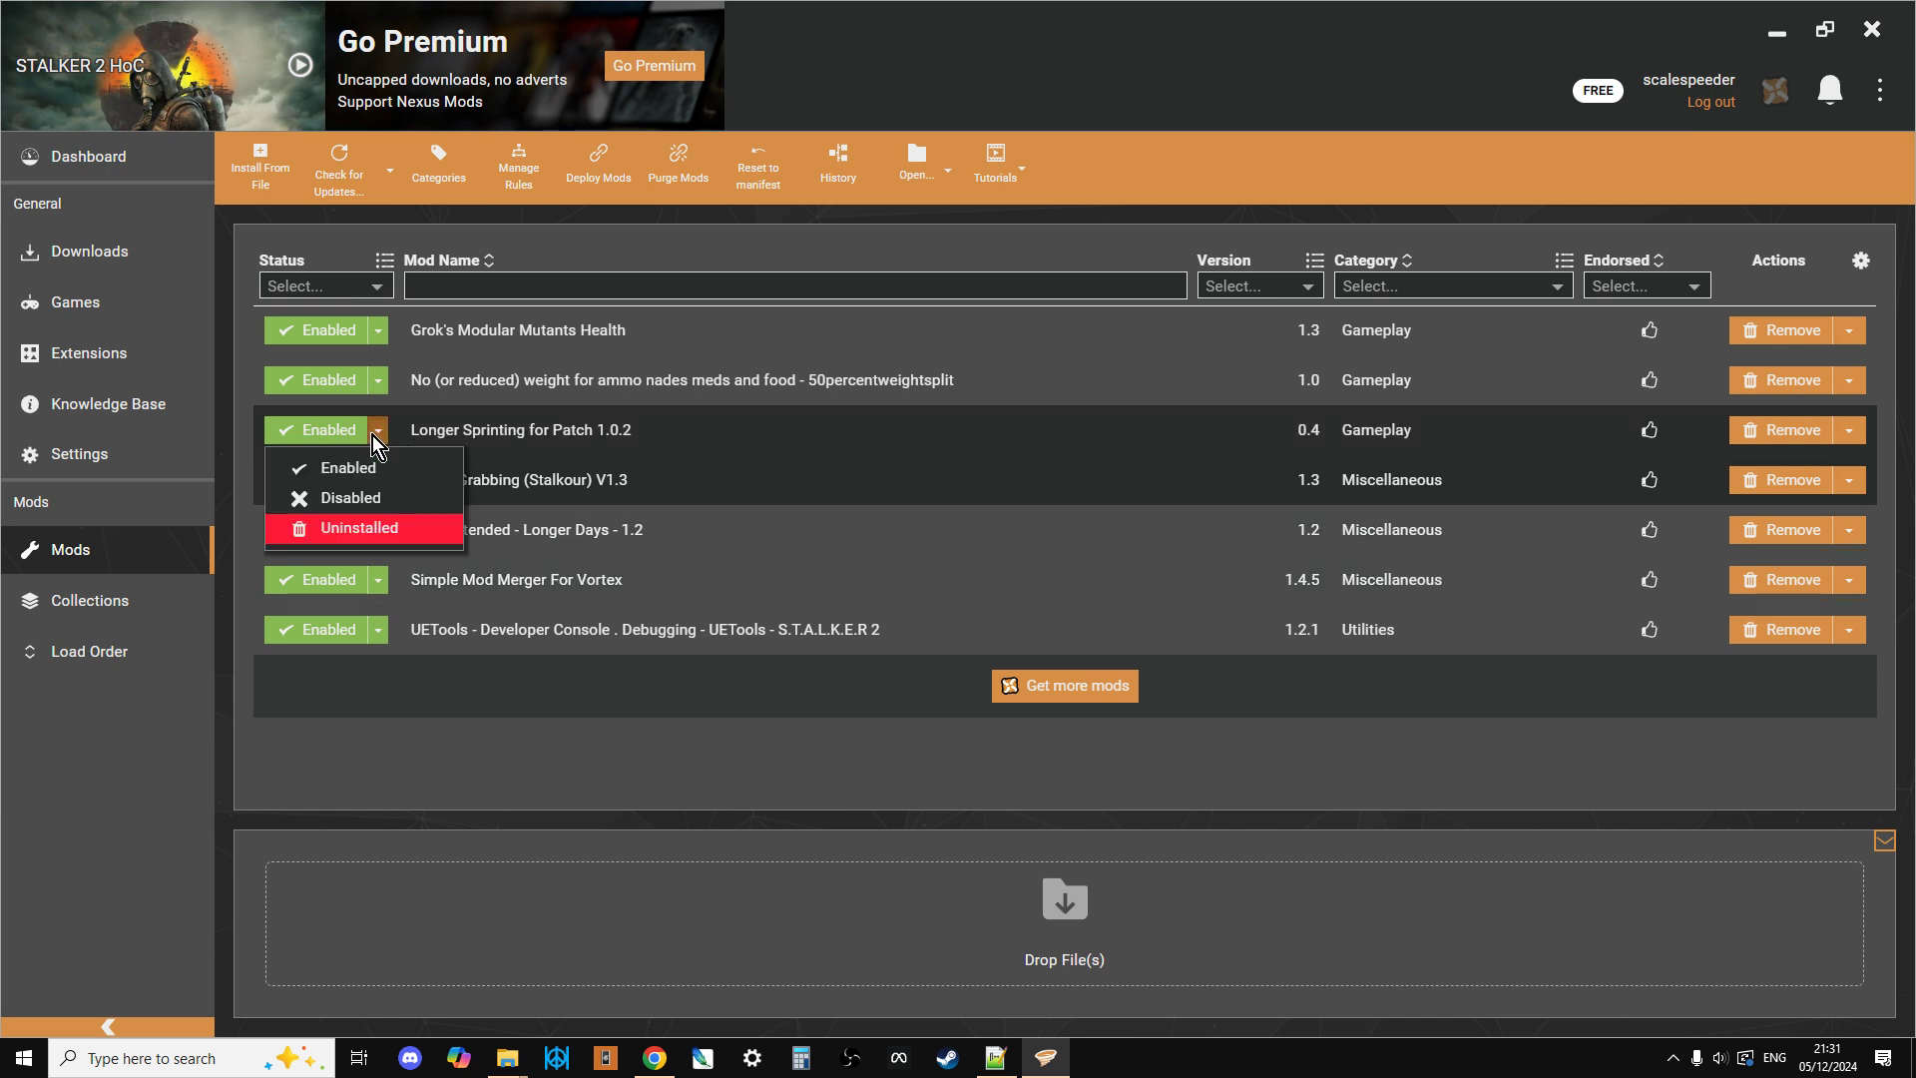
left_click(355, 499)
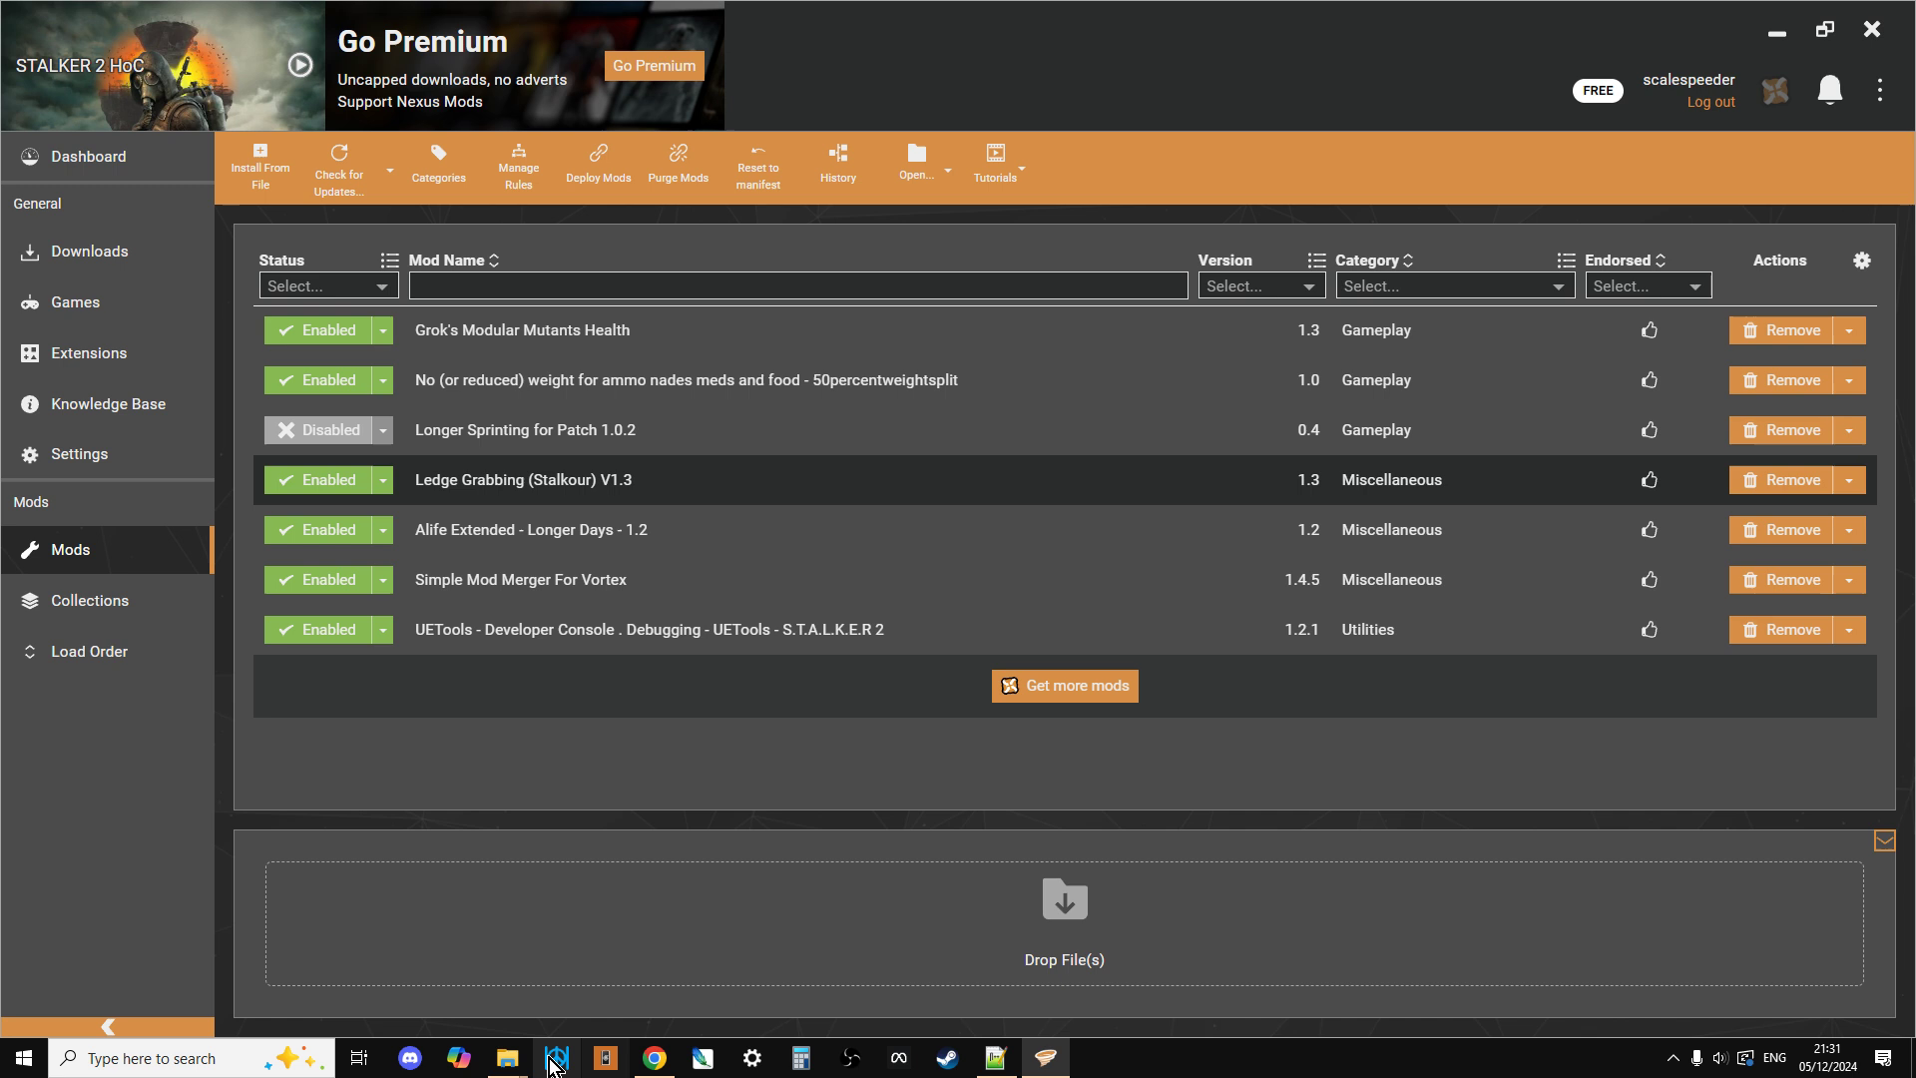
mouse_move(508, 1068)
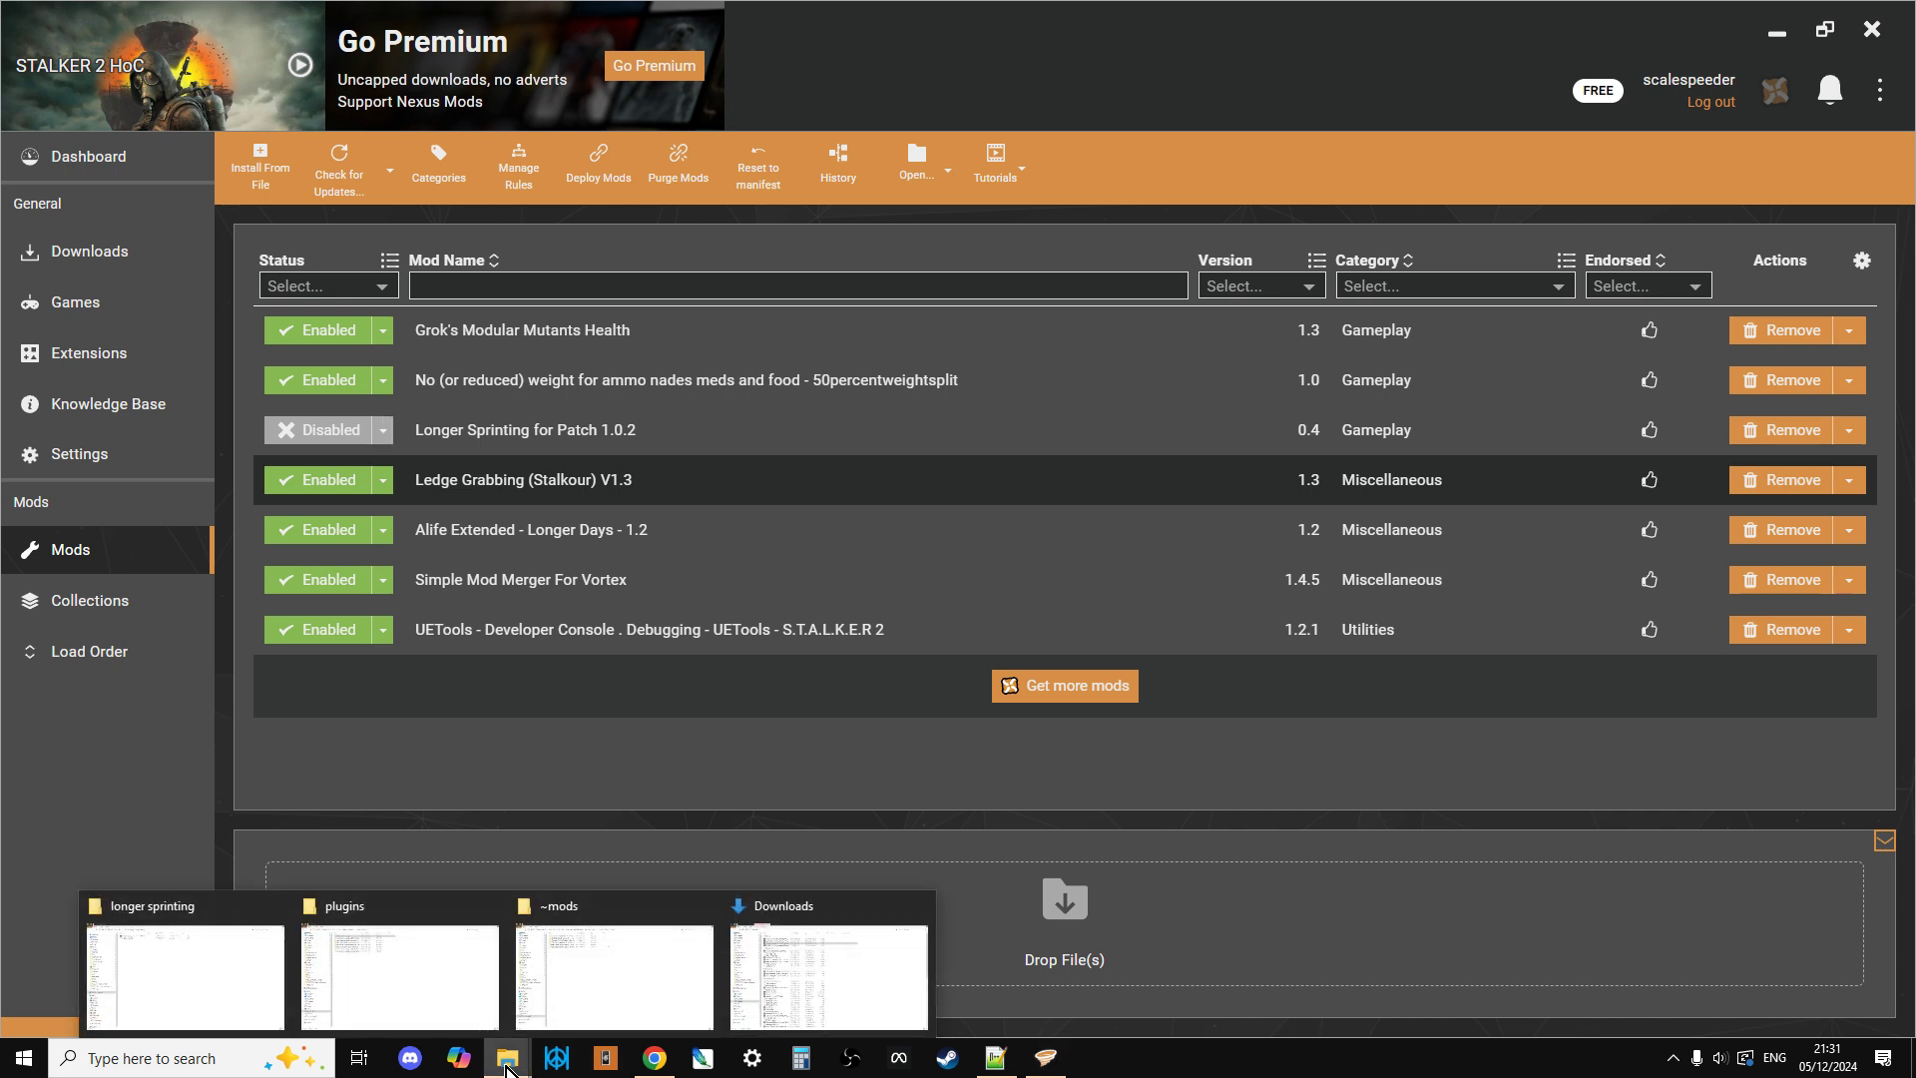
left_click(585, 950)
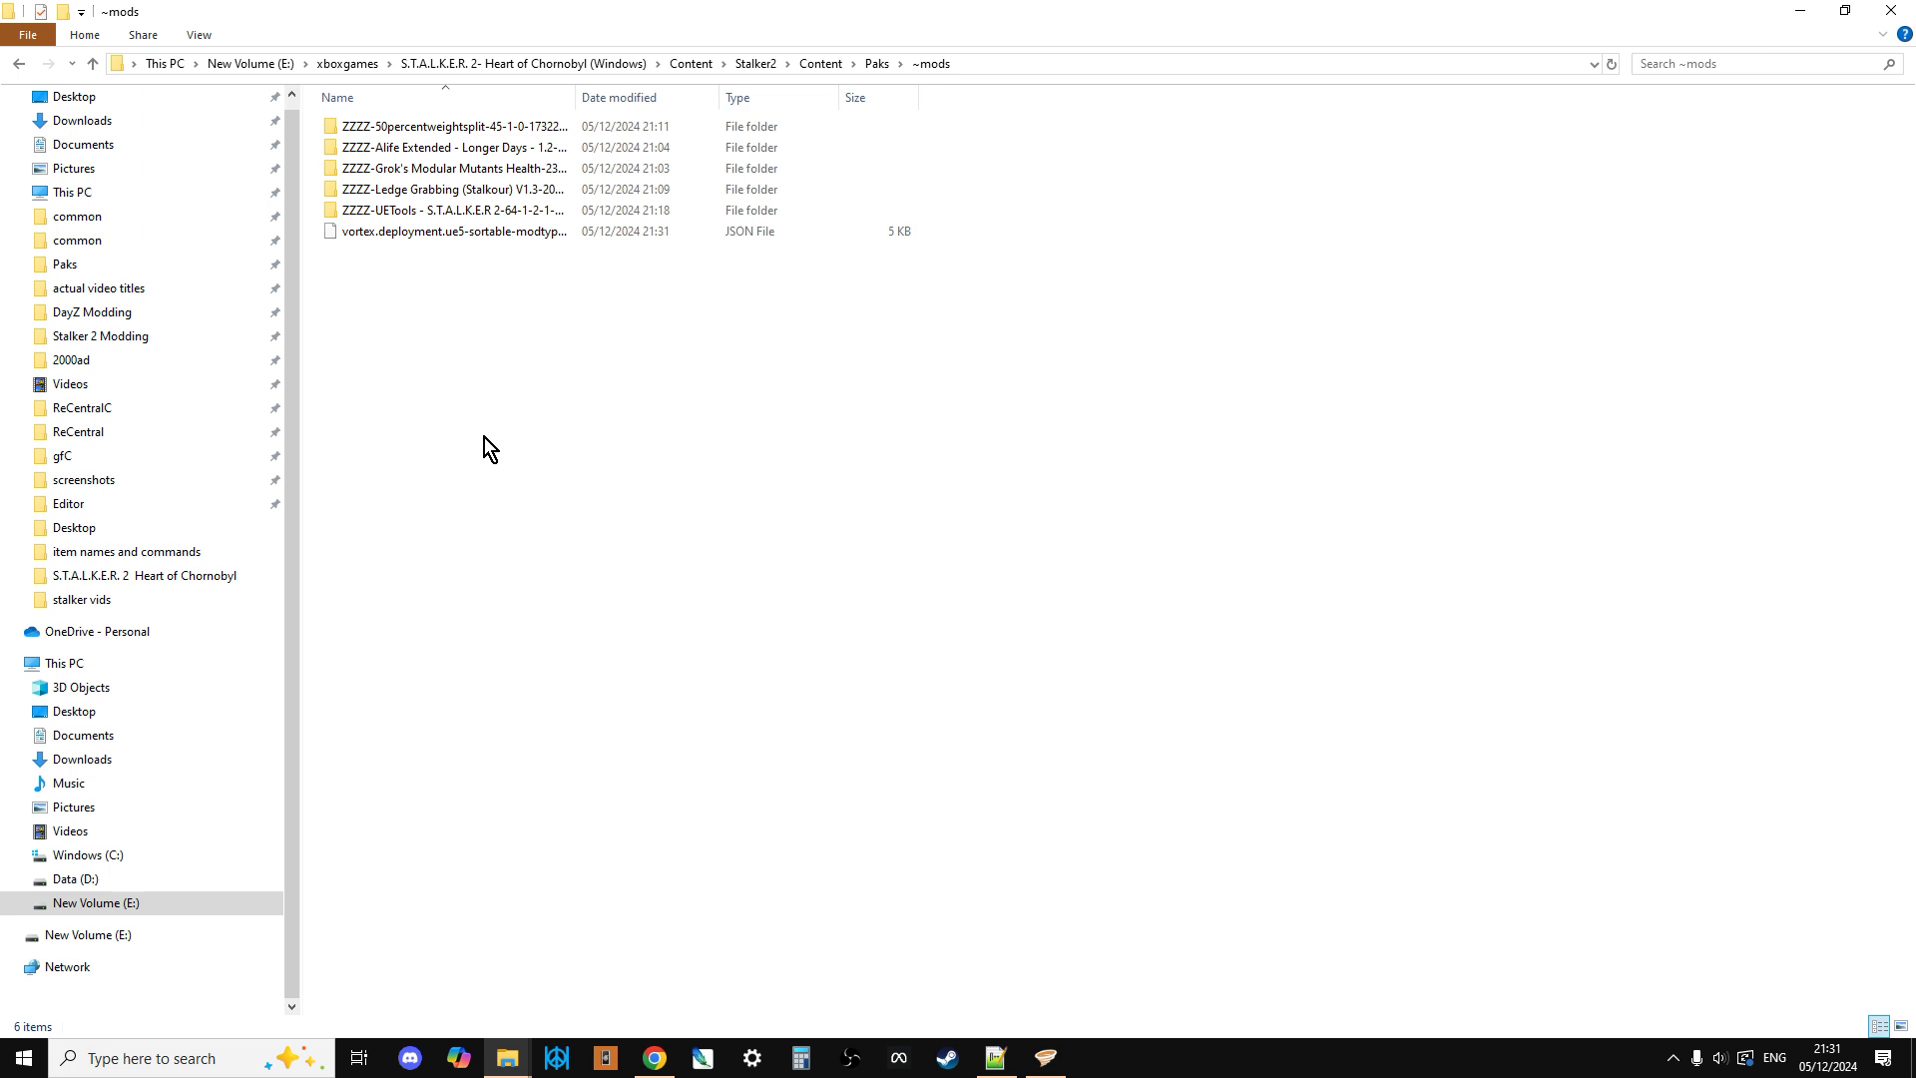
Step: Switch back to Vortex and enable the "Longer Sprinting for Patch 1.0.2" mod again
left_click(1045, 1055)
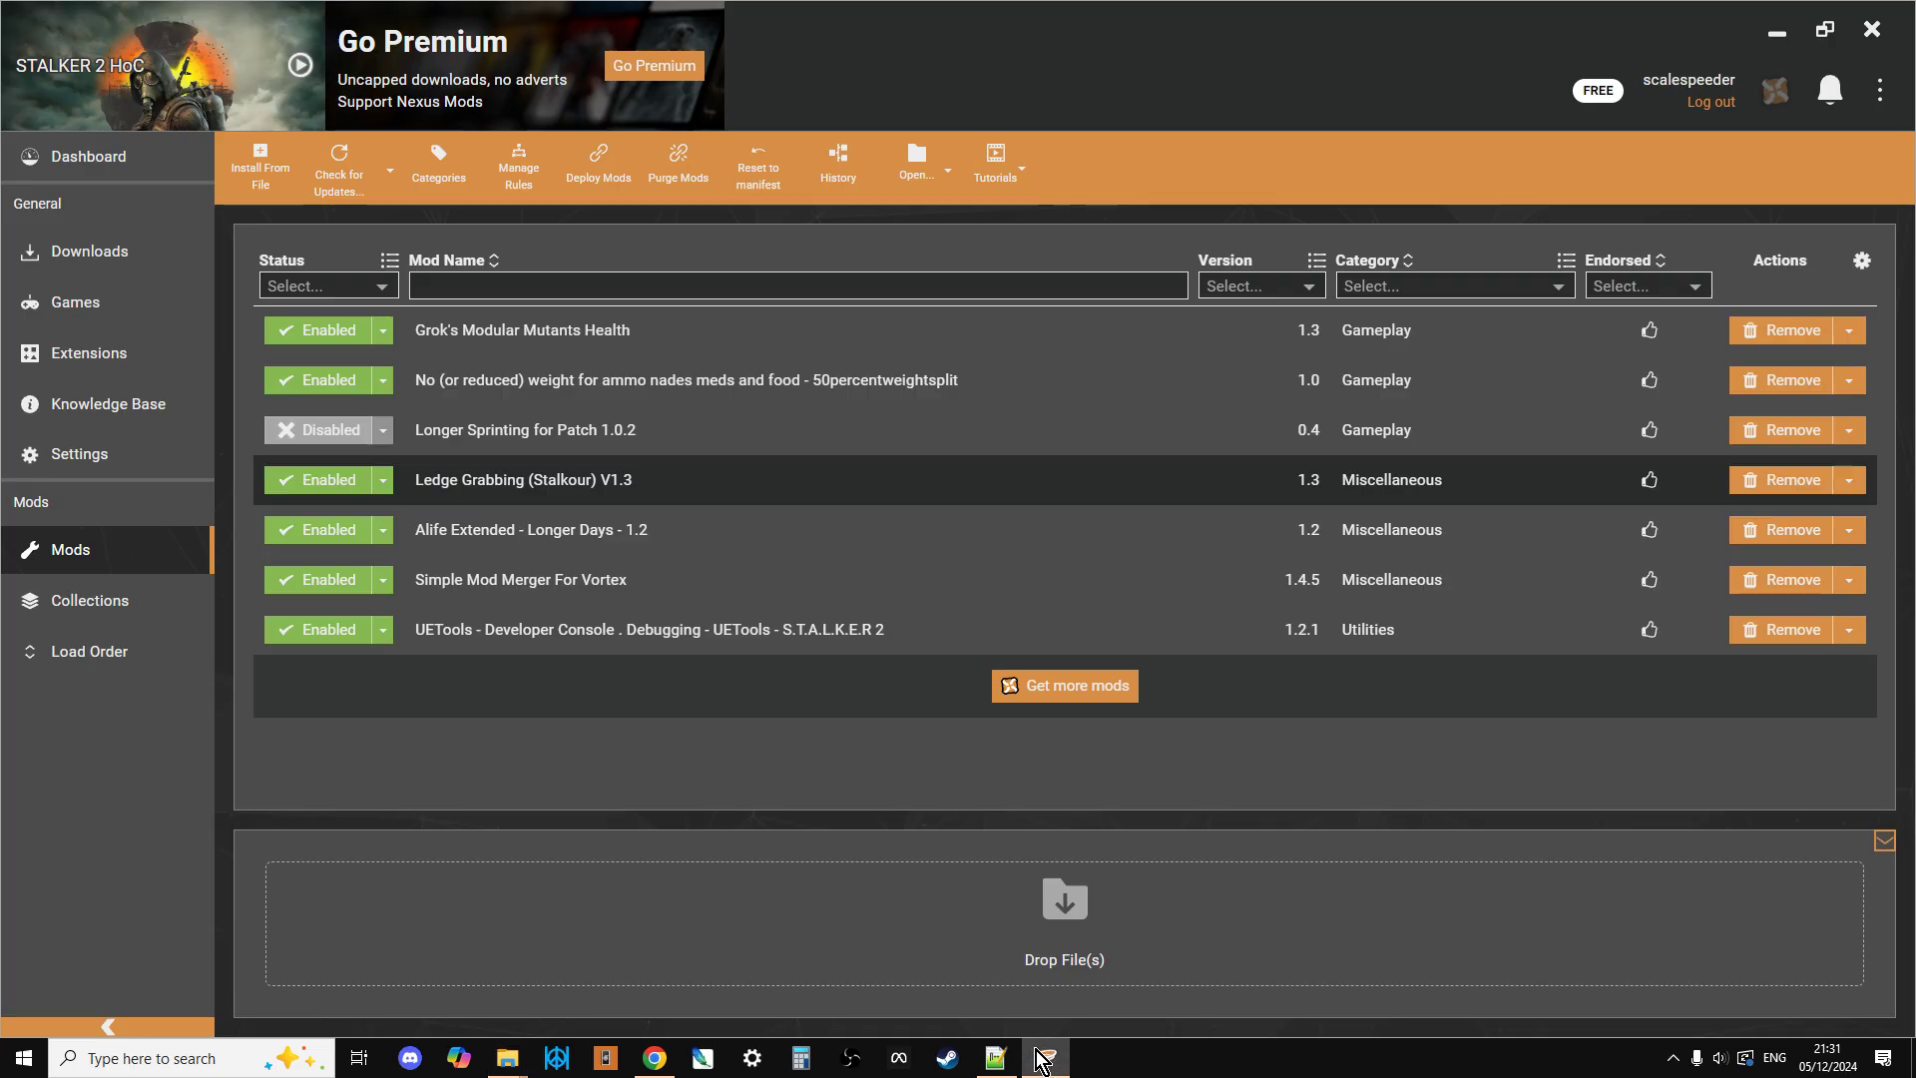
left_click(383, 430)
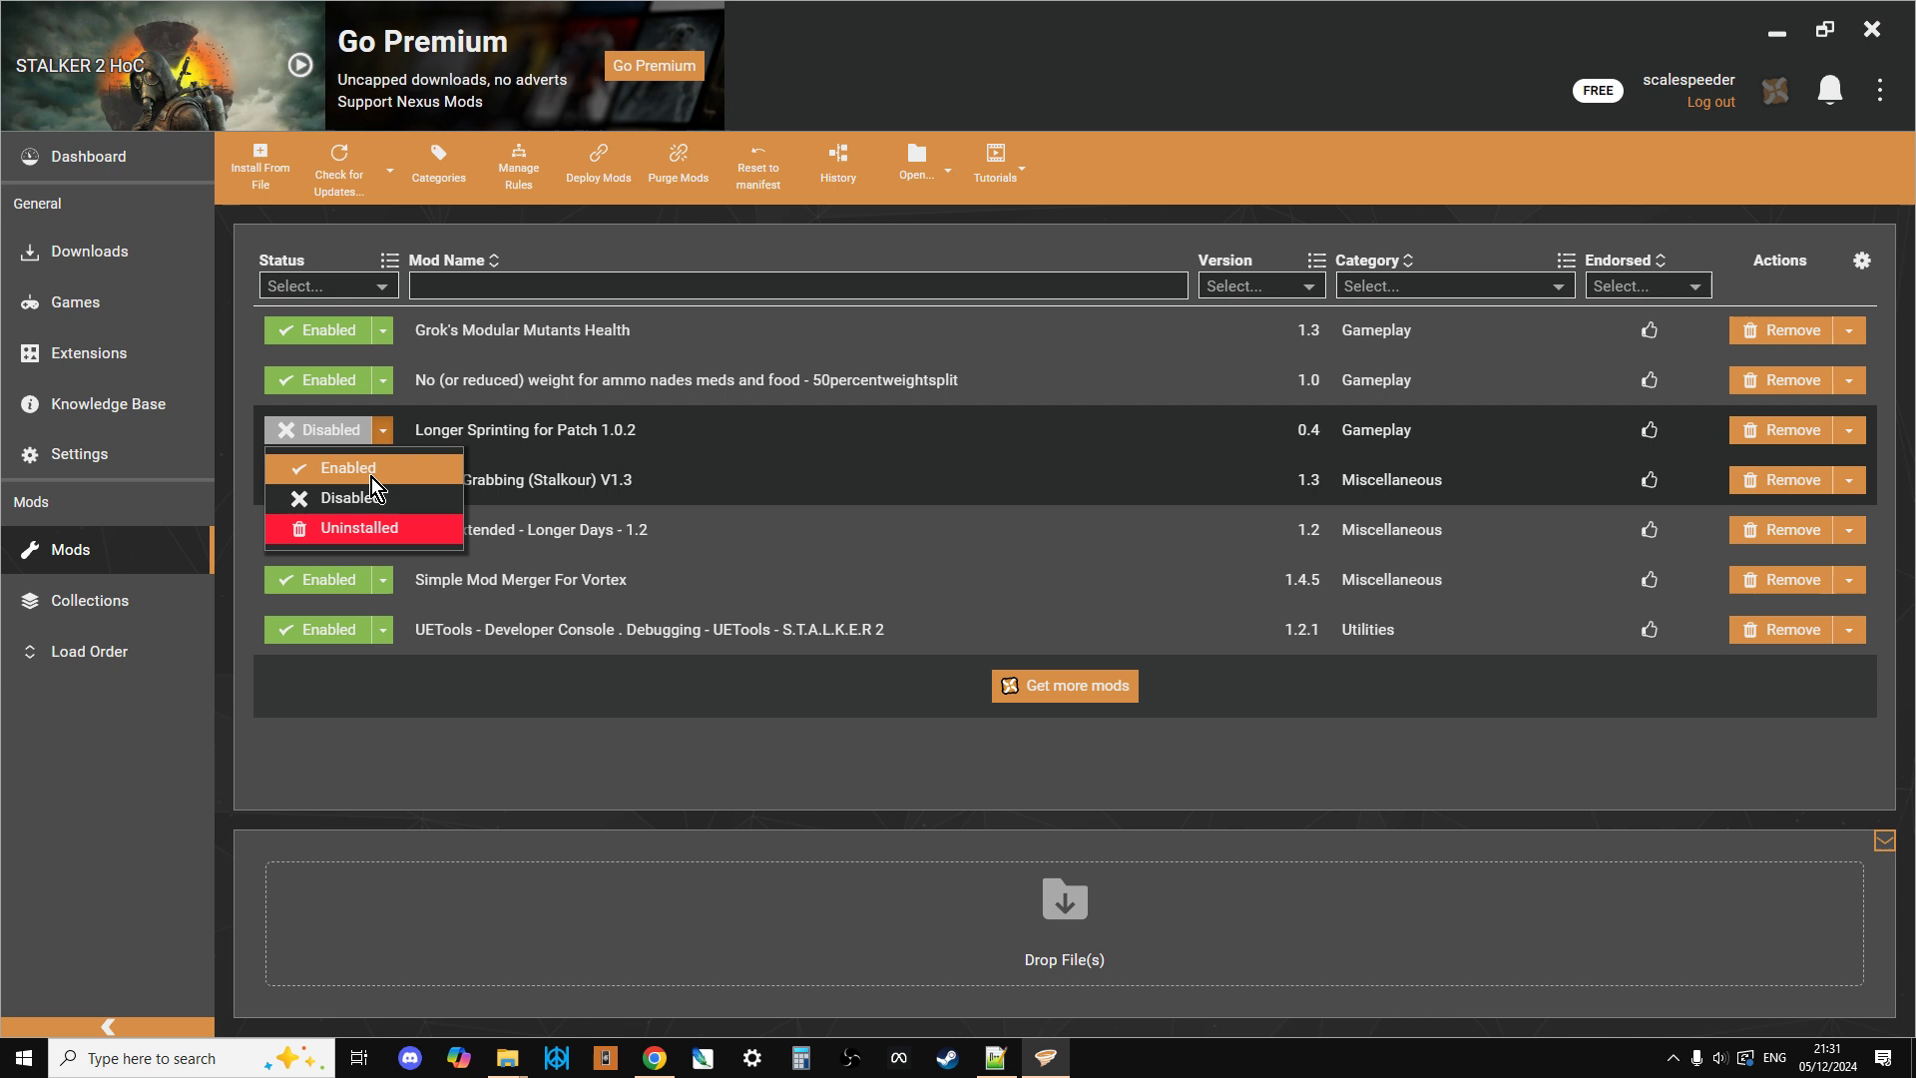
left_click(372, 477)
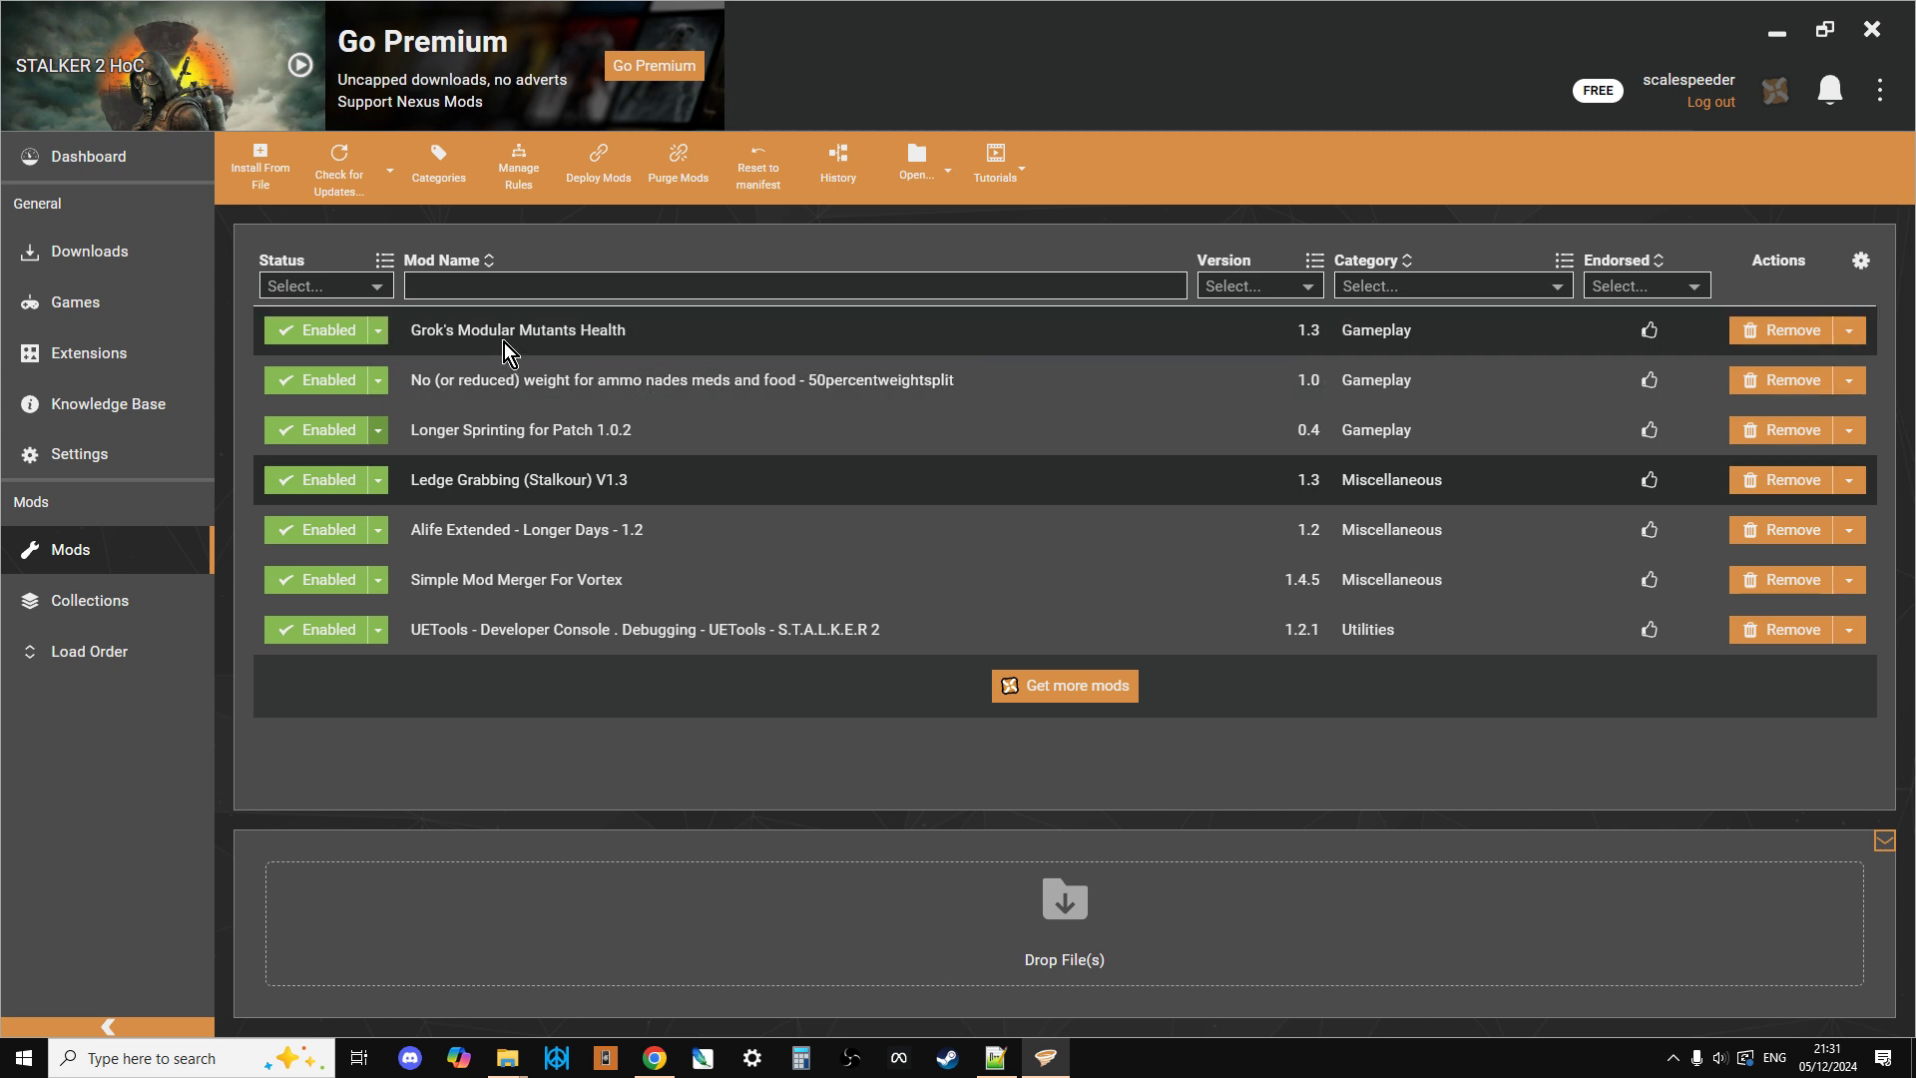
Step: Disable the "Grok's Modular Mutants Health" mod in Vortex and check the ~mods folder in File Explorer
left_click(385, 332)
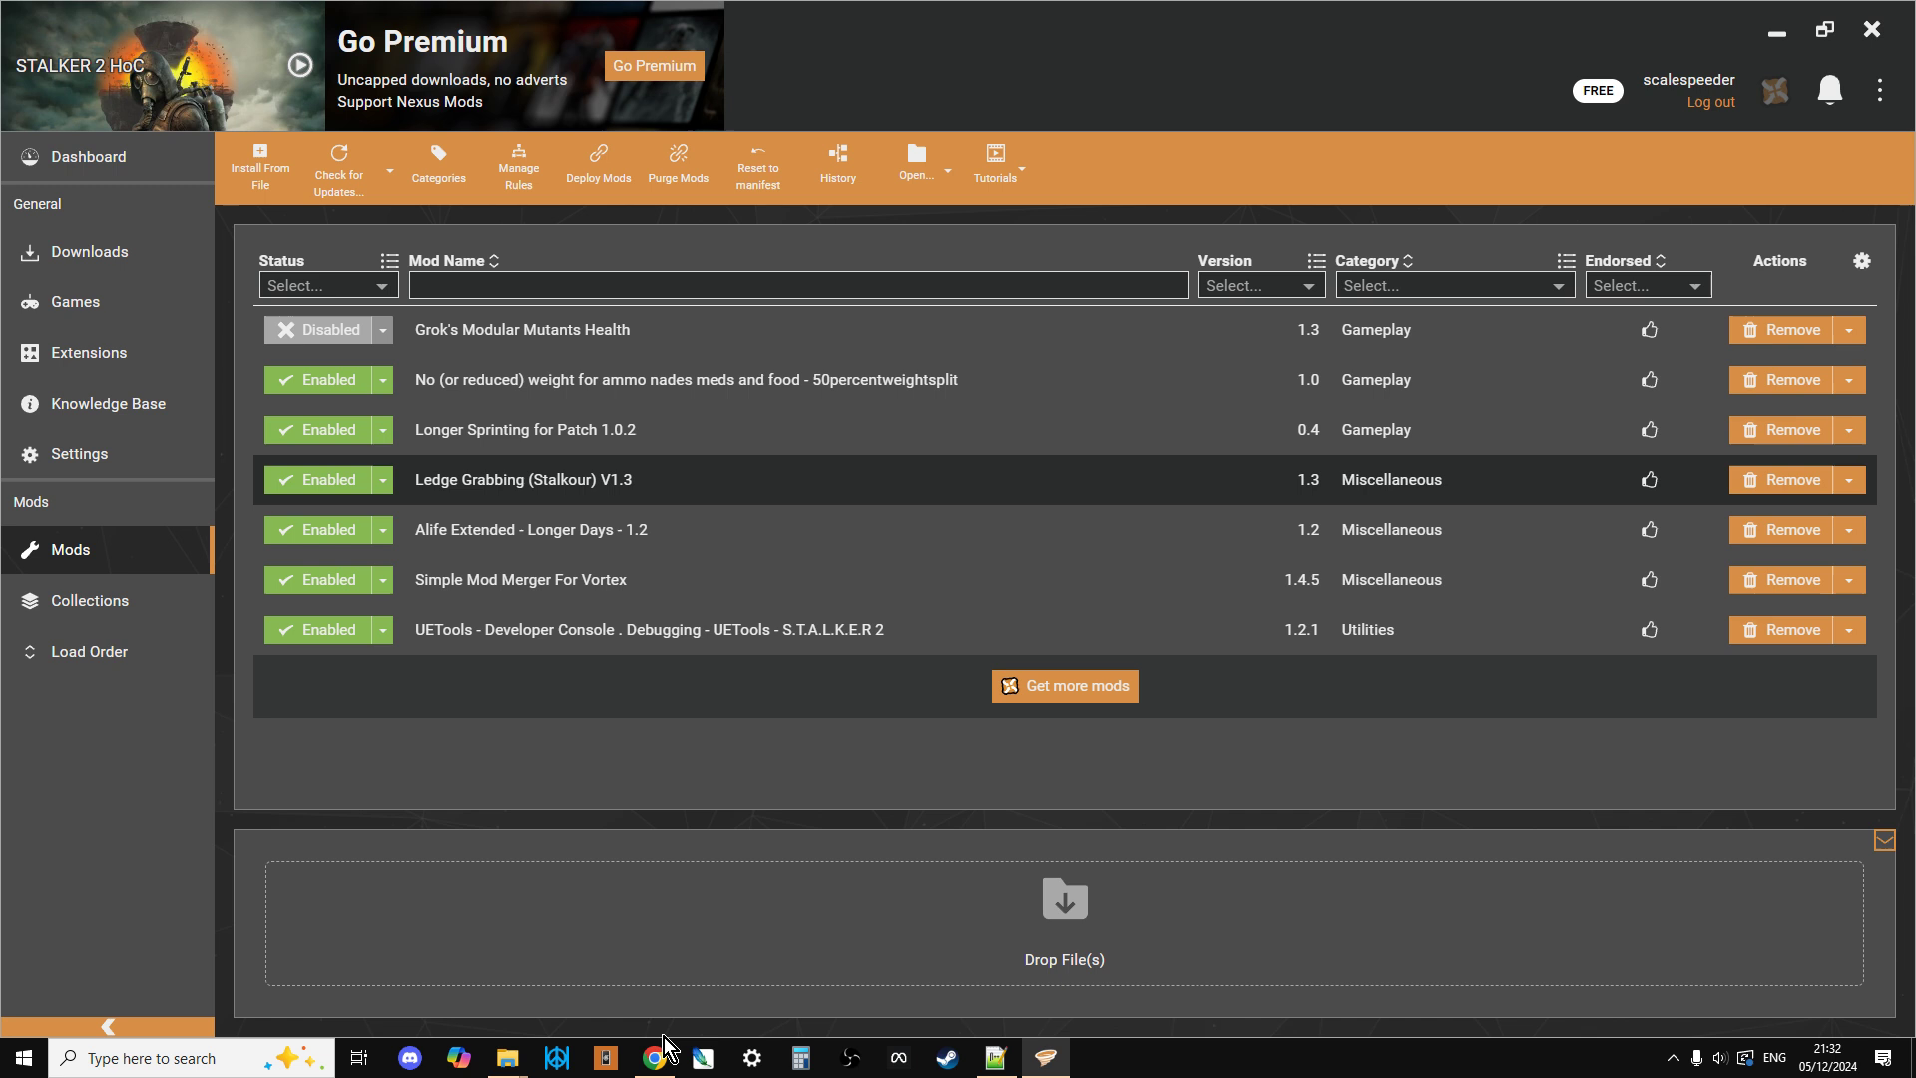
mouse_move(510, 1068)
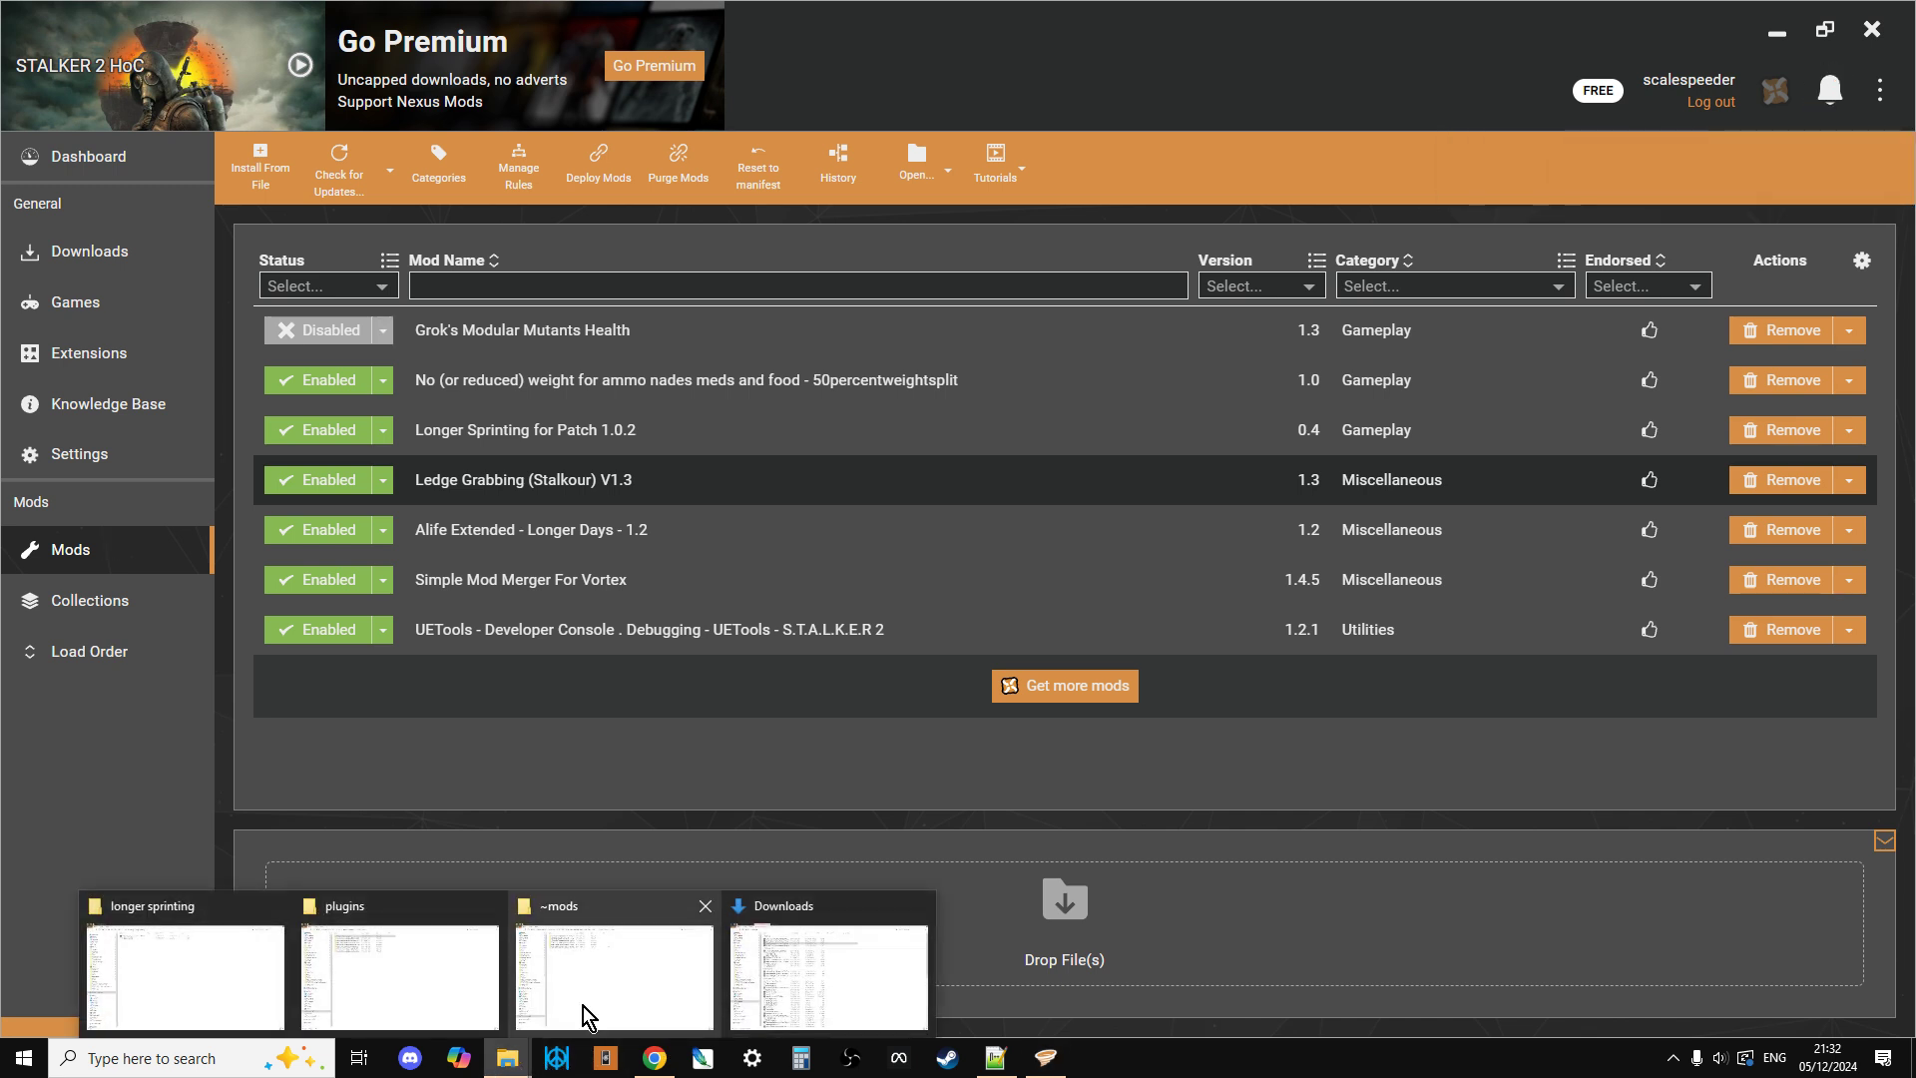
left_click(583, 1006)
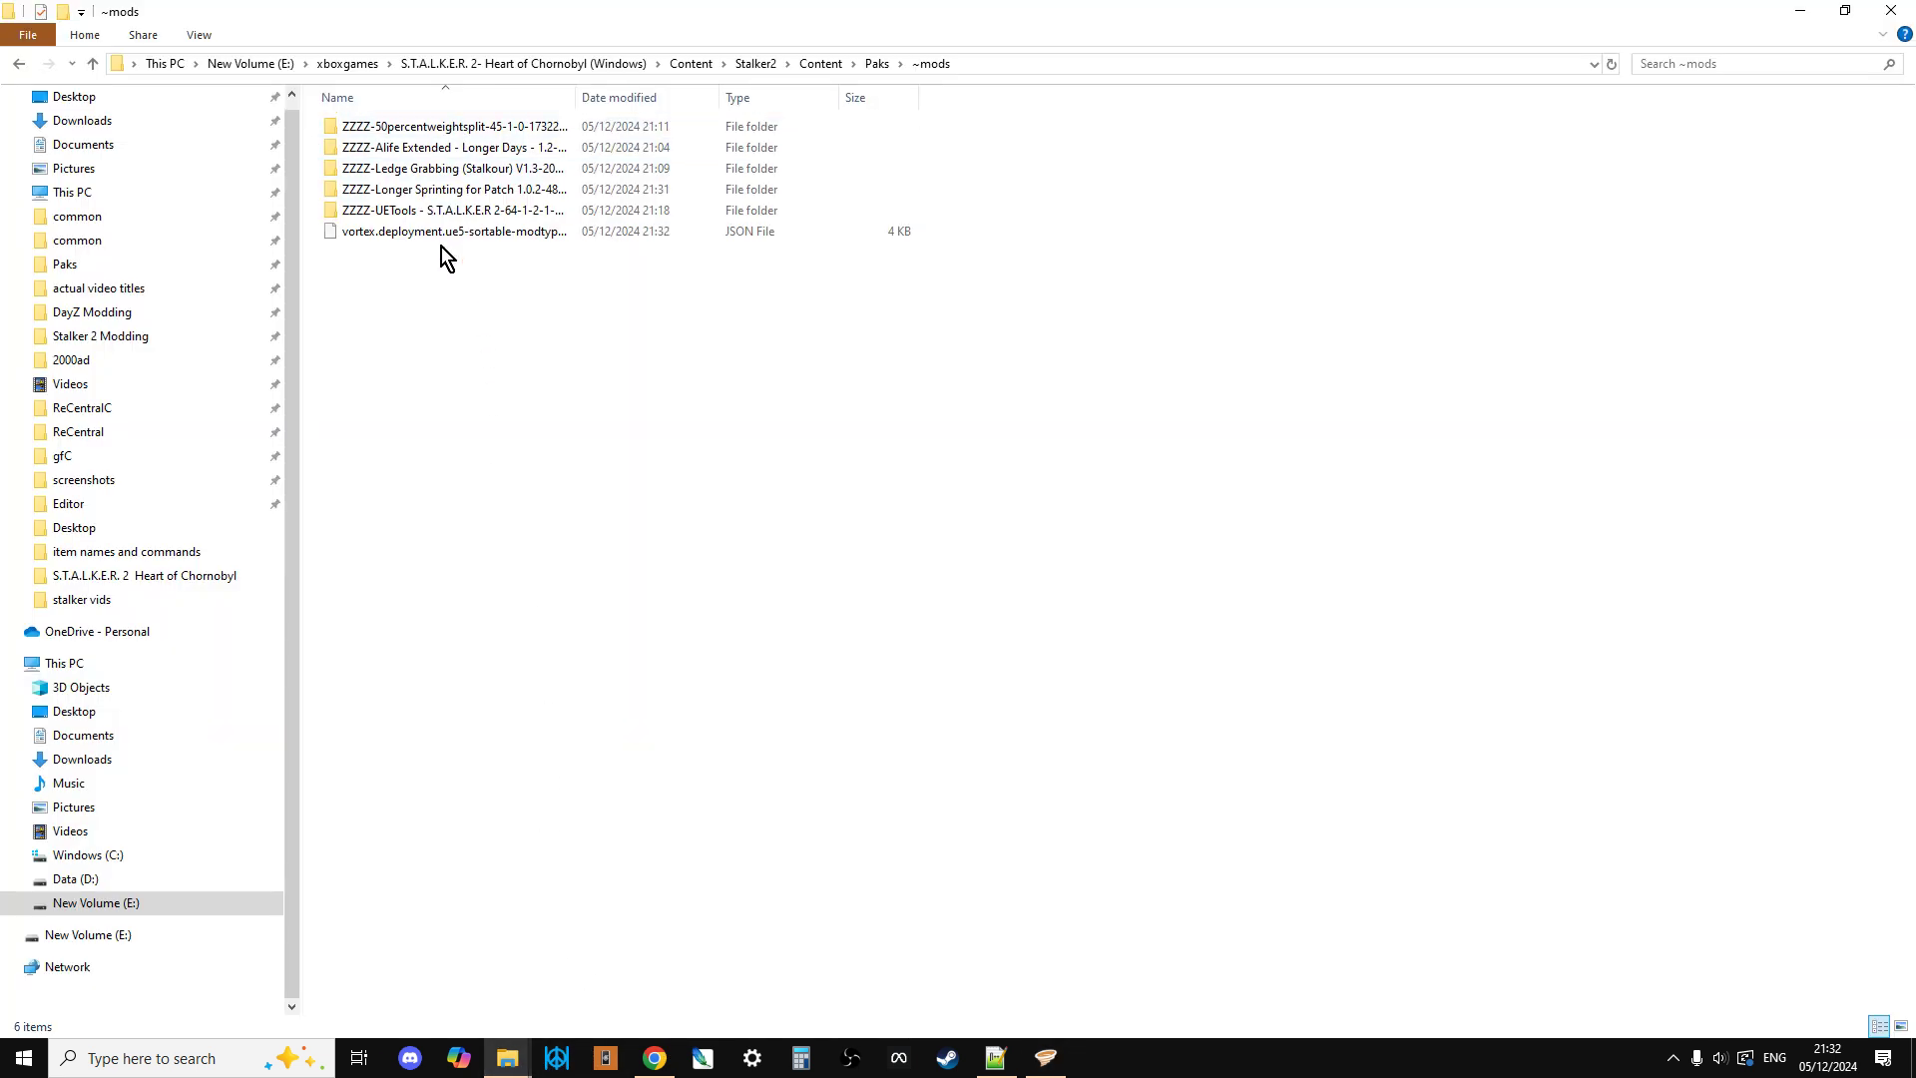
Step: Switch back to Vortex and enable the "Grok's Modular Mutants Health" mod again
left_click(1045, 1057)
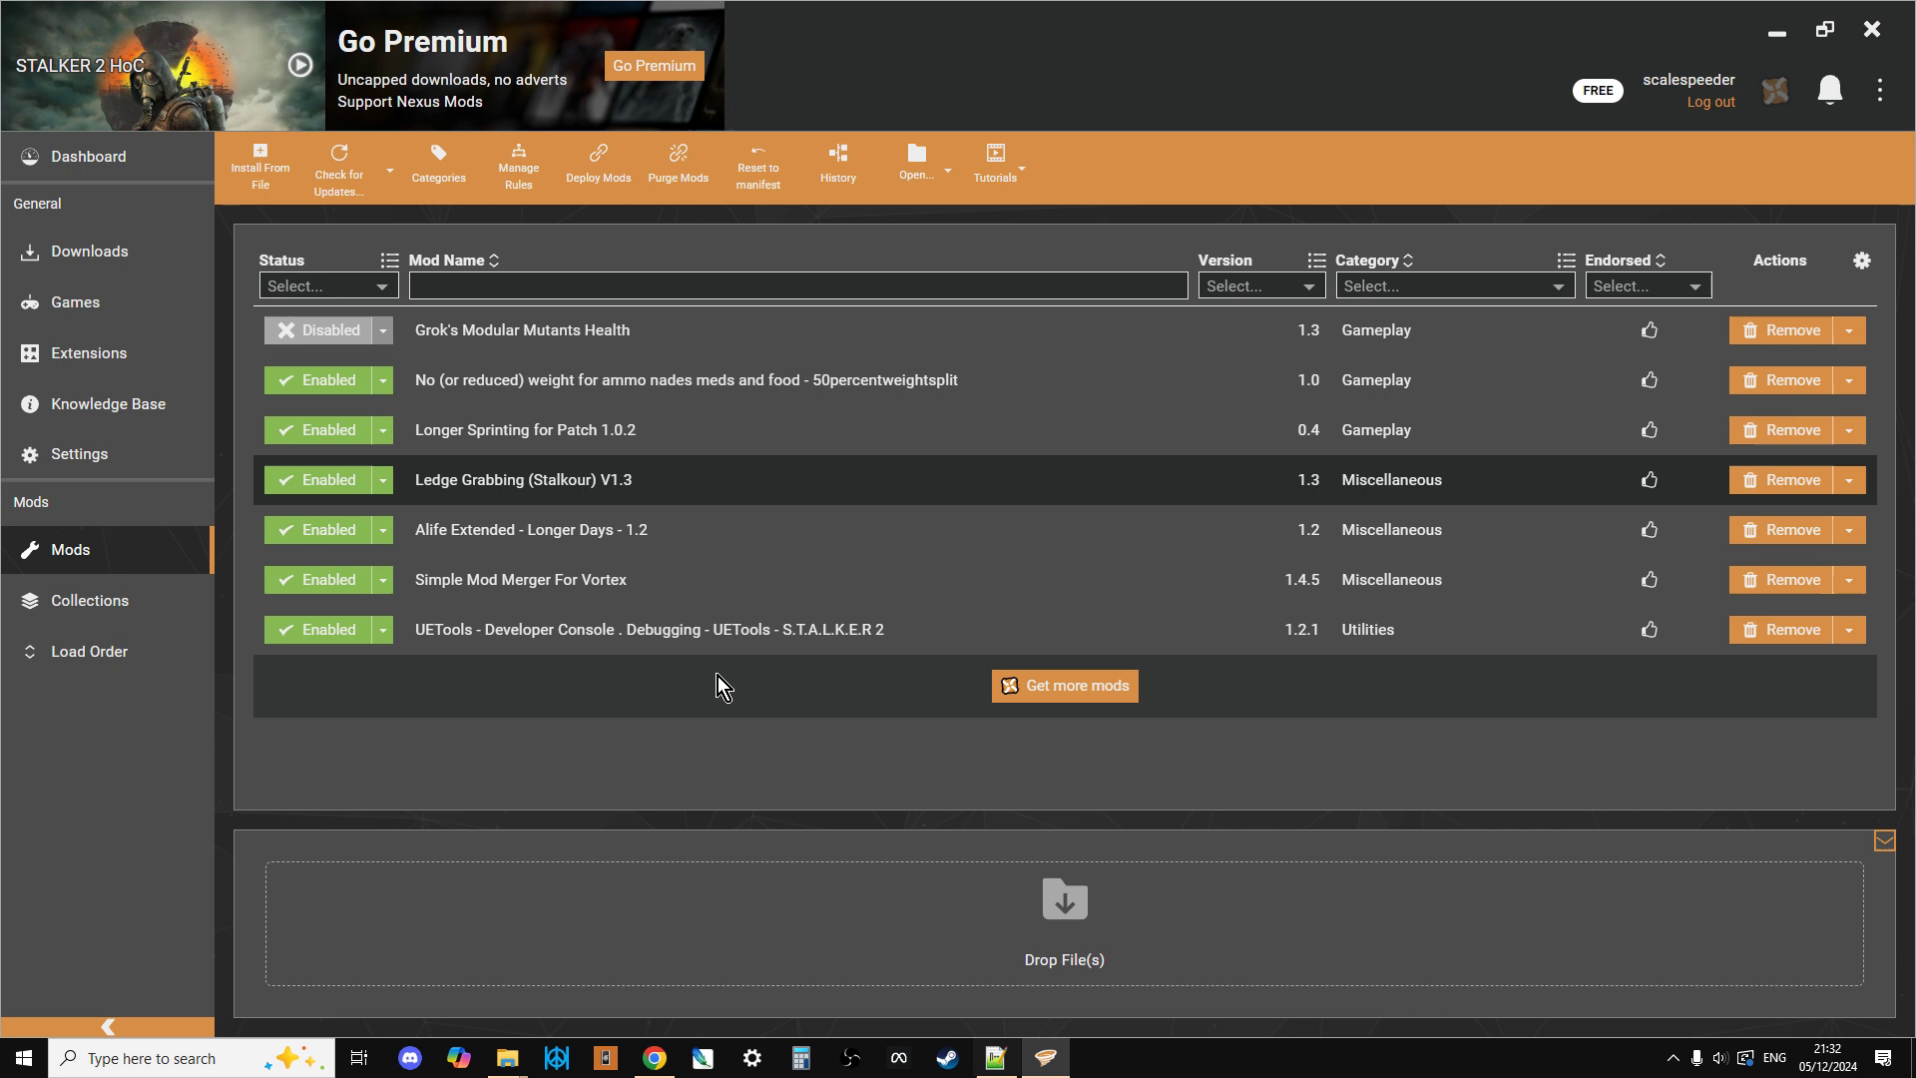
left_click(382, 330)
left_click(364, 371)
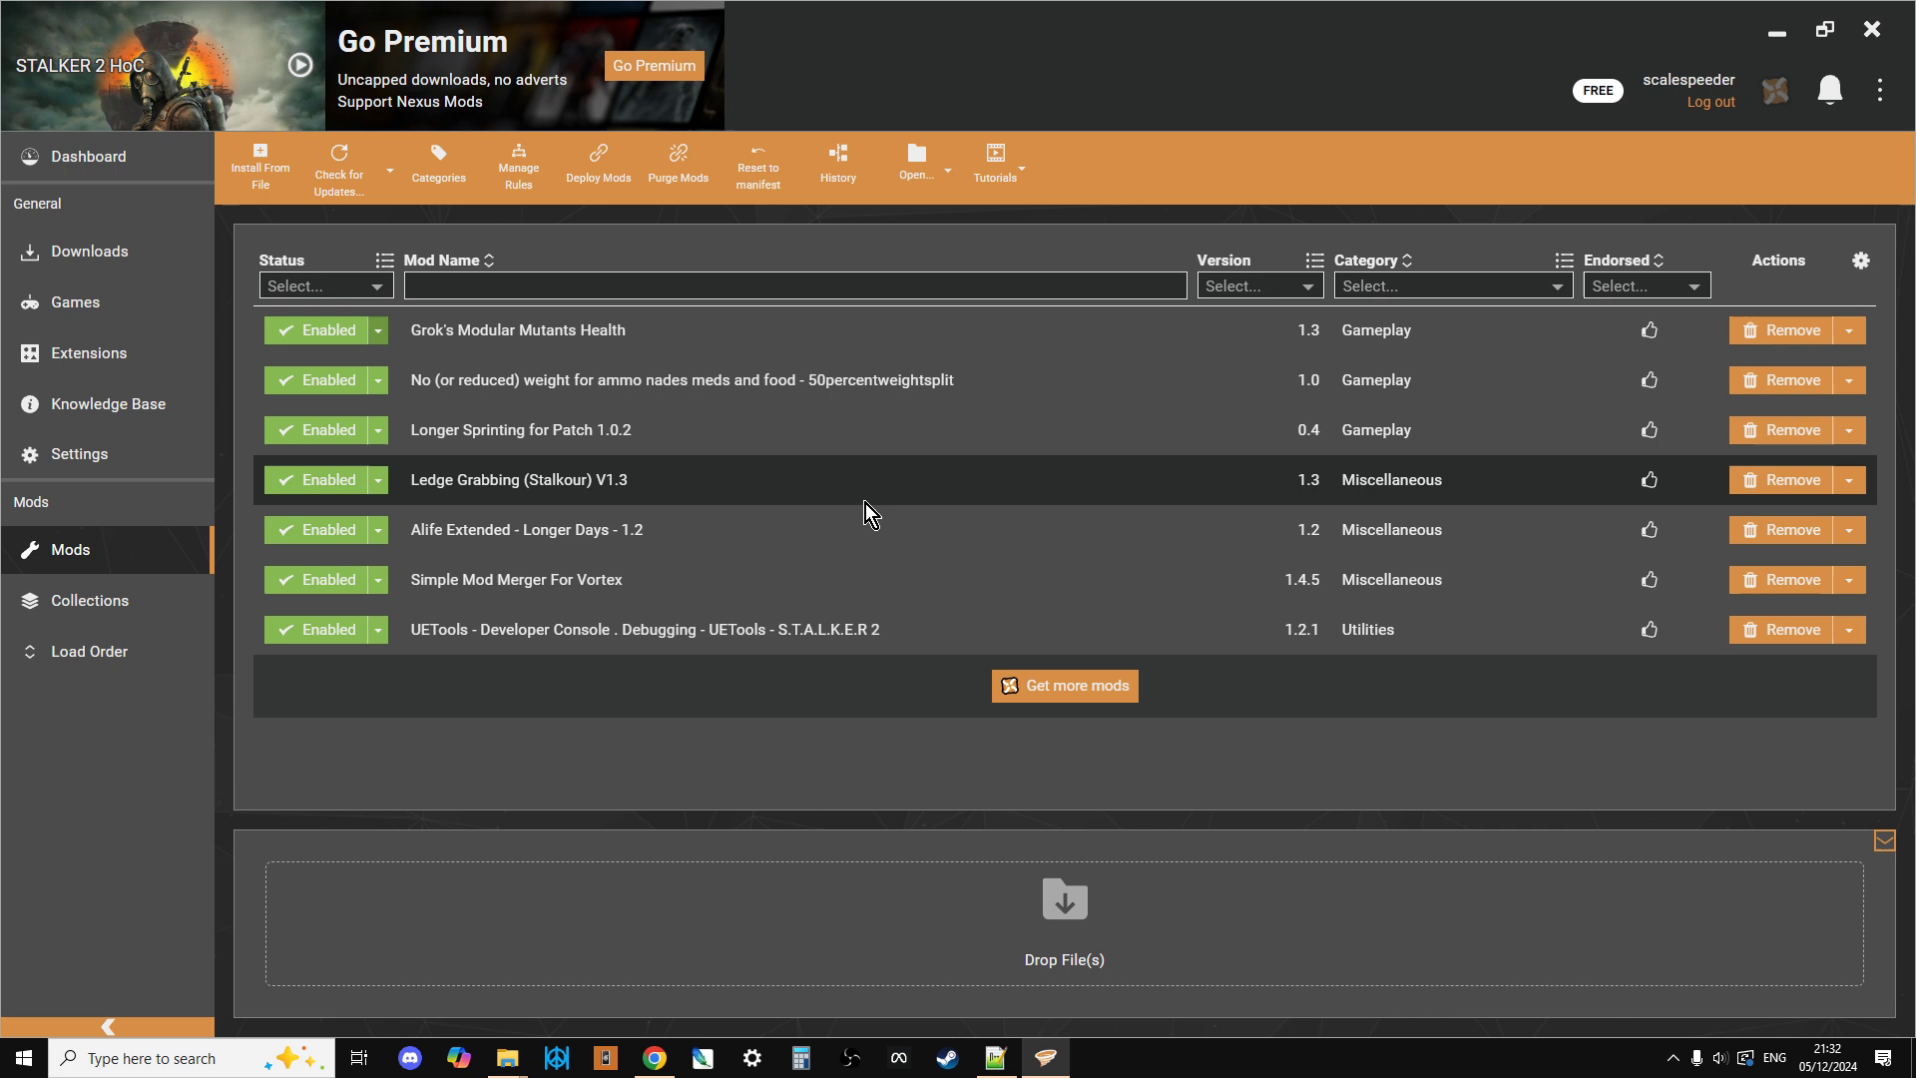
Step: Switch to Chrome and read the description of the S.T.A.L.K.E.R. 2 Heart of Chornobyl Vortex Extension on Nexus Mods
left_click(655, 1057)
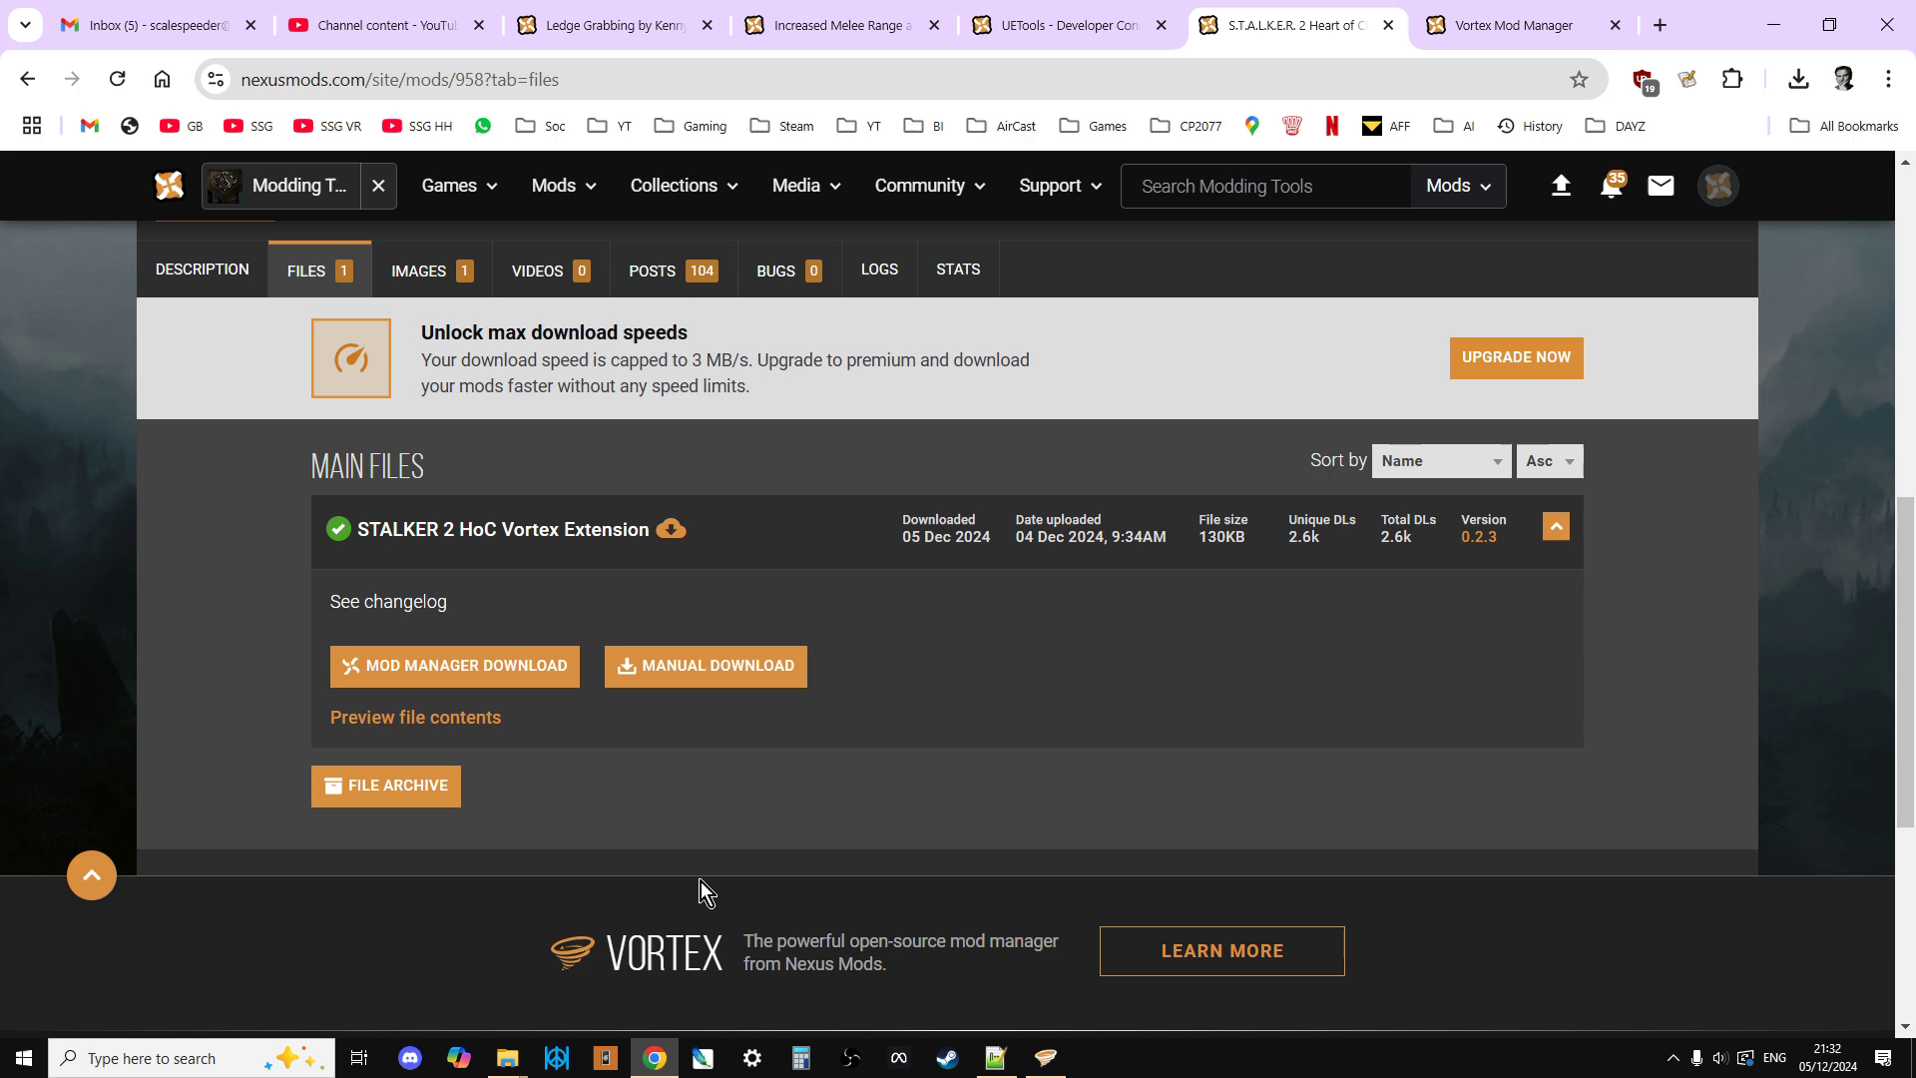
scroll(659, 534, "up", 1)
left_click(222, 408)
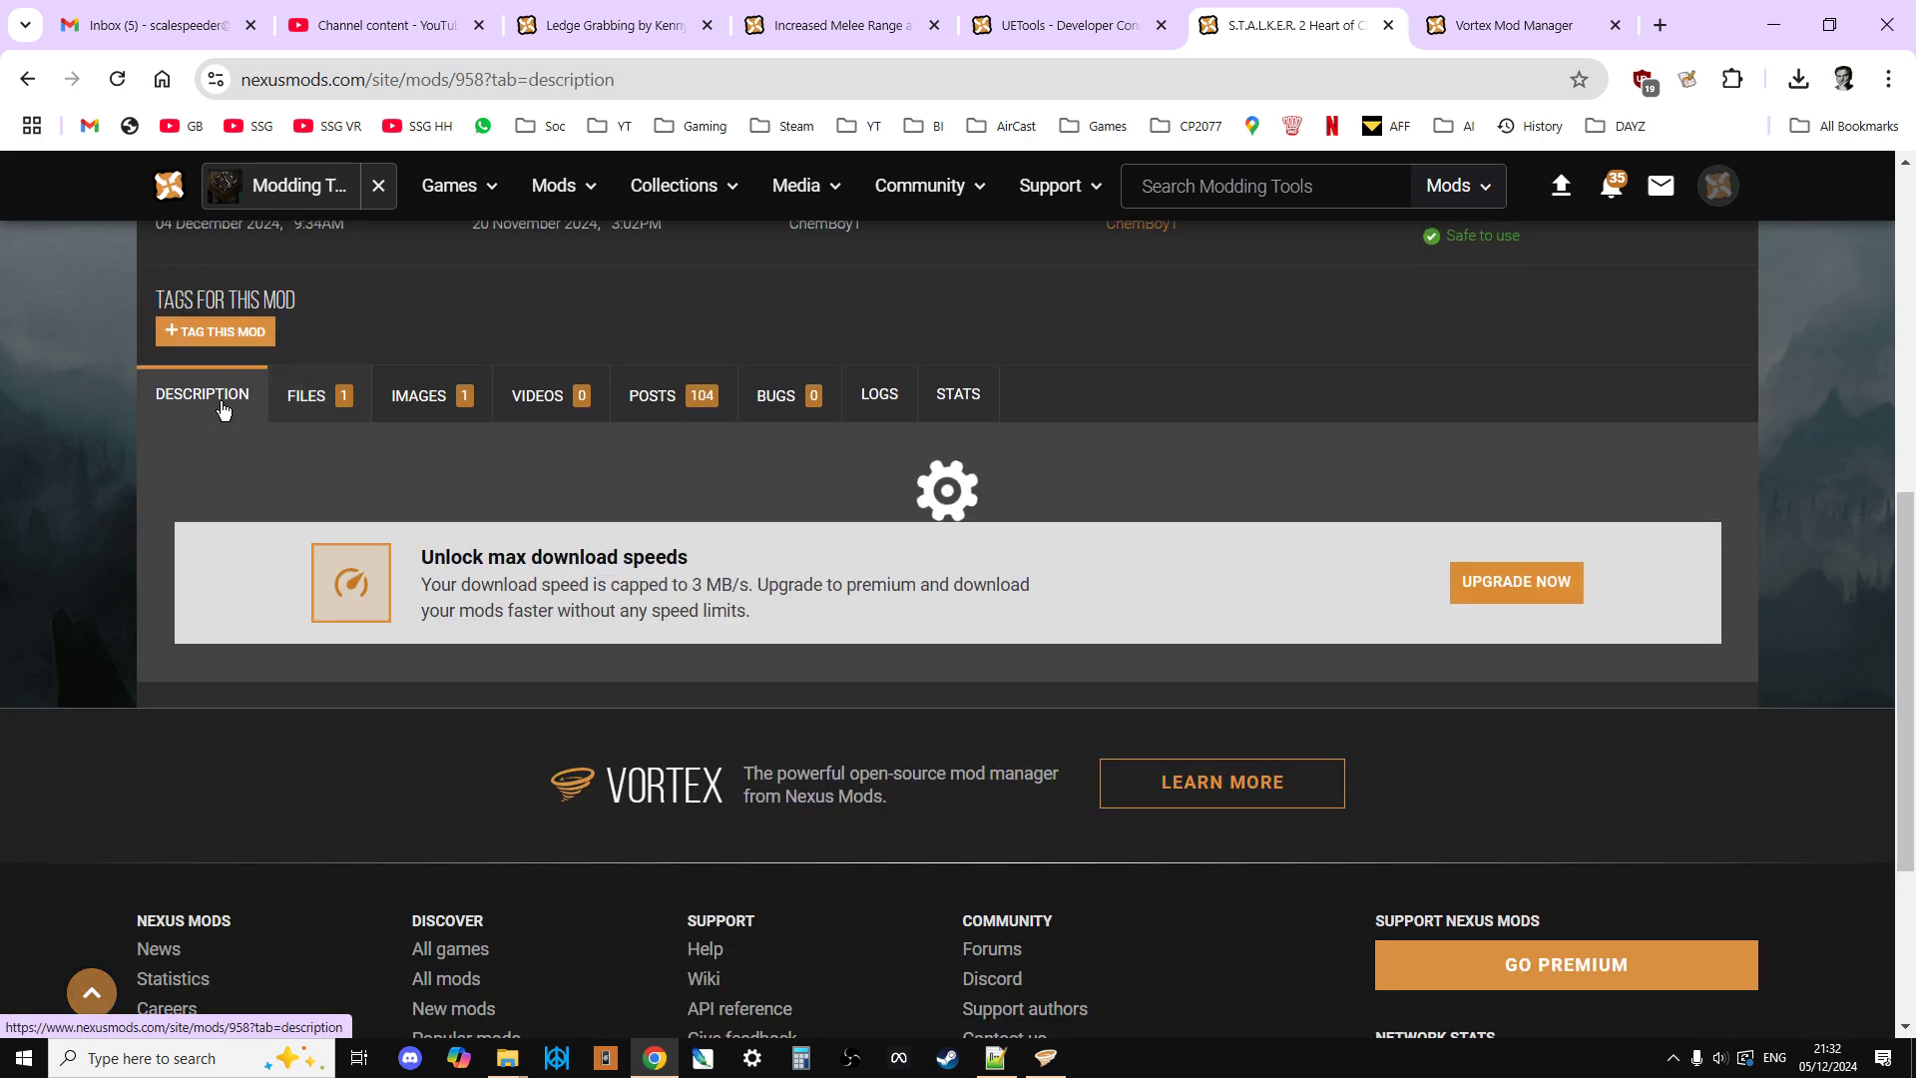
scroll(823, 529, "up", 2)
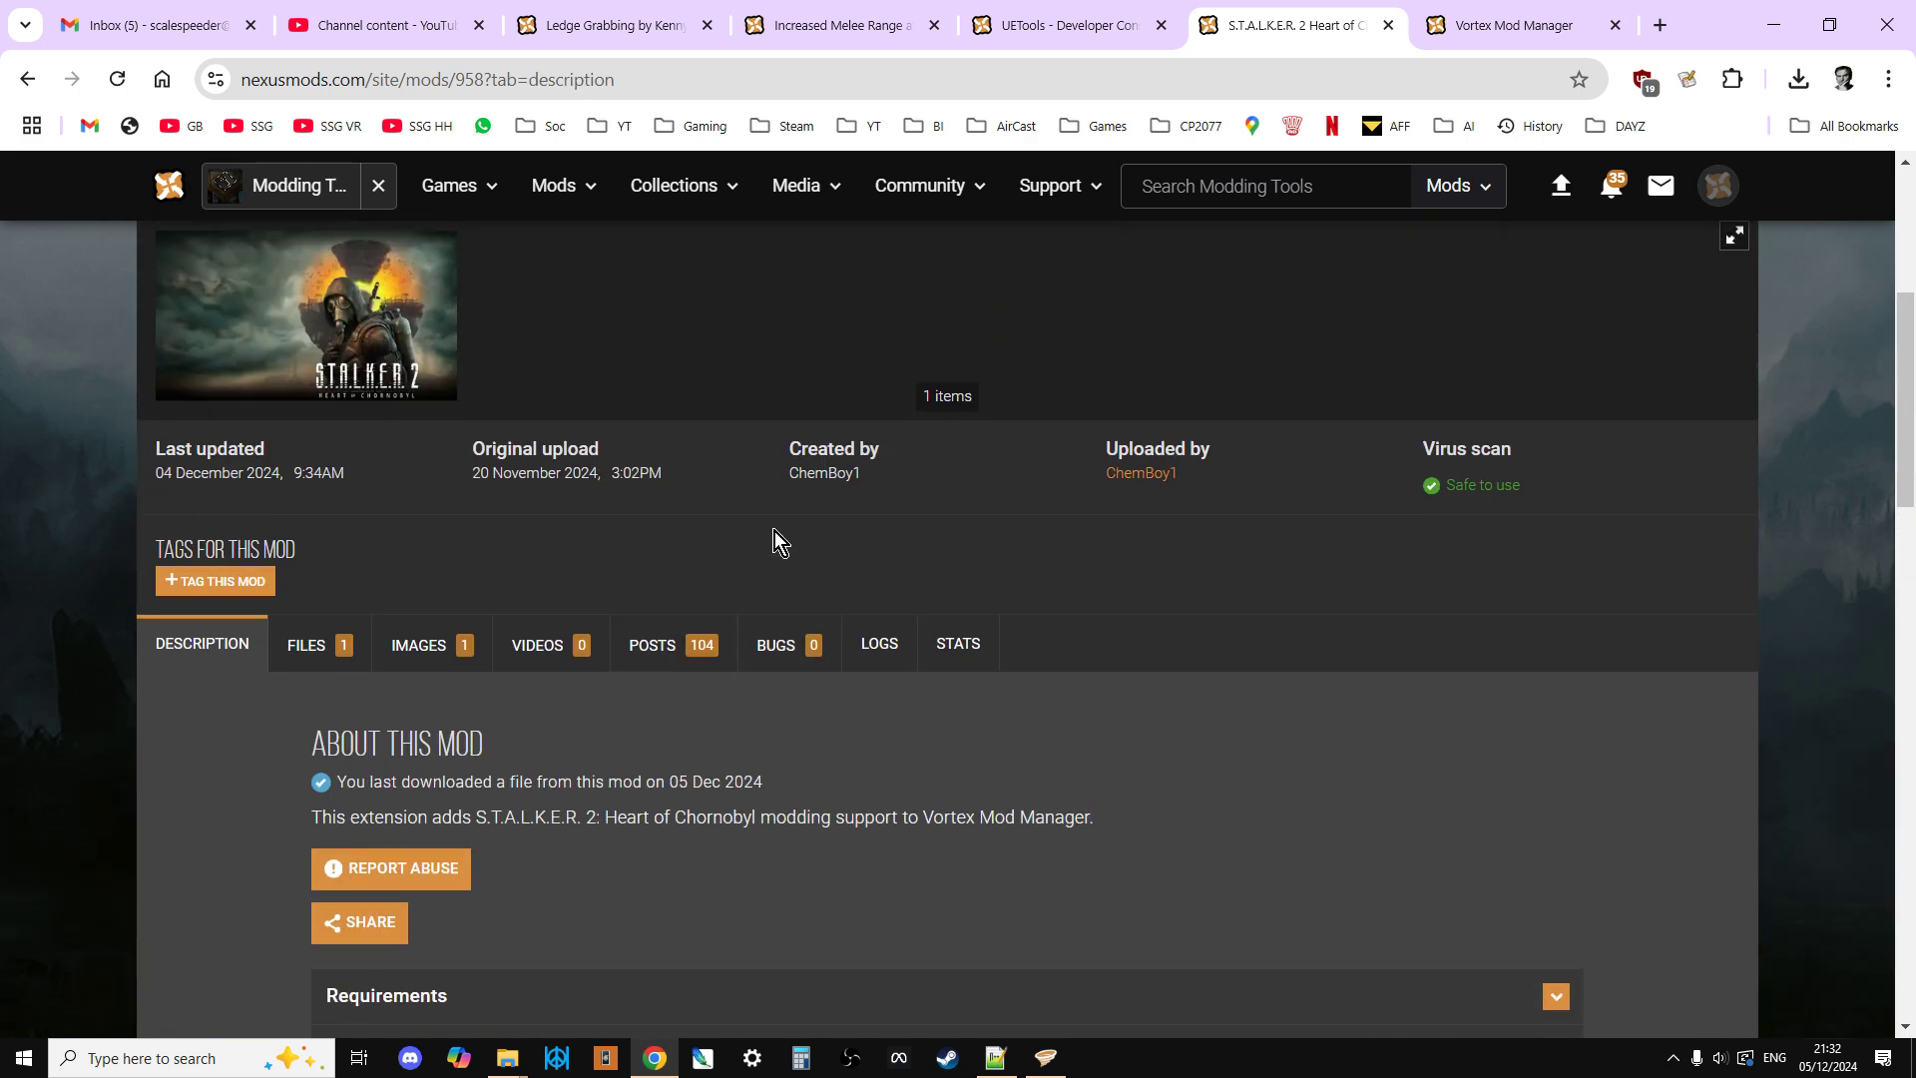
scroll(770, 531, "down", 12)
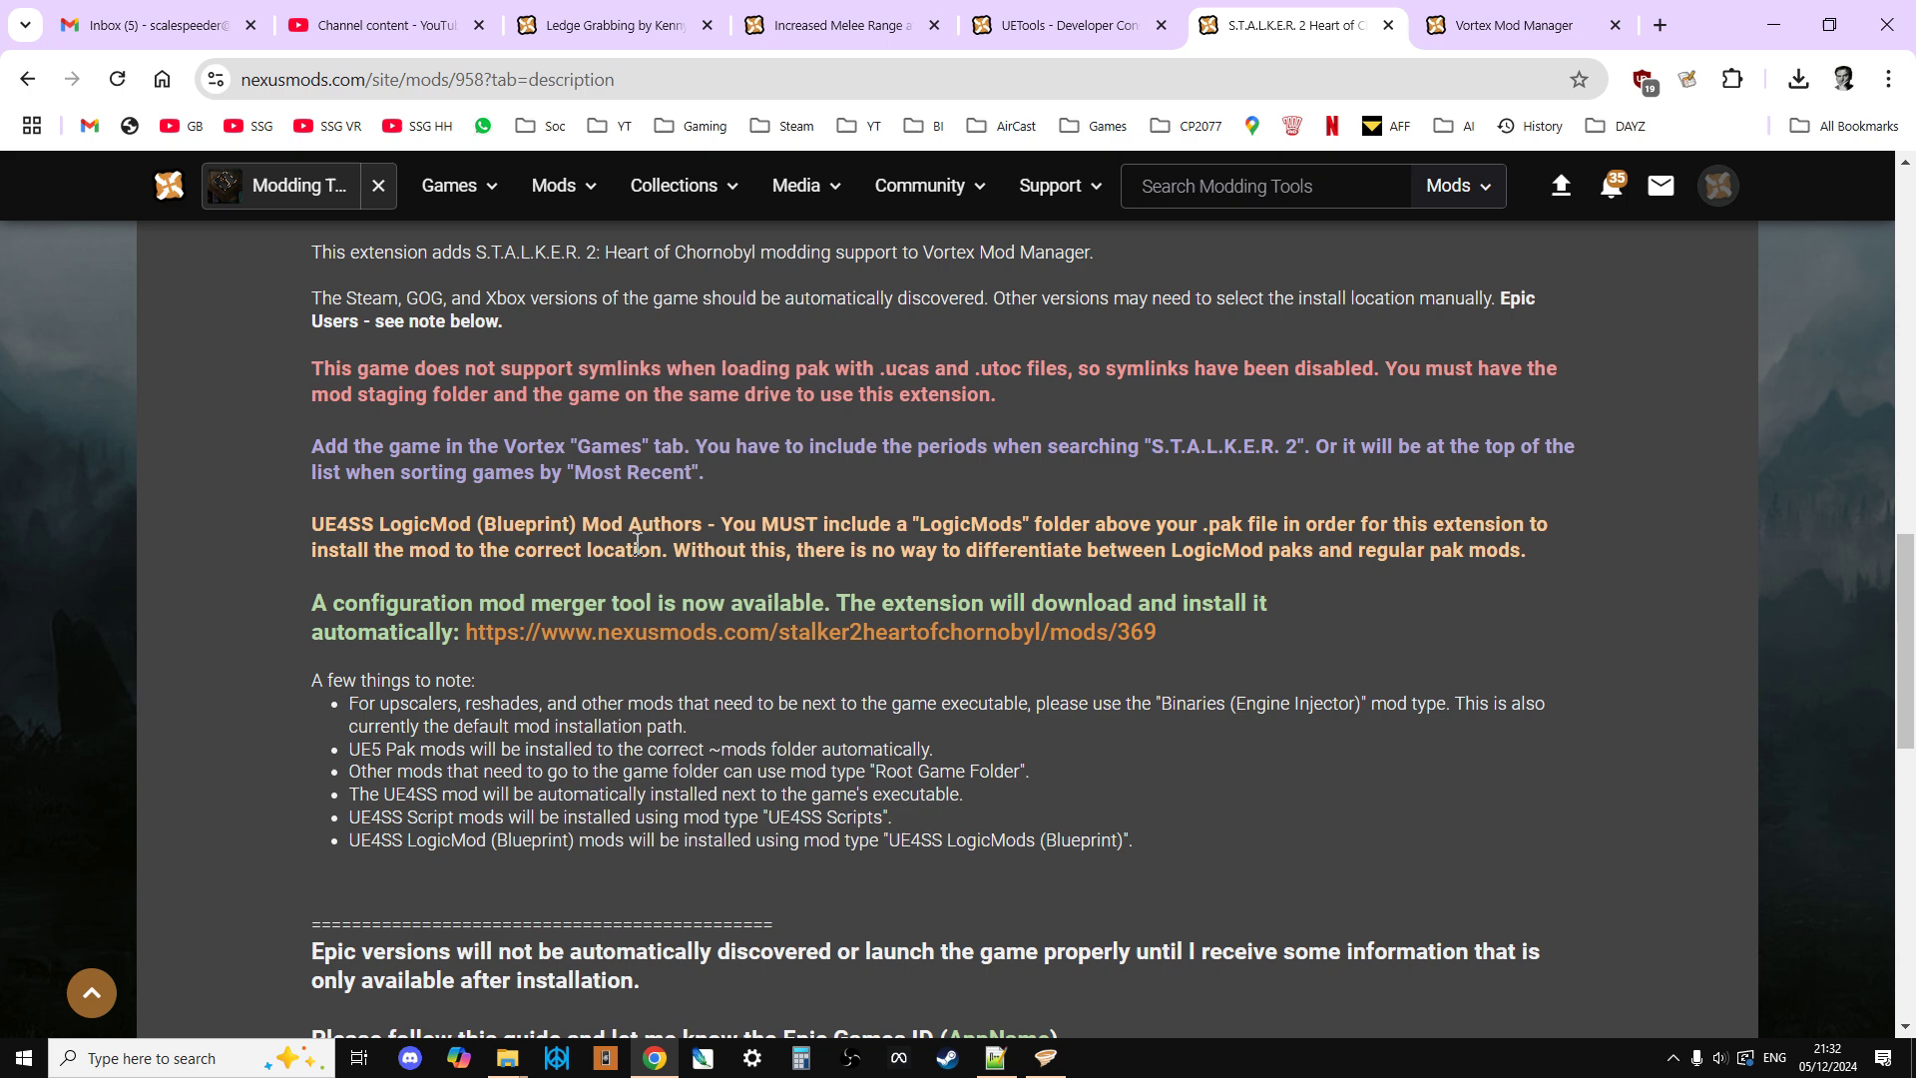
scroll(637, 566, "up", 10)
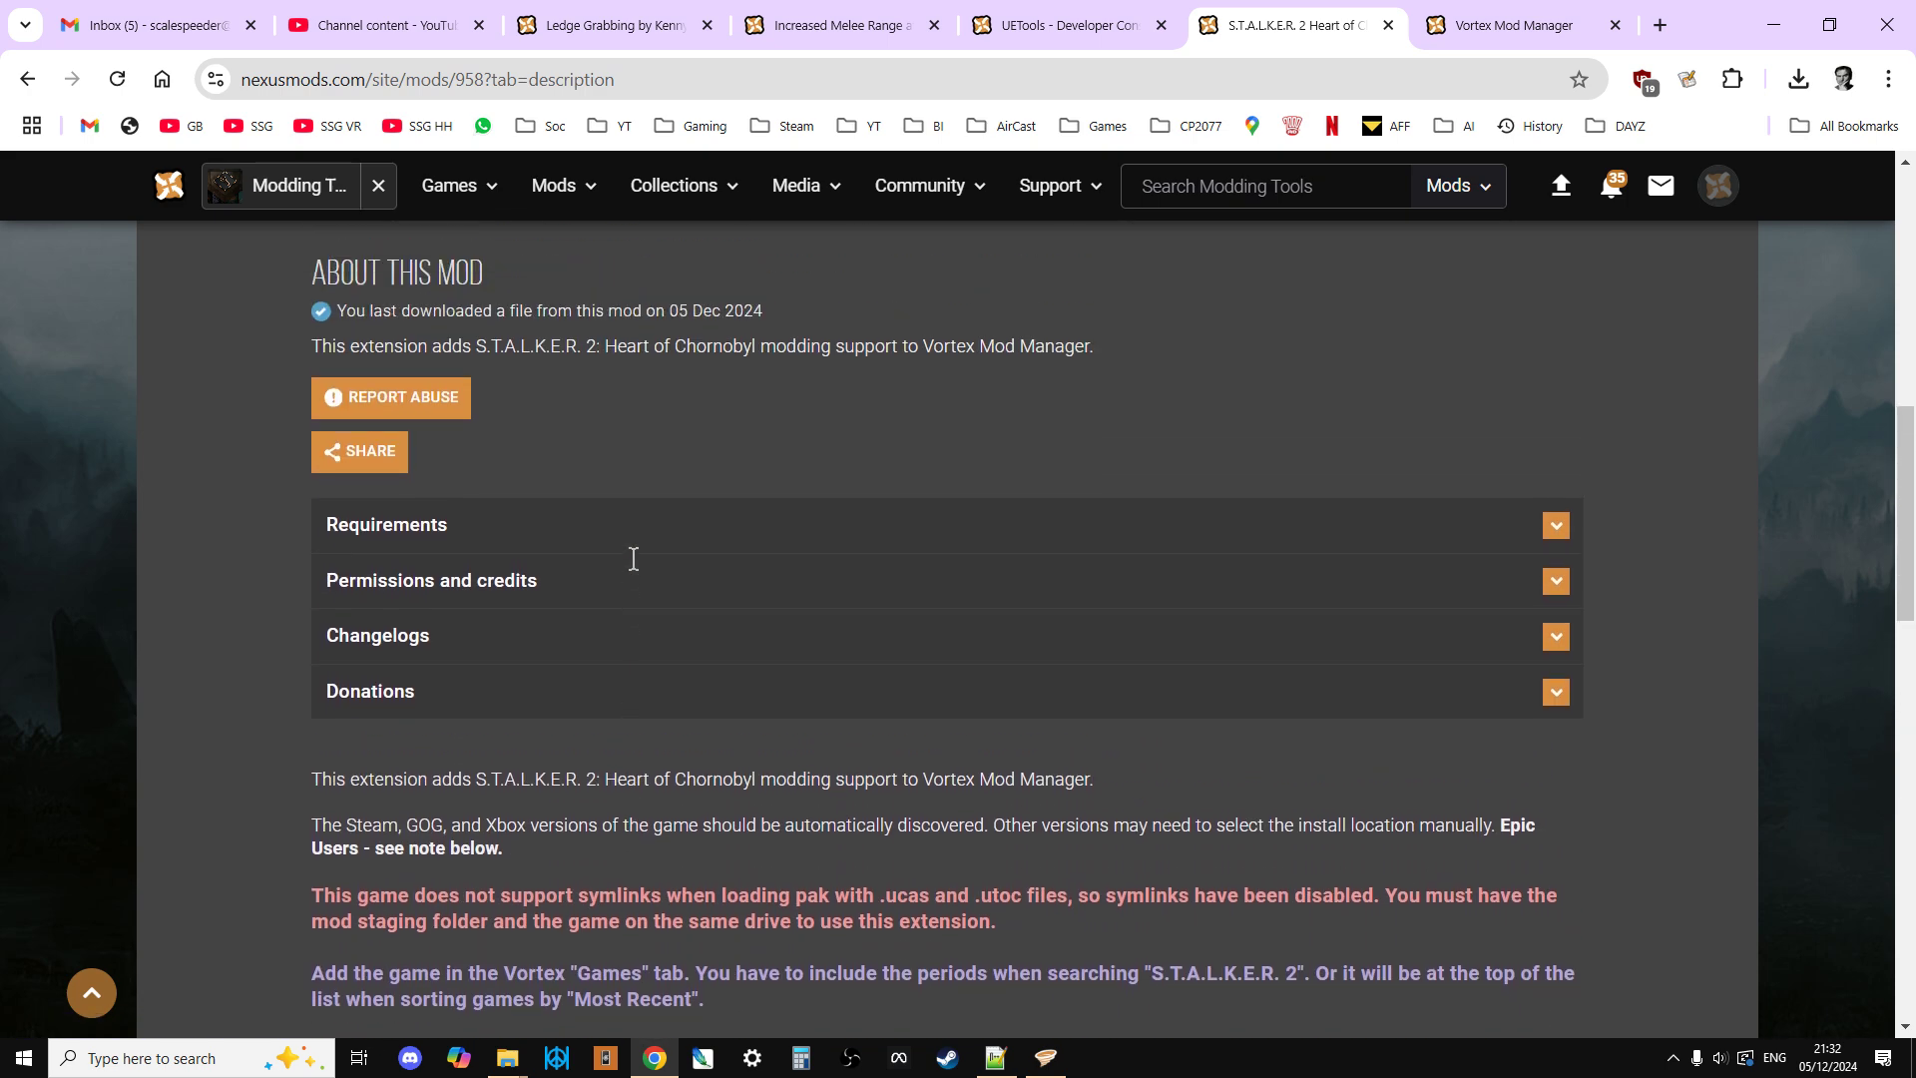
scroll(639, 570, "up", 1)
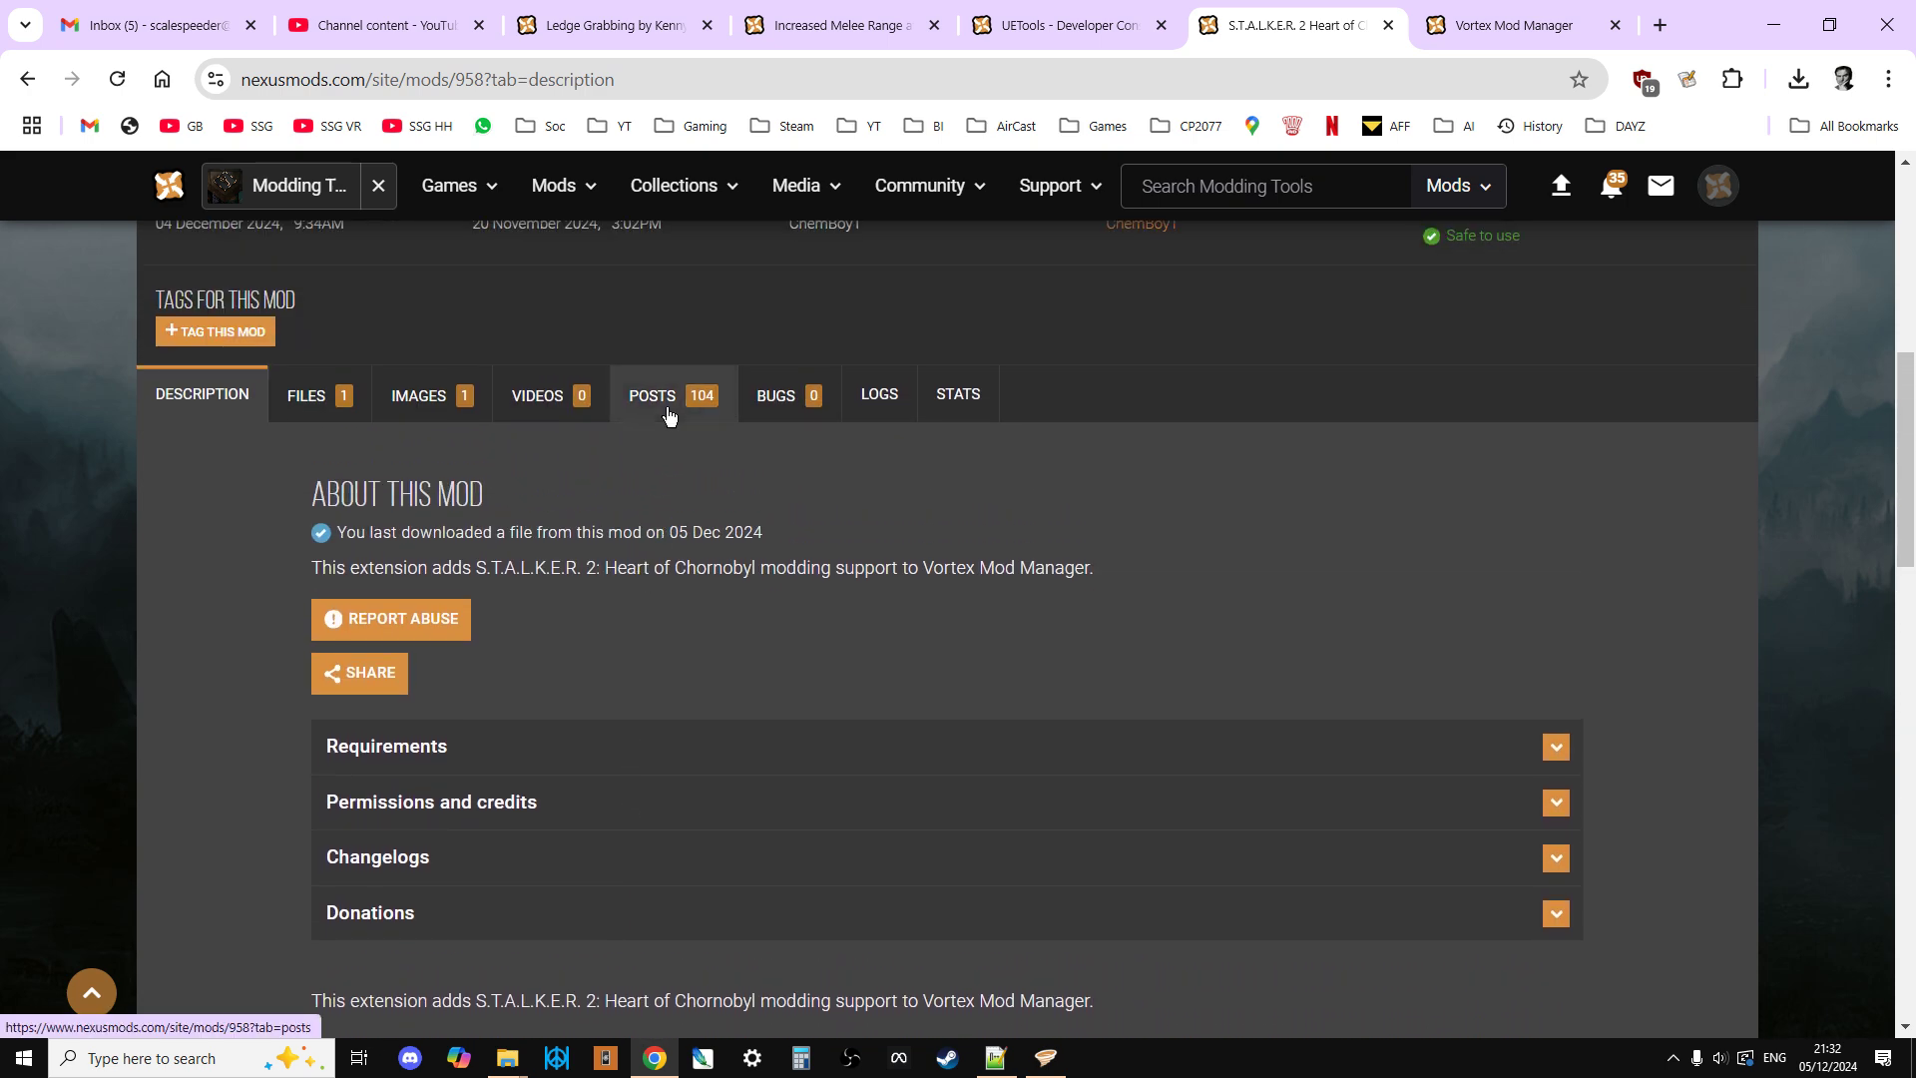
scroll(671, 417, "down", 1)
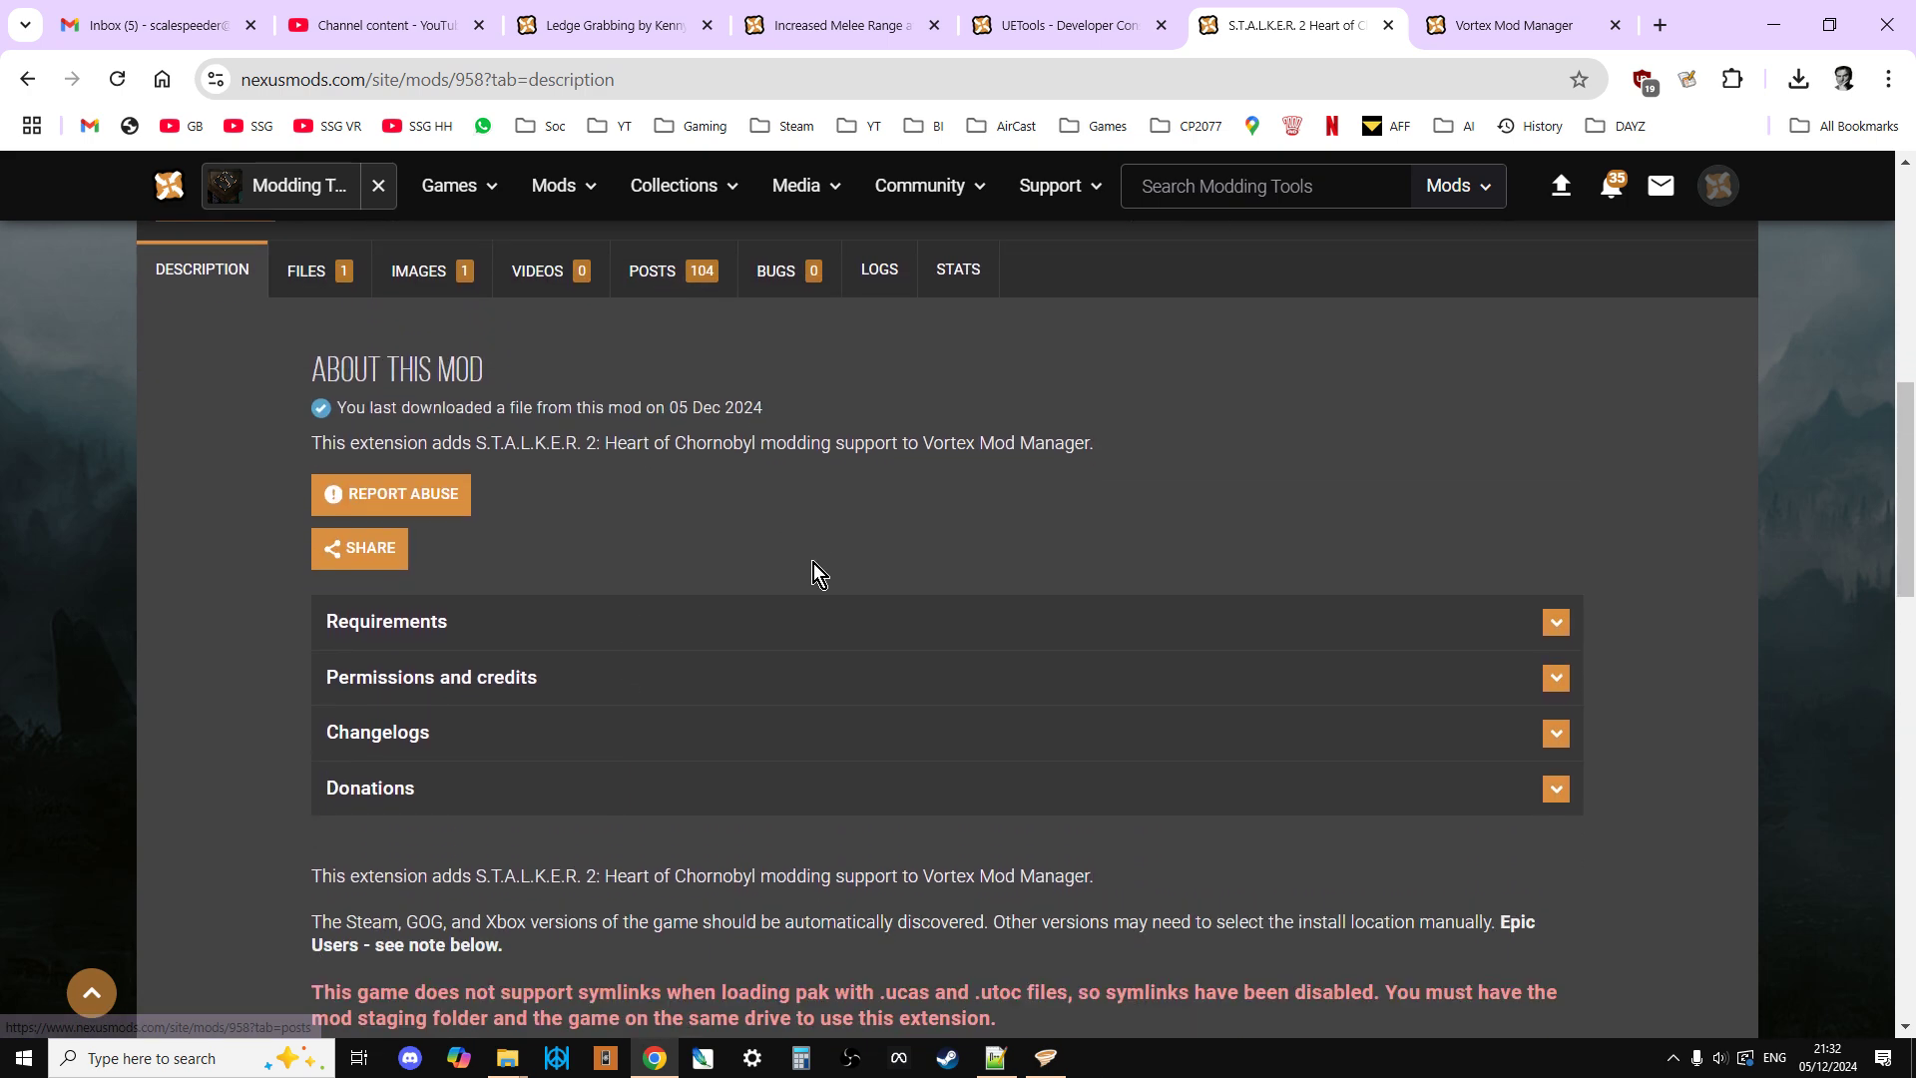
Step: Switch back to Vortex, search the games list for "stalk", and clear the search
left_click(1046, 1060)
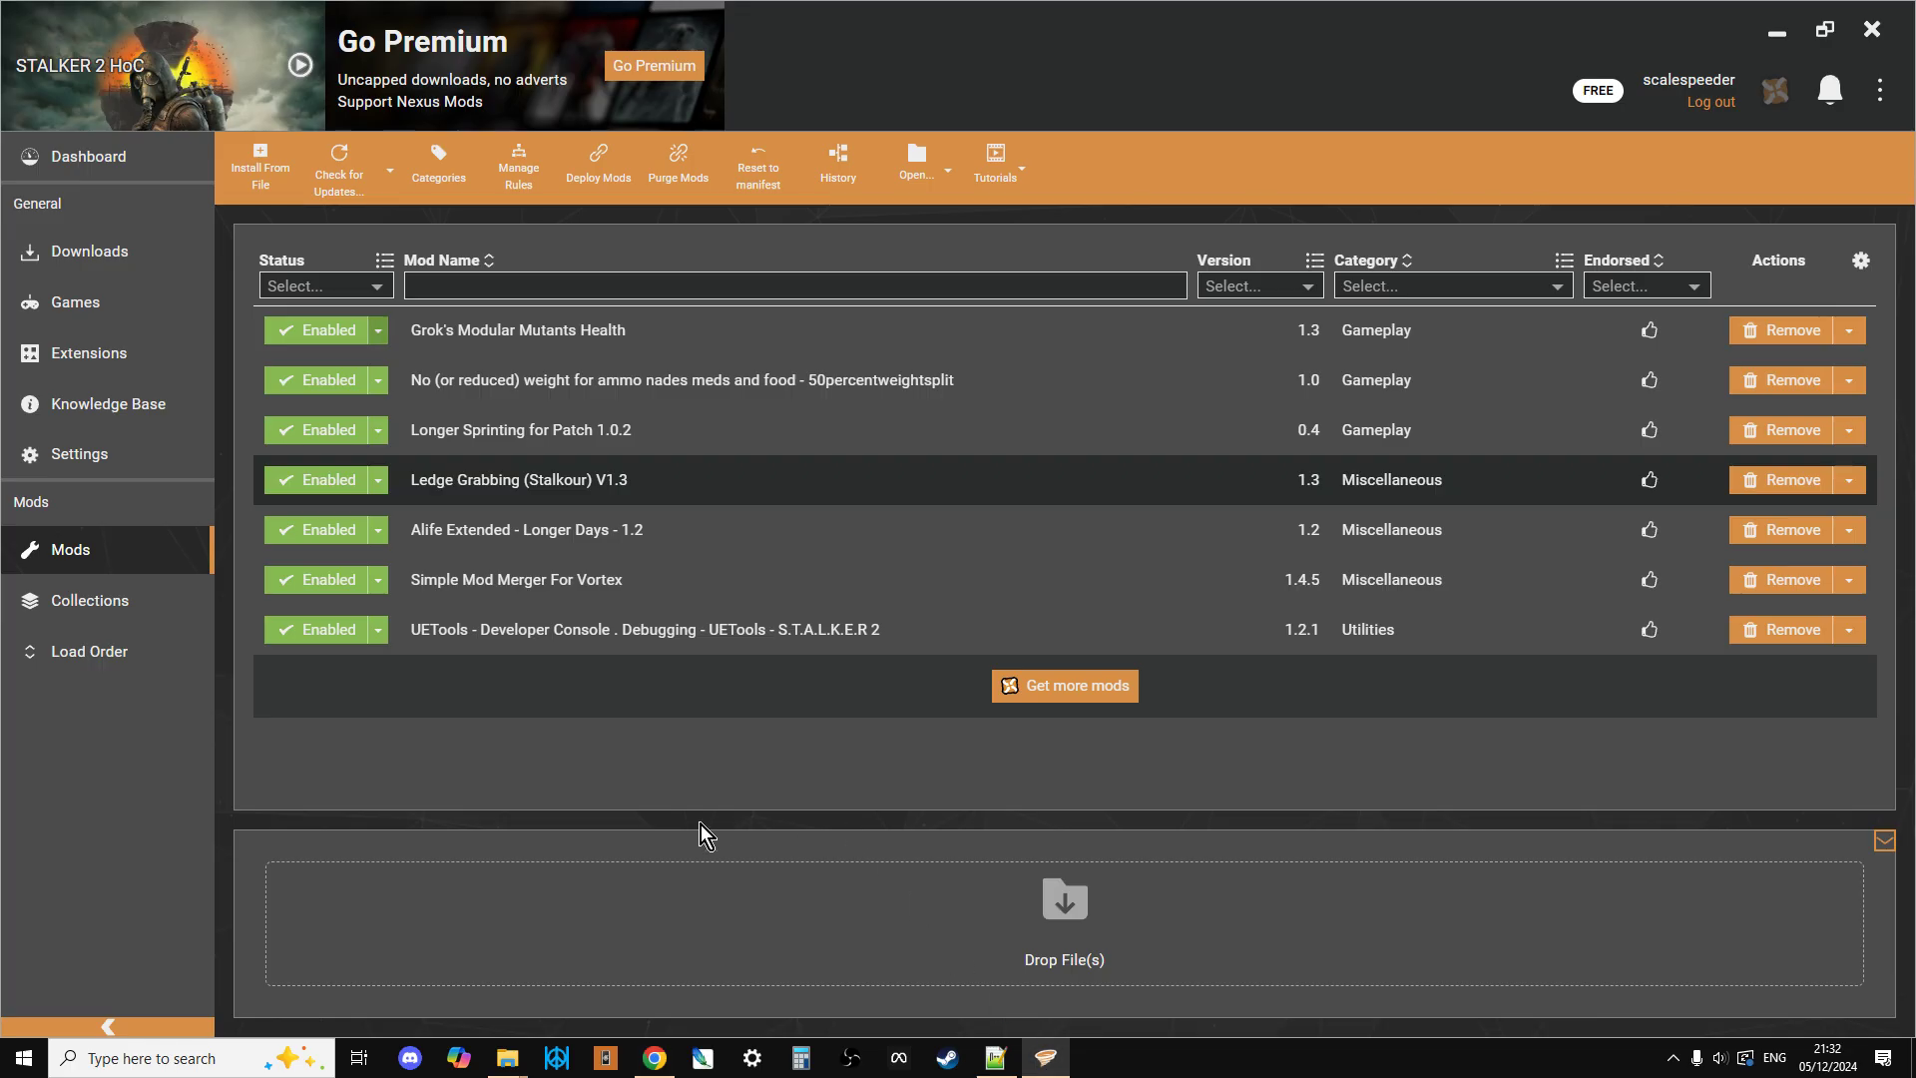
left_click(84, 309)
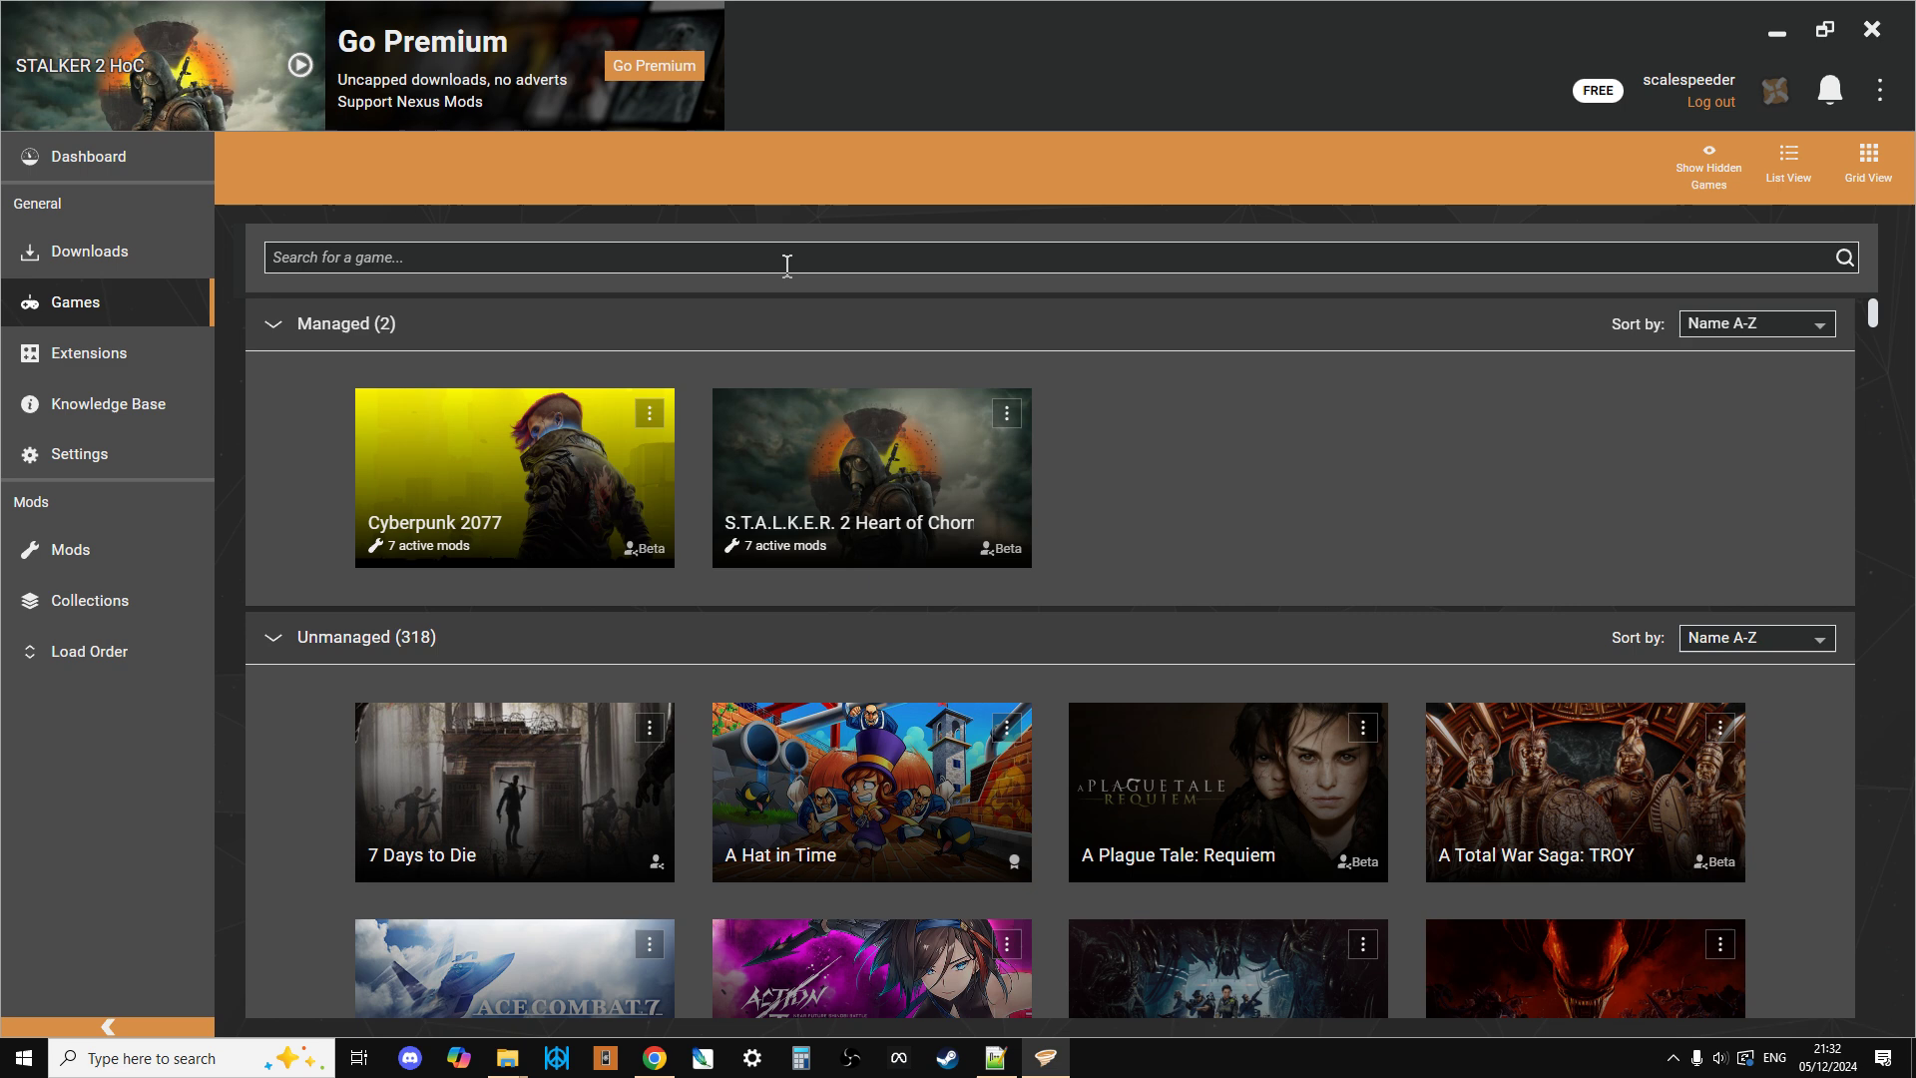
left_click(499, 258)
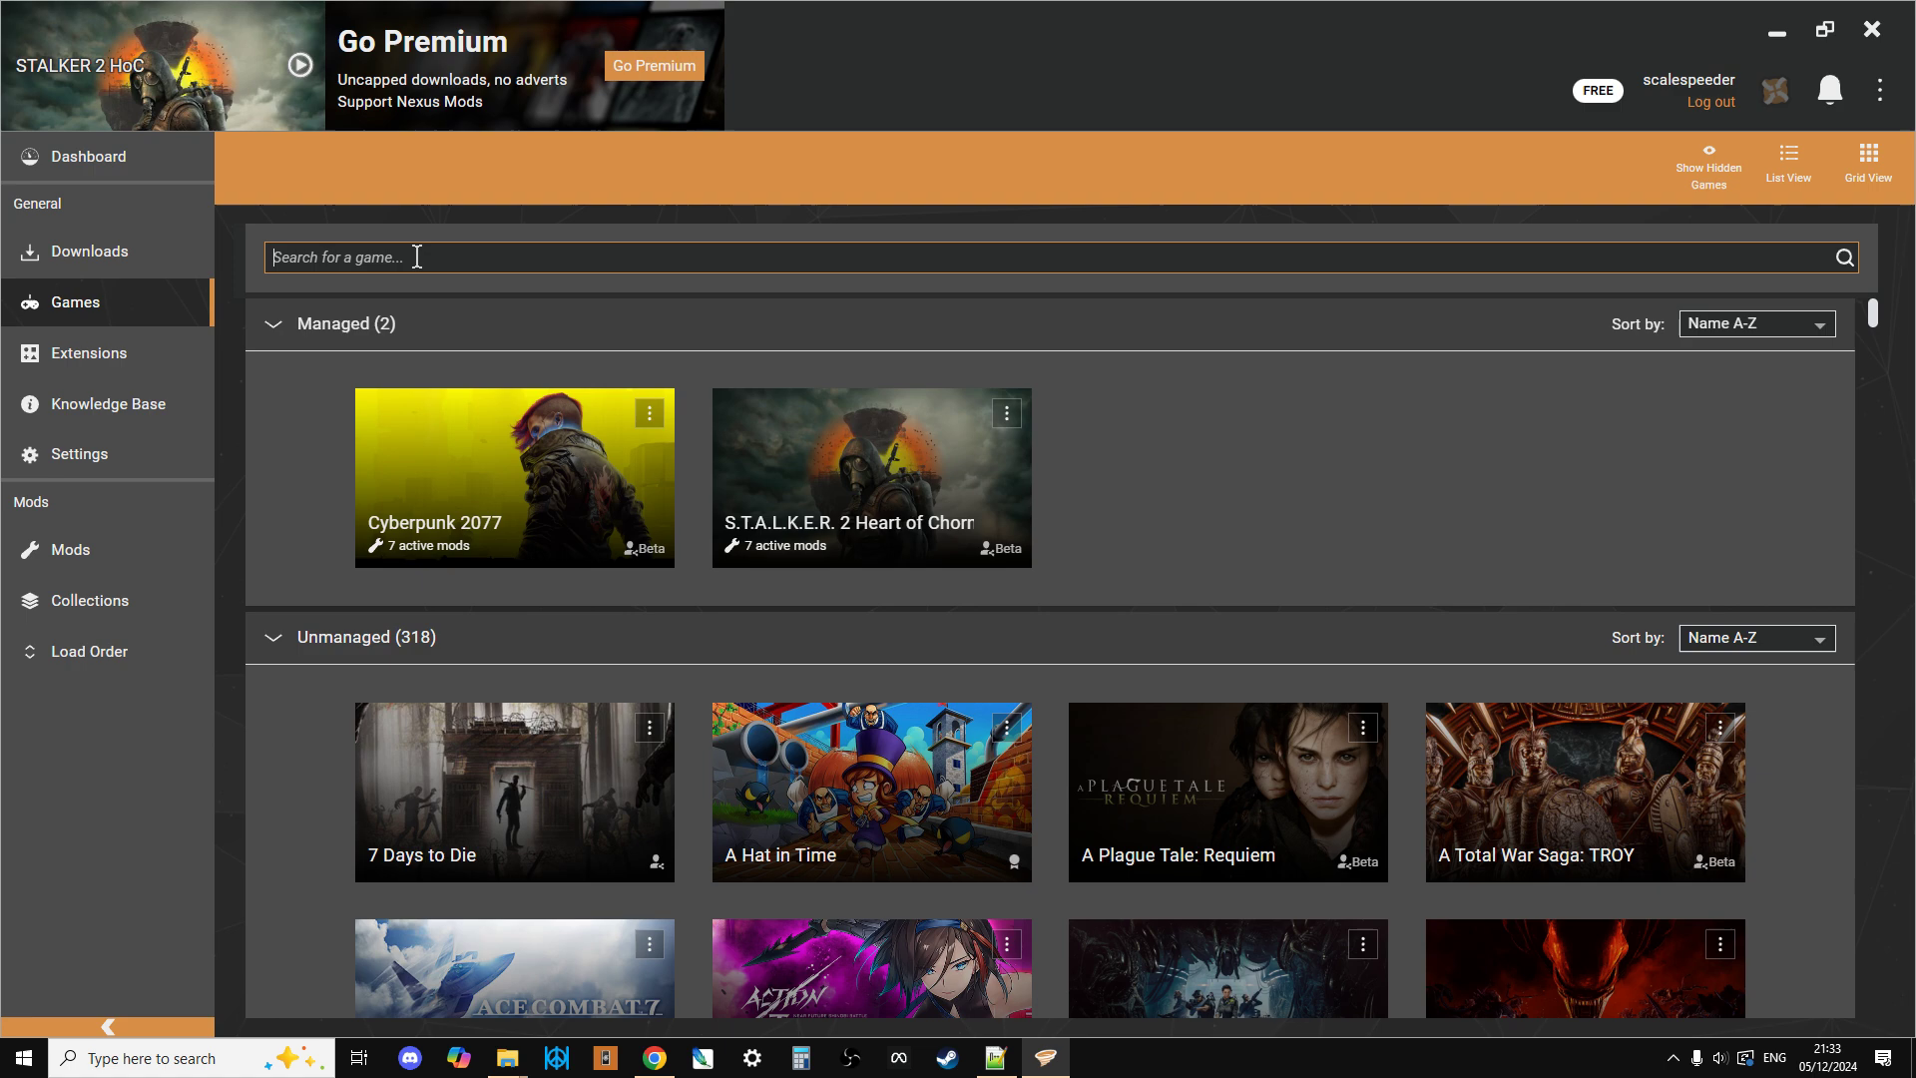
type("stalk")
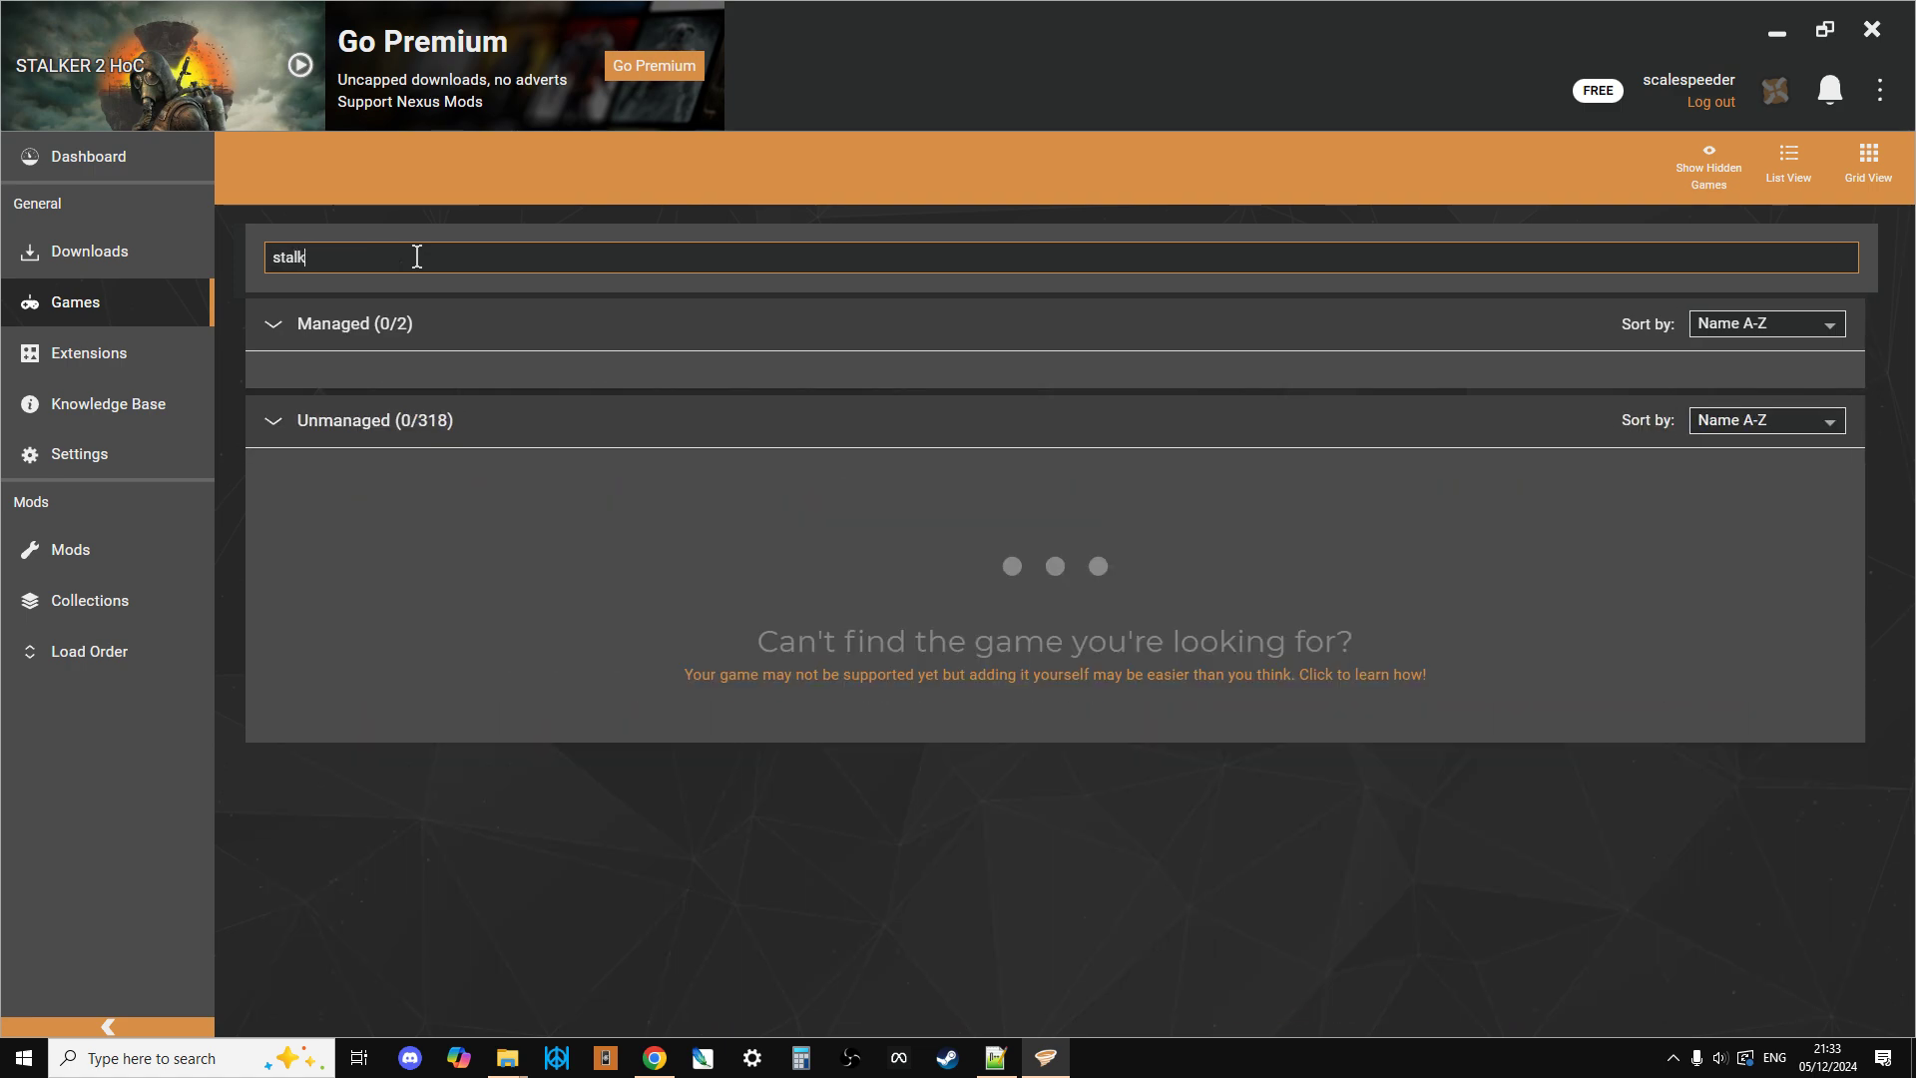
key("BackSpace")
key("BackSpace")
key("BackSpace")
key("BackSpace")
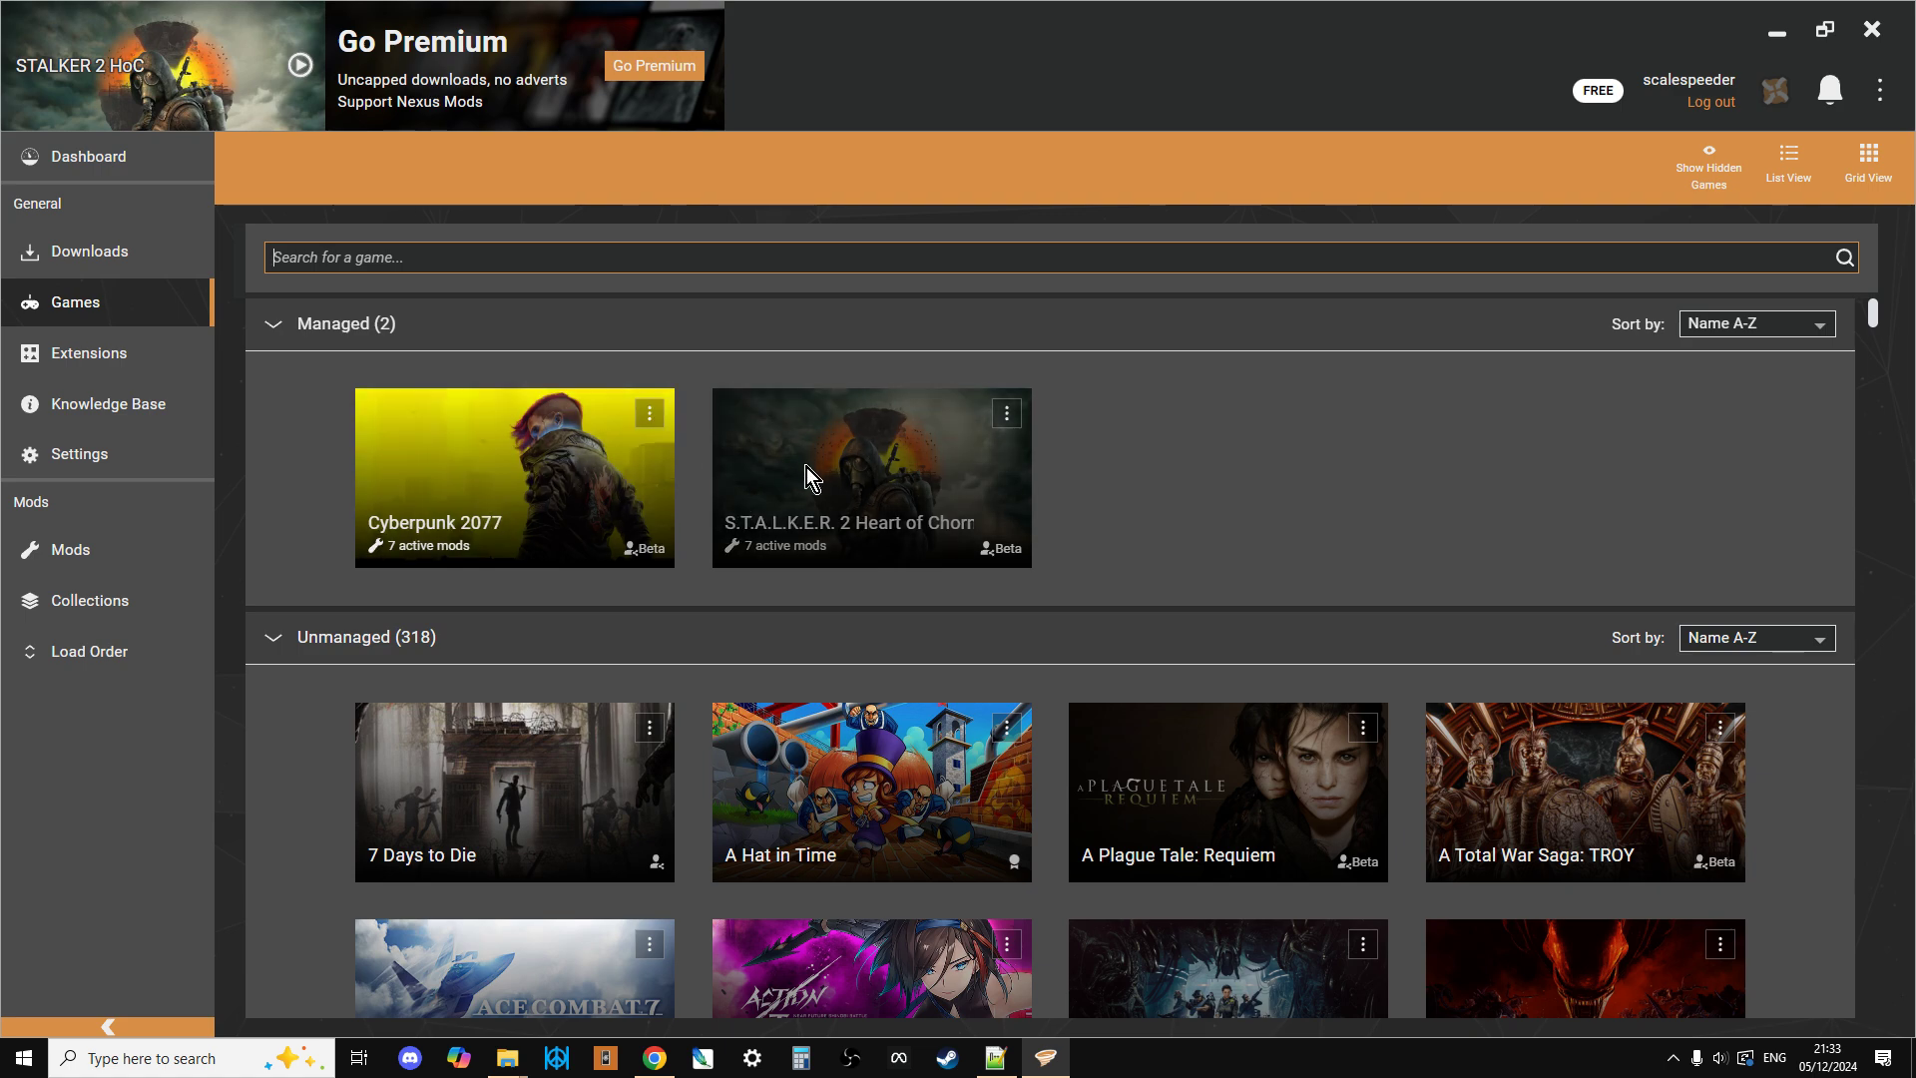
Step: Activate Cyberpunk 2077 as the managed game, ignoring the missing REDmod DLC, and show its mods list
left_click(591, 467)
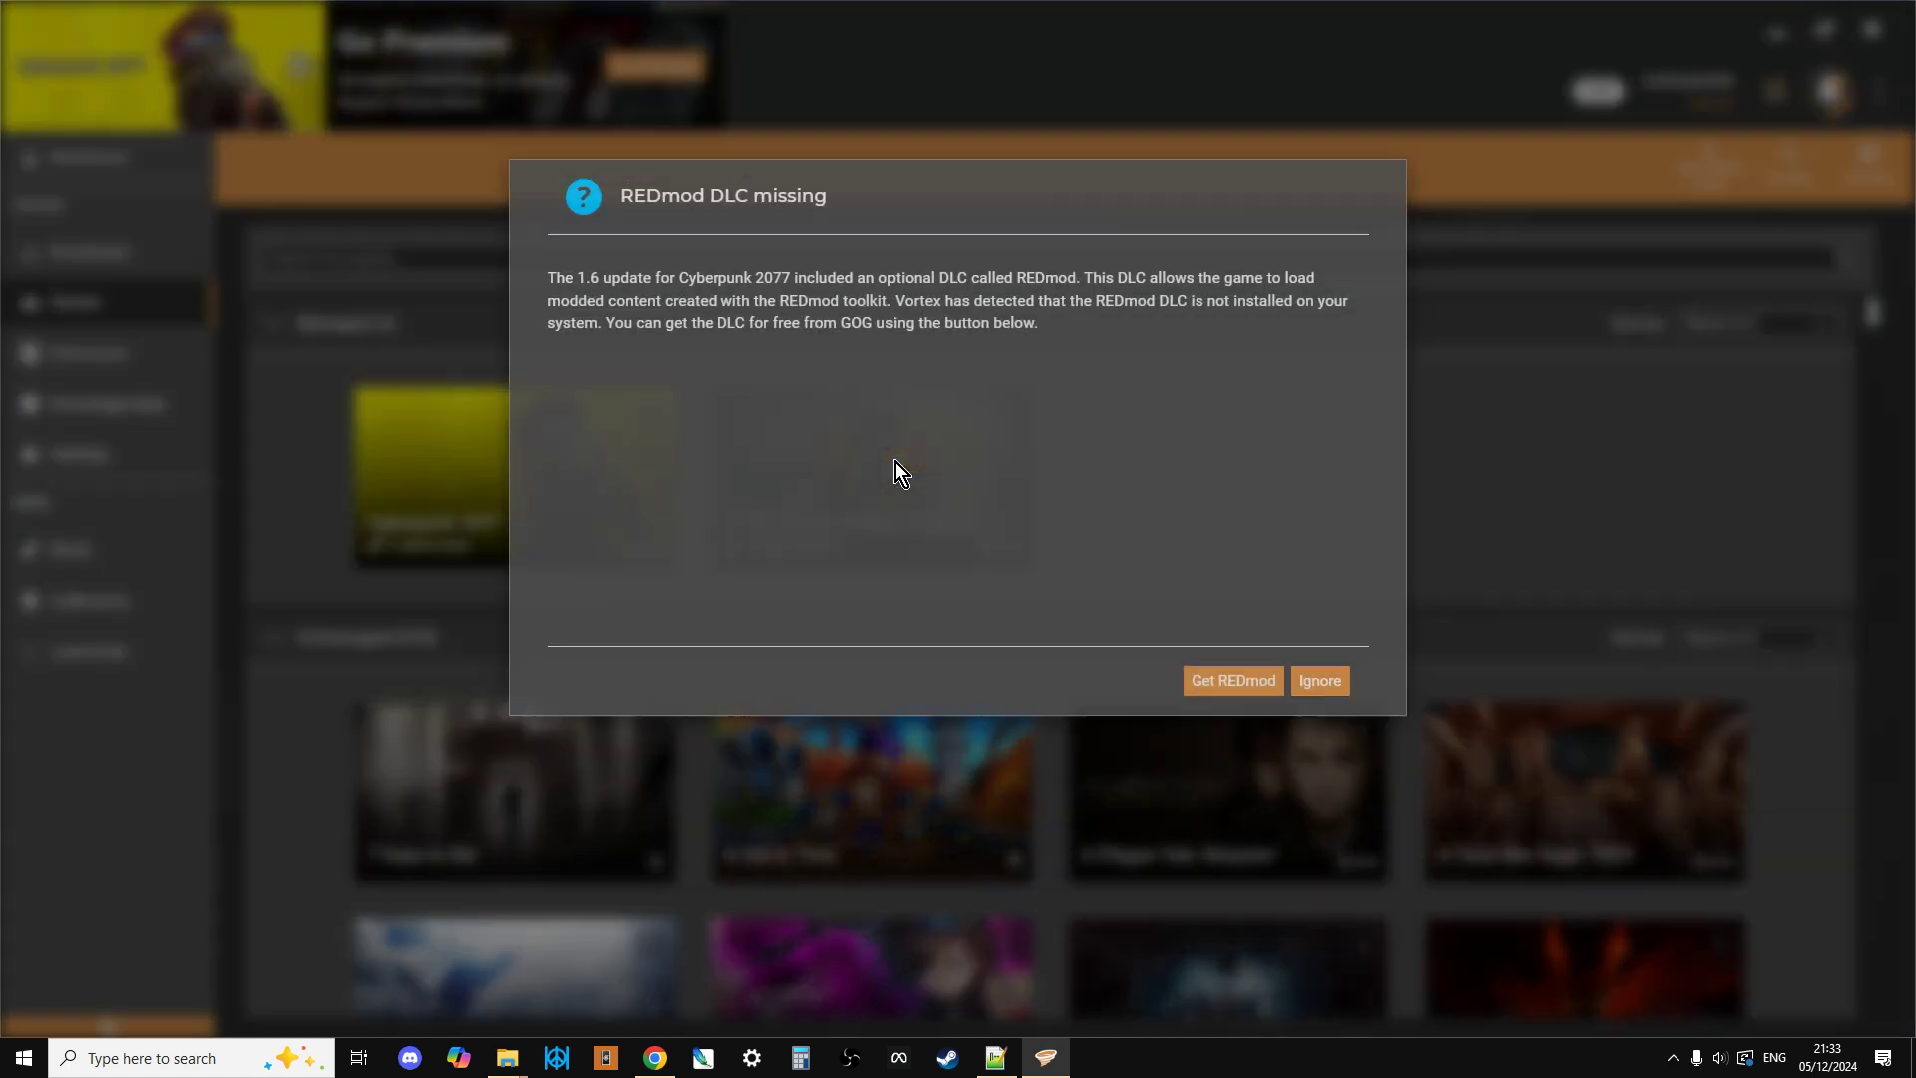
left_click(1323, 759)
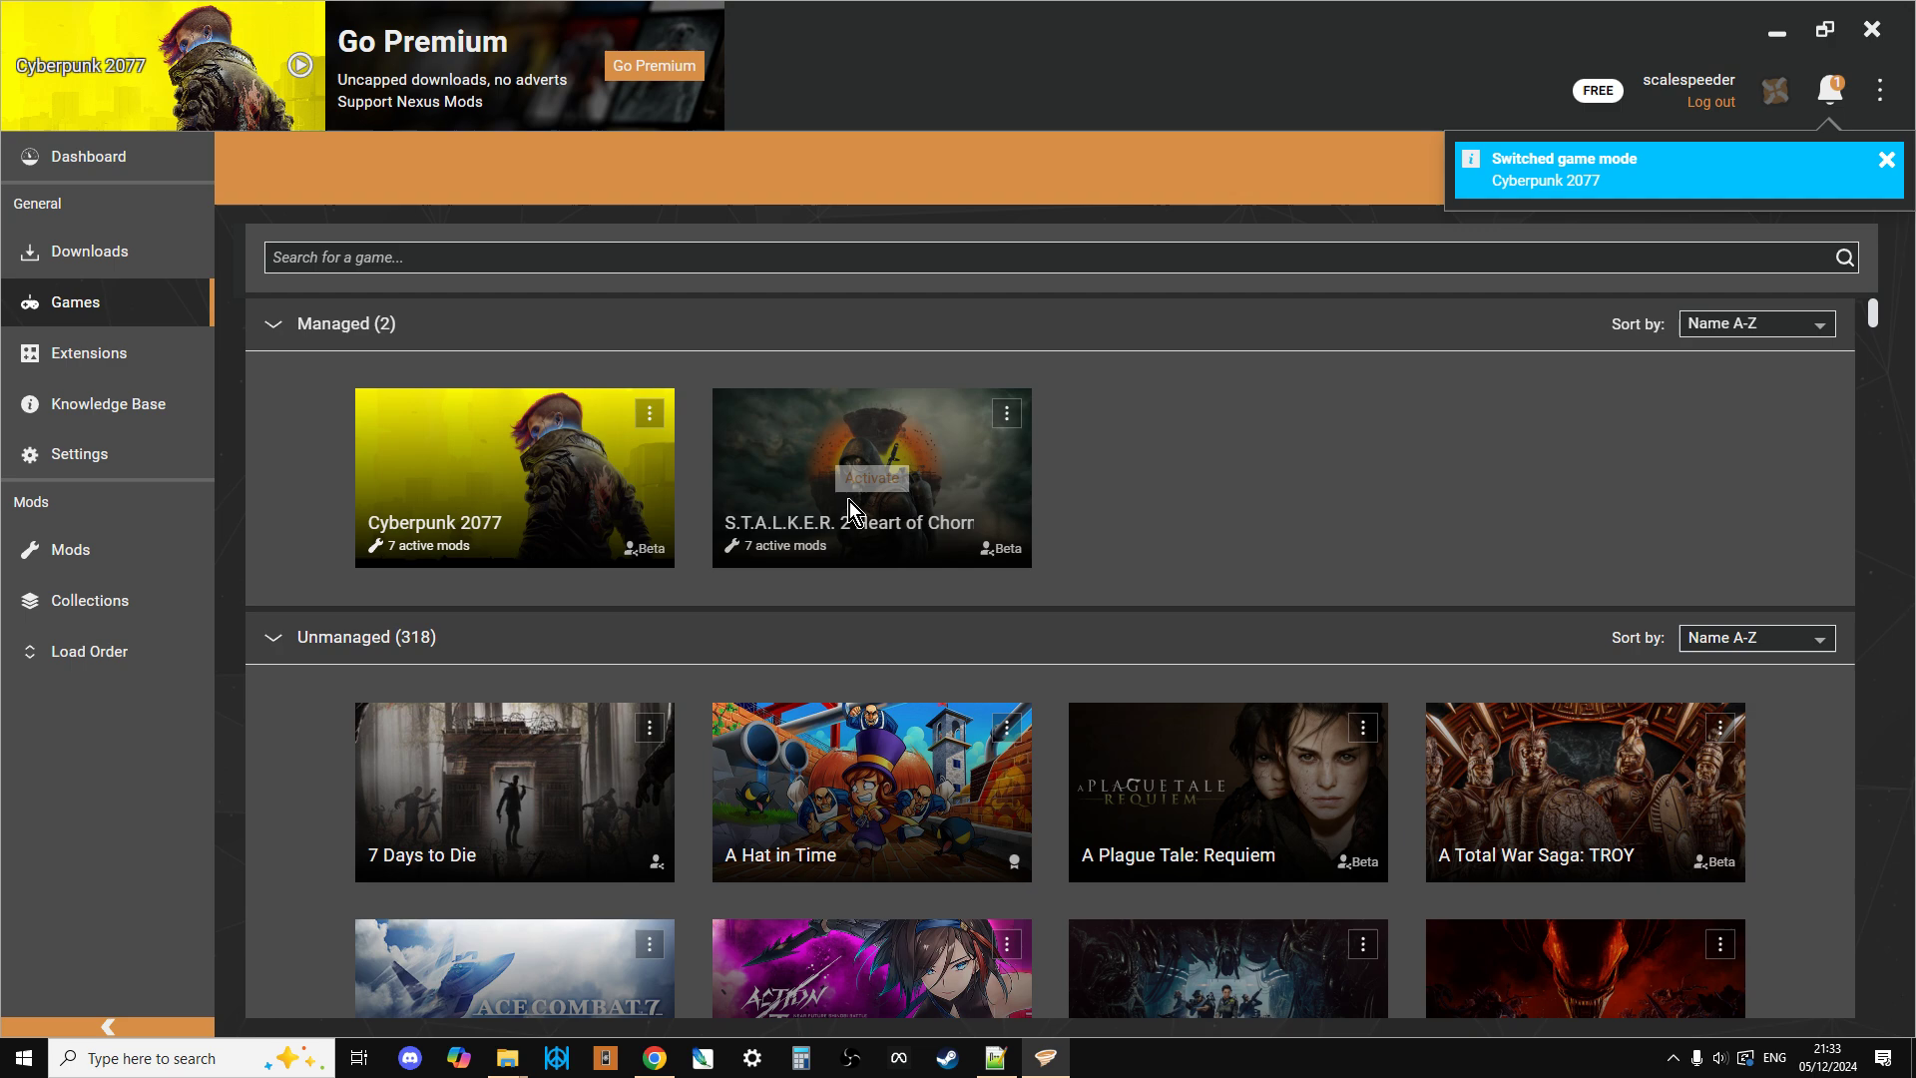
left_click(61, 552)
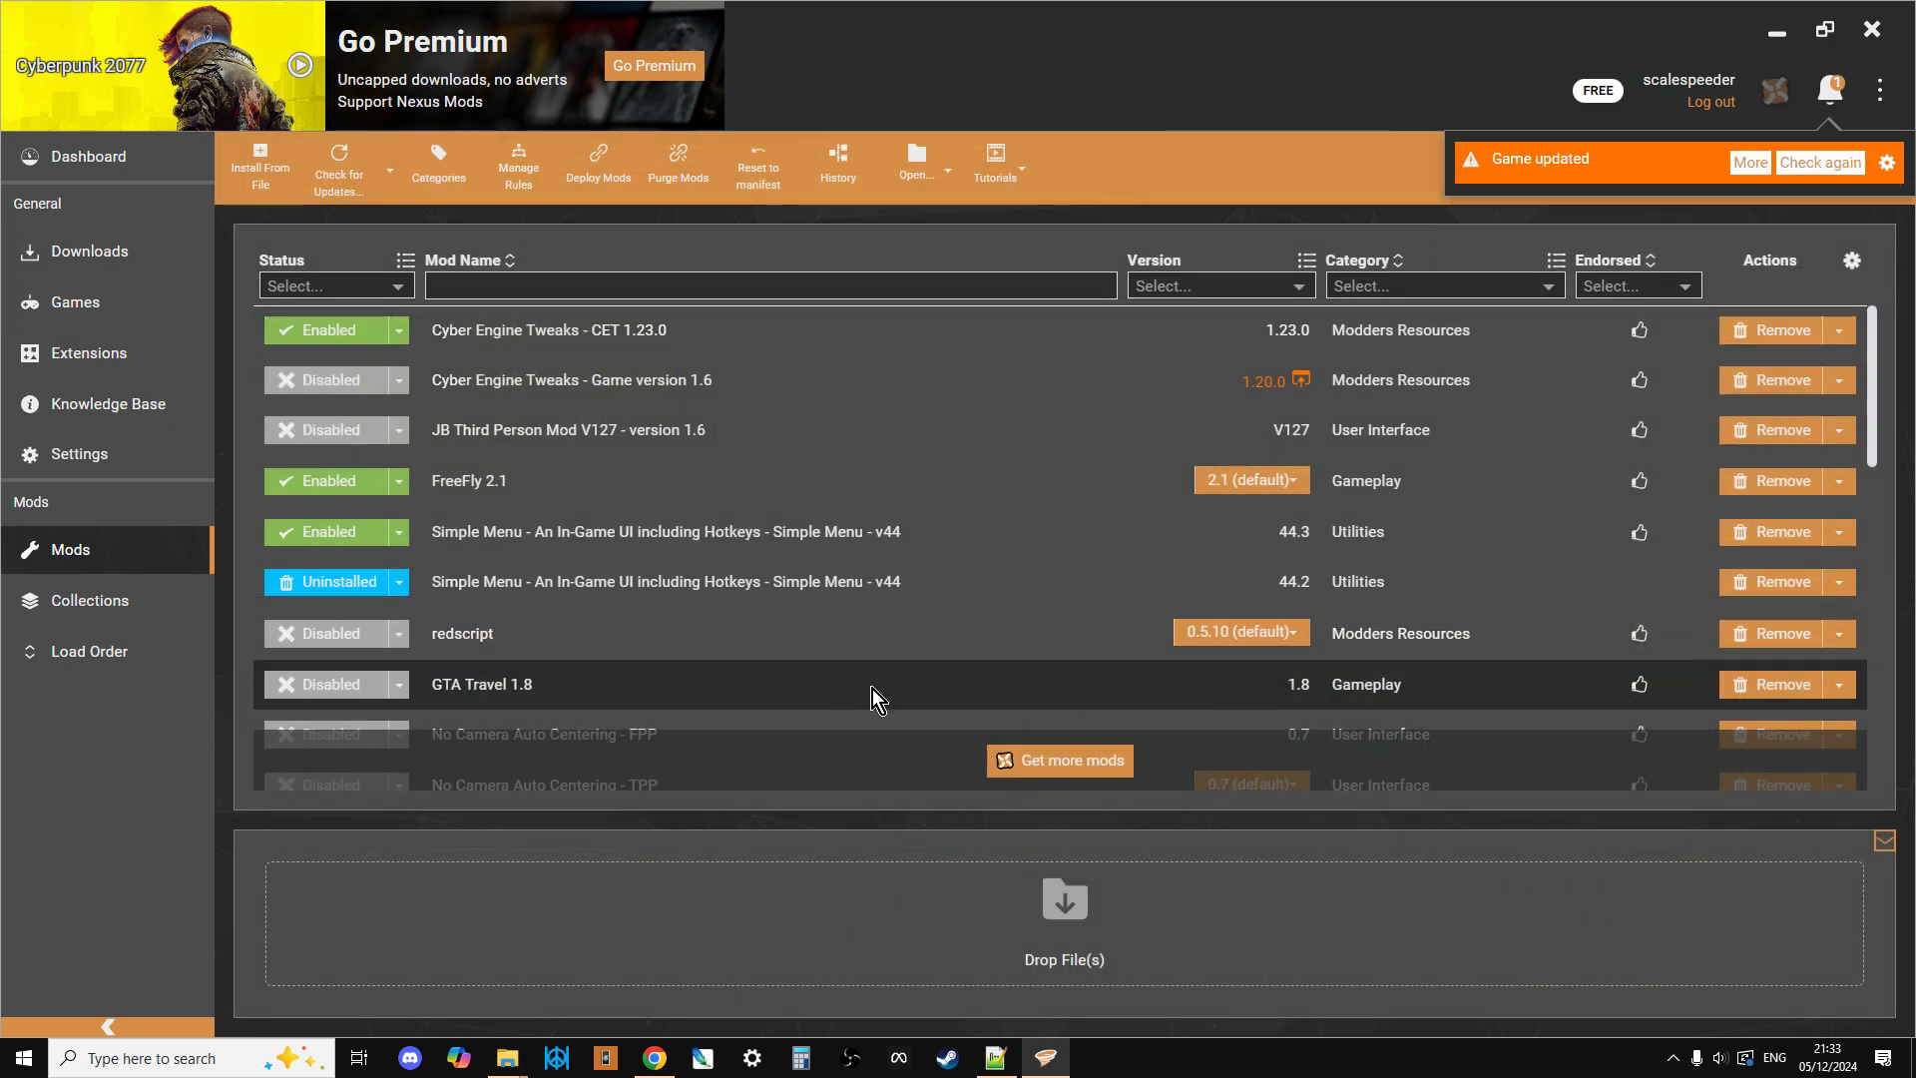
Step: Activate S.T.A.L.K.E.R. 2 Heart of Chornobyl as the managed game again and show its mods list
left_click(109, 304)
left_click(885, 477)
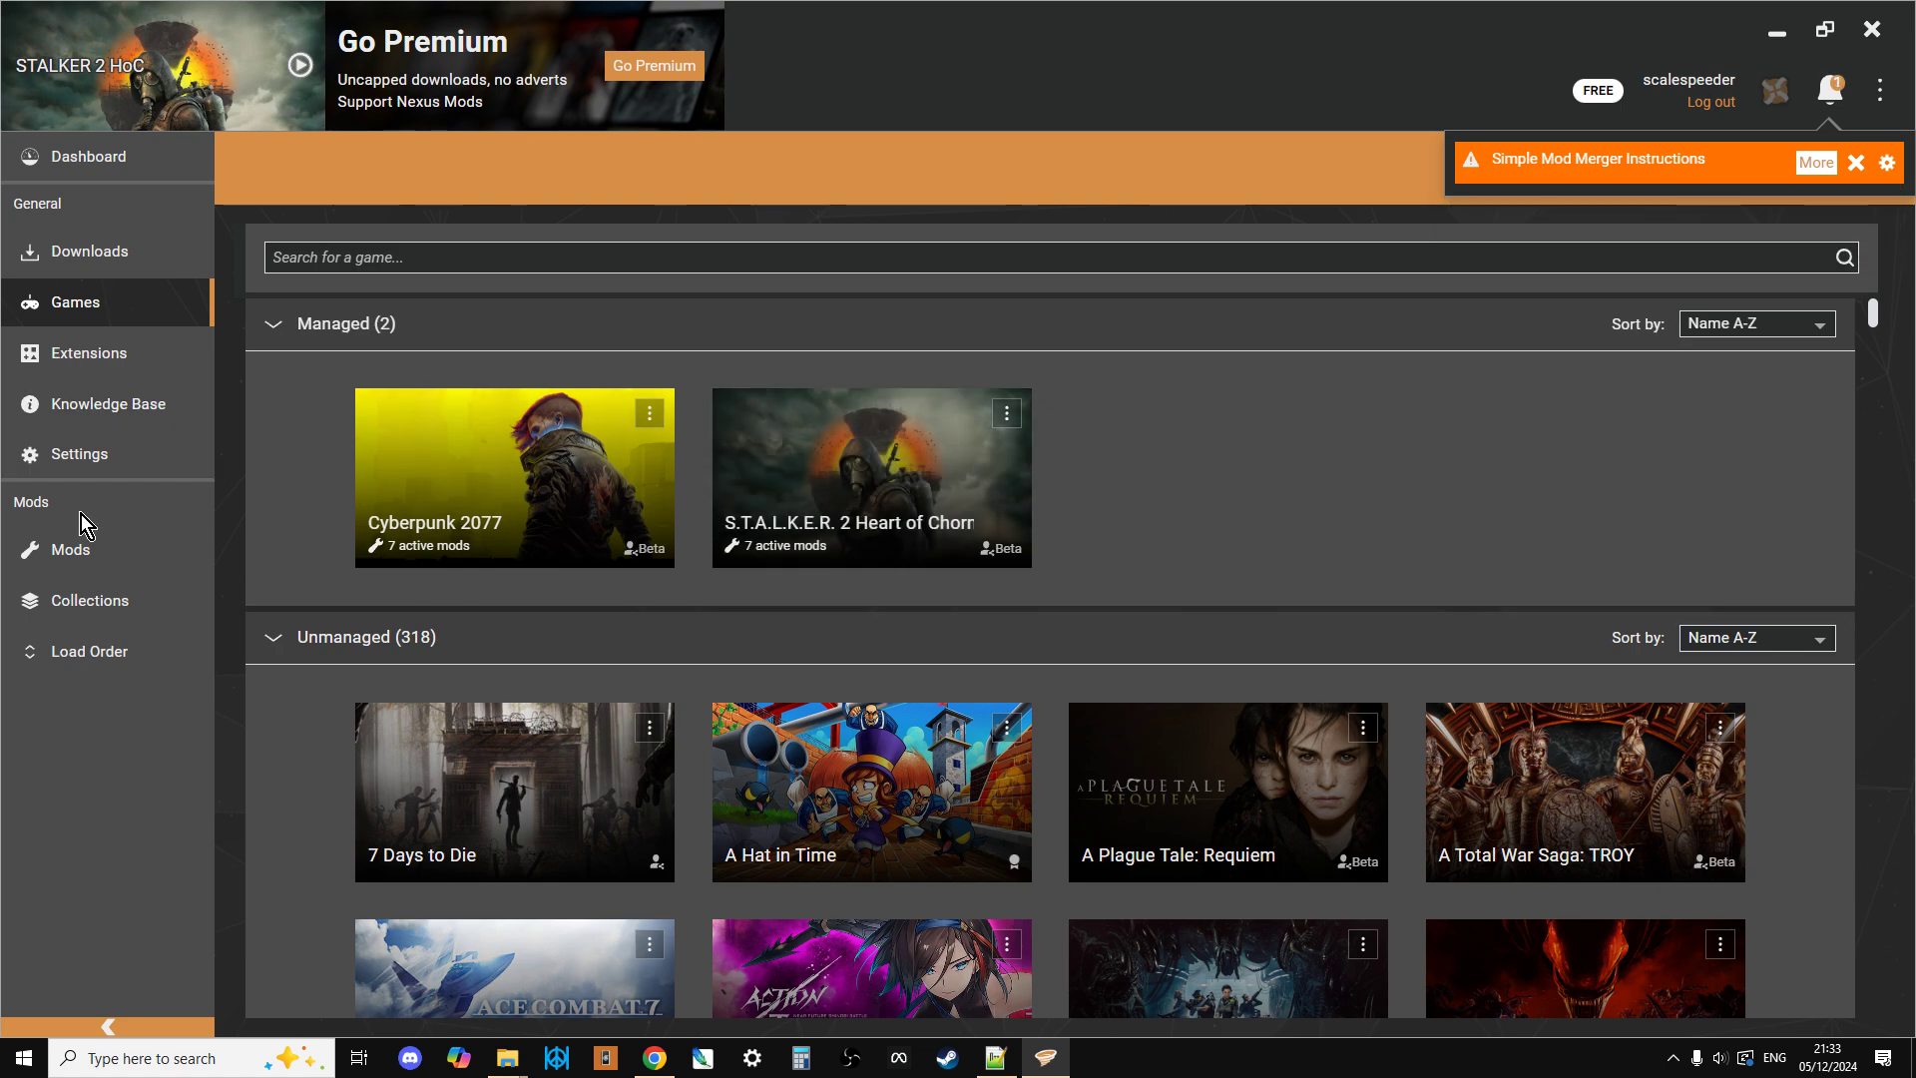
left_click(88, 550)
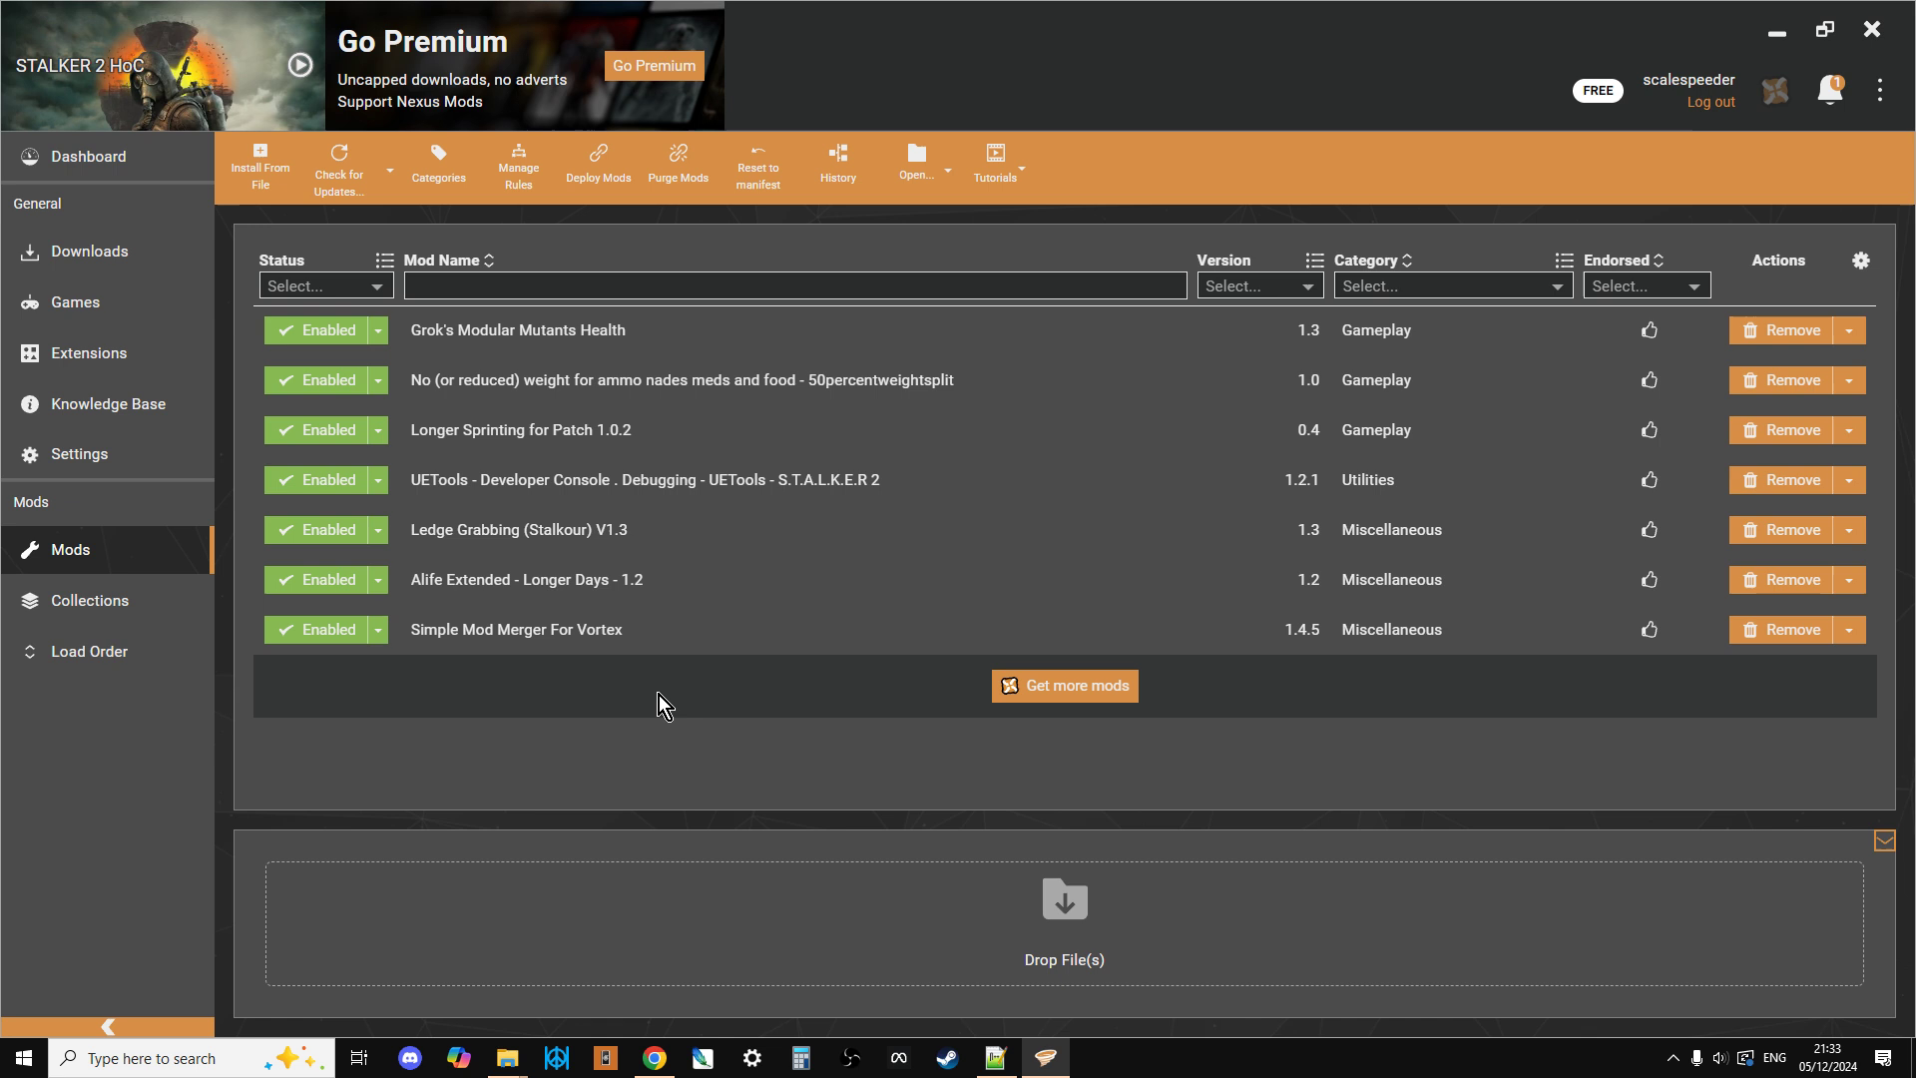
Step: Switch to Chrome and review the Vortex extension page's header, version details and description notes on symlinks, game search and mod types
left_click(654, 1057)
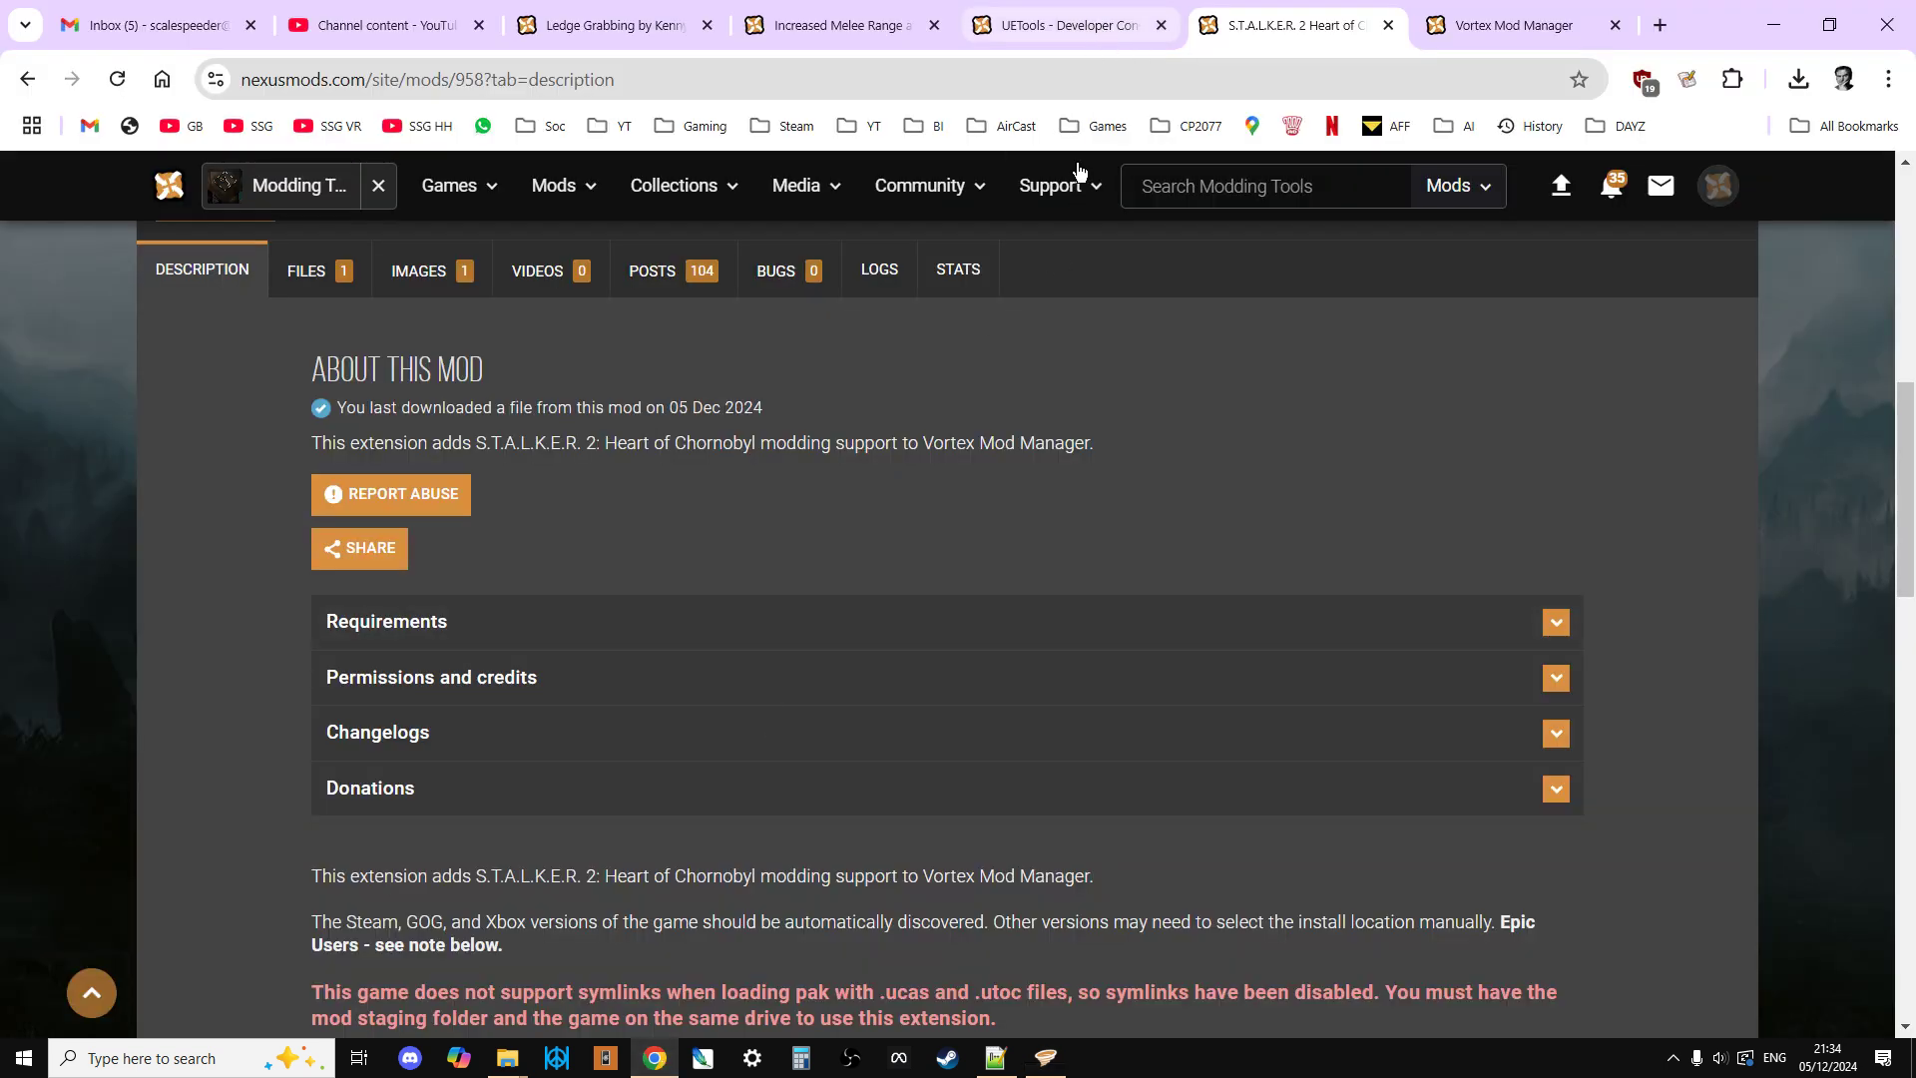
scroll(980, 546, "up", 3)
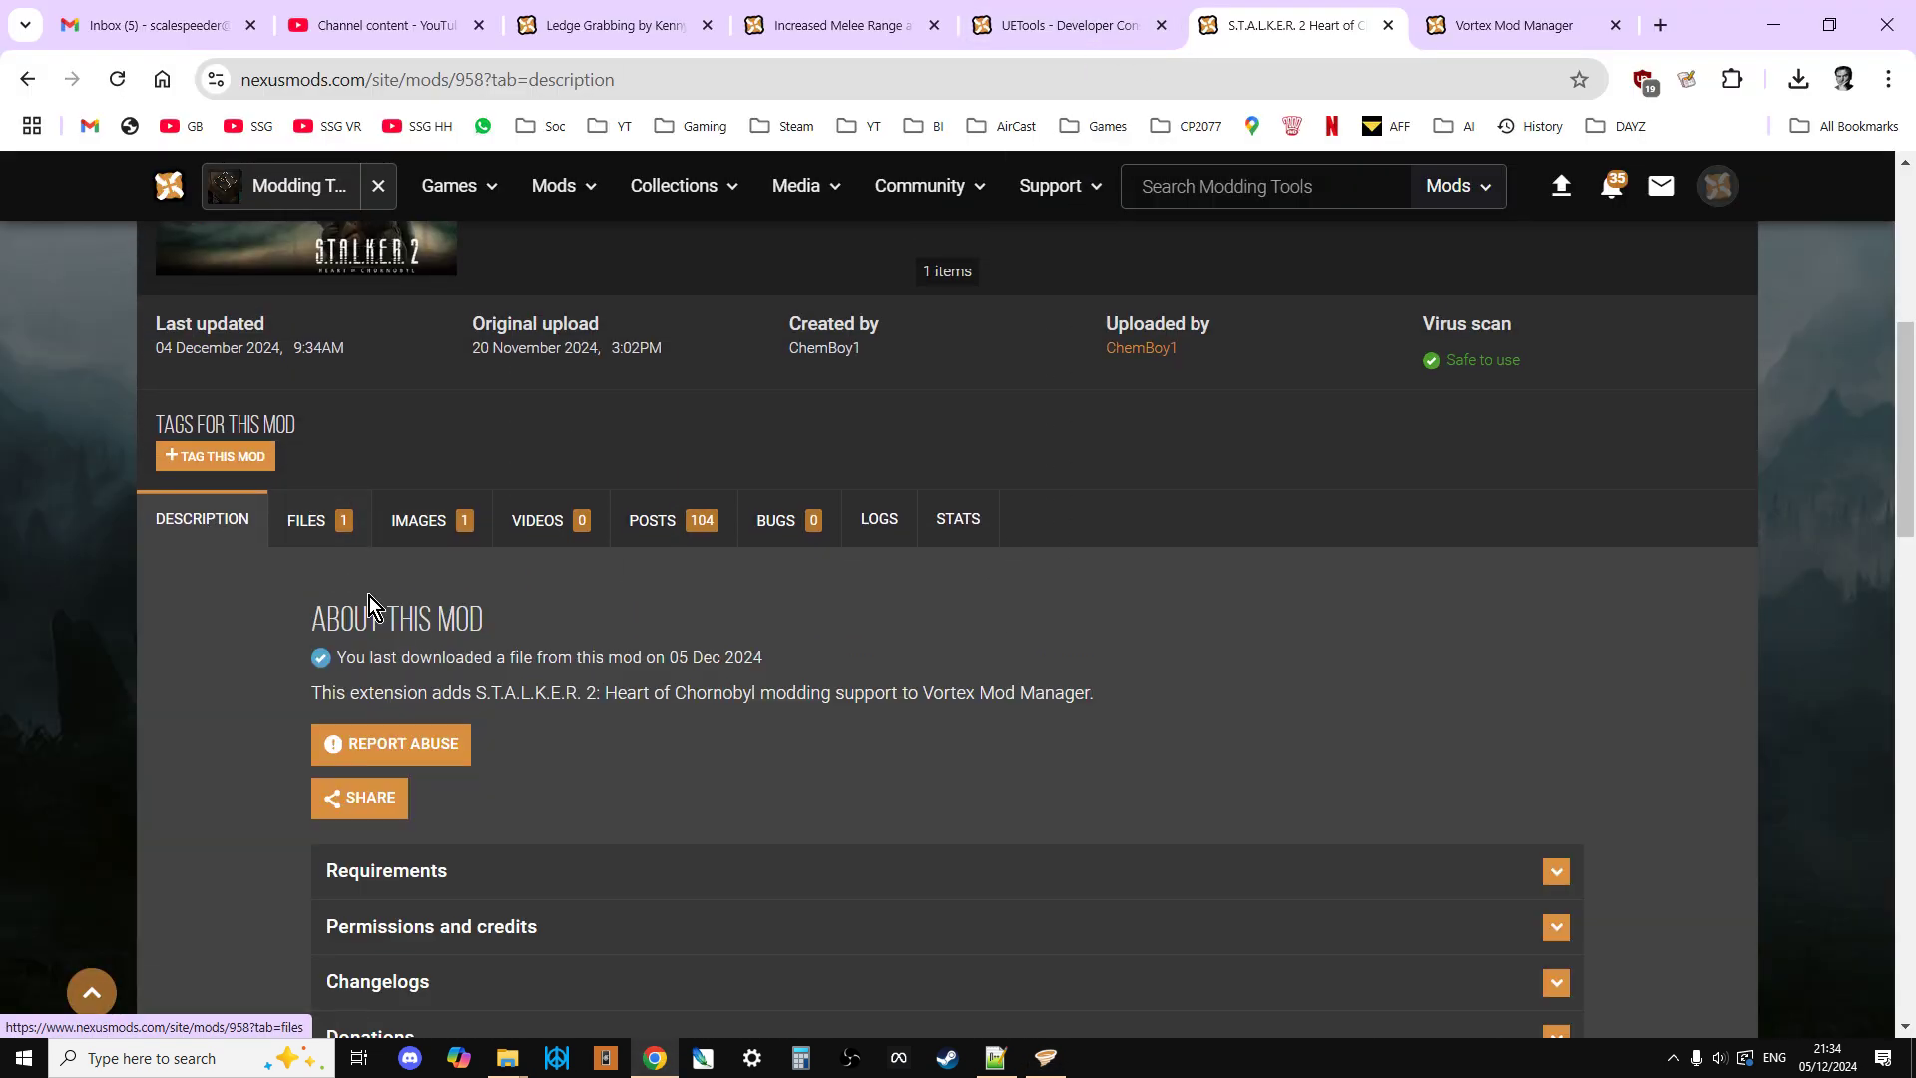
scroll(297, 798, "up", 3)
scroll(293, 808, "up", 3)
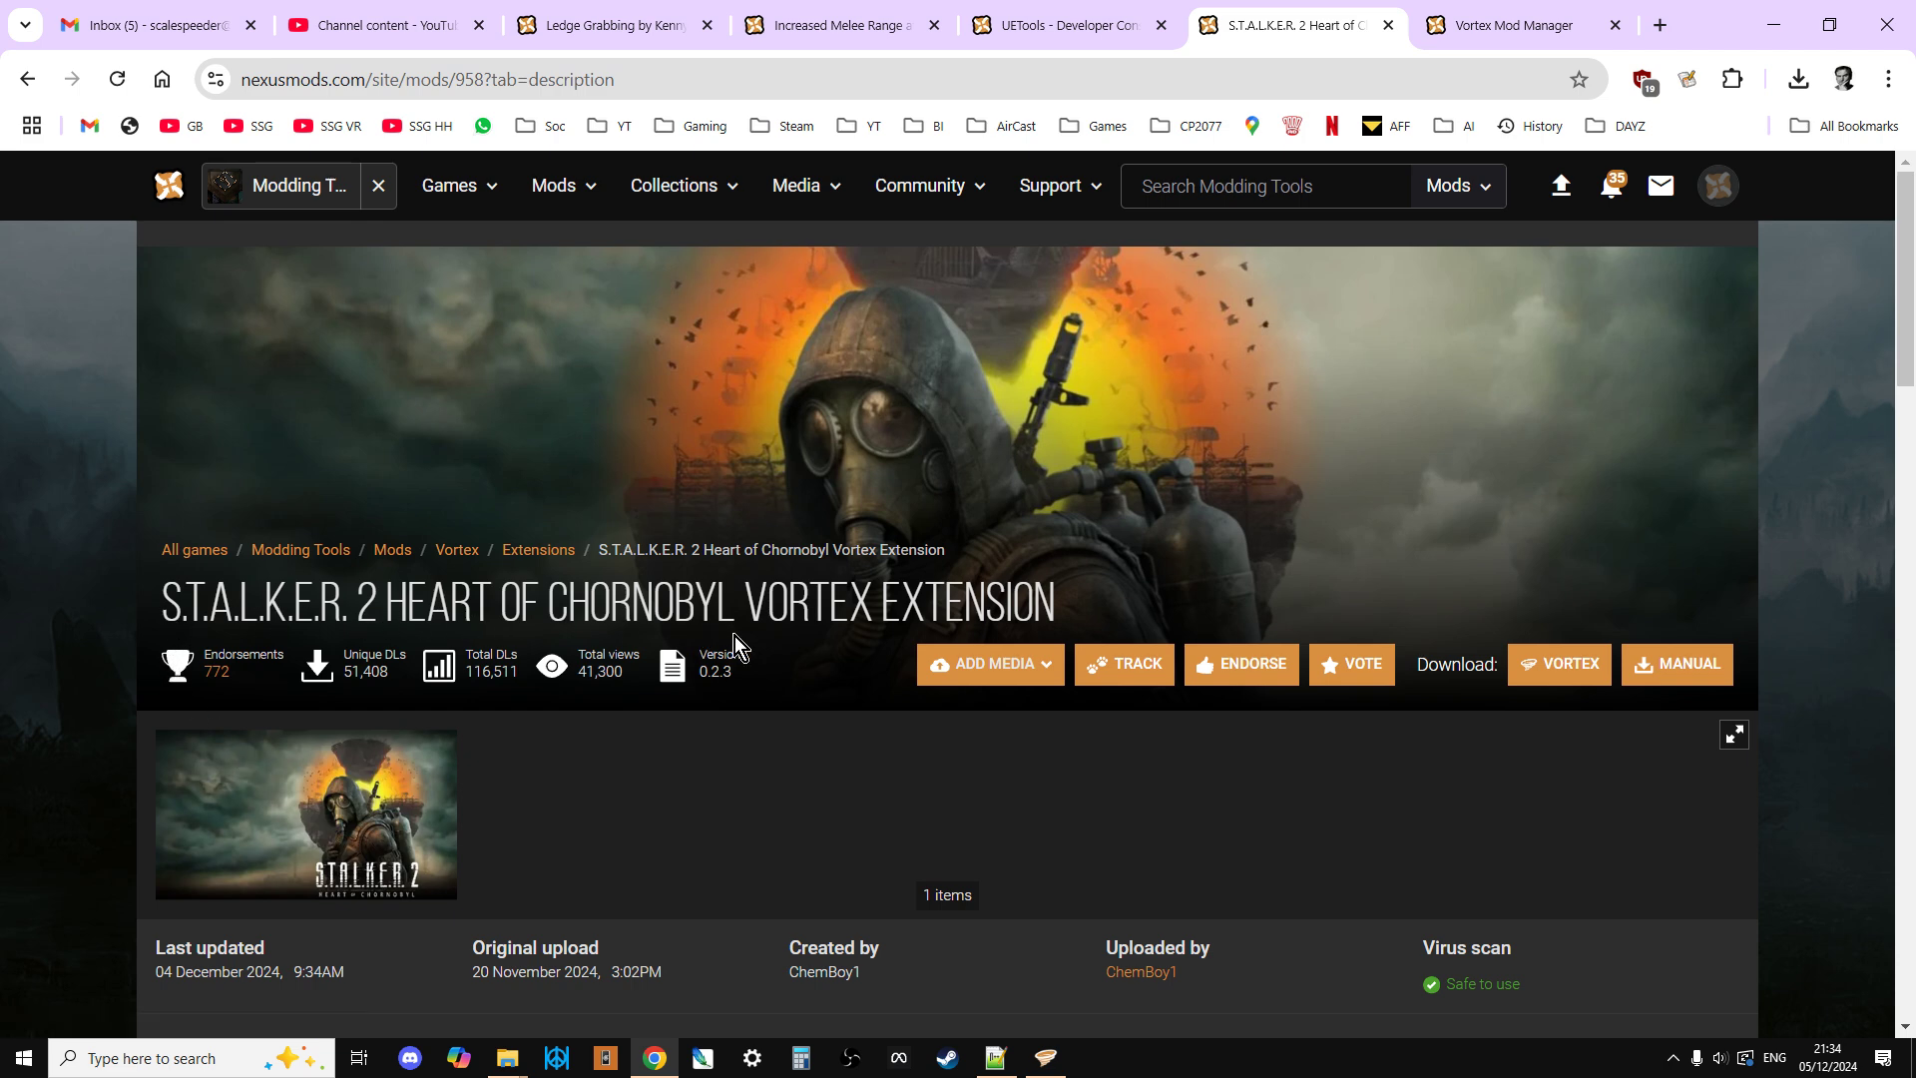
scroll(950, 610, "down", 4)
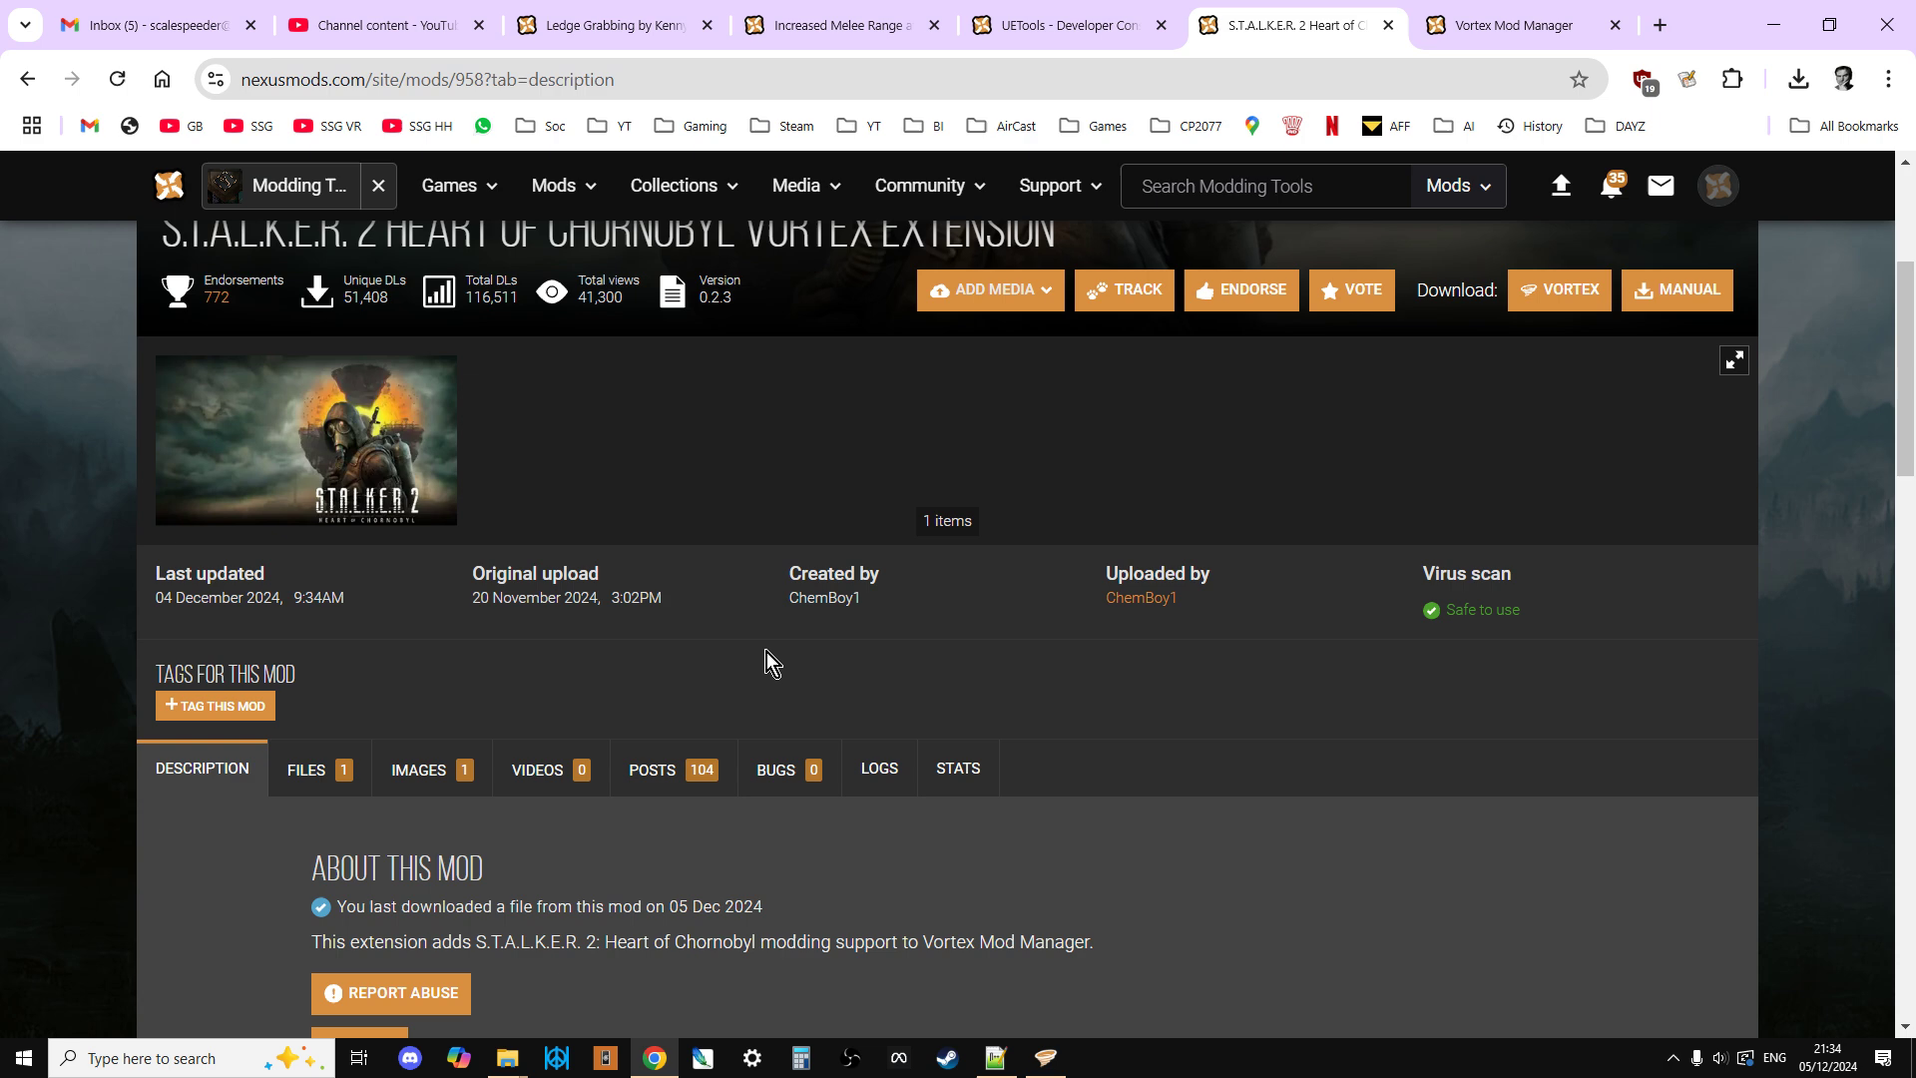
scroll(766, 651, "down", 5)
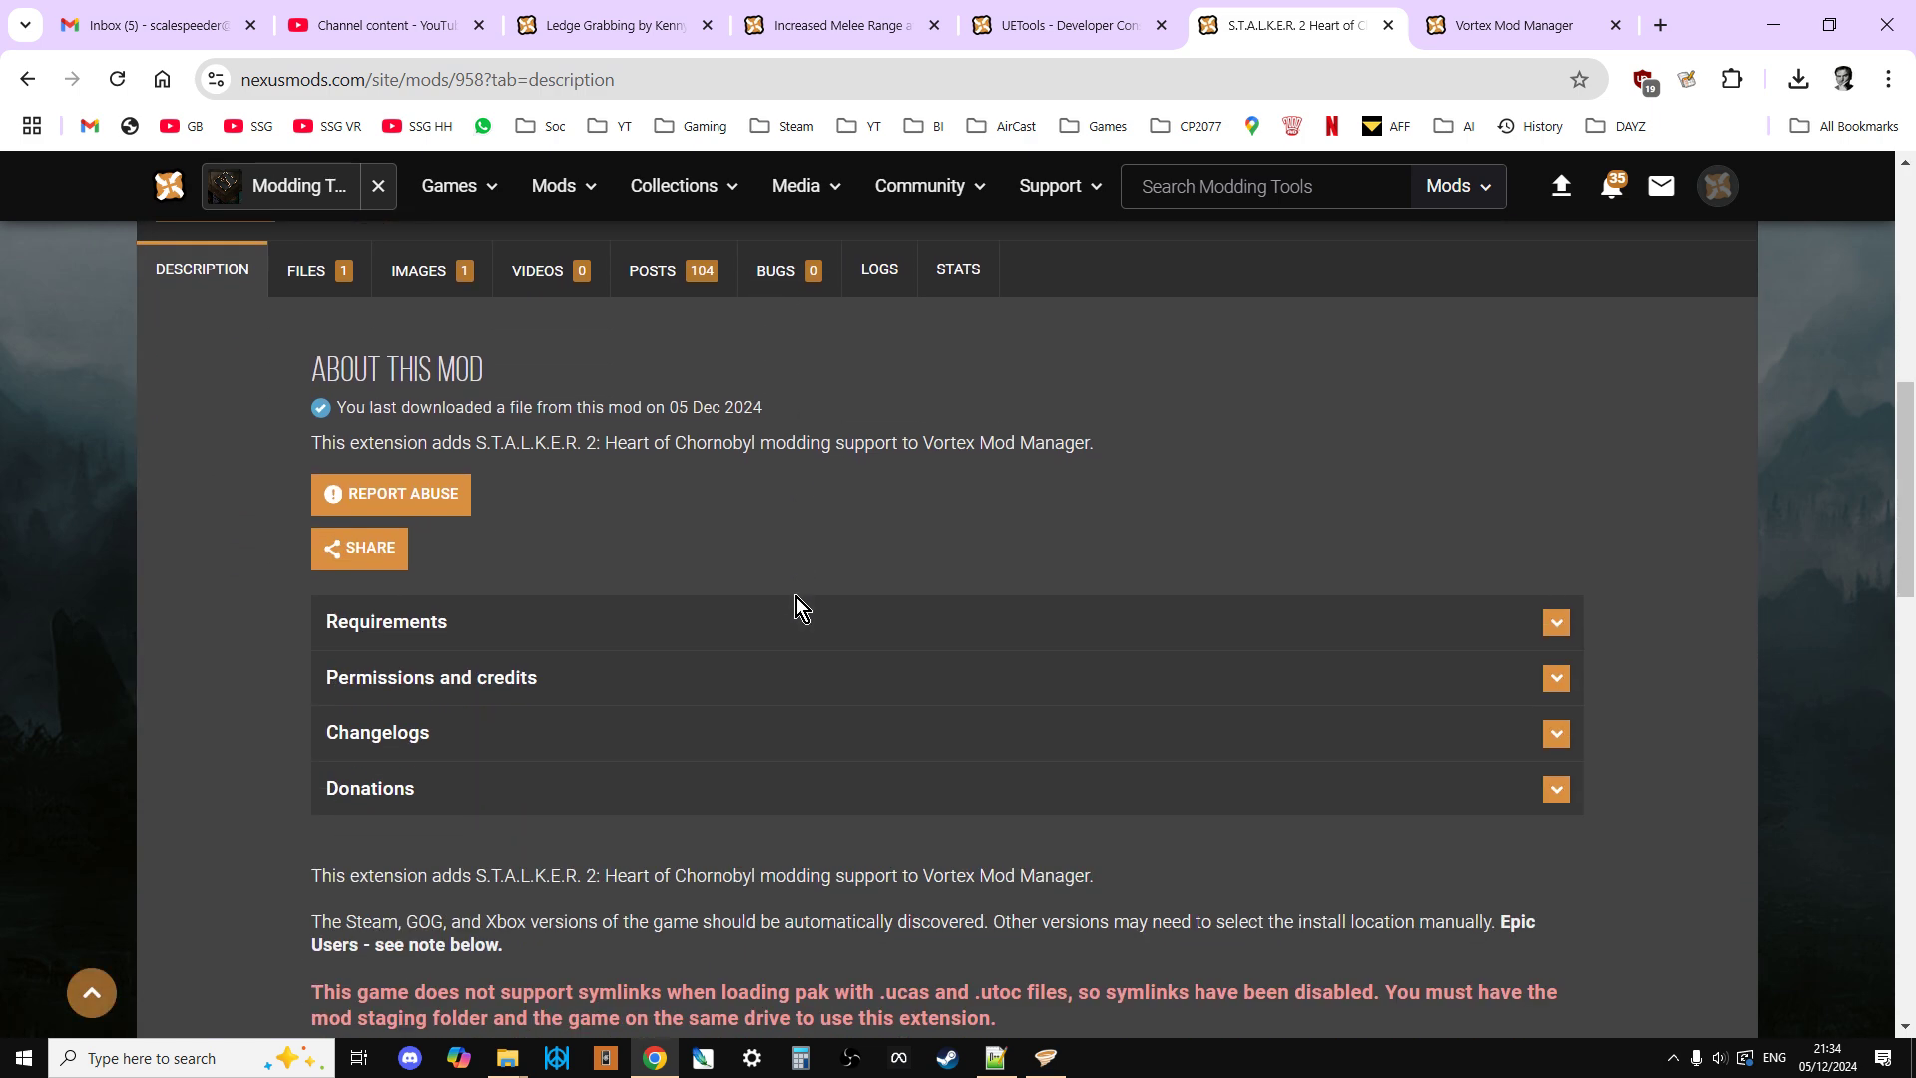
scroll(796, 597, "down", 3)
scroll(664, 698, "down", 1)
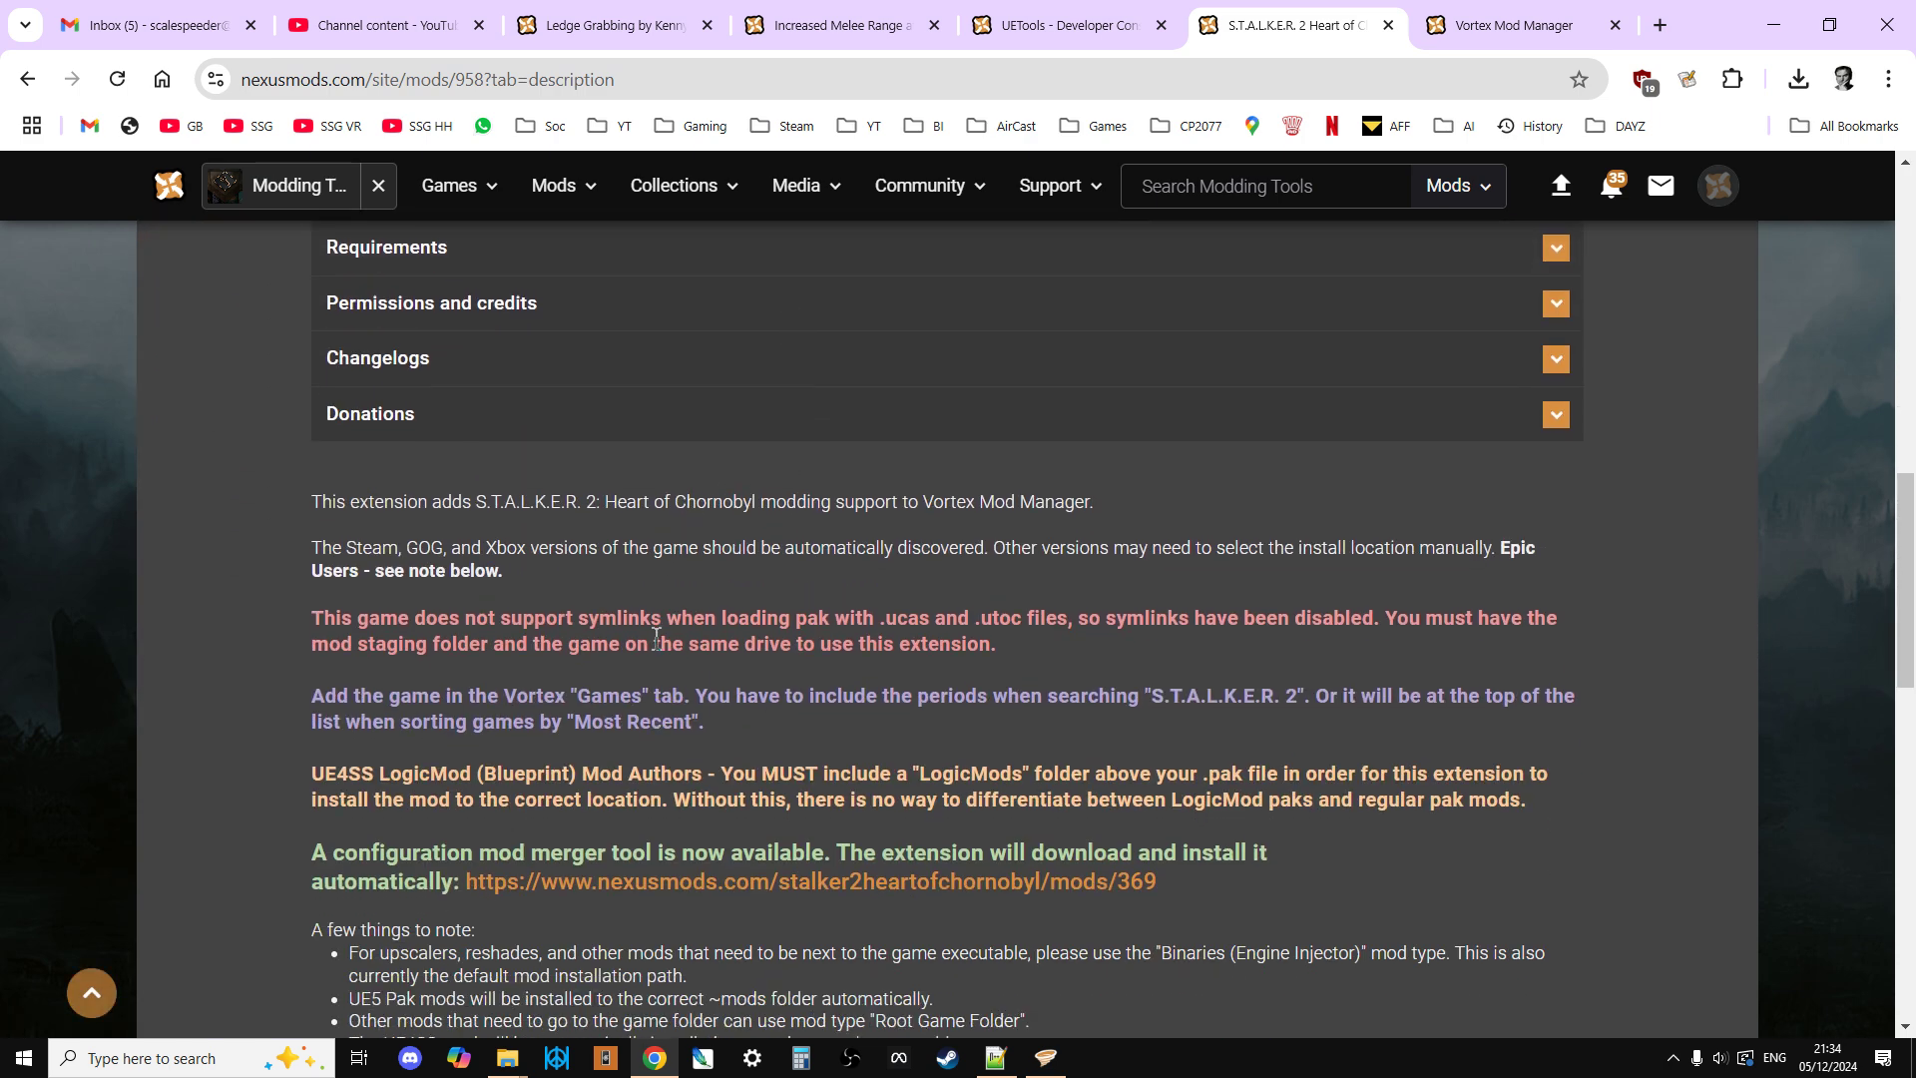
scroll(638, 698, "down", 4)
scroll(620, 746, "up", 10)
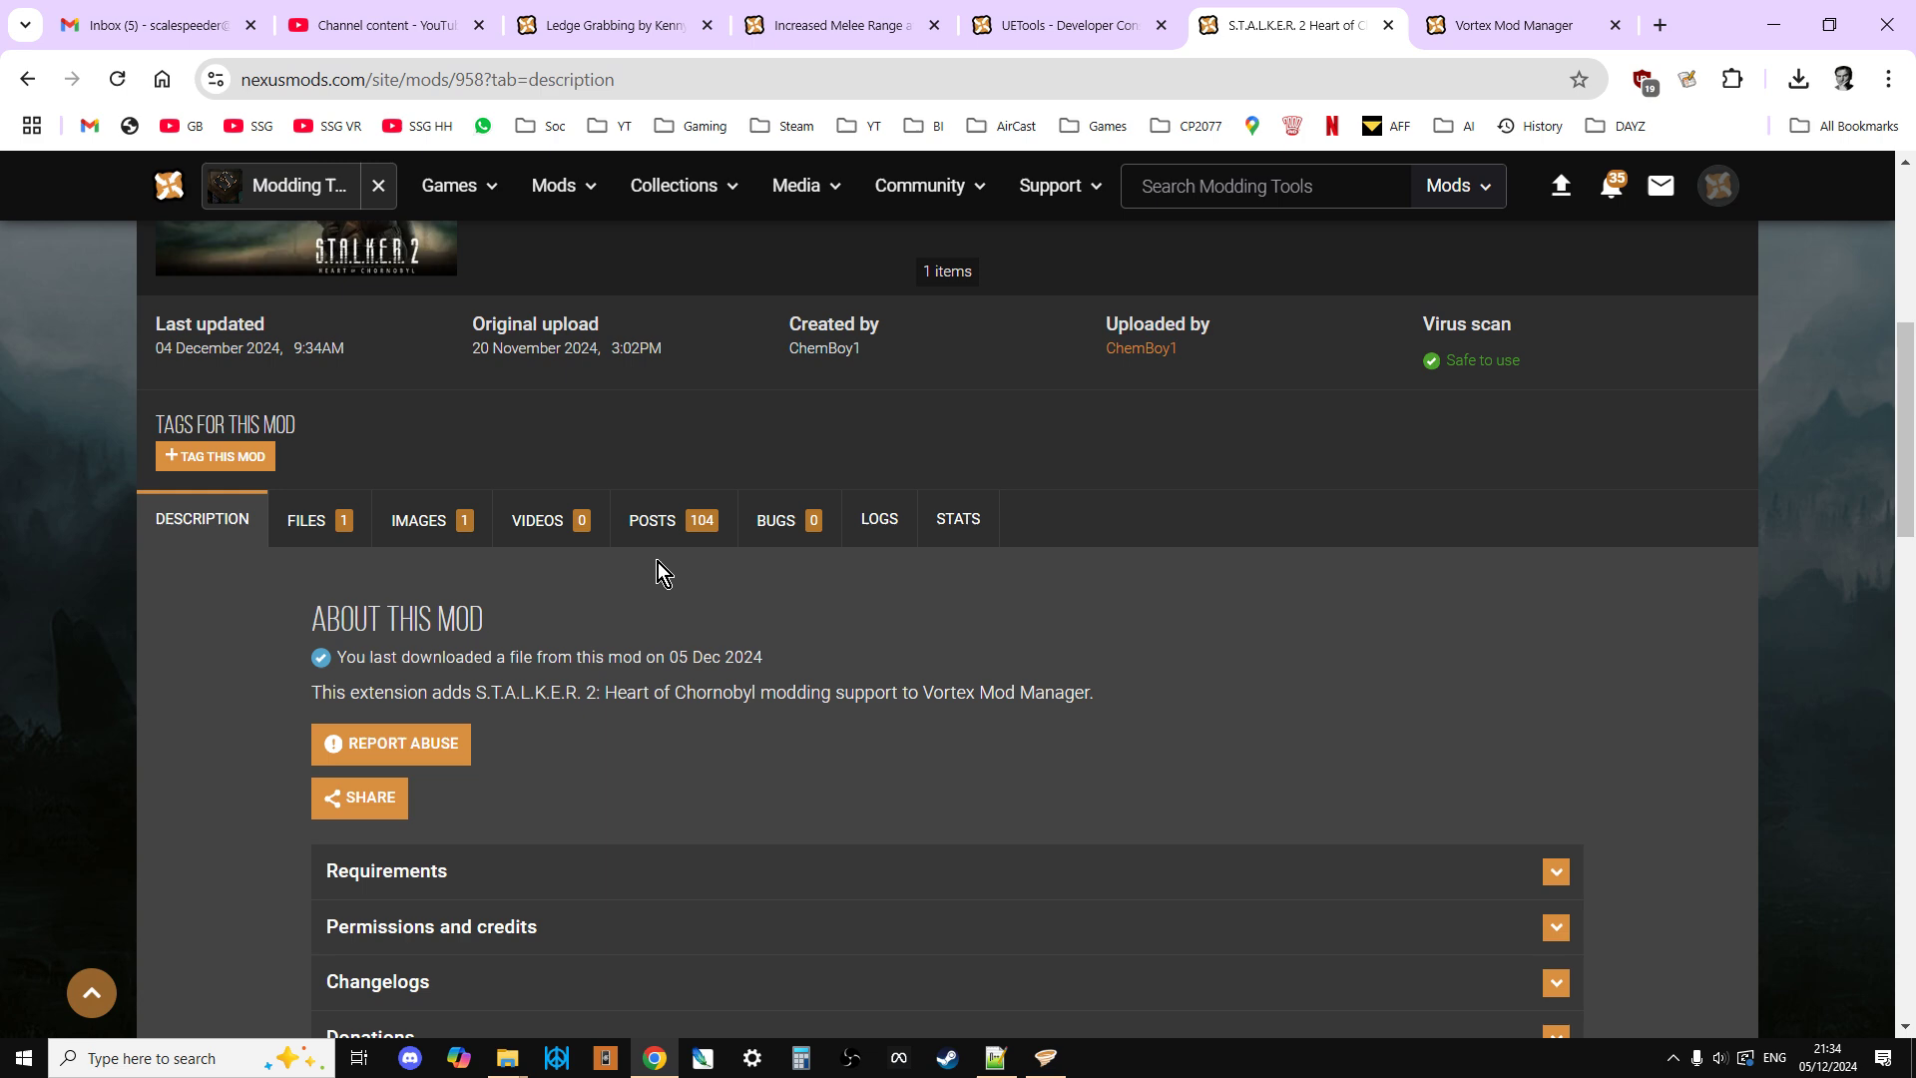
scroll(691, 750, "down", 3)
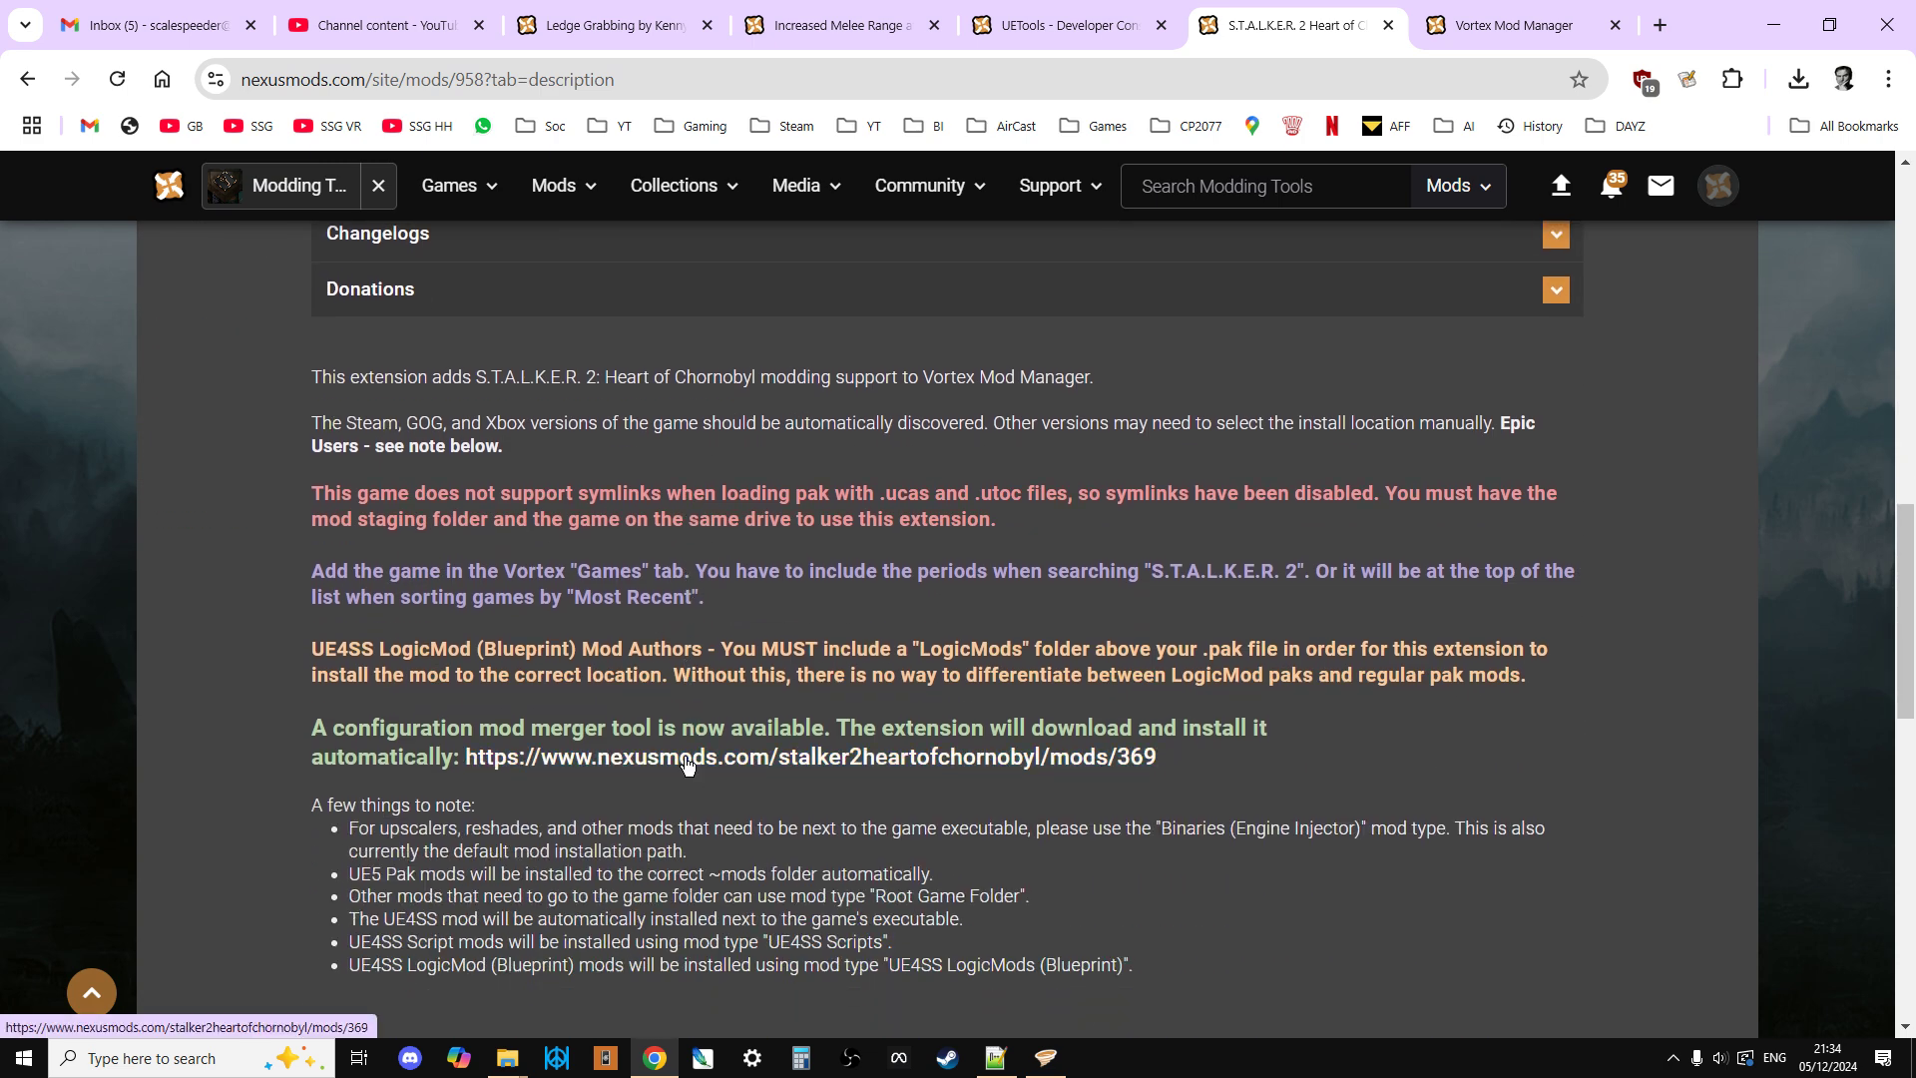
scroll(685, 763, "up", 1)
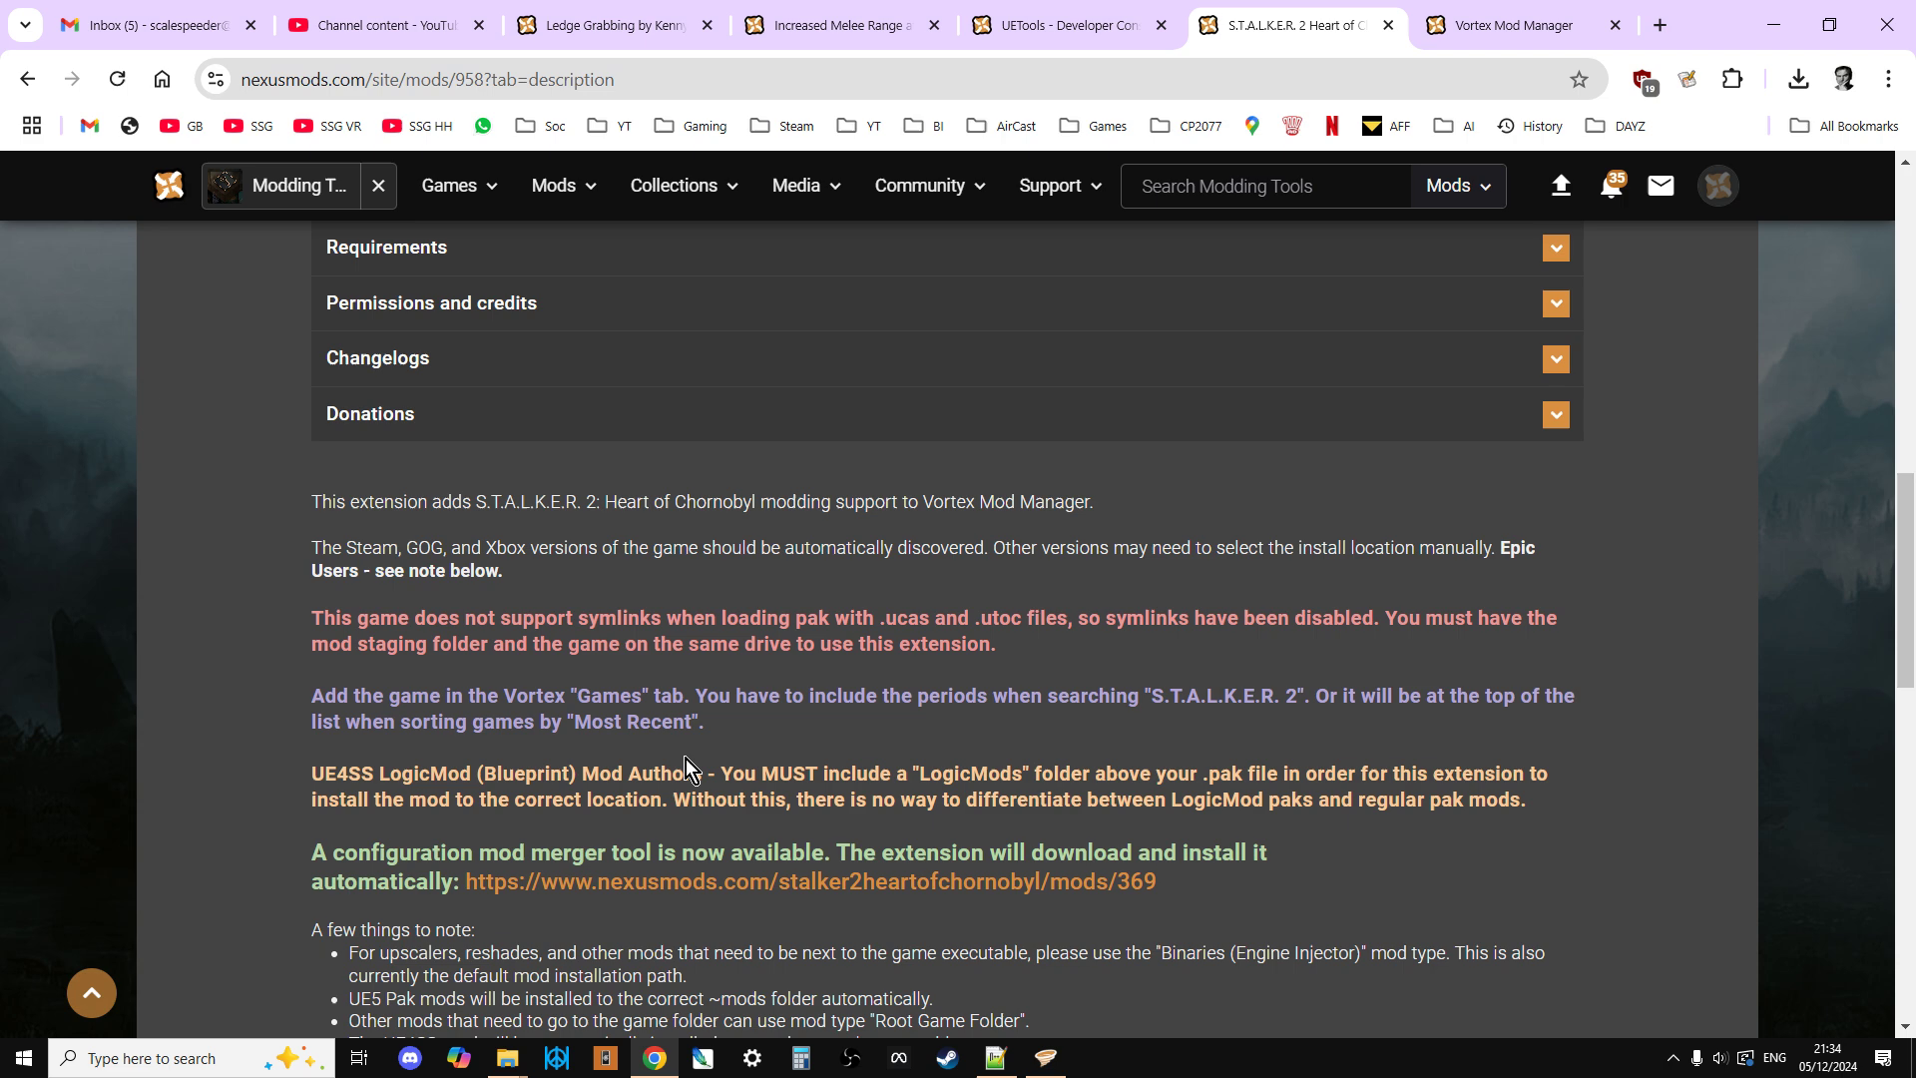
scroll(685, 767, "up", 3)
scroll(683, 764, "up", 2)
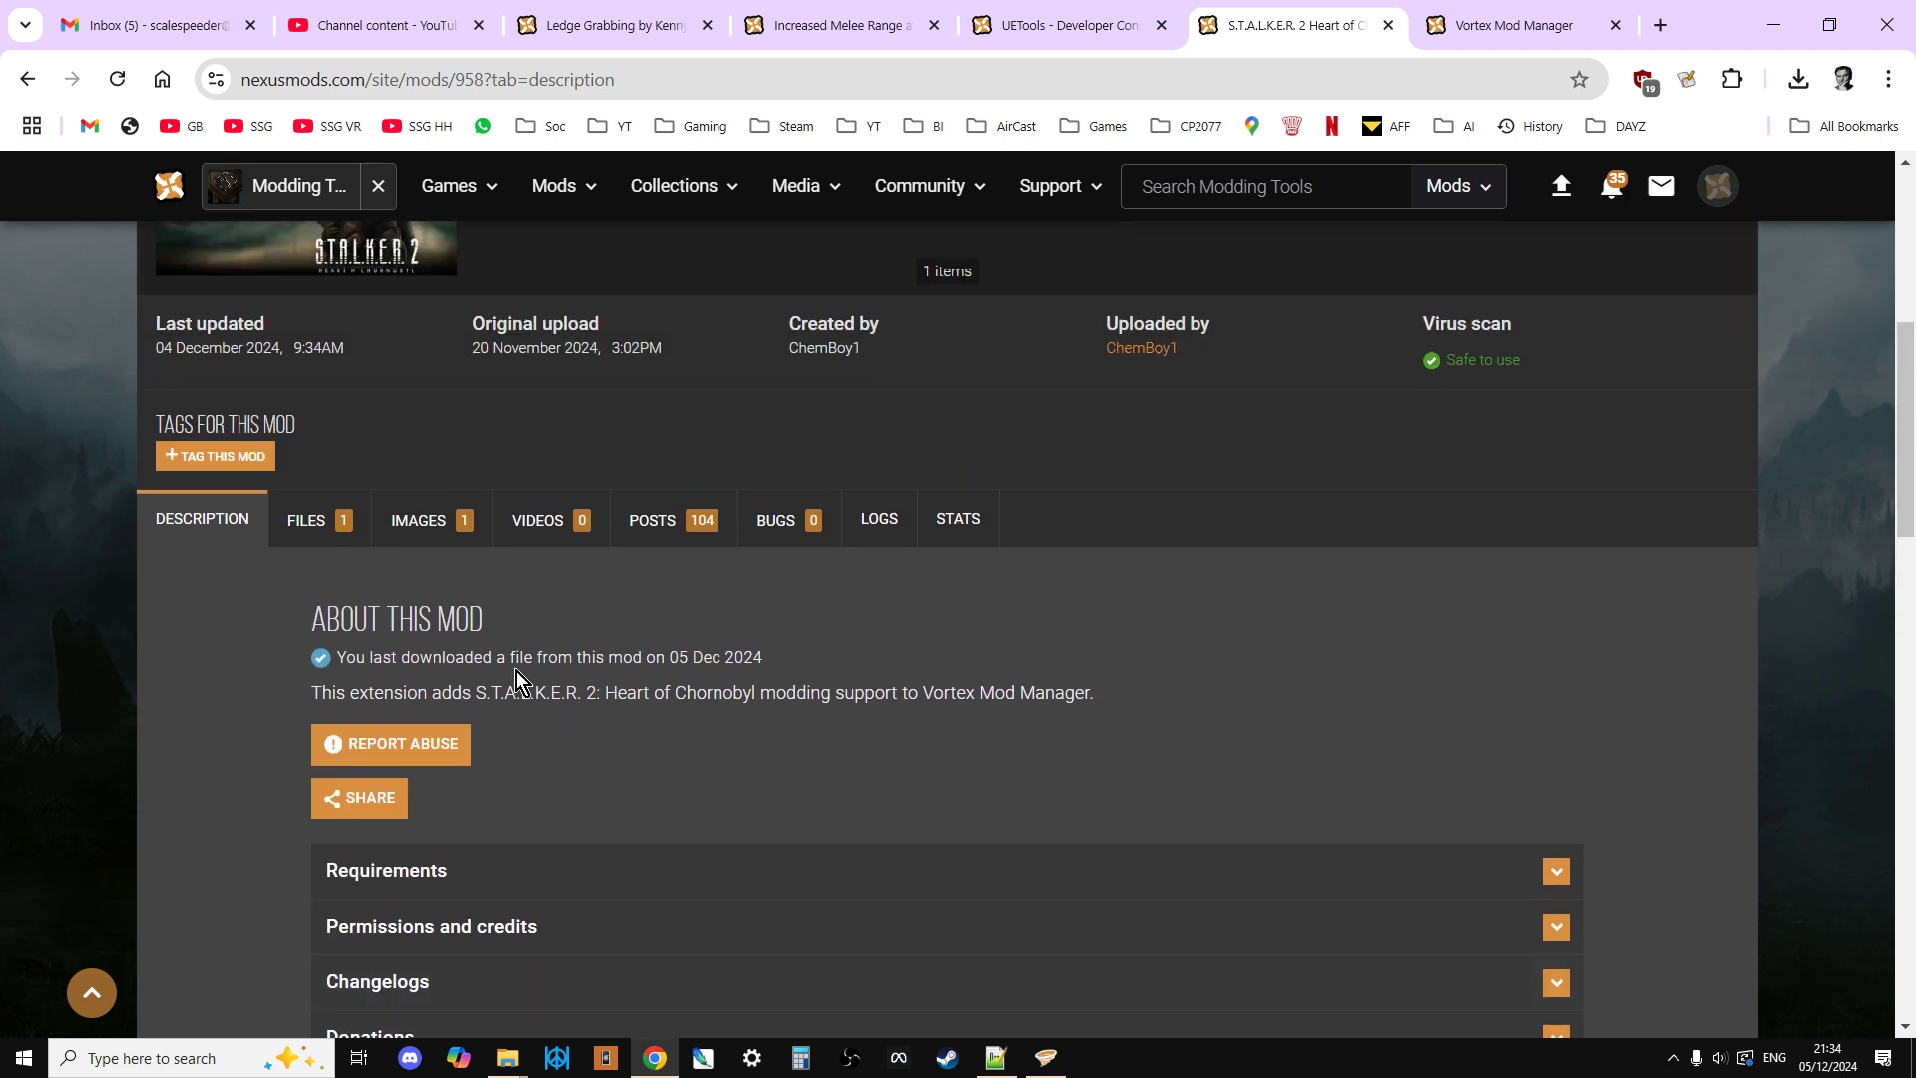
Step: Show the download options for the STALKER 2 HoC Vortex Extension file on its Nexus Mods page
left_click(318, 537)
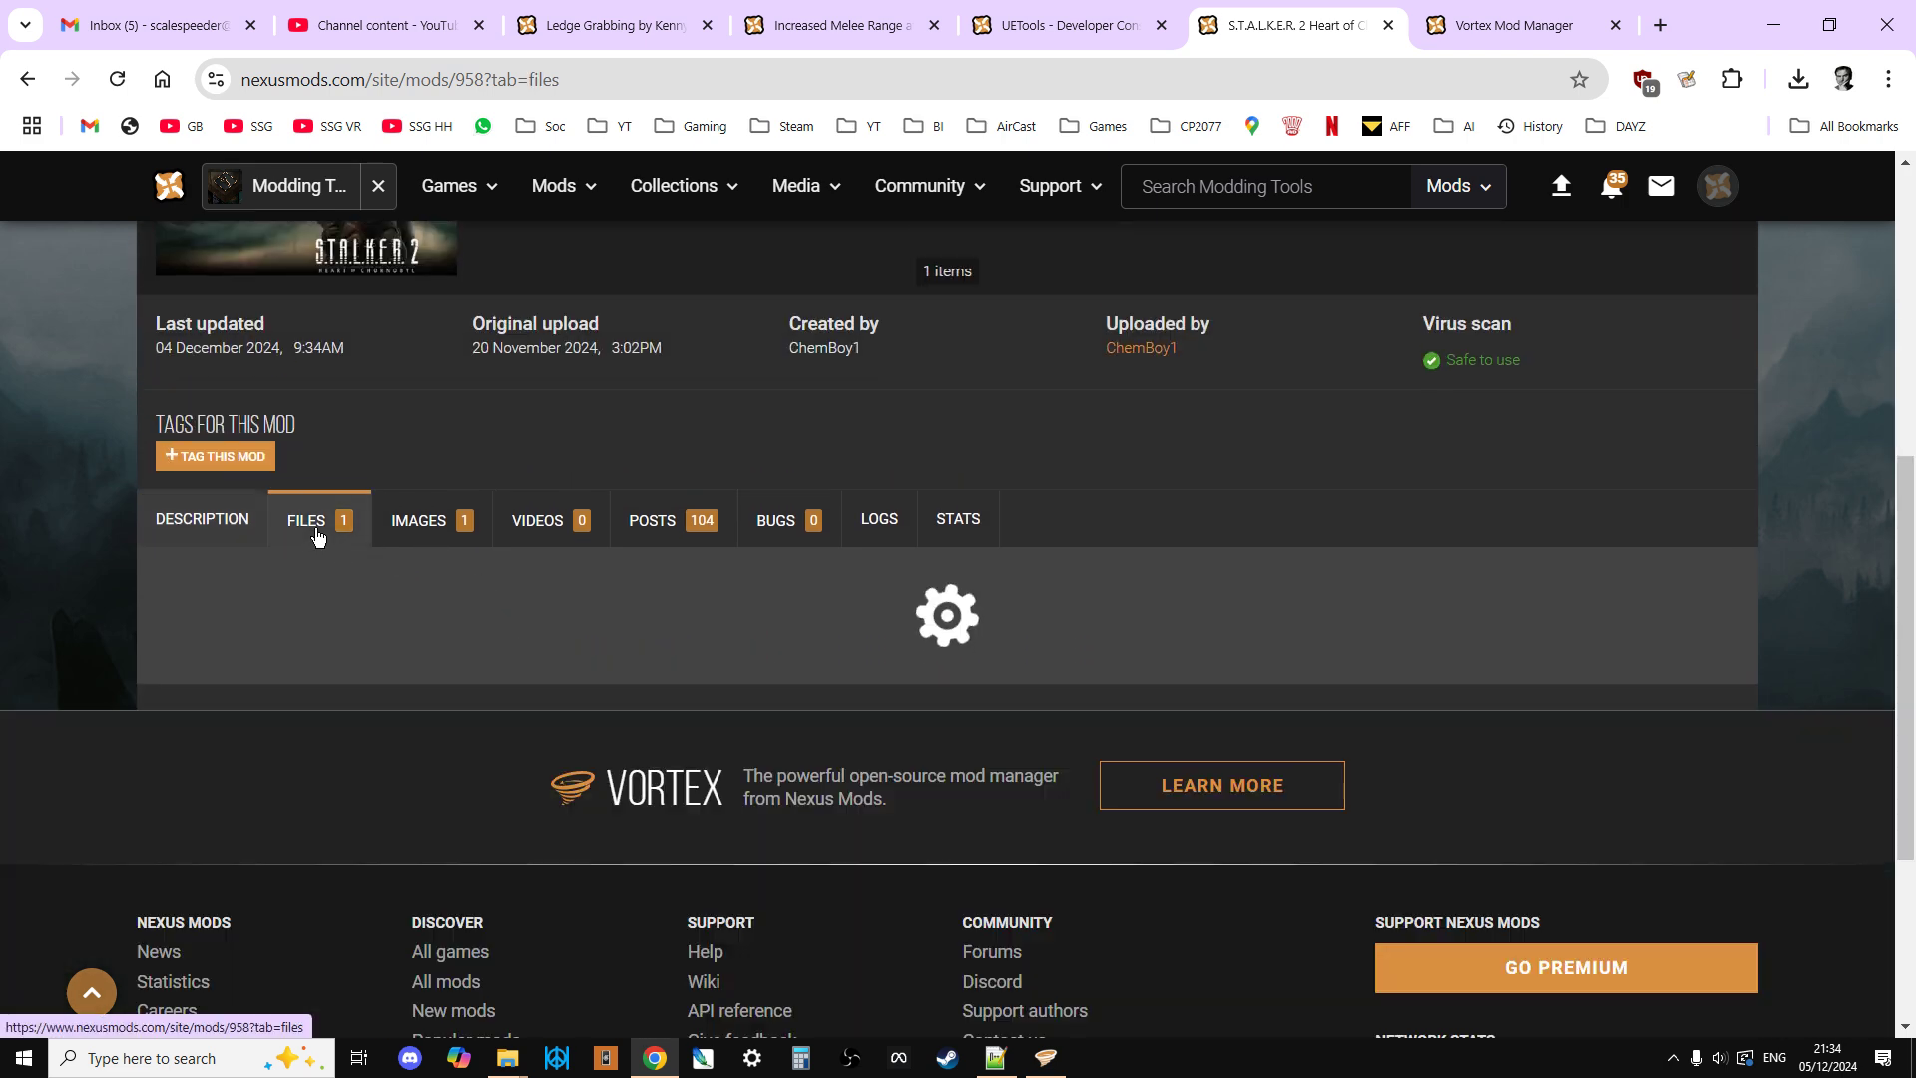
scroll(710, 655, "down", 2)
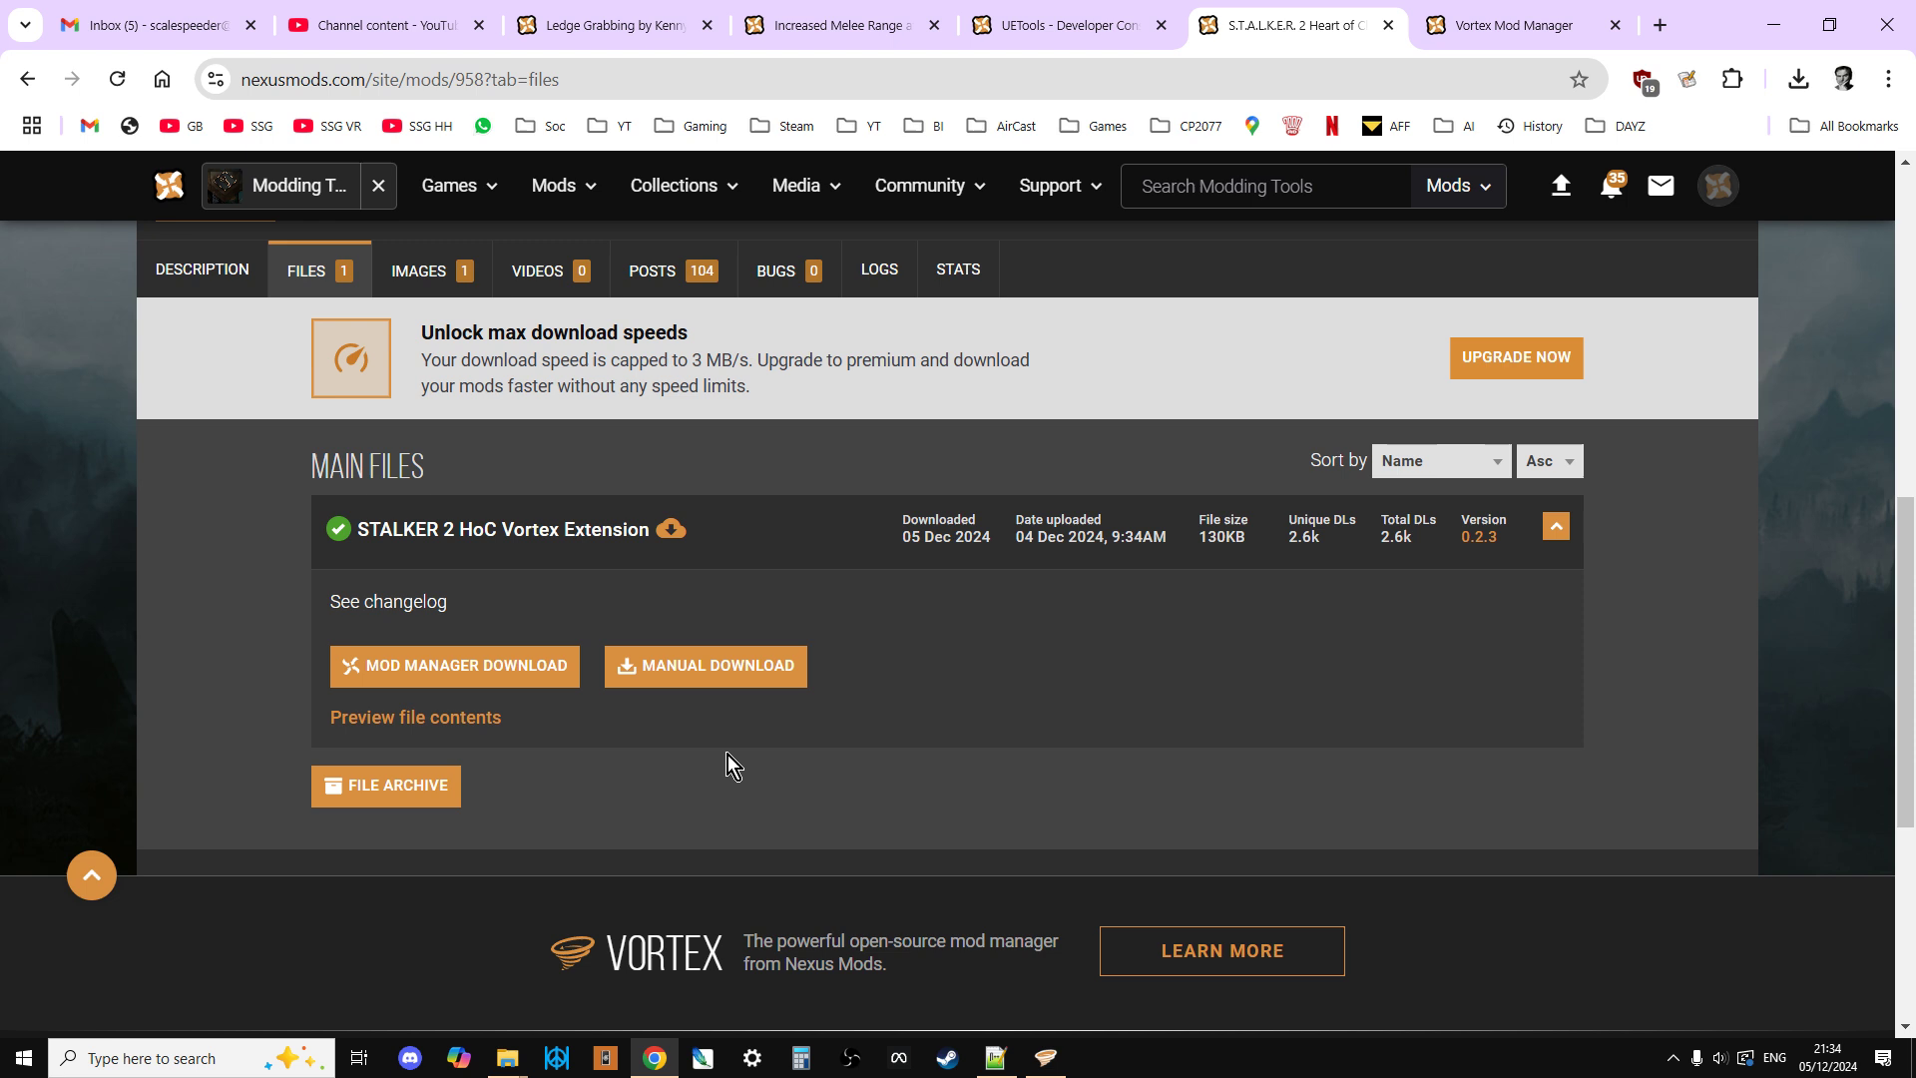
scroll(727, 754, "down", 1)
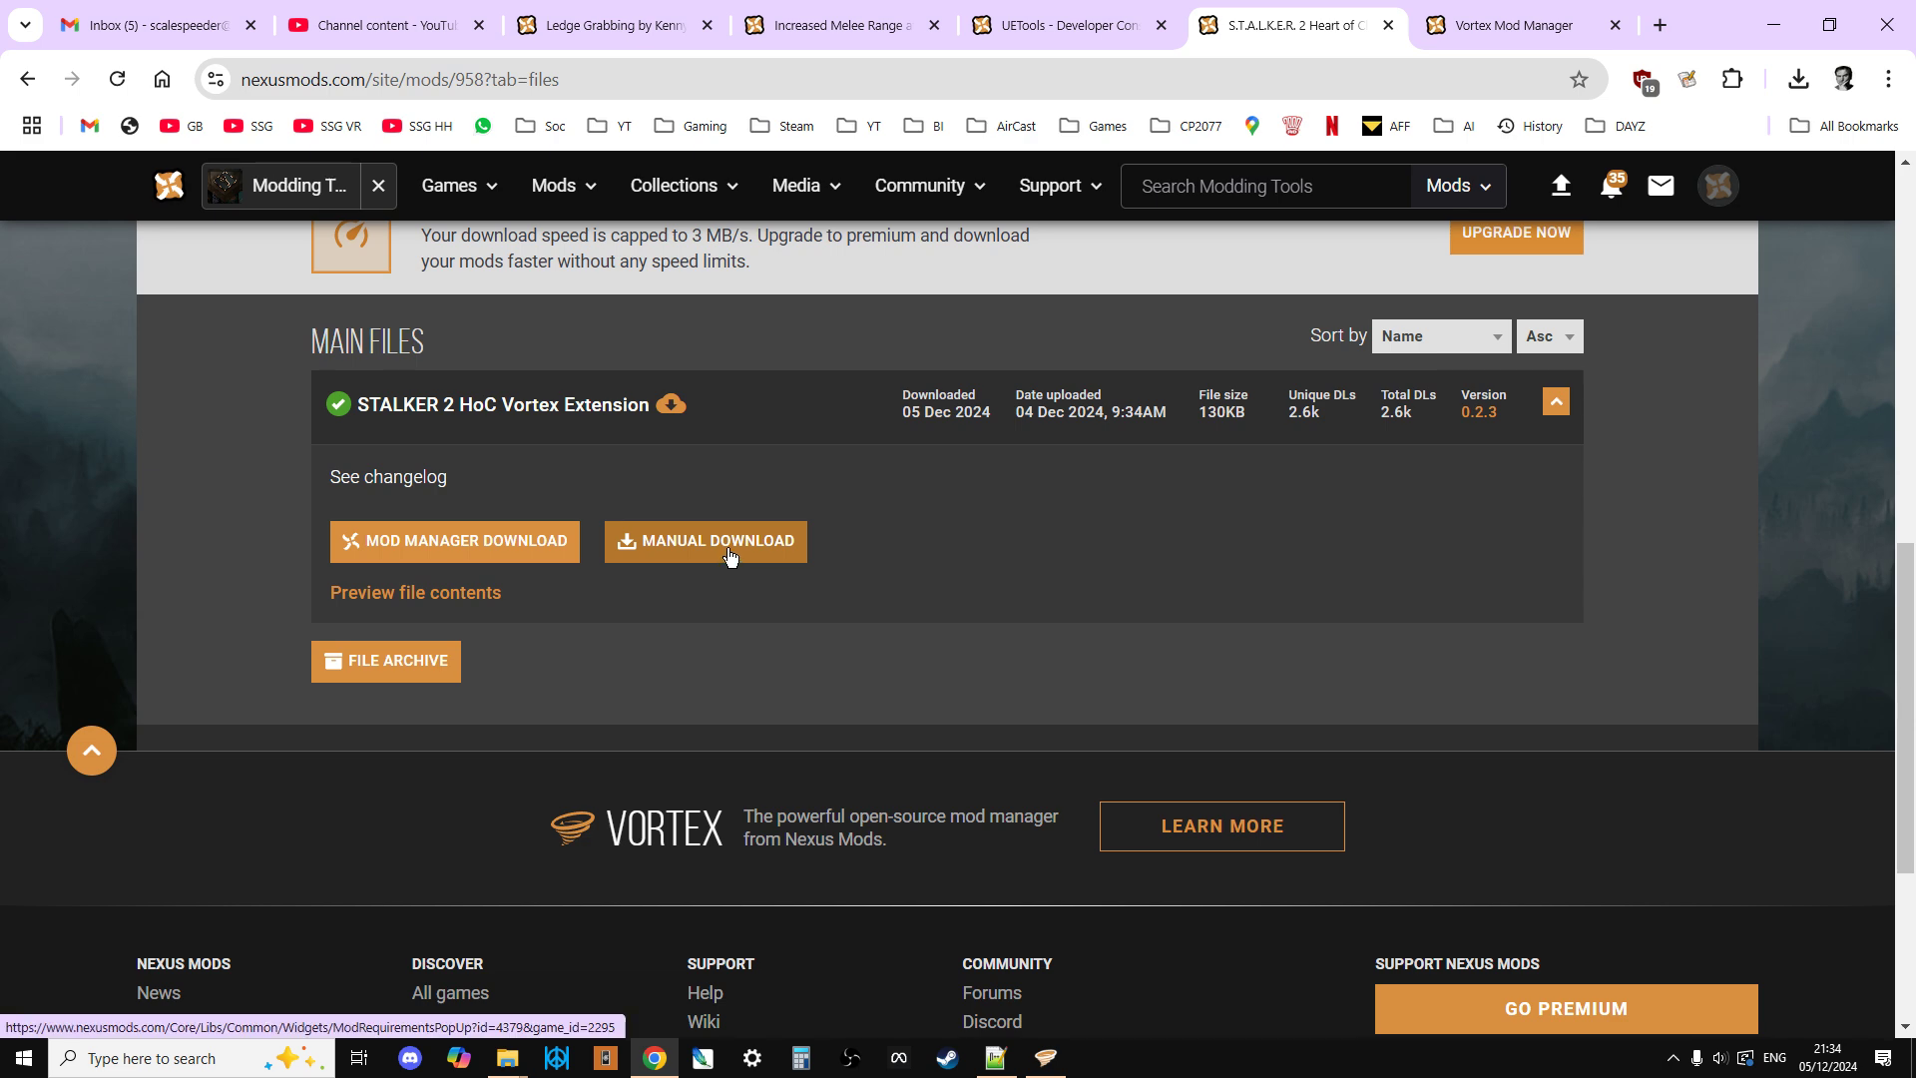
Step: Open the Downloads folder in File Explorer and view the available actions for the STALKER 2 HoC Vortex Extension archive
mouse_move(507, 1058)
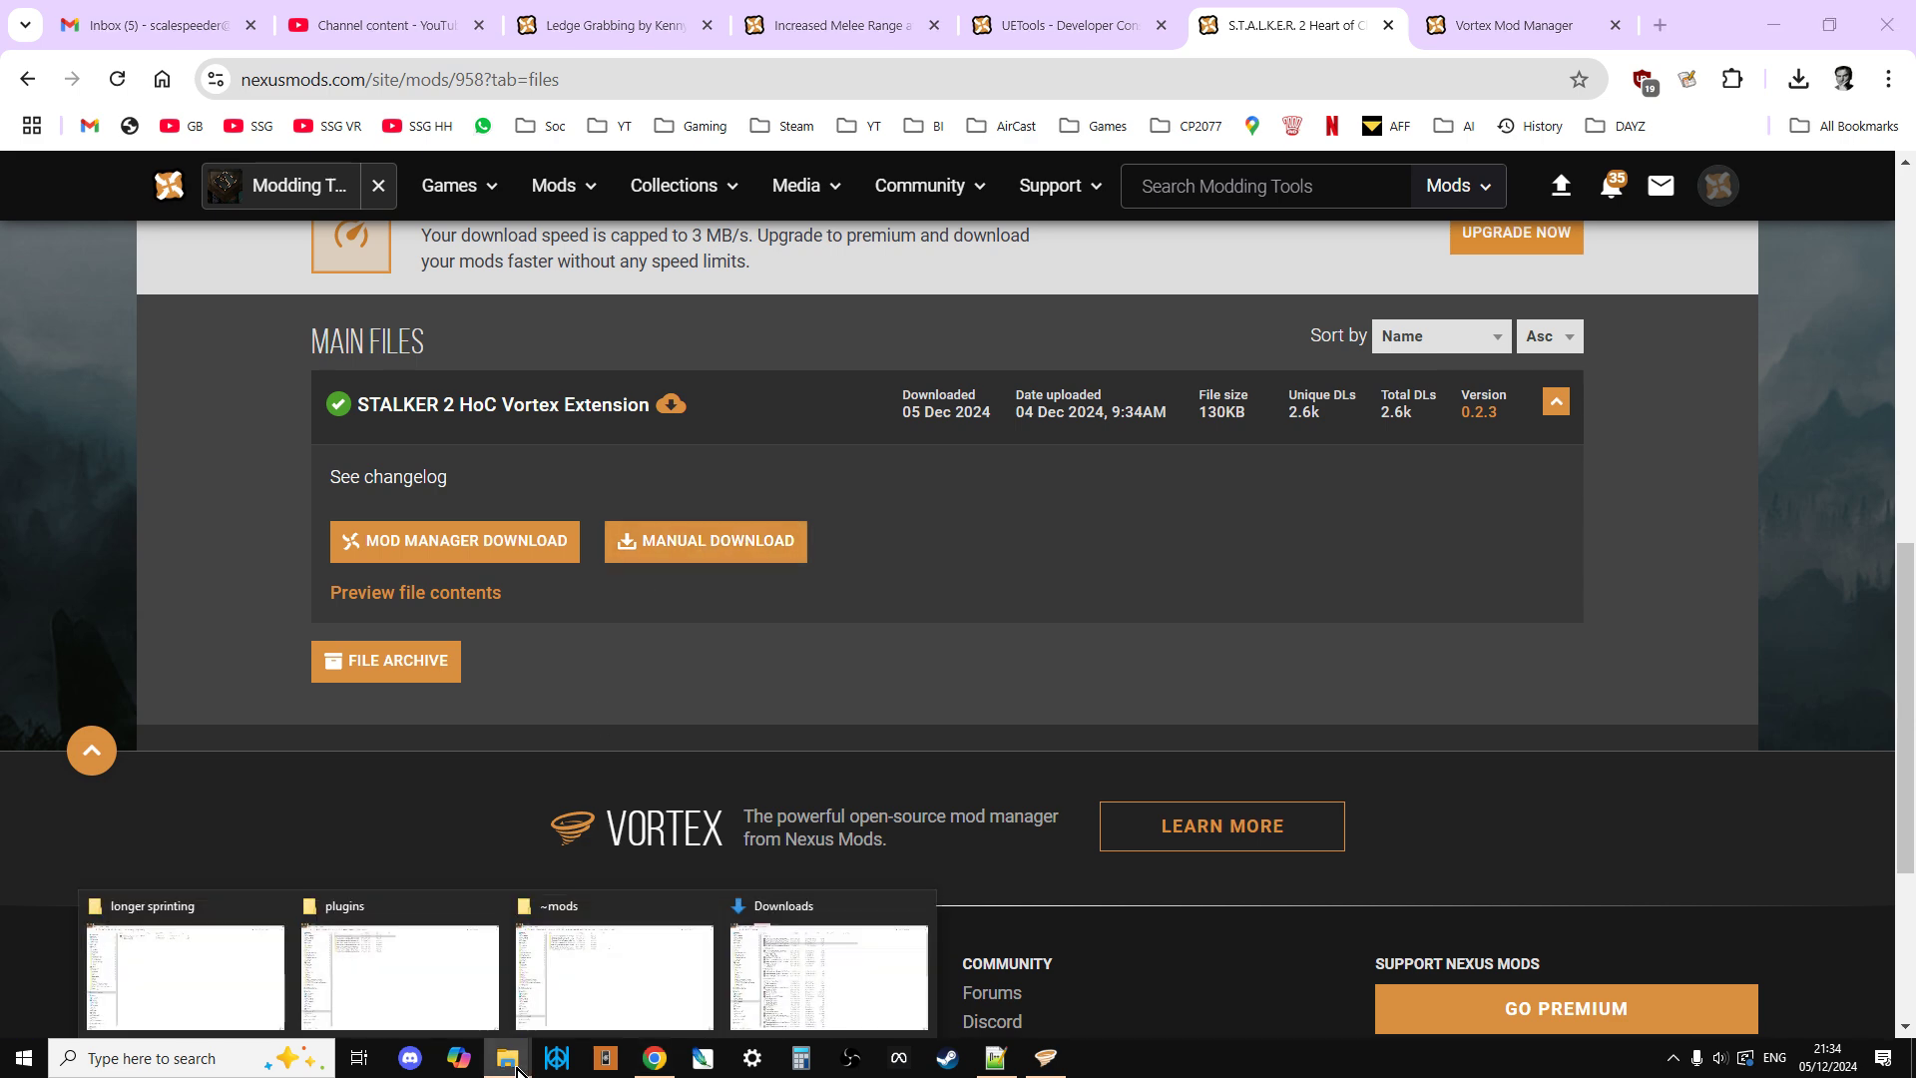
left_click(795, 984)
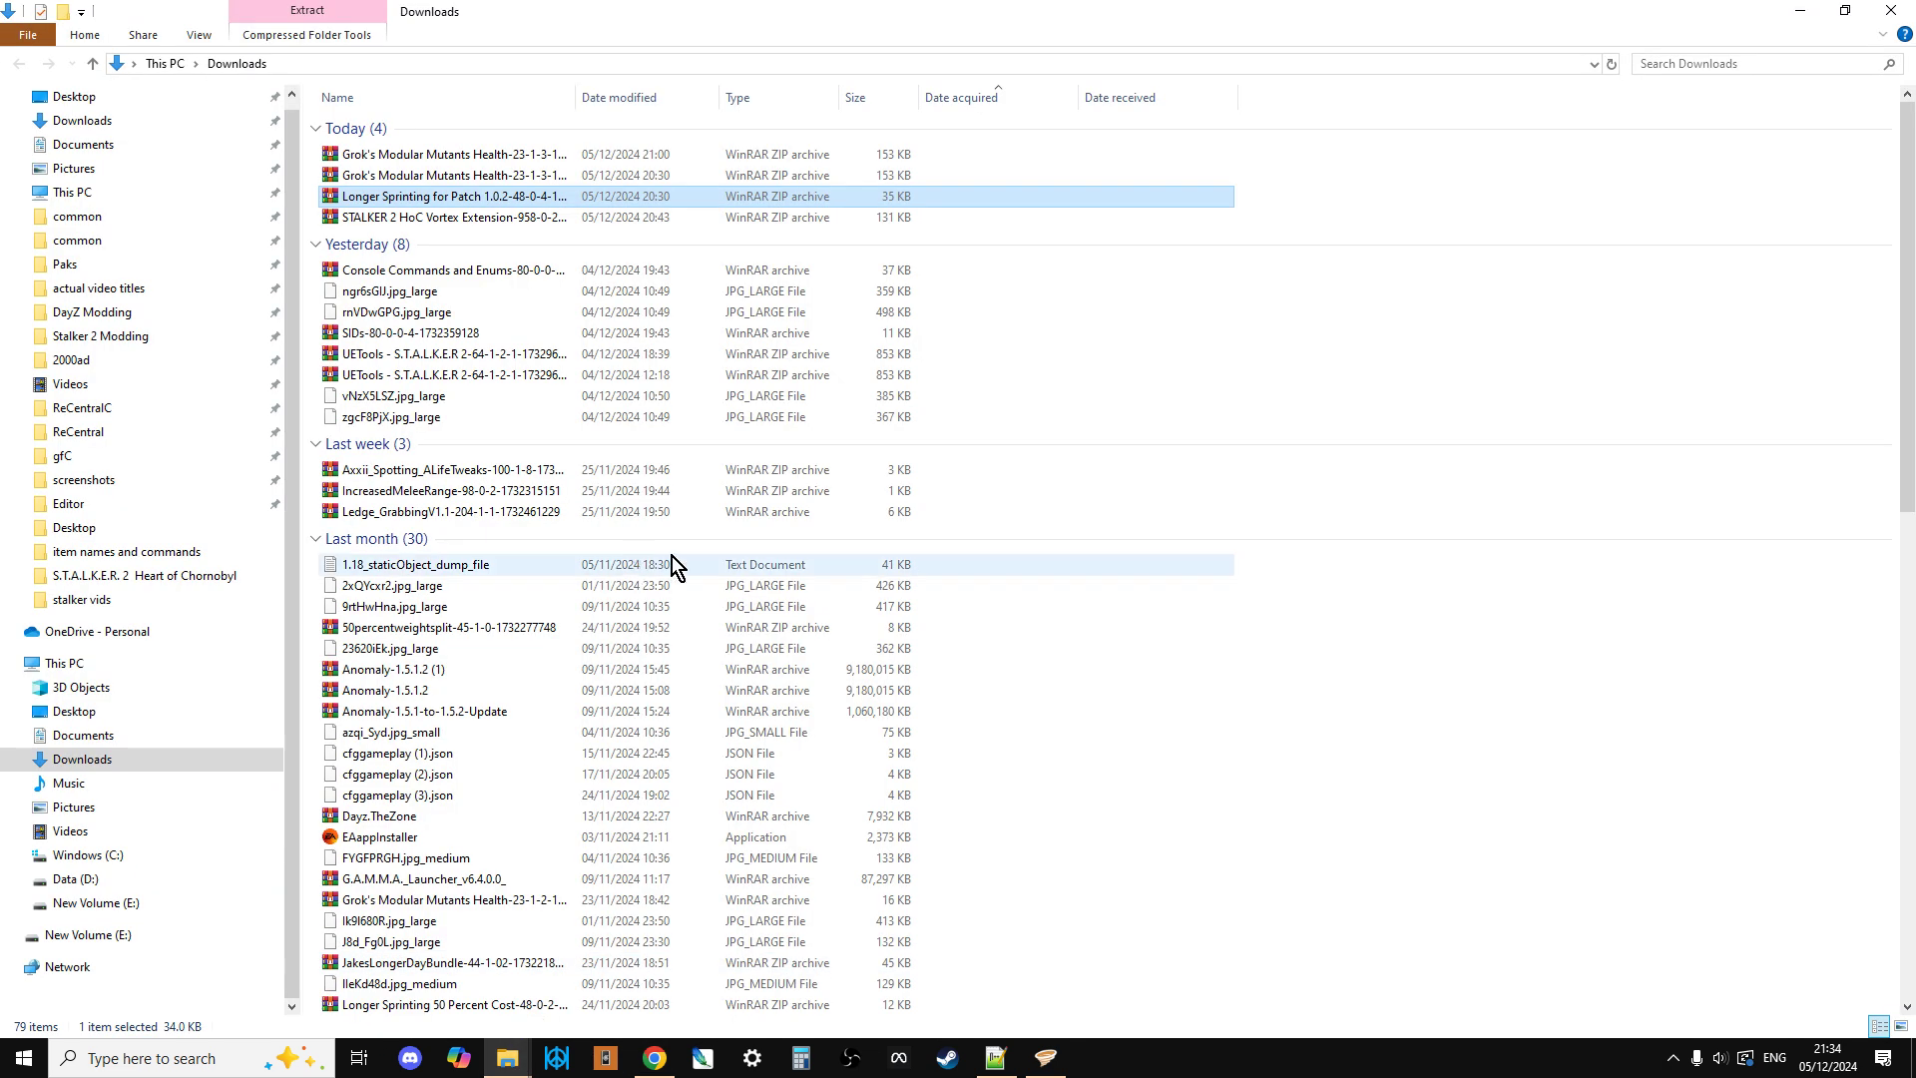
left_click(444, 220)
right_click(444, 220)
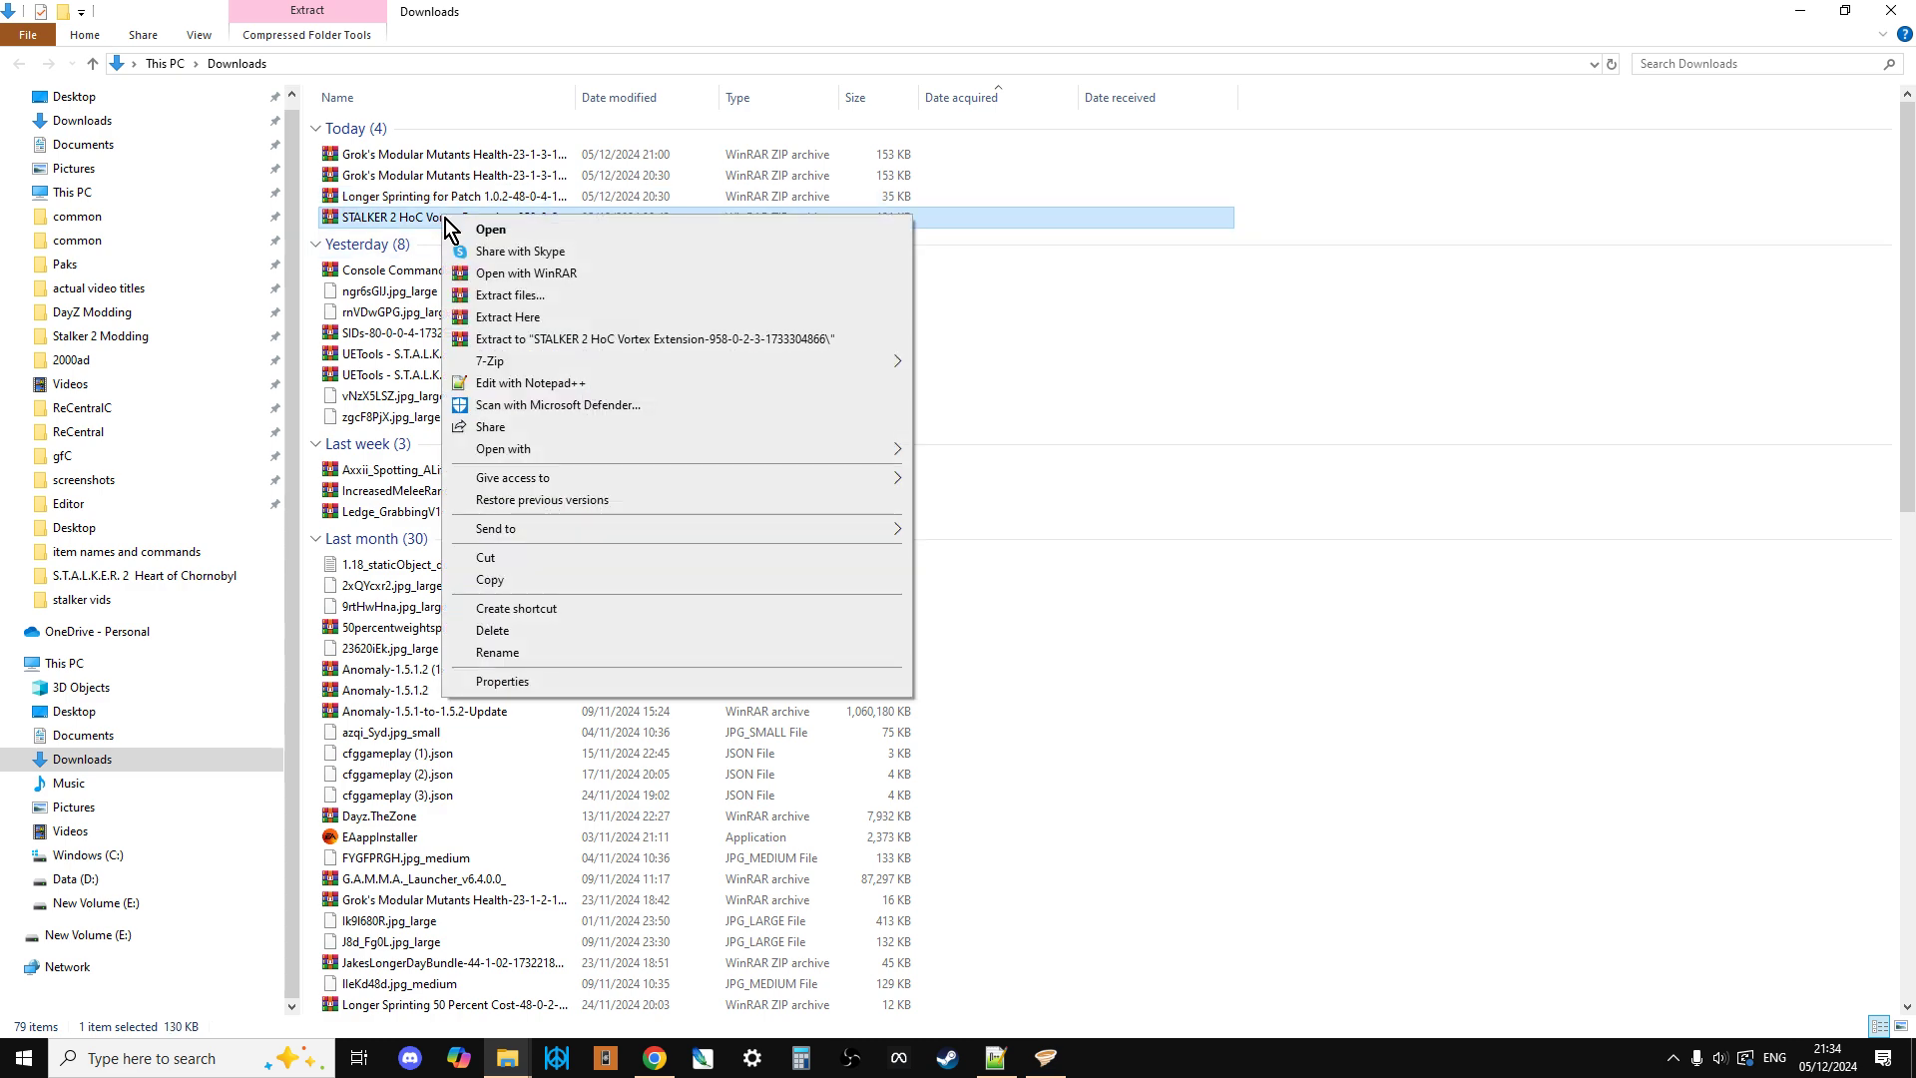
Step: Open the vortex extension folder inside the Stalker 2 Modding folder
left_click(509, 1058)
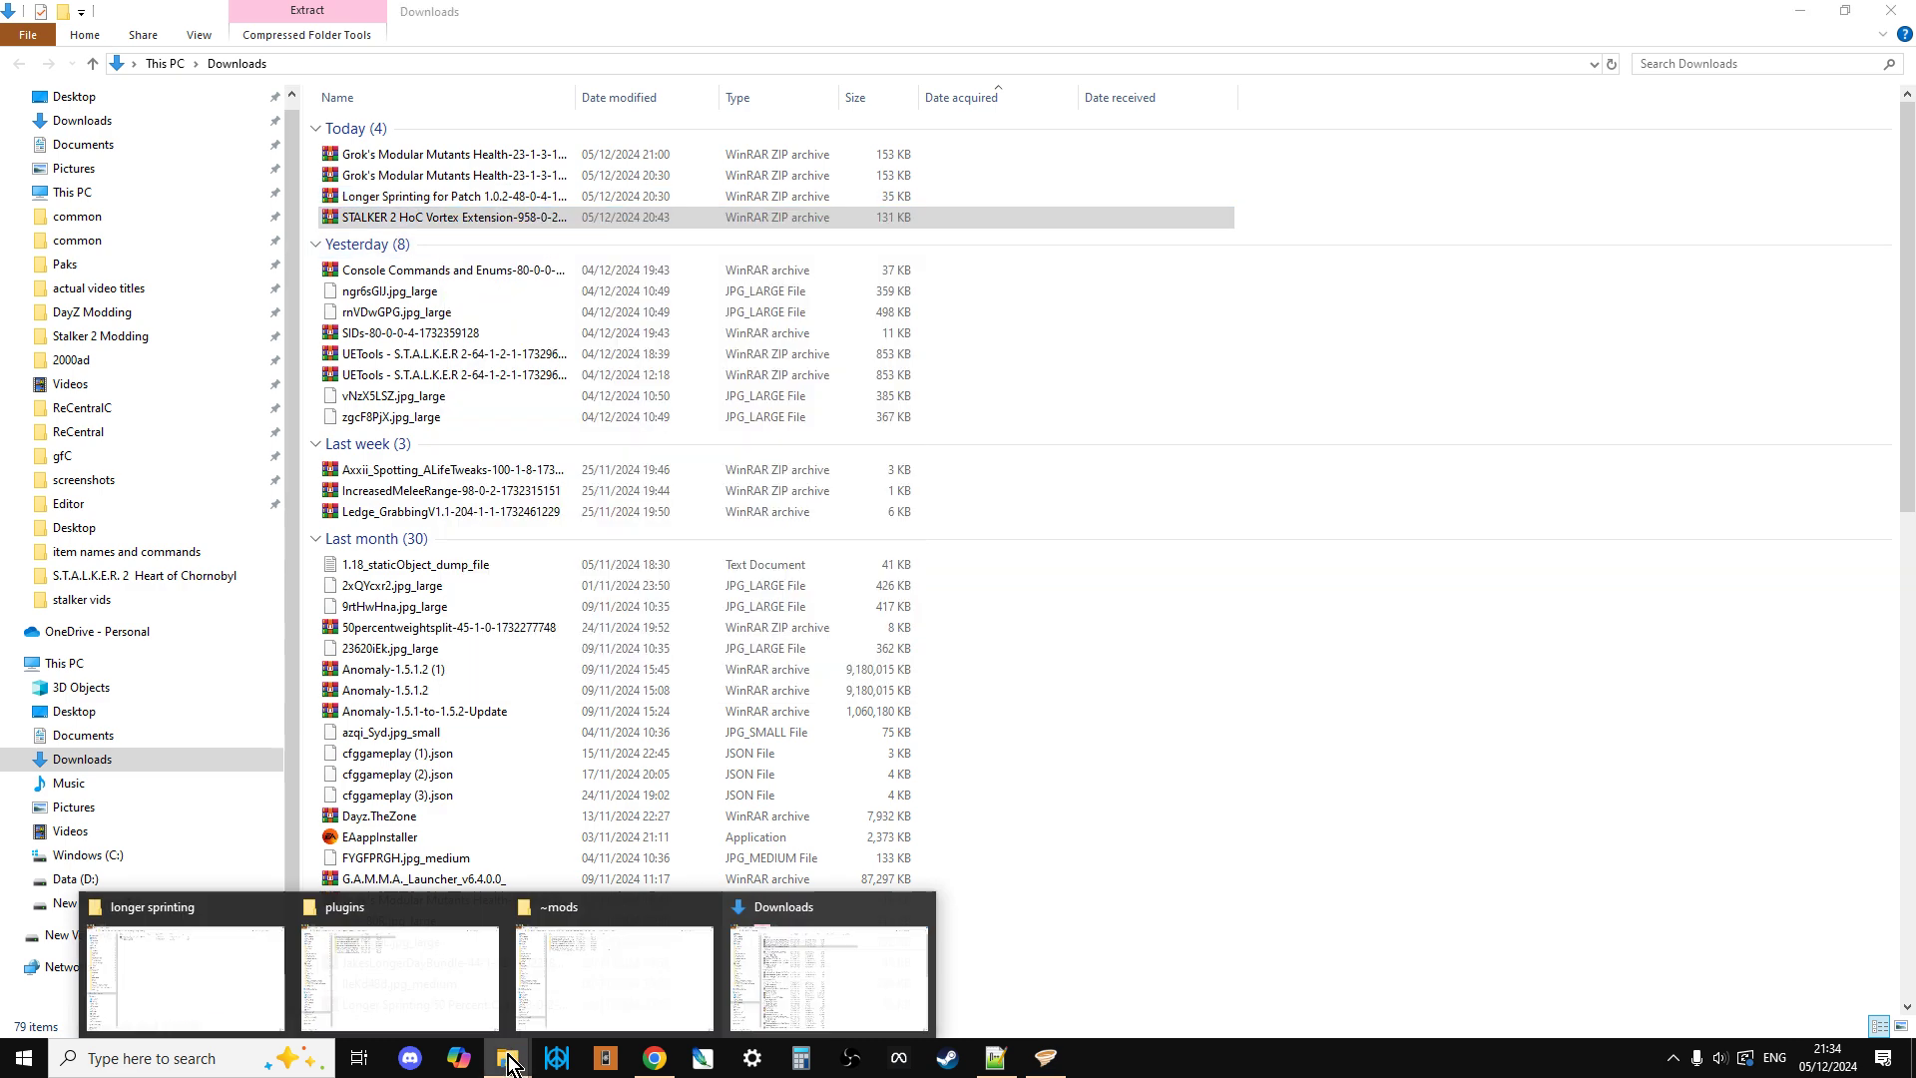
left_click(252, 998)
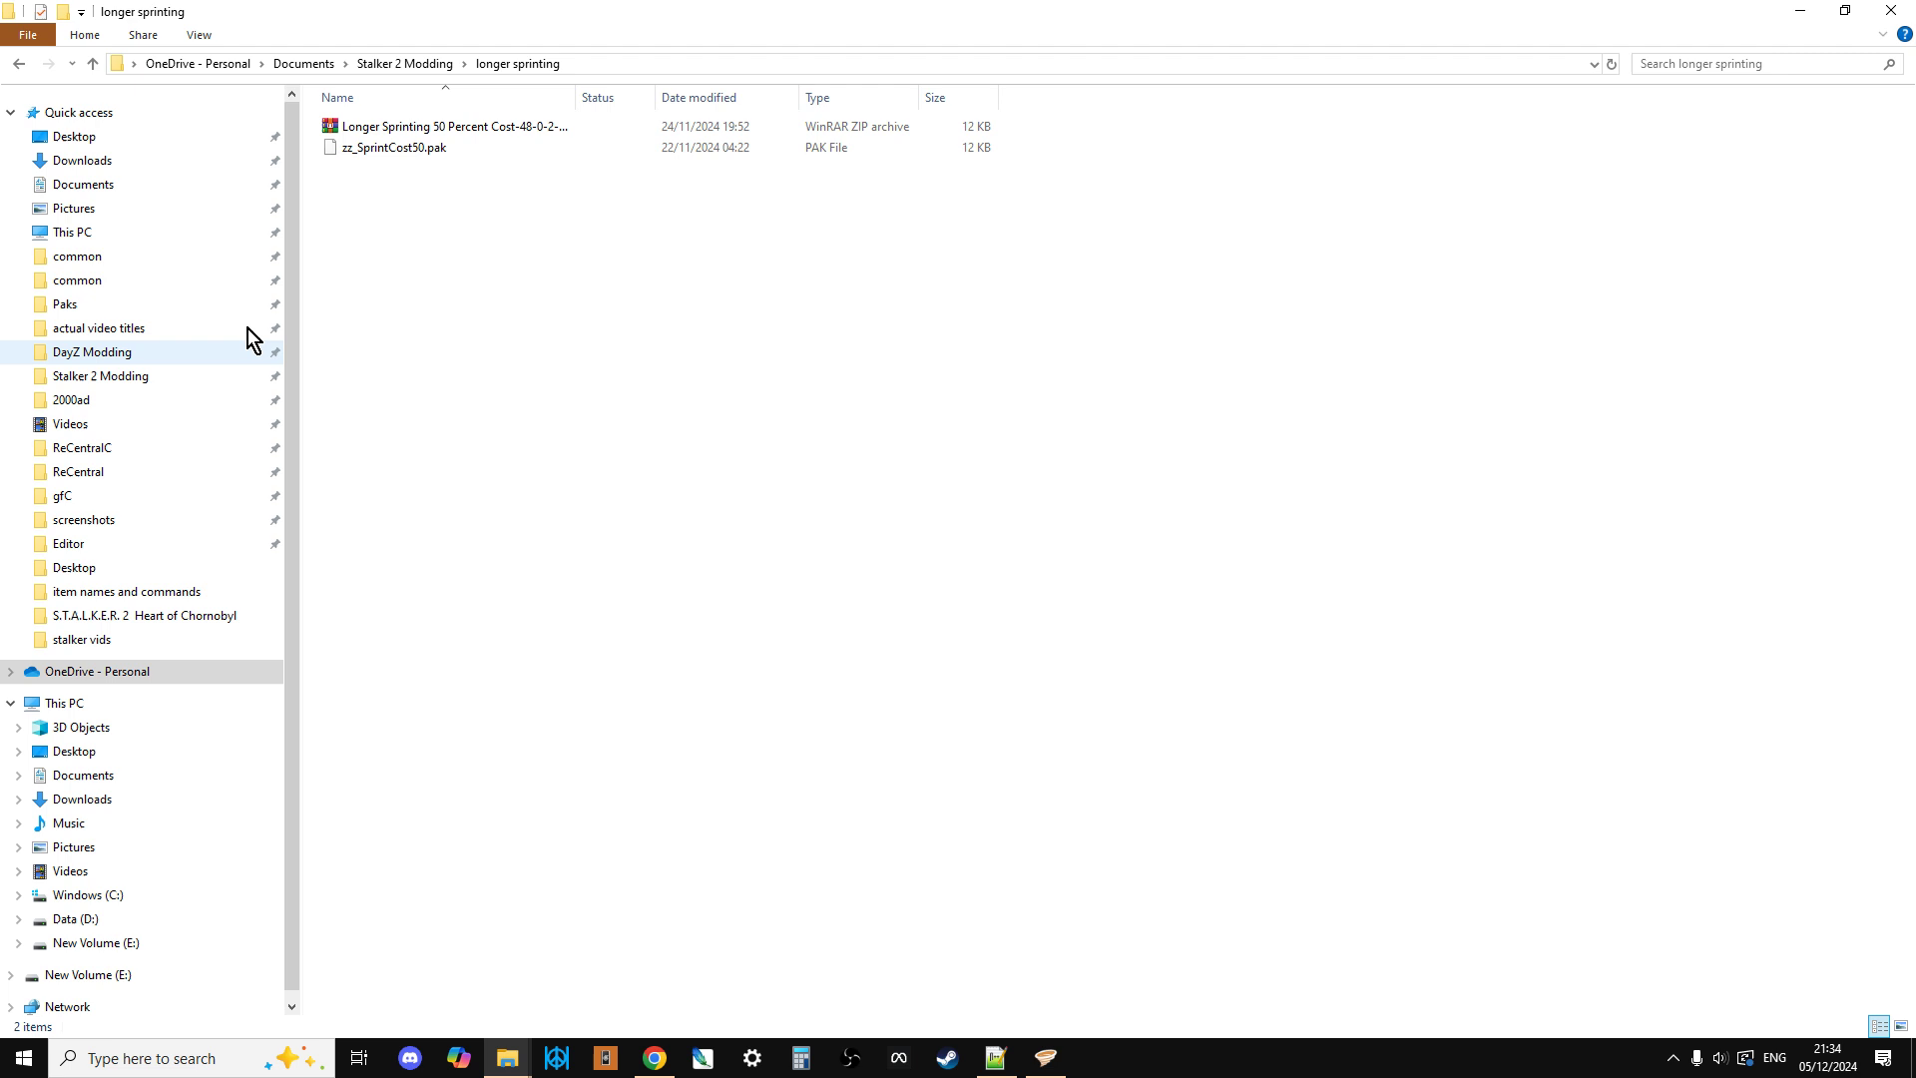
left_click(93, 64)
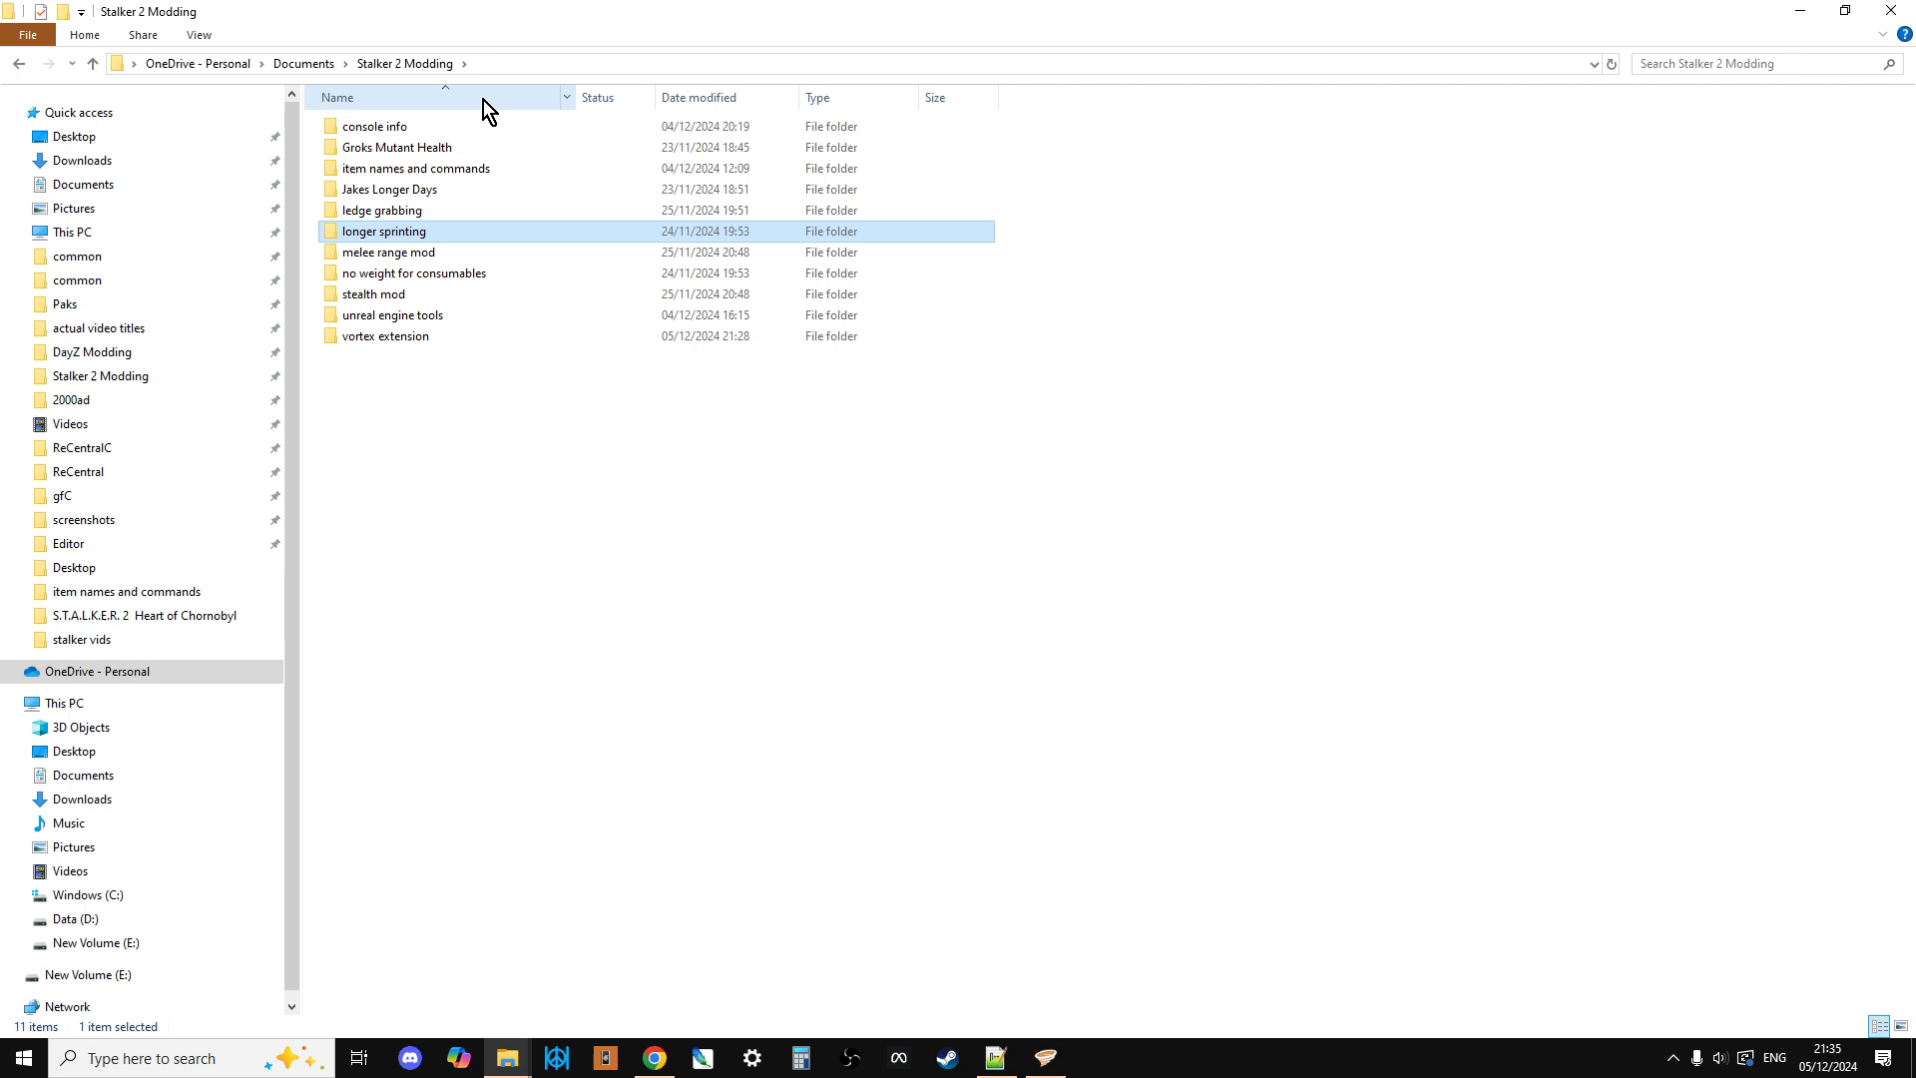
double_click(396, 341)
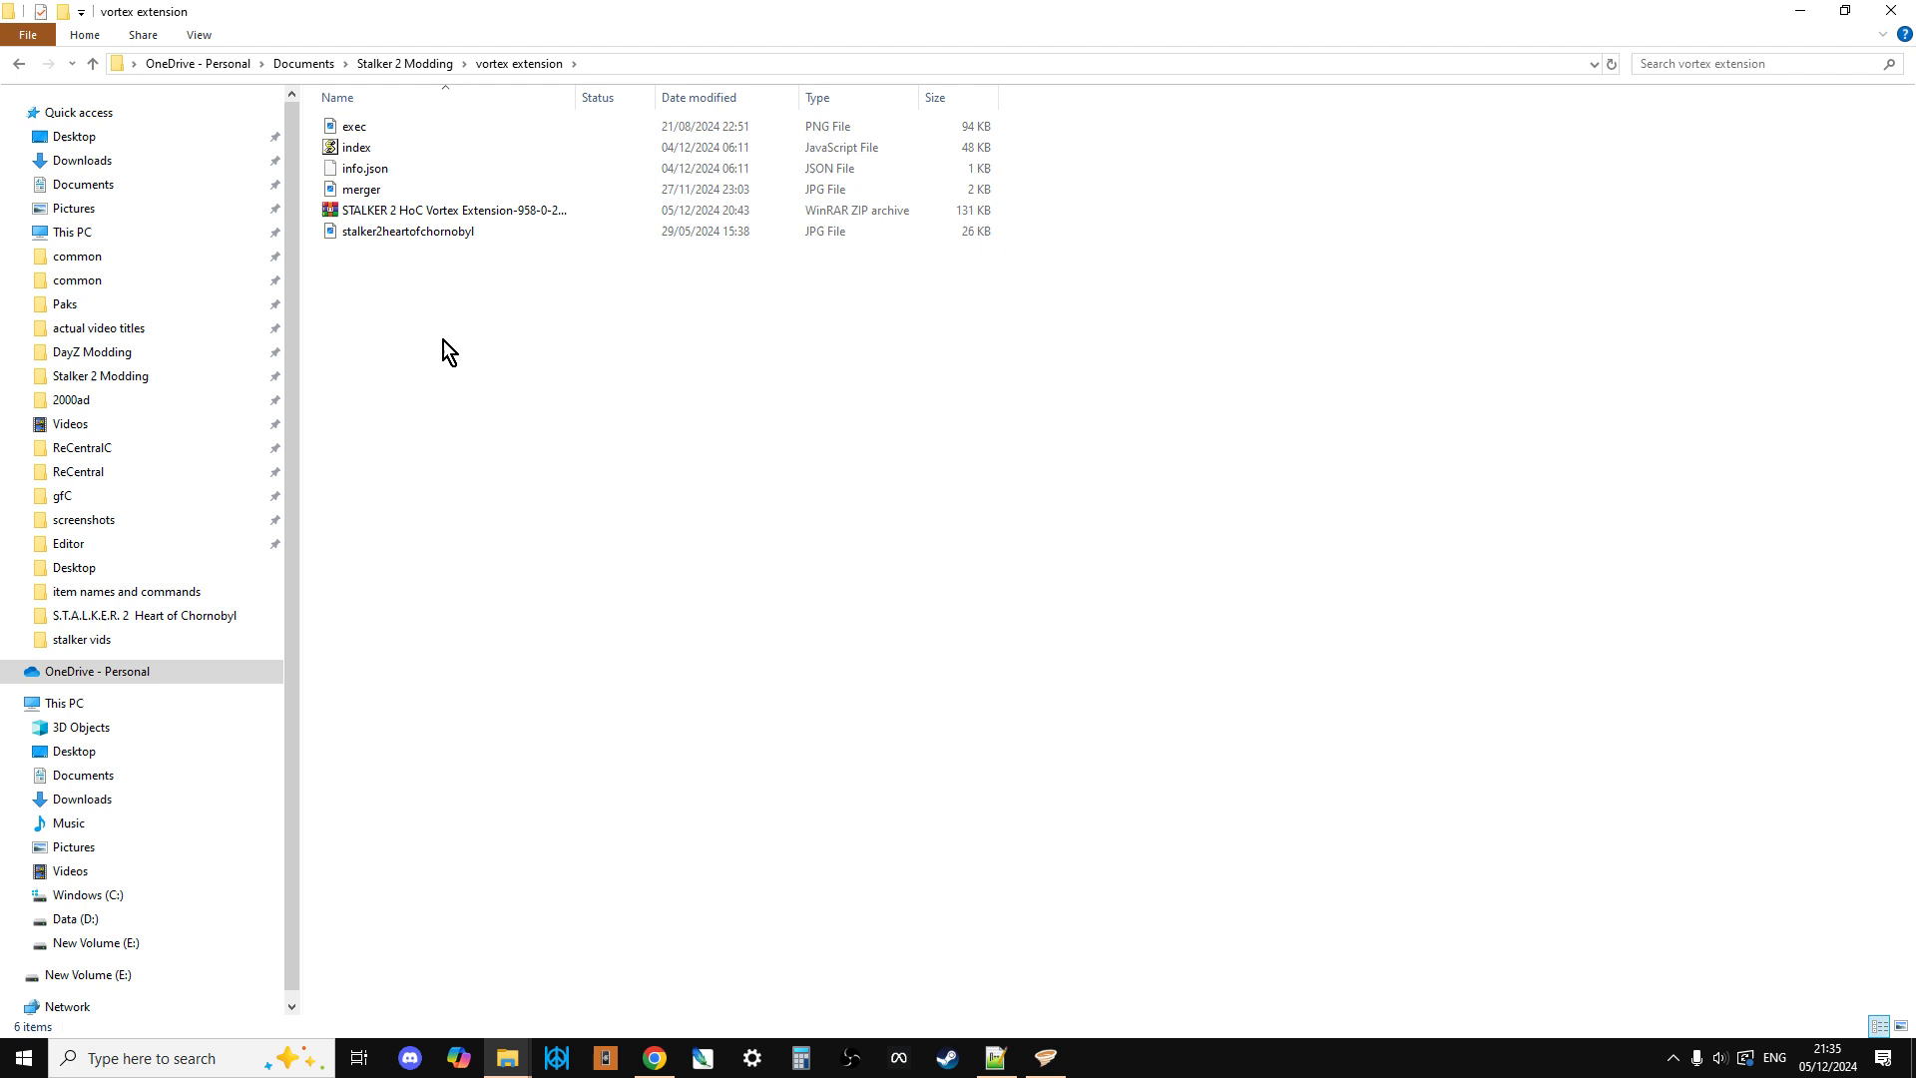
right_click(443, 339)
left_click(429, 419)
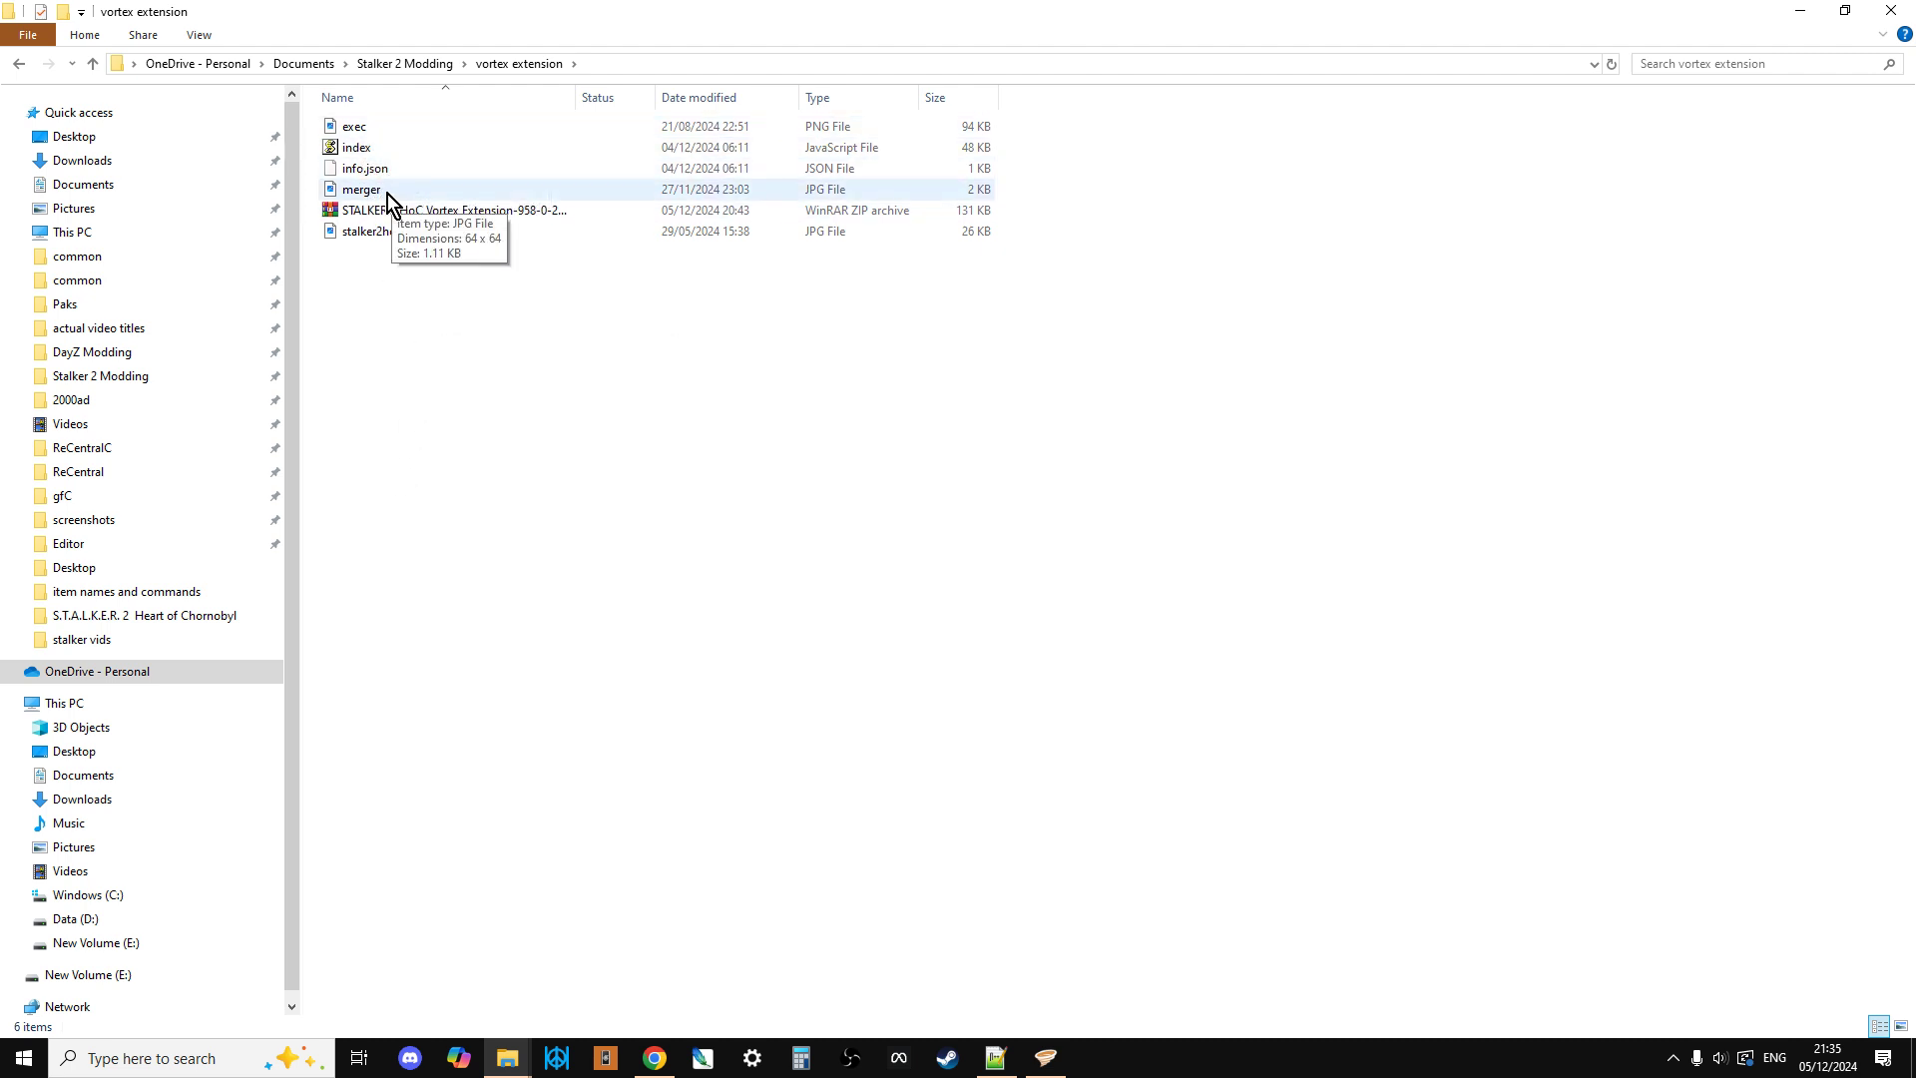
Step: Point out the extracted stalker2heartofchornobyl, merger, exec and info.json files in the vortex extension folder
left_click(420, 239)
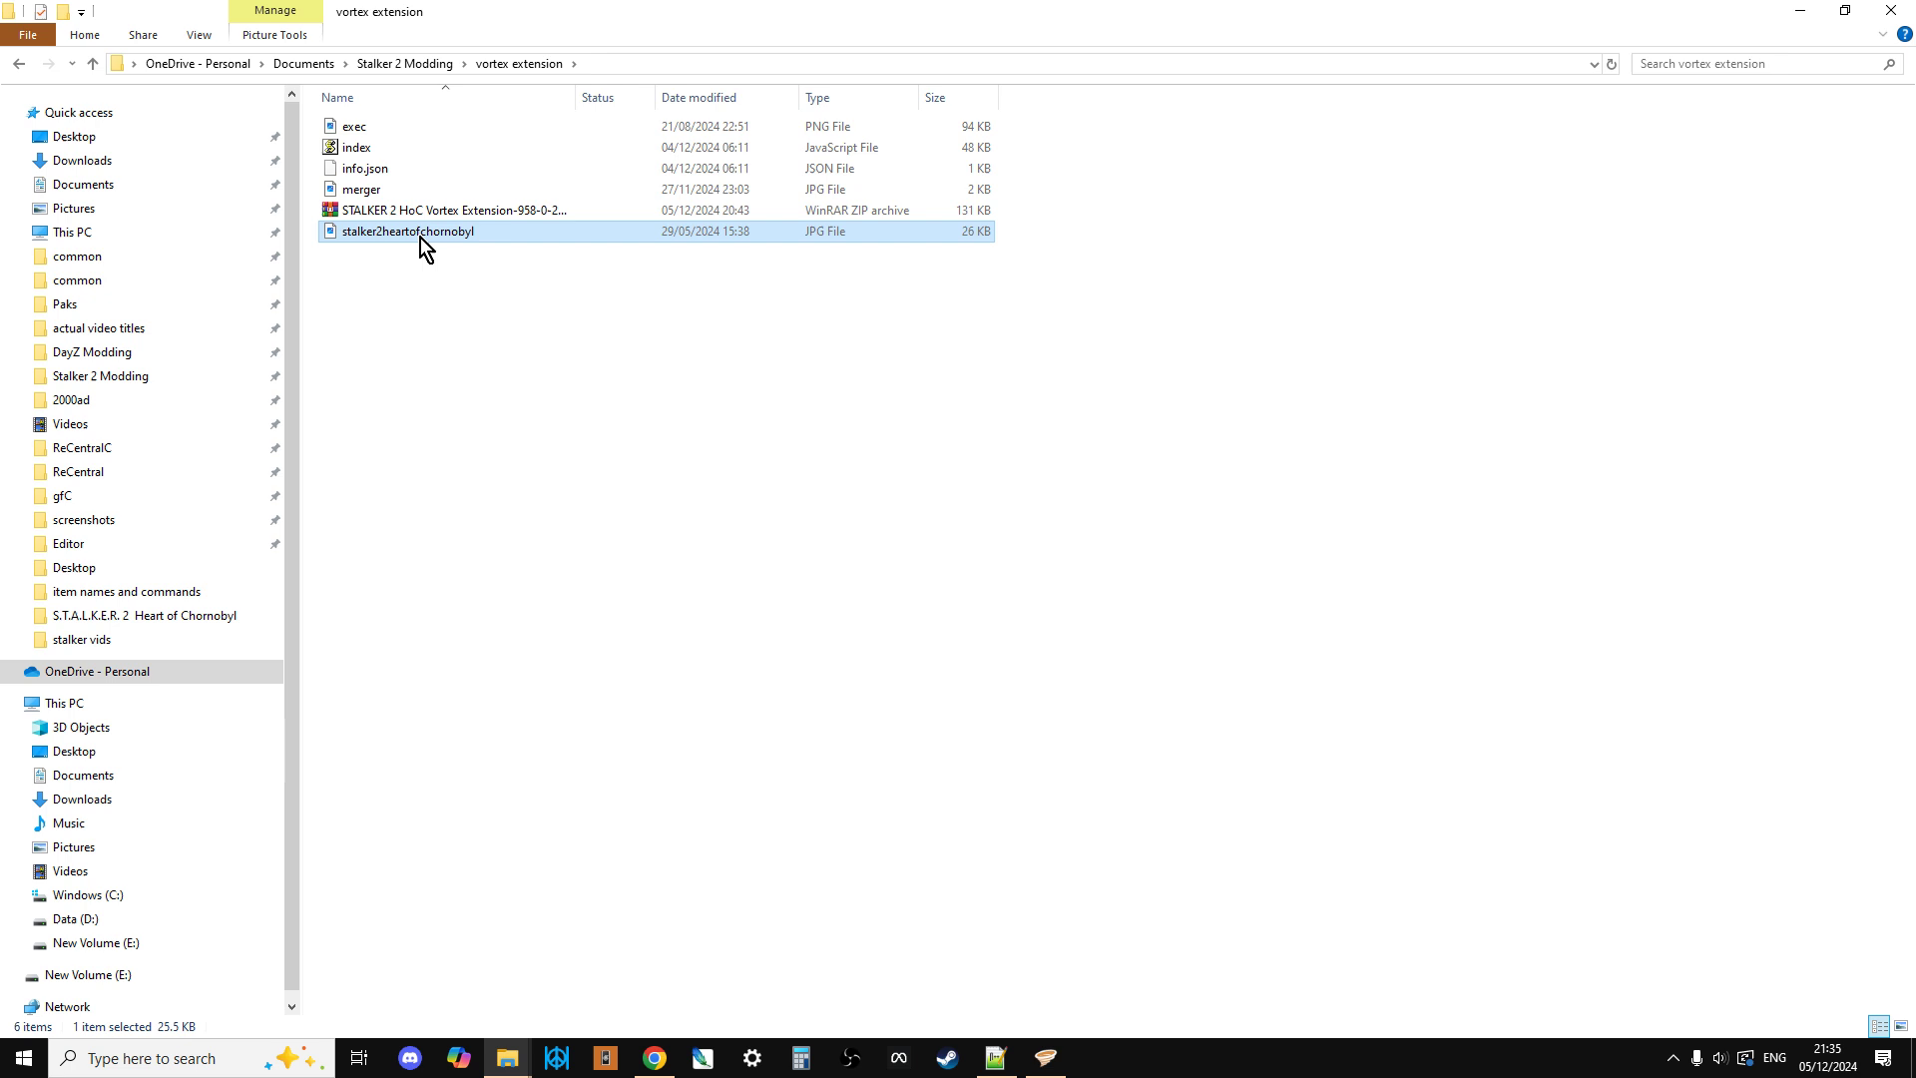
left_click(371, 189)
left_click(358, 128)
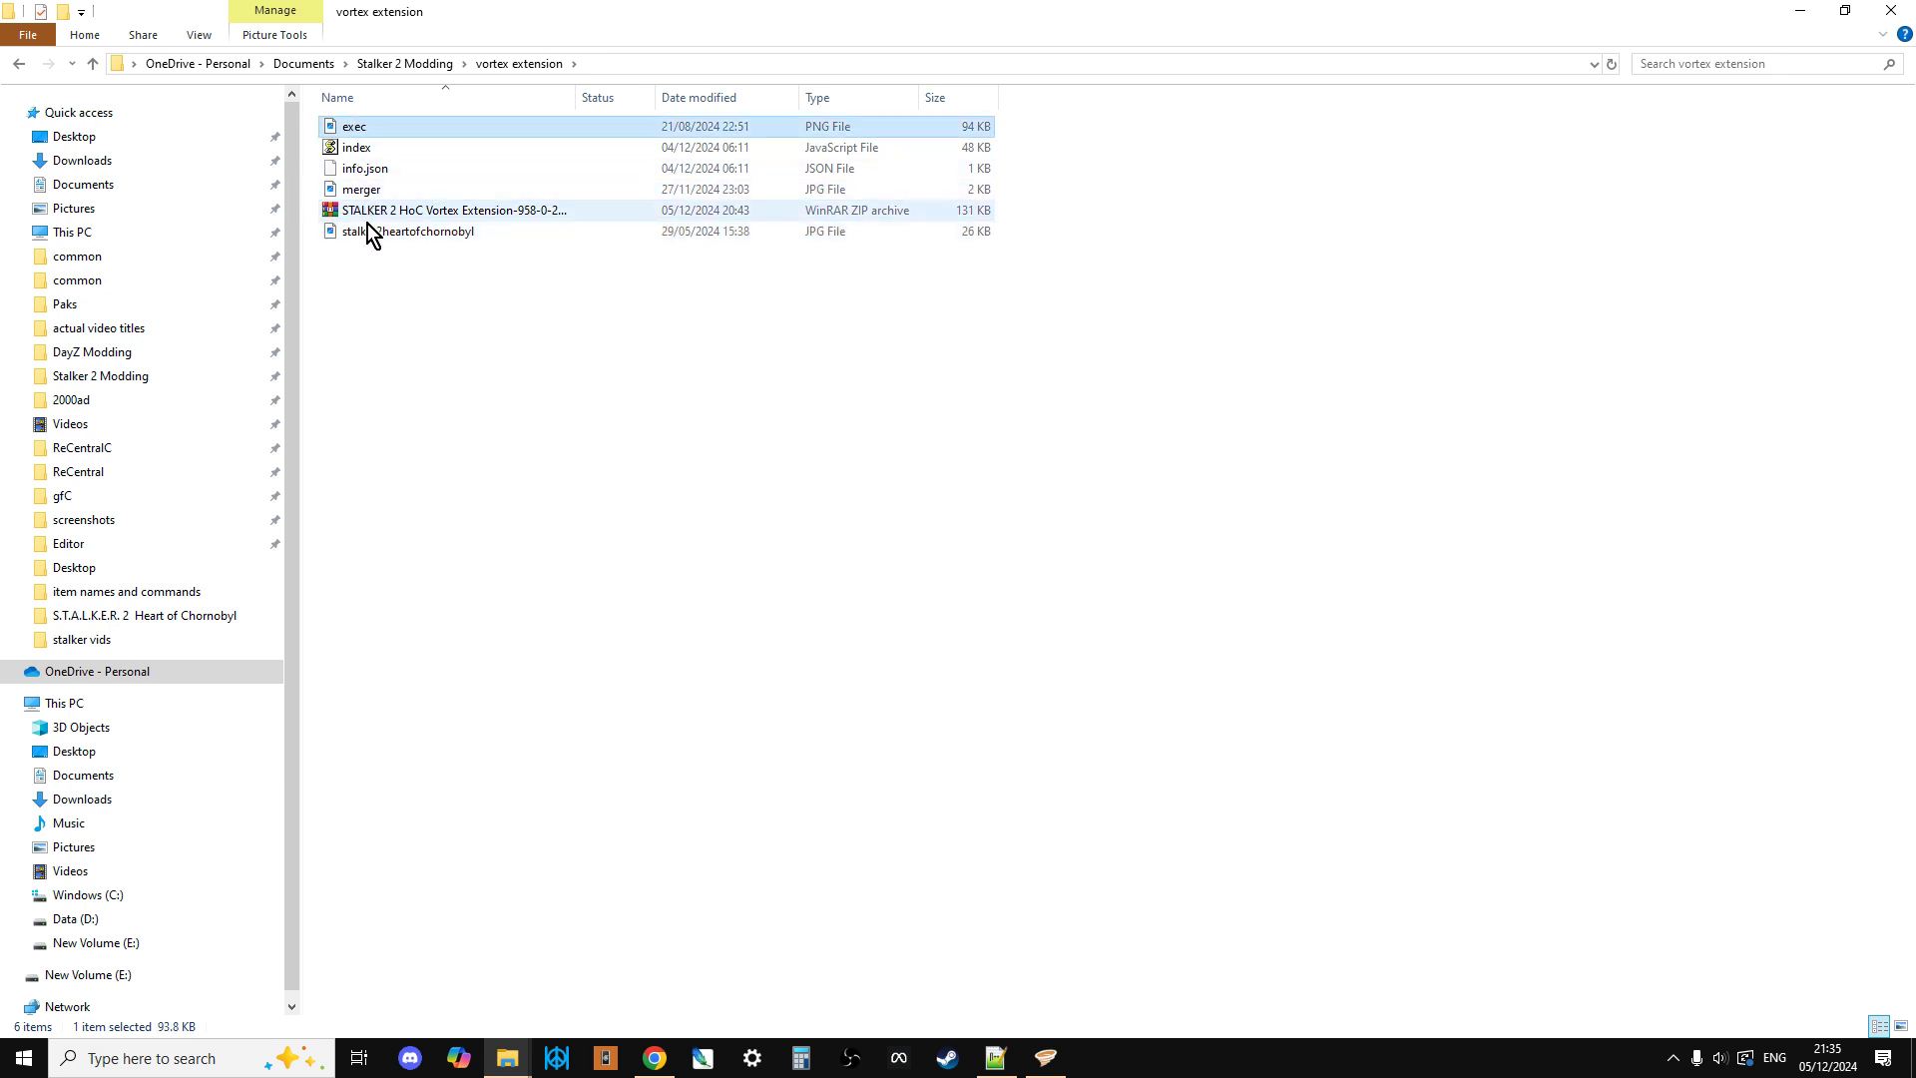
left_click(378, 170)
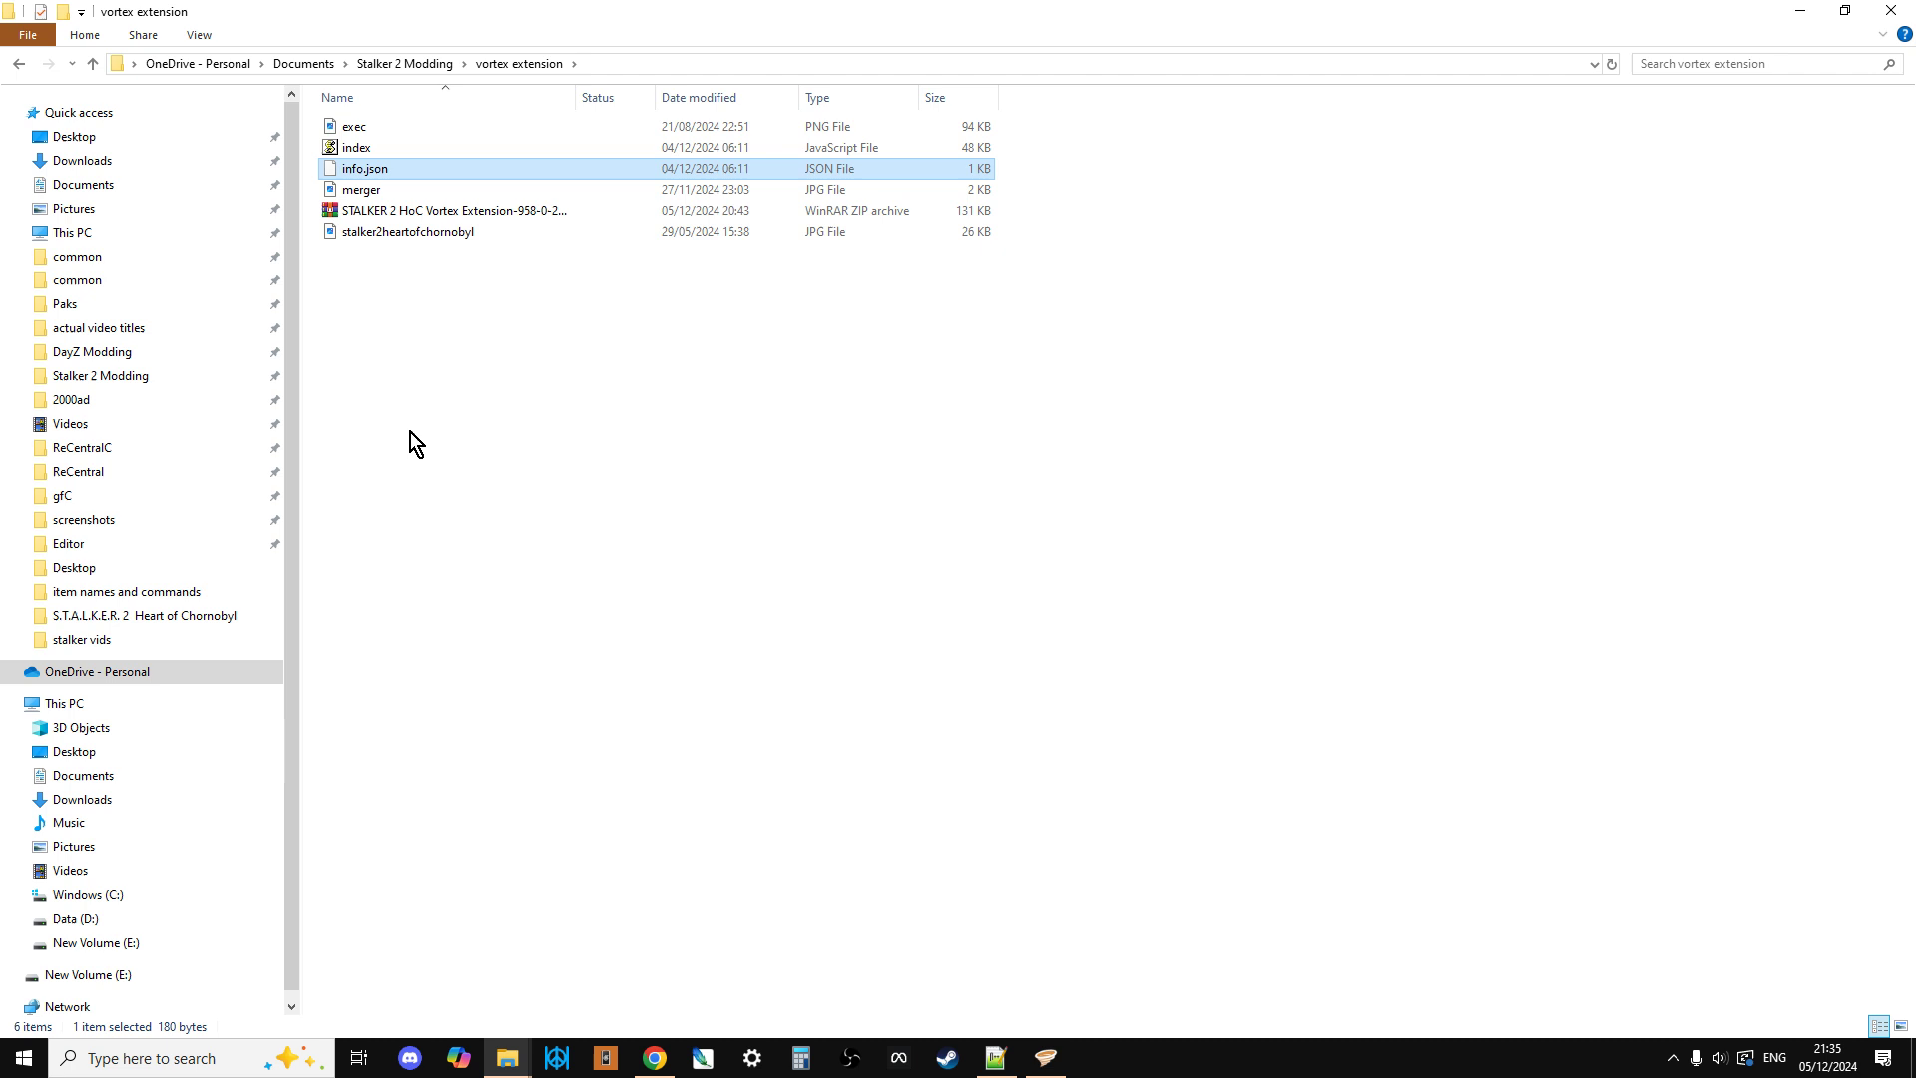
Step: Show the full path of the Vortex plugins folder and the option for creating a new folder in it
left_click(511, 1072)
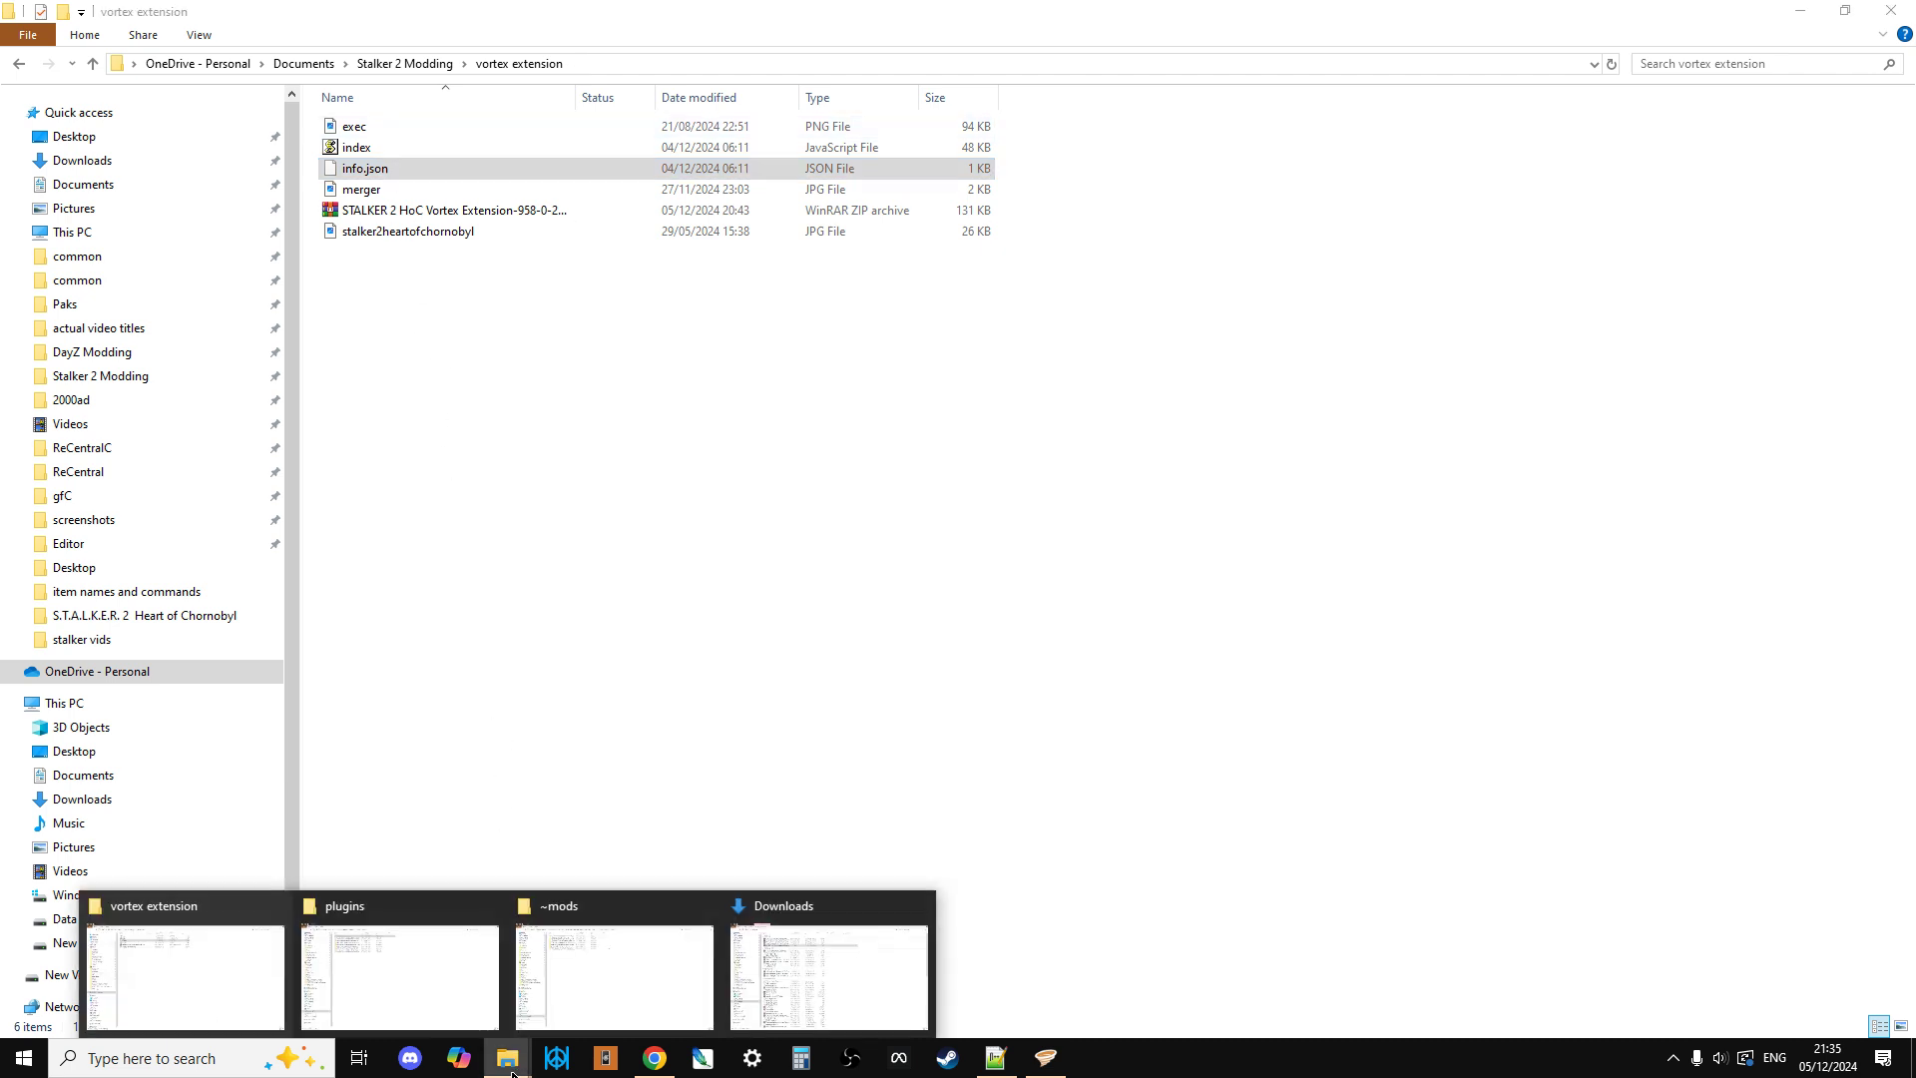
left_click(427, 919)
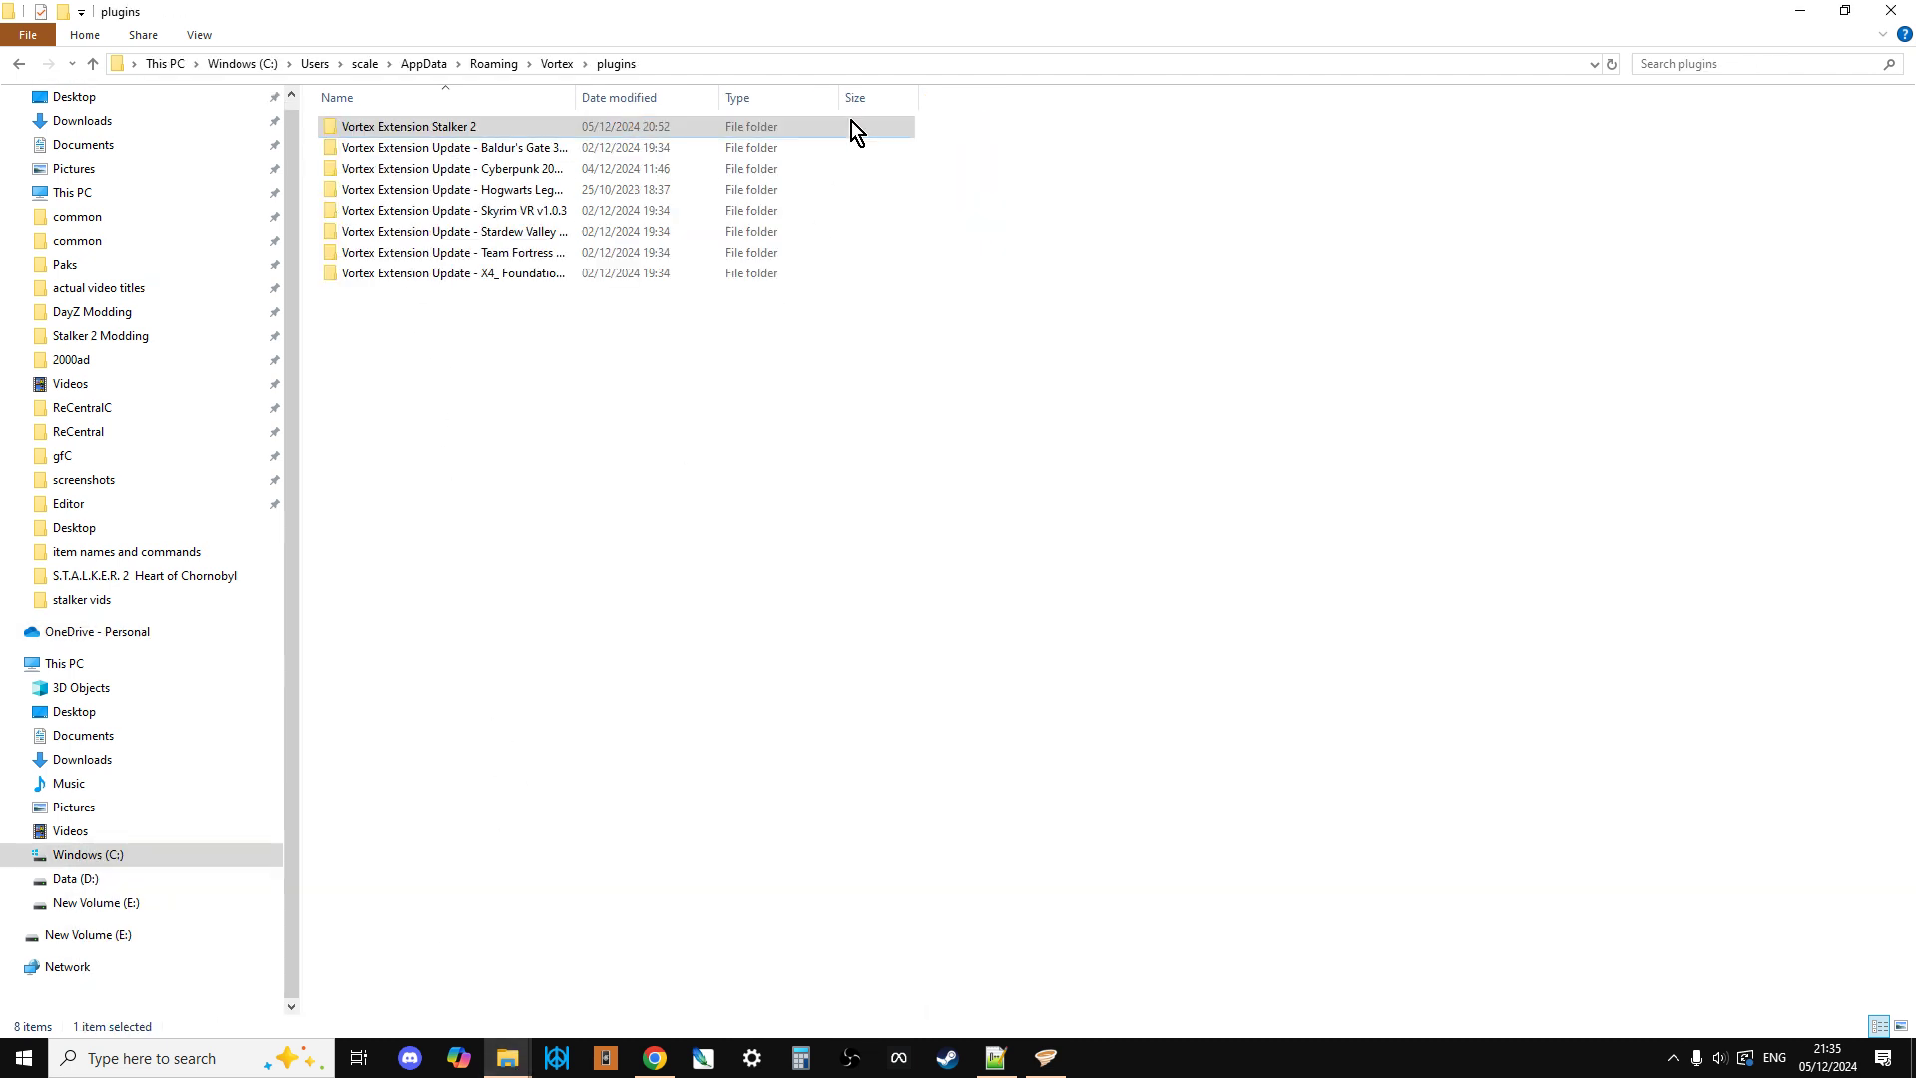
left_click(872, 70)
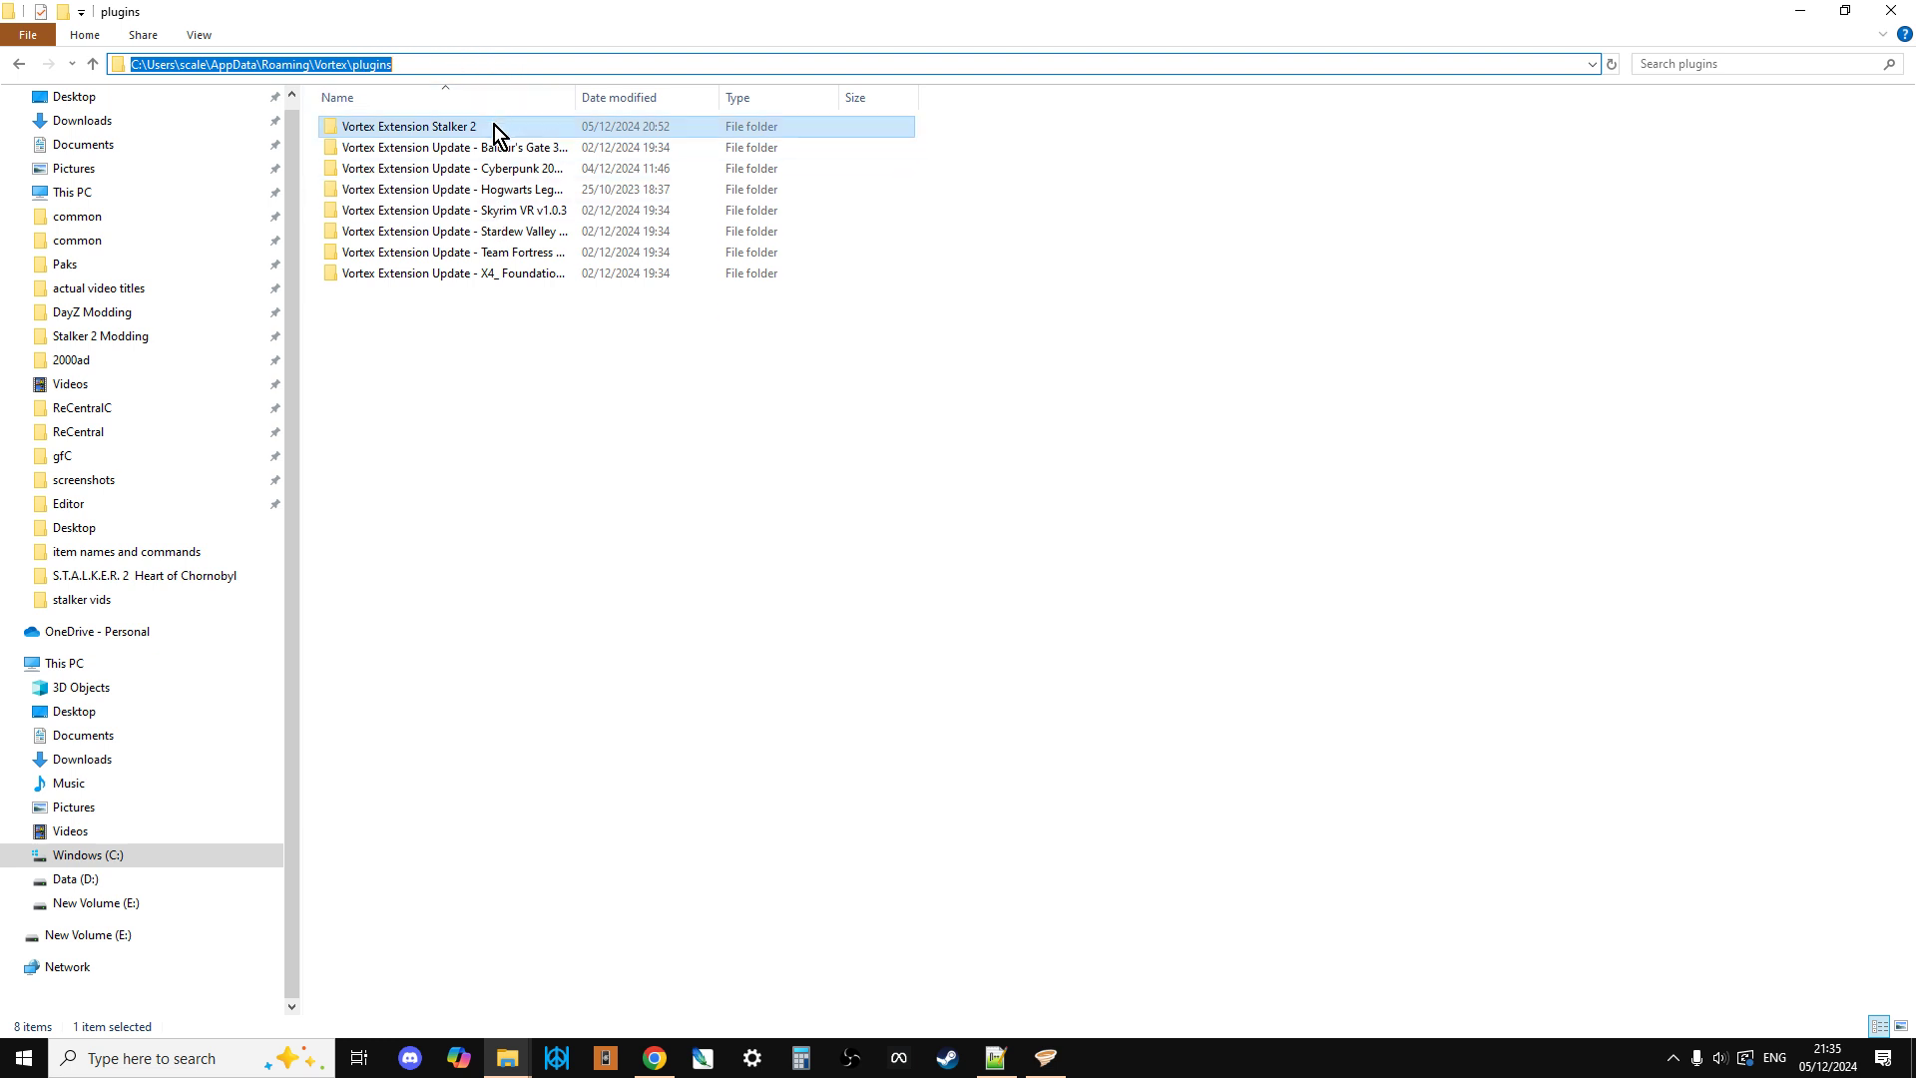
left_click(495, 369)
right_click(459, 361)
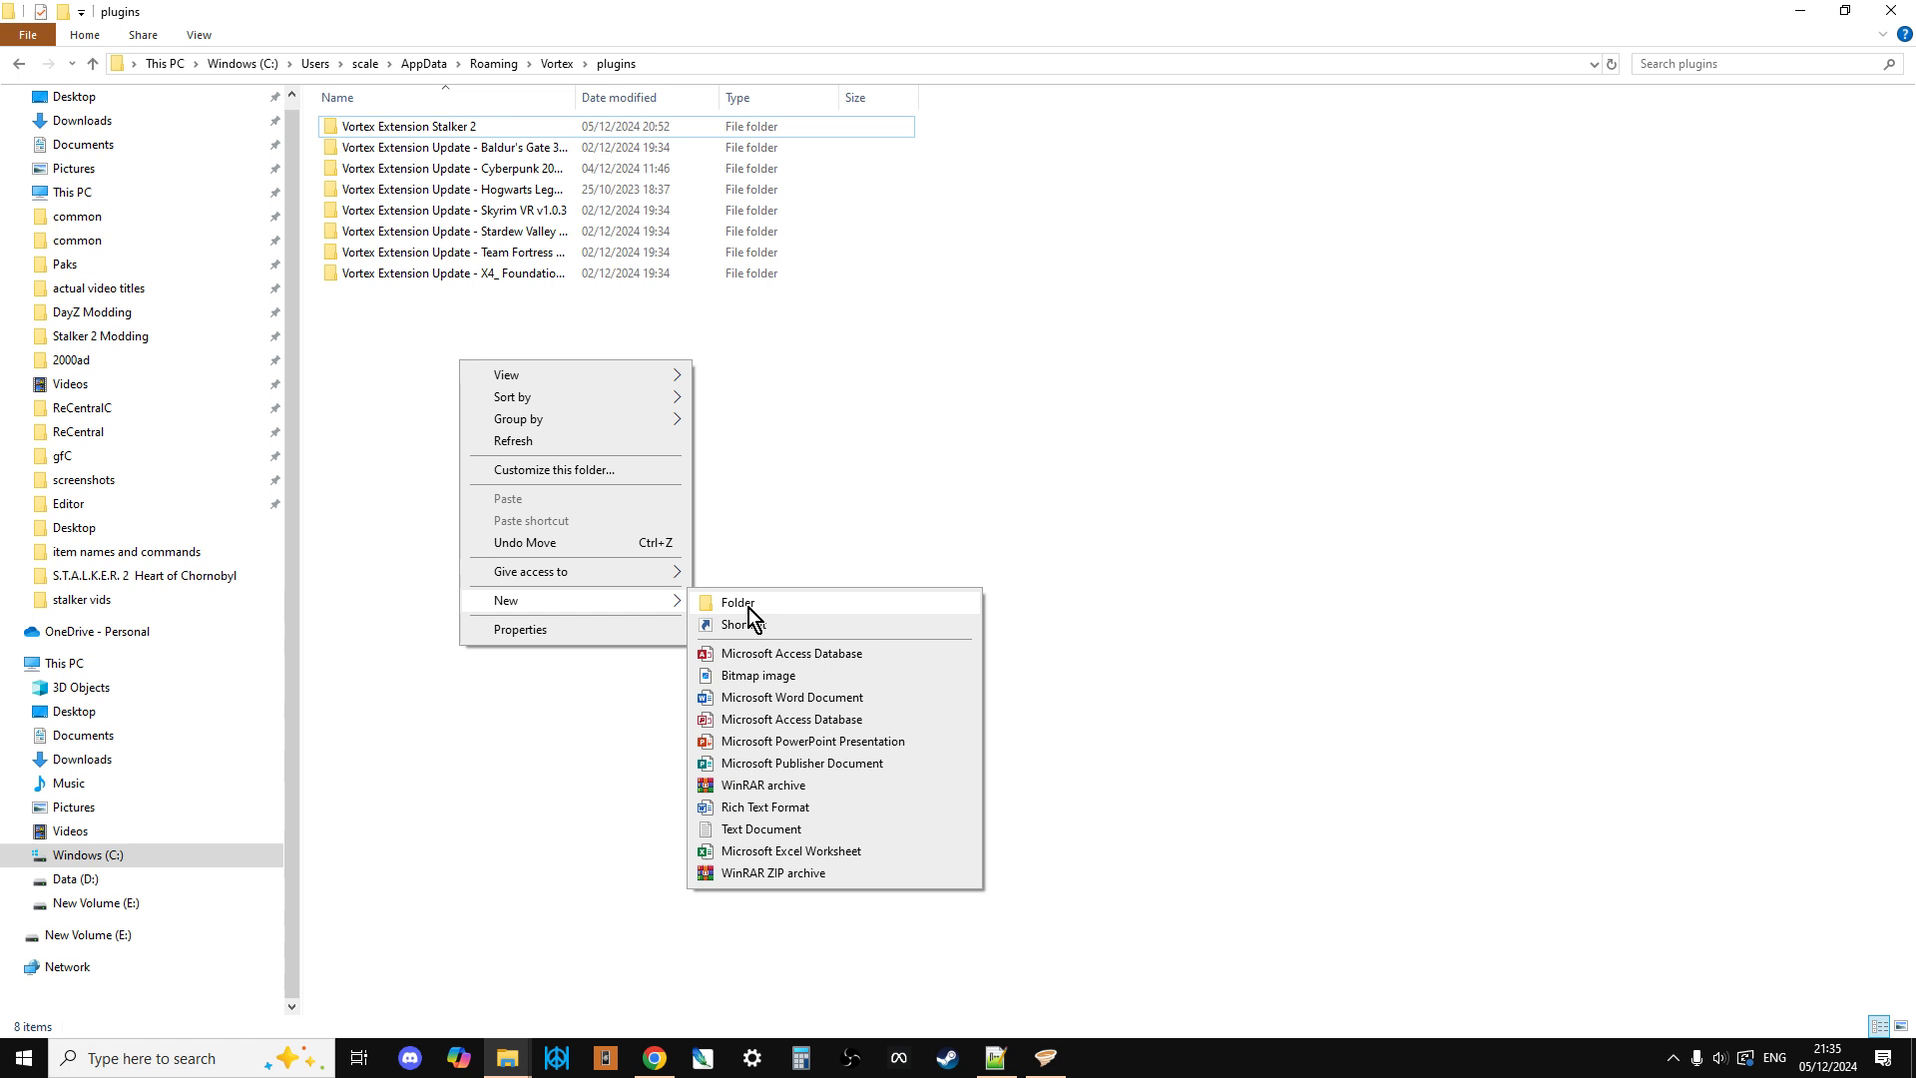
left_click(399, 398)
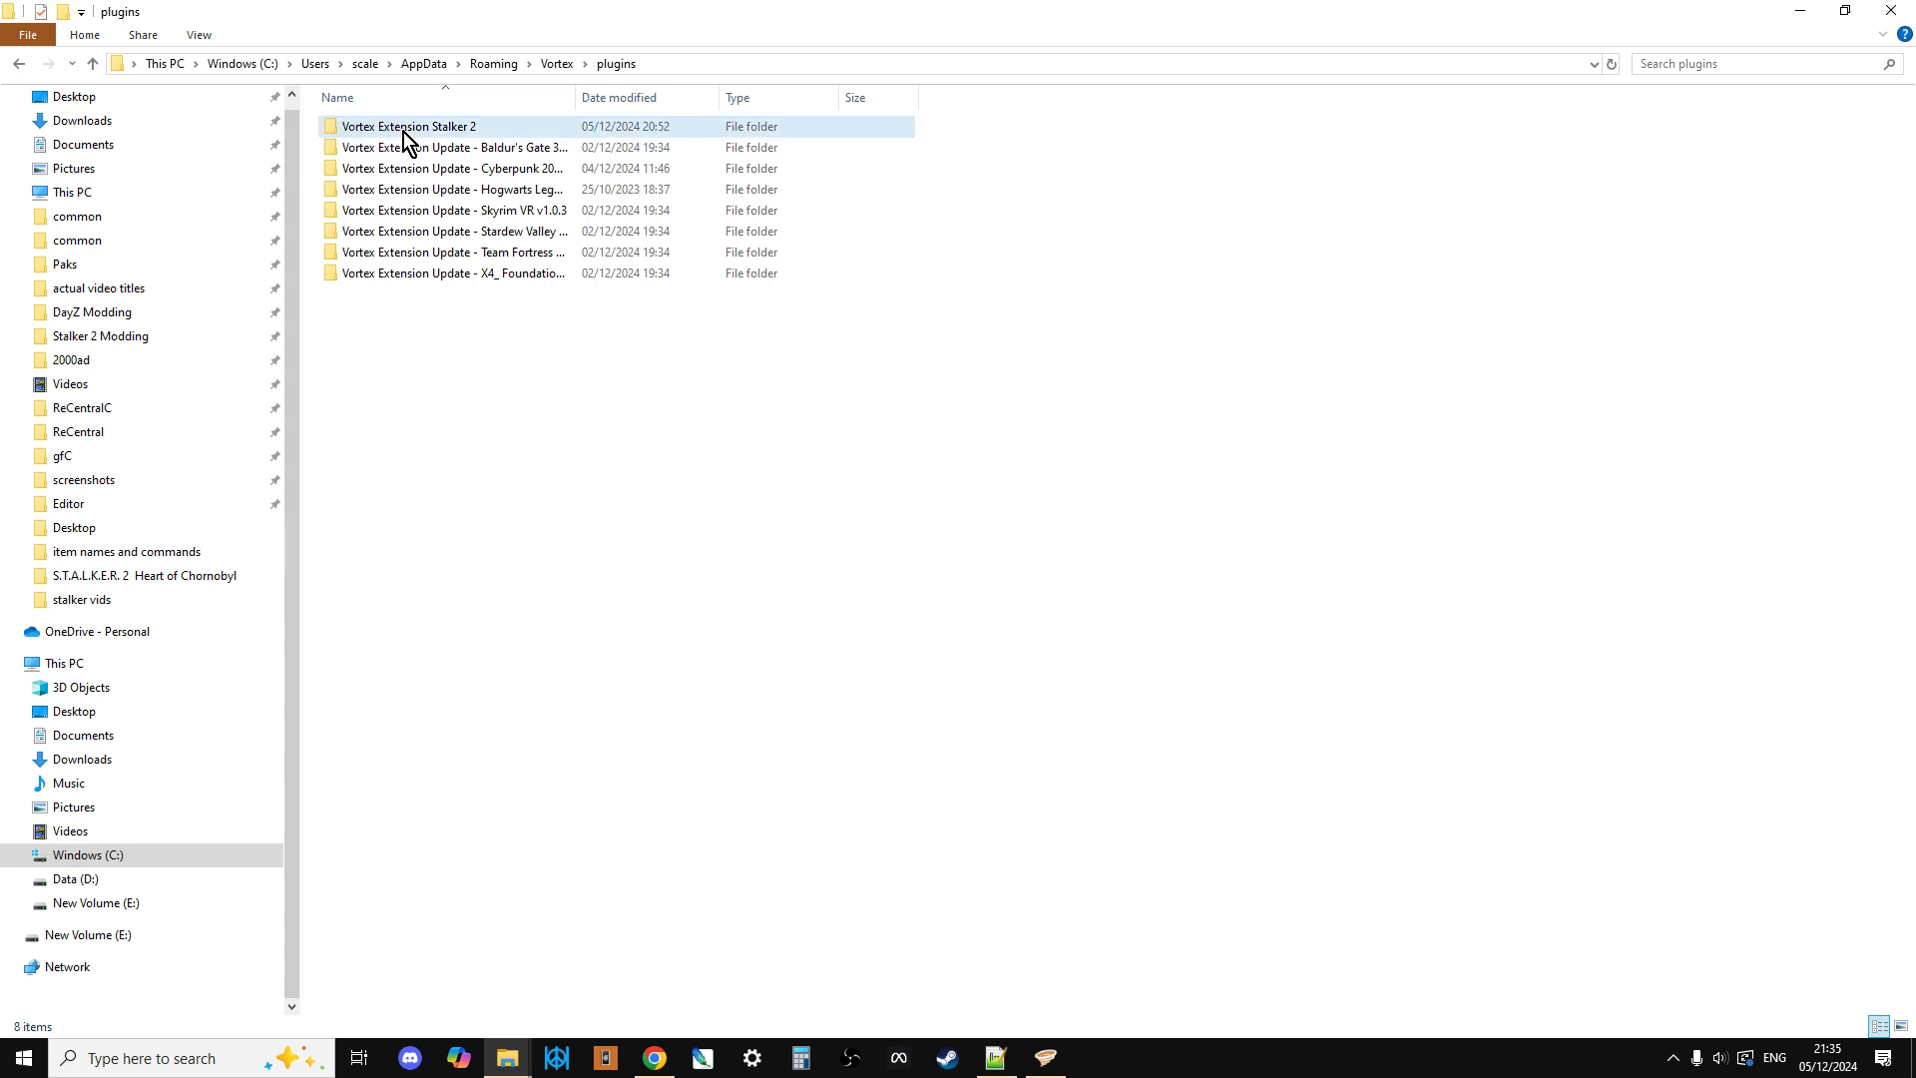
Step: Open the Vortex Extension Stalker 2 folder within plugins to view its files
double_click(441, 128)
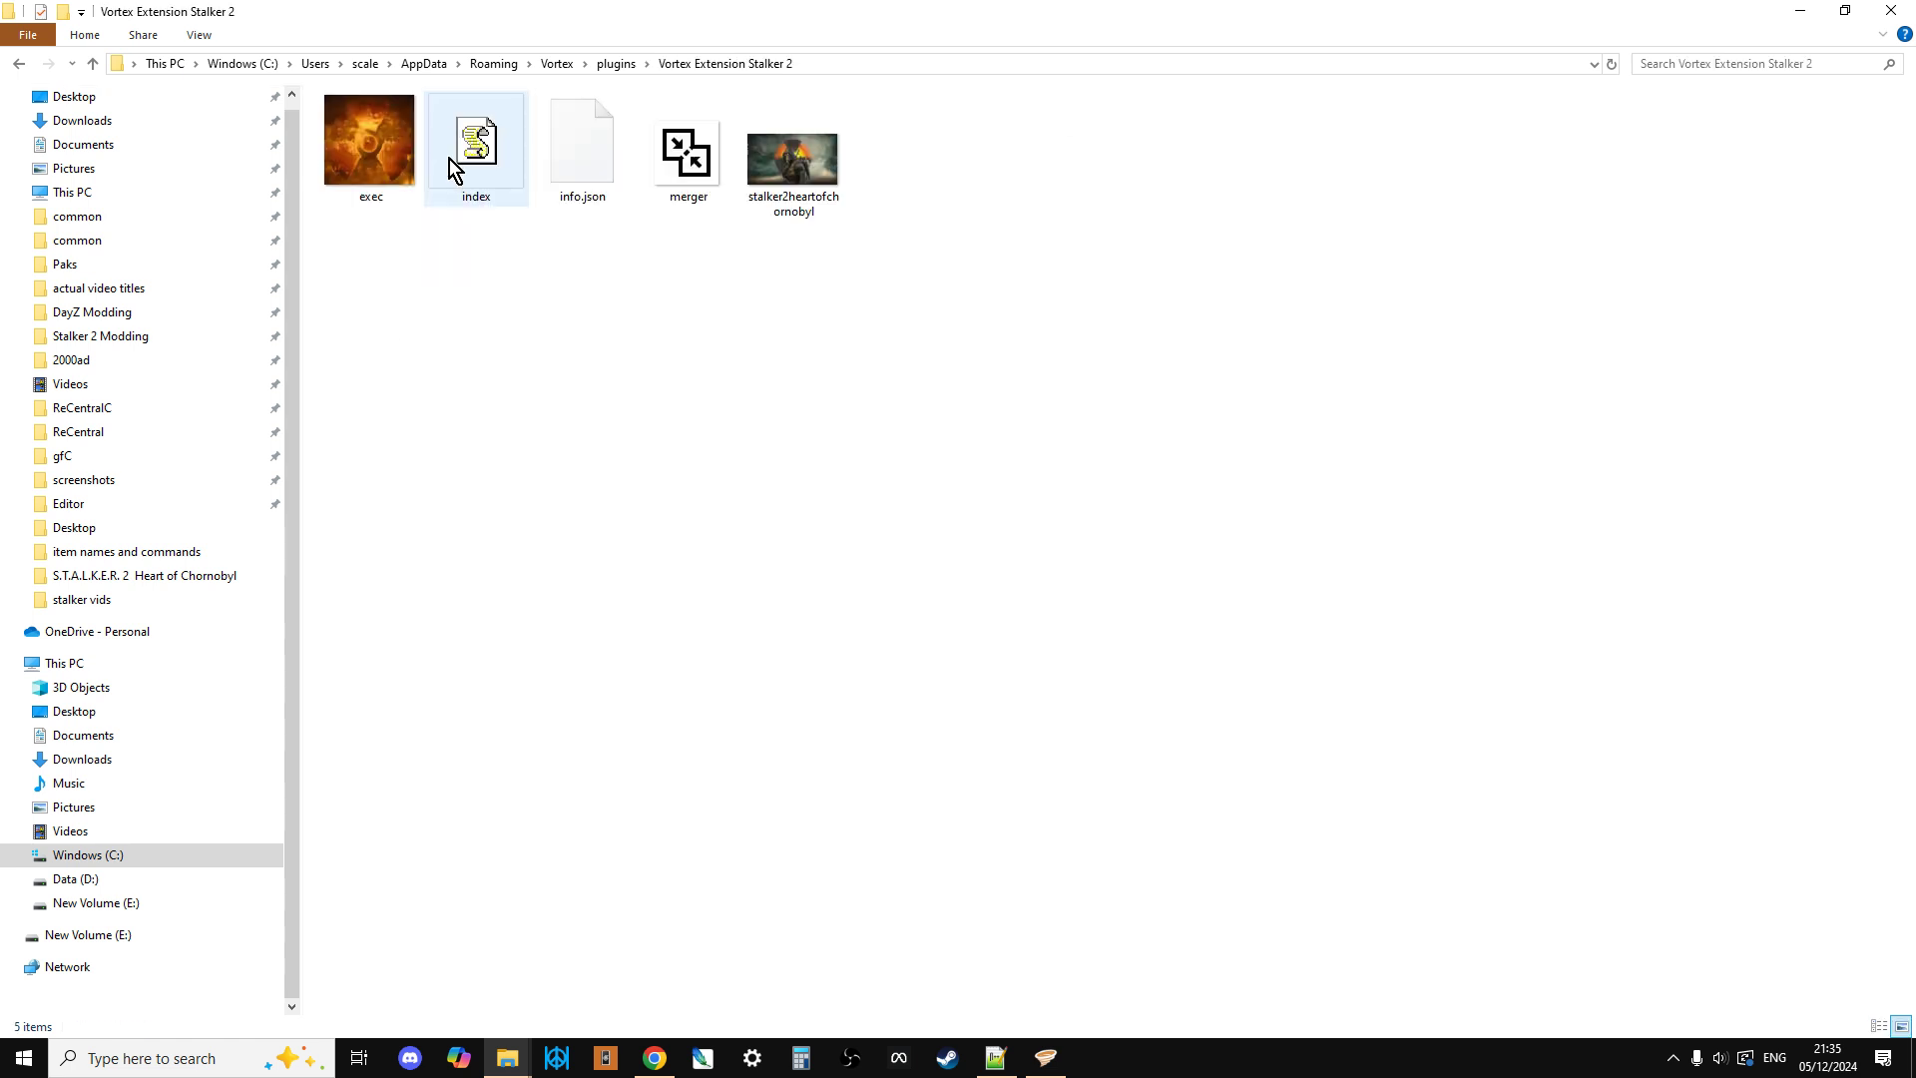
left_click(511, 1062)
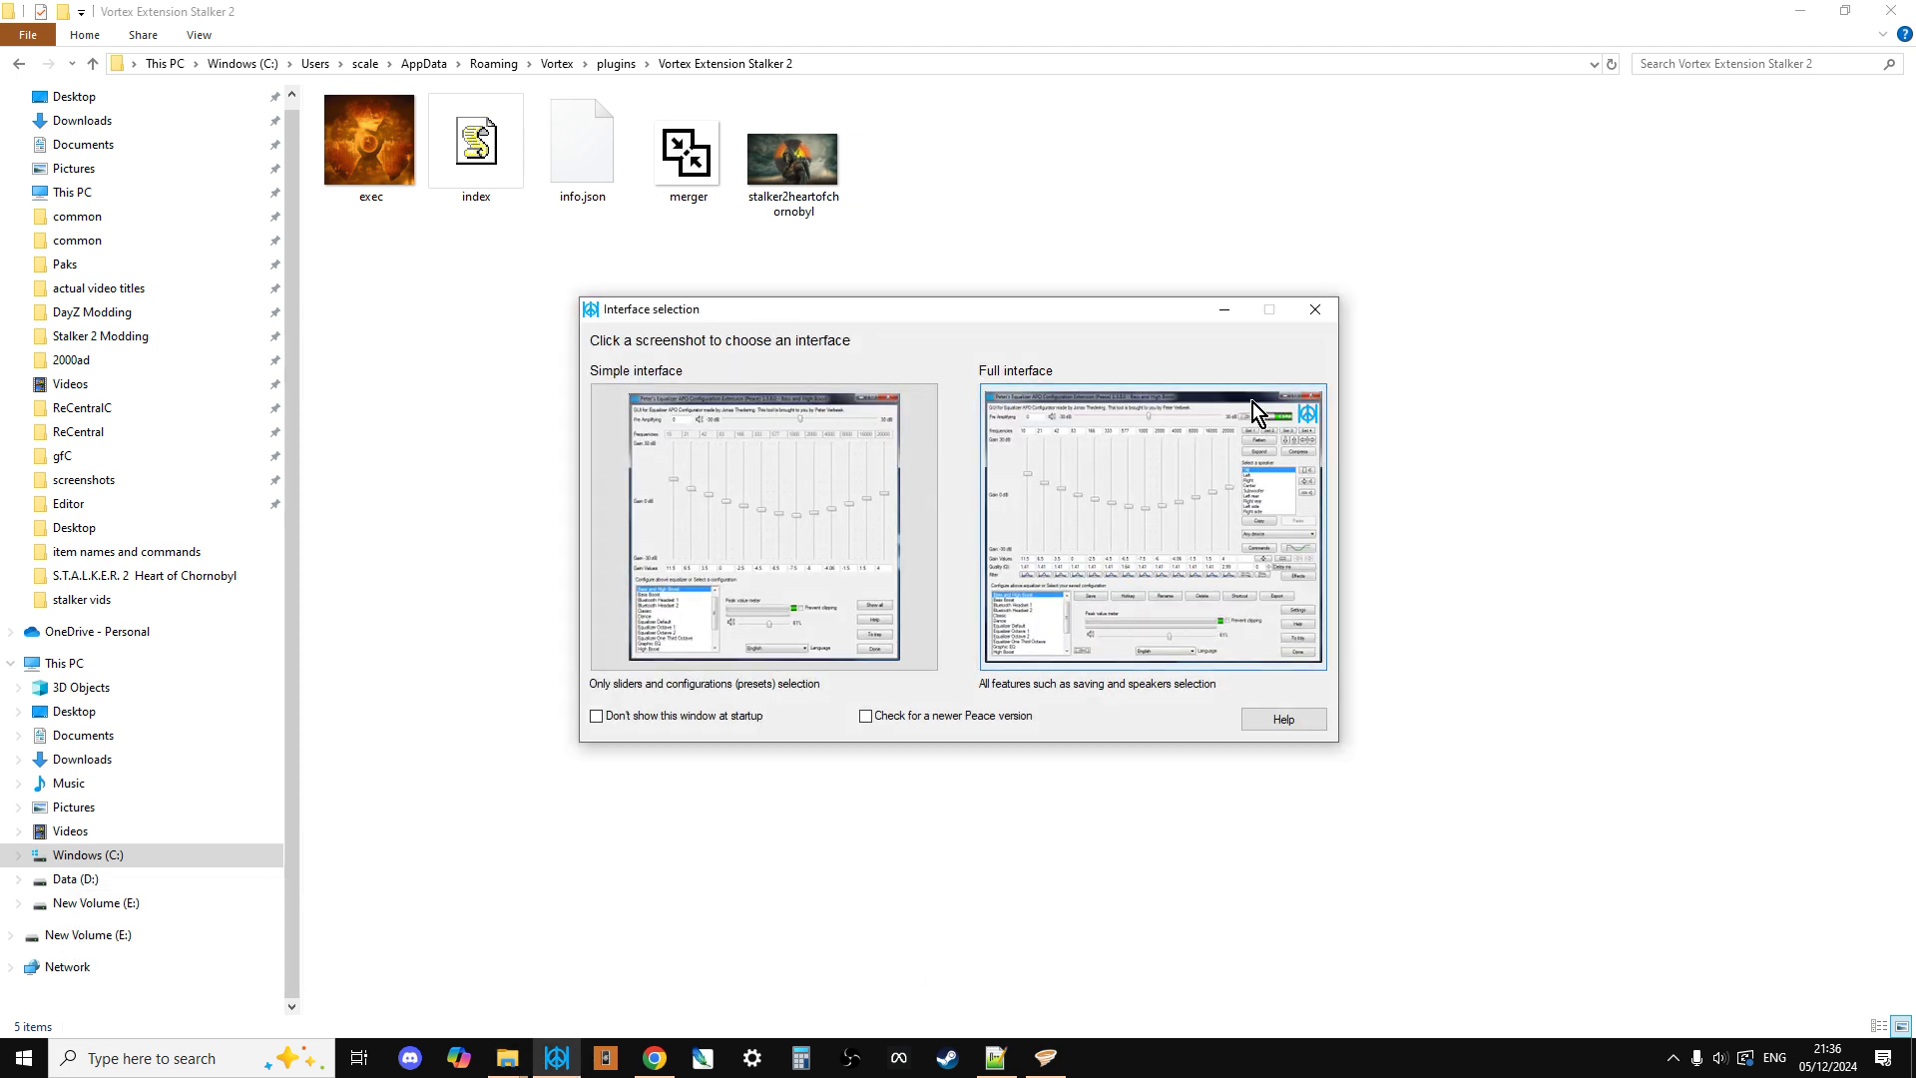
left_click(1316, 309)
Step: Copy the exec, index, info.json, merger and stalker2heartofchornobyl files from the vortex extension folder, leaving out the archive
left_click(508, 1057)
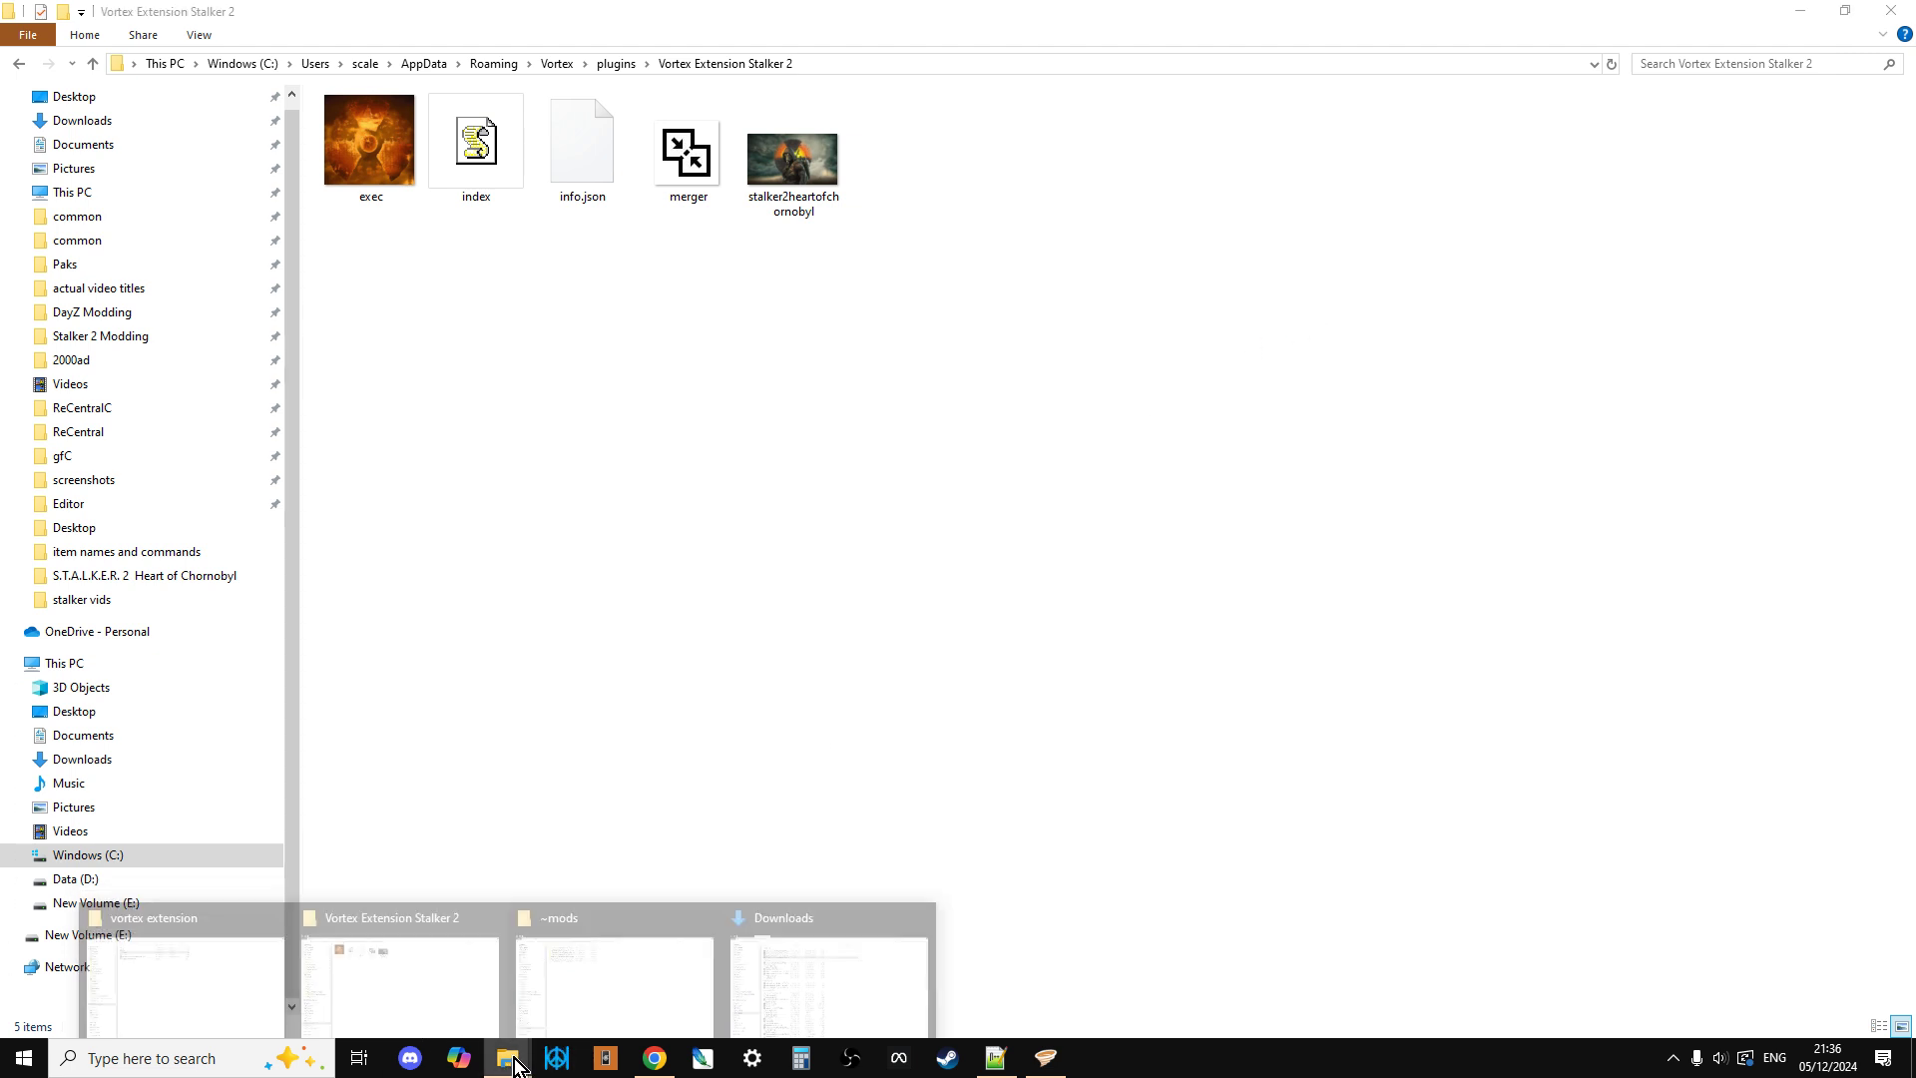
left_click(223, 948)
left_click(367, 125)
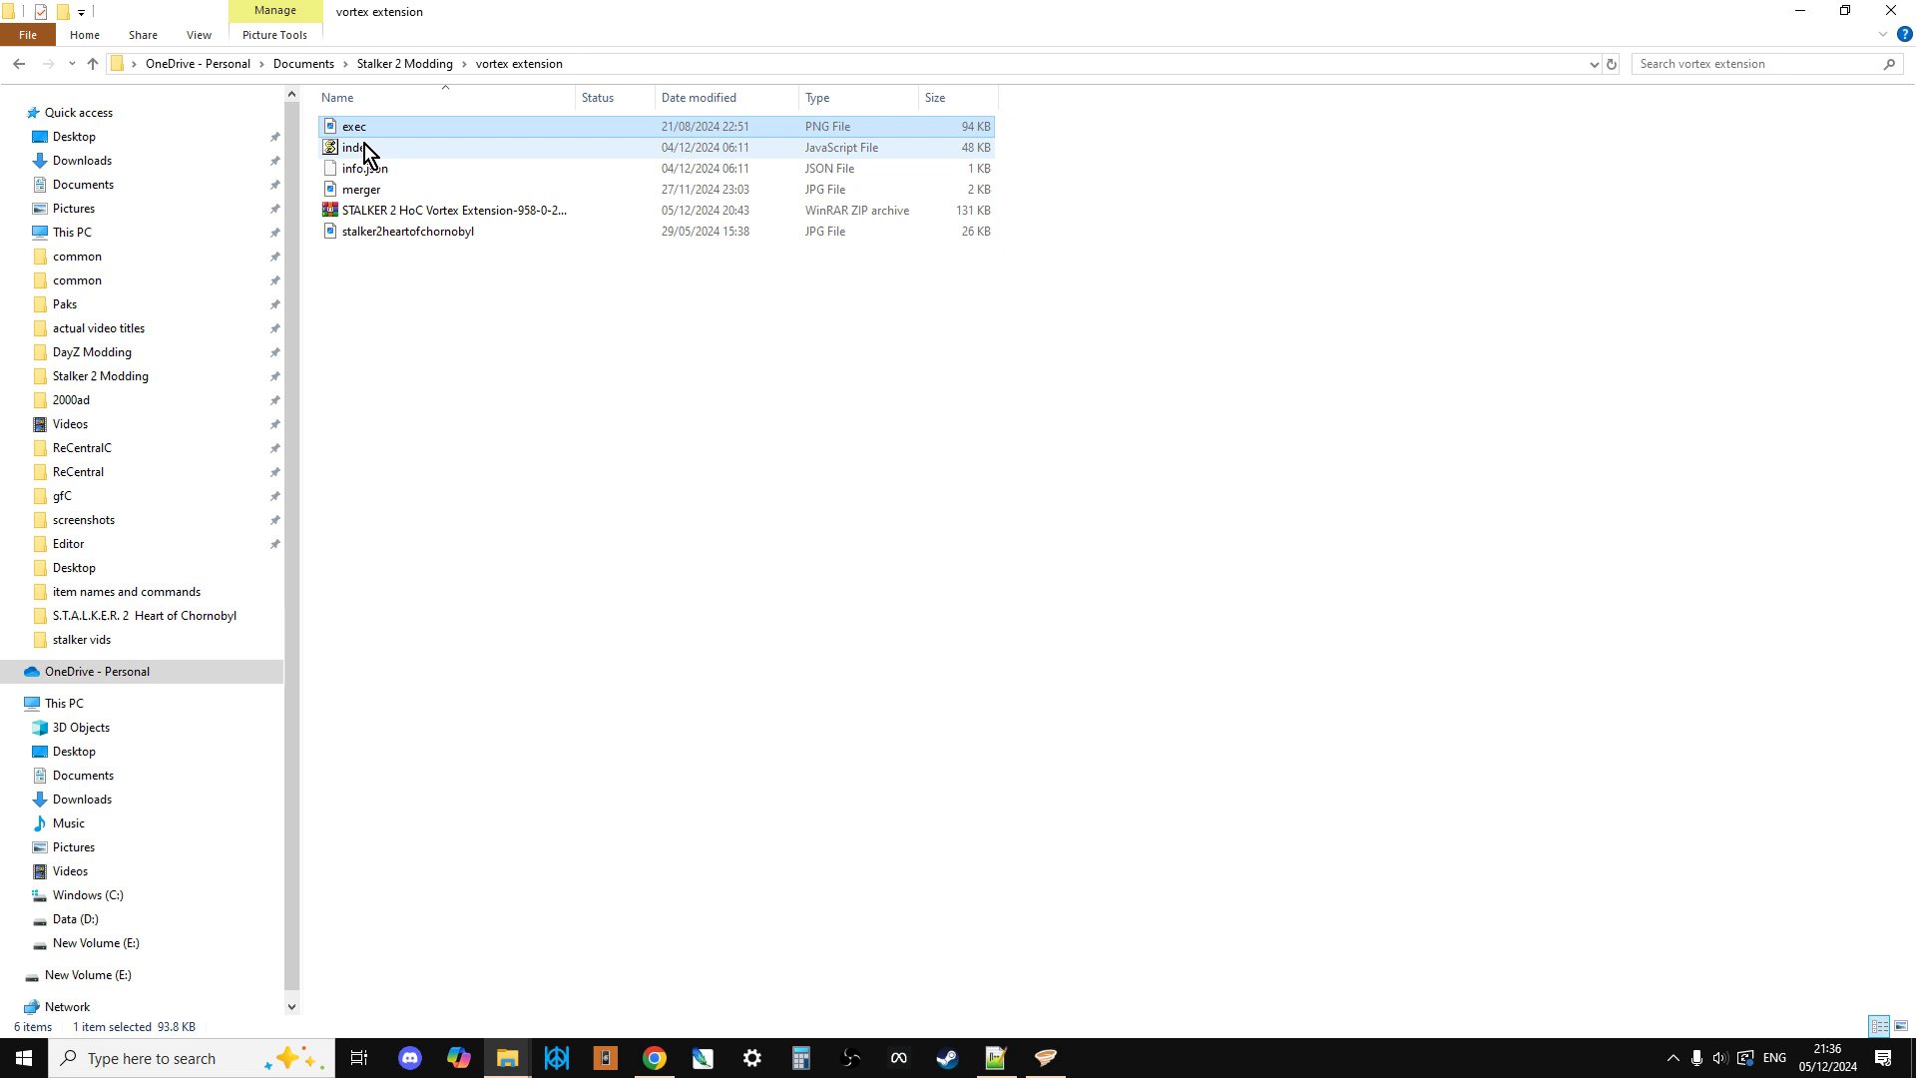
left_click(363, 146, "ctrl")
left_click(365, 168, "ctrl")
left_click(363, 189, "ctrl")
left_click(374, 231, "ctrl")
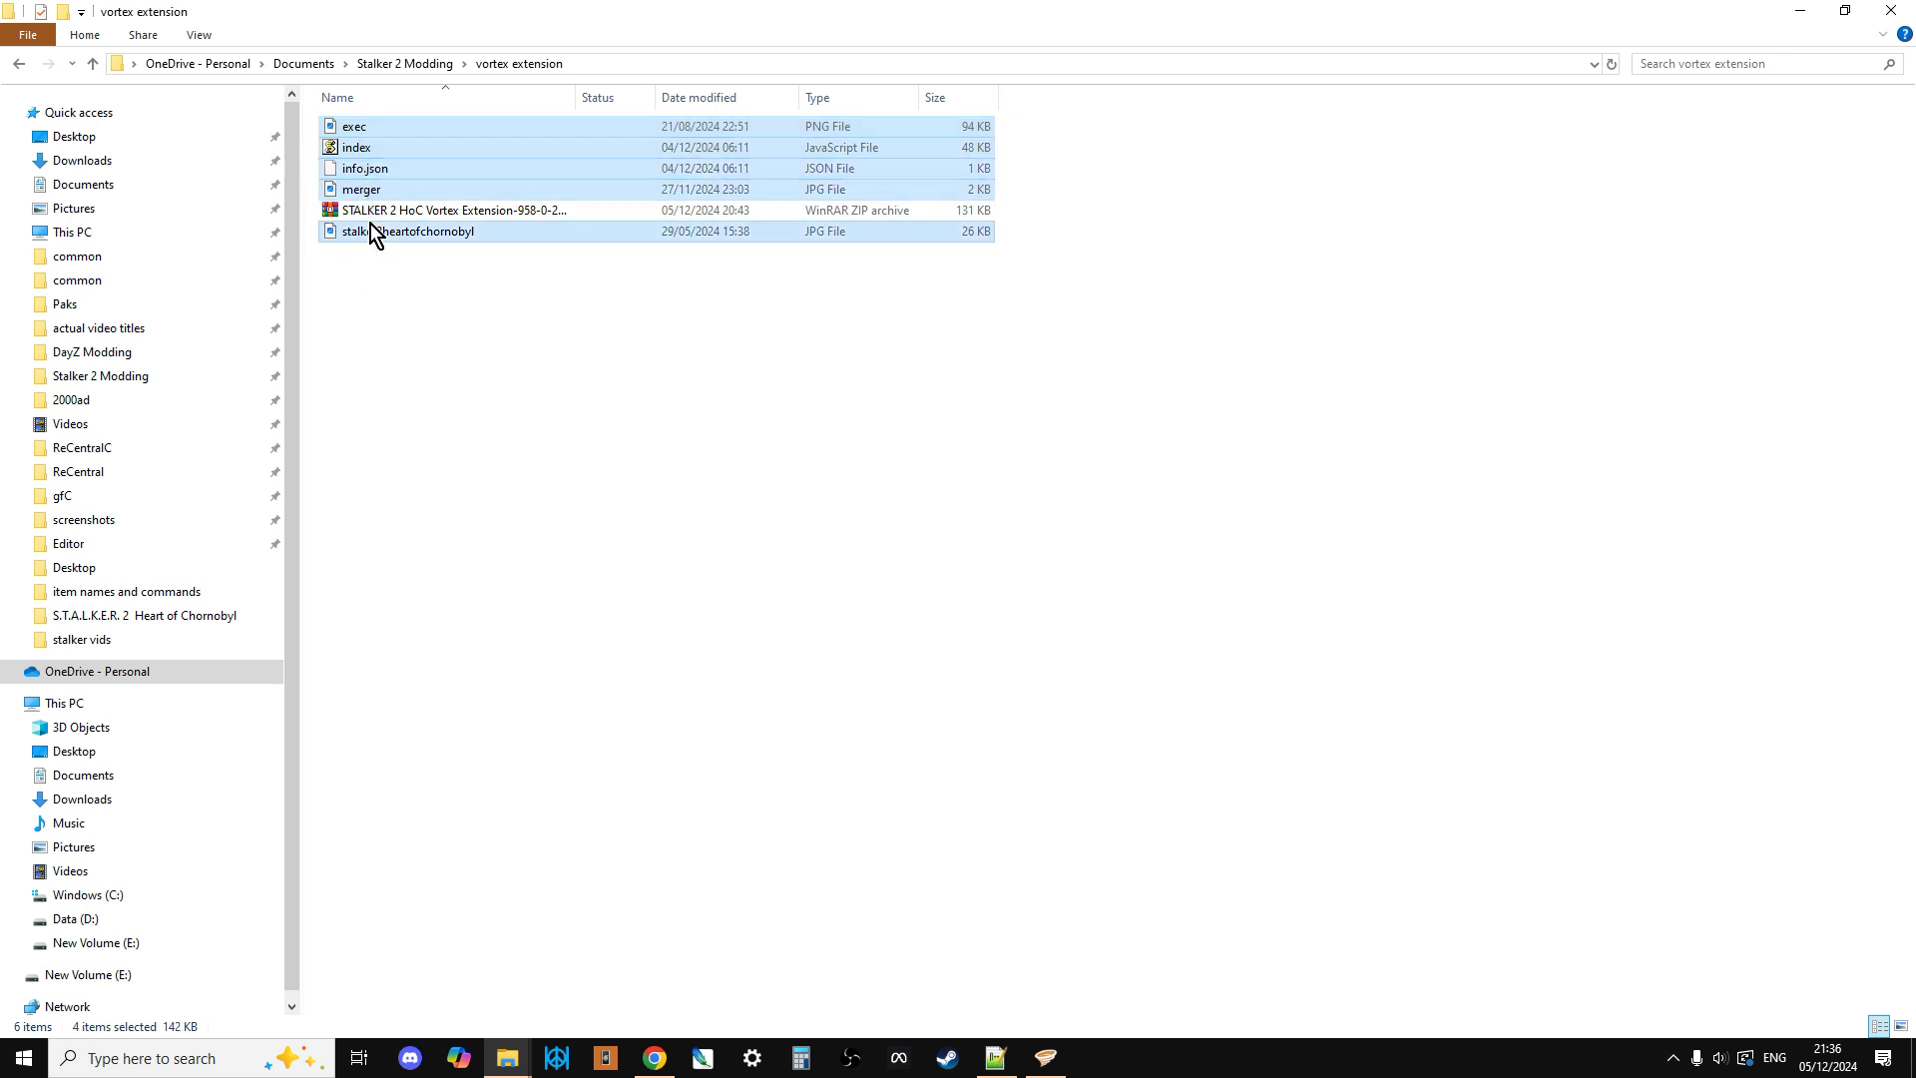
right_click(377, 182)
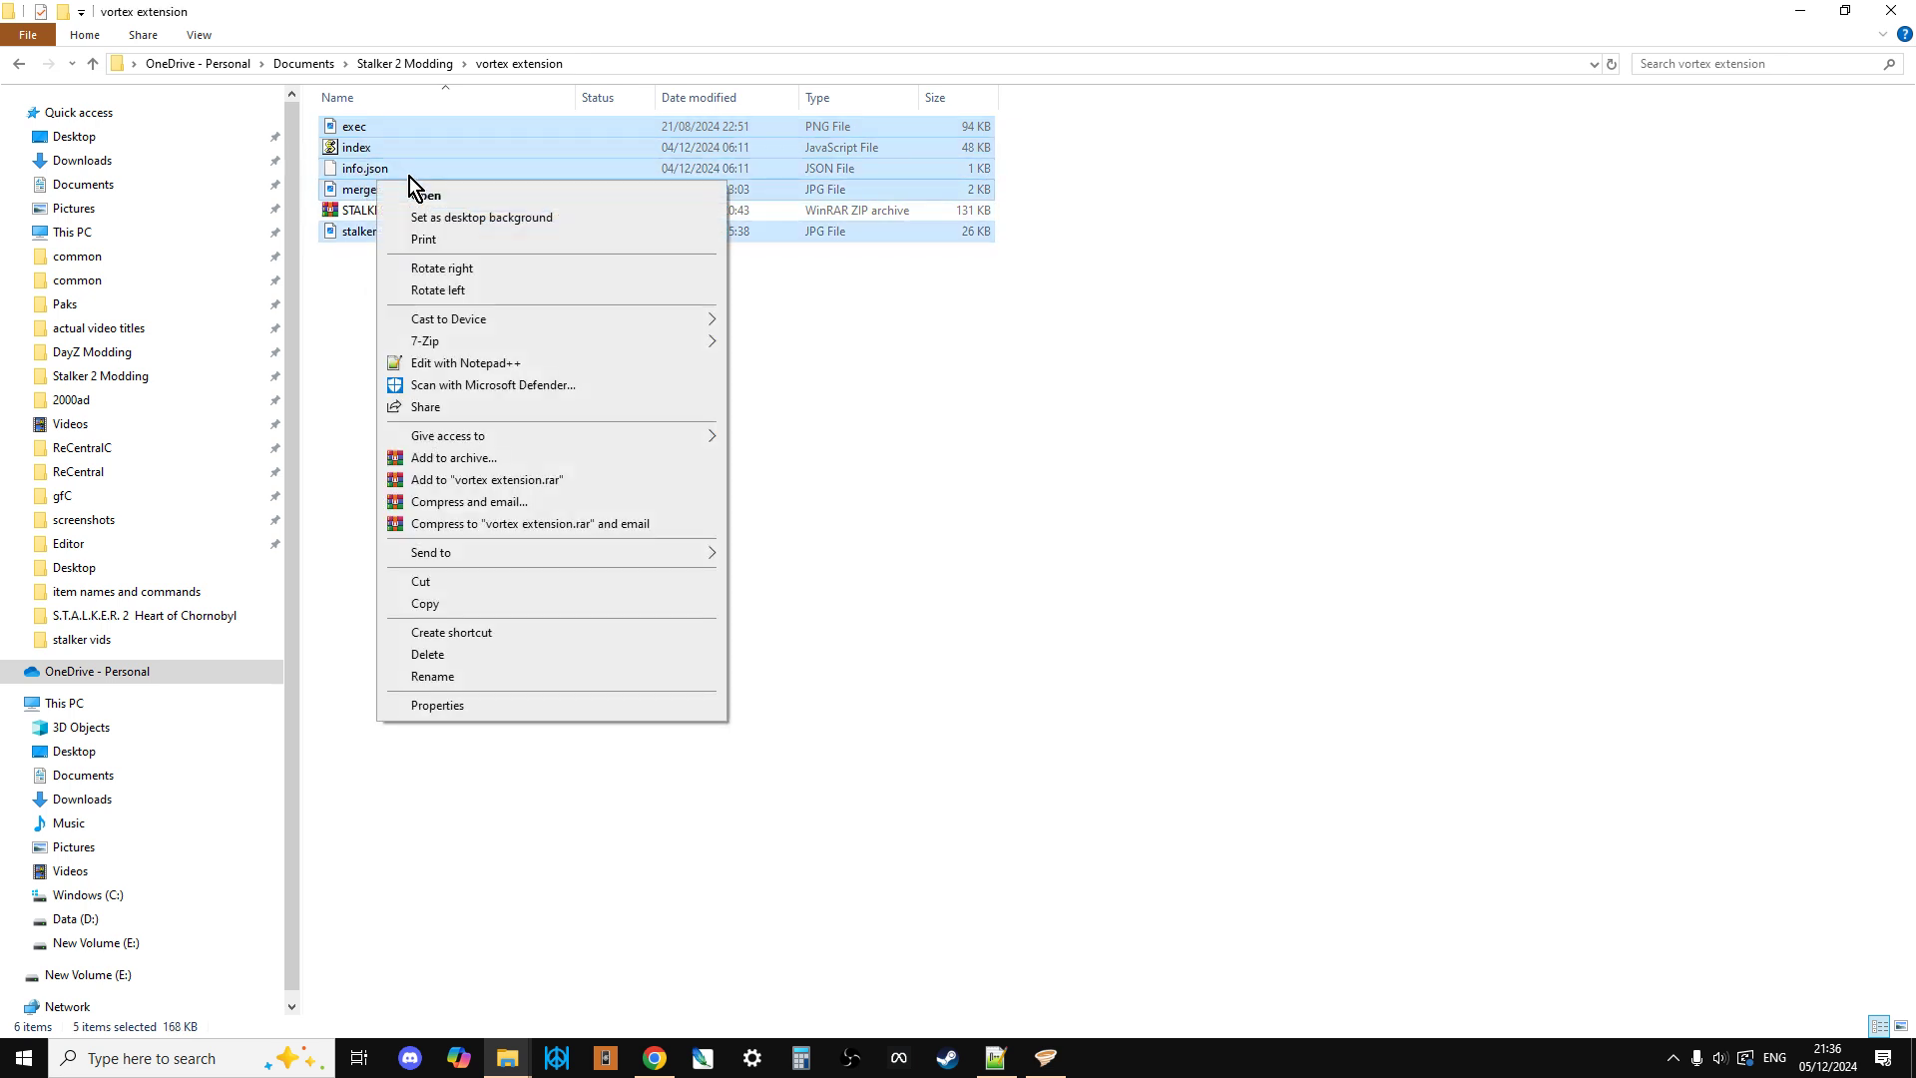
left_click(458, 604)
left_click(479, 877)
Step: Reopen the Vortex Extension Stalker 2 folder from plugins and show the paste option there without pasting
left_click(511, 1060)
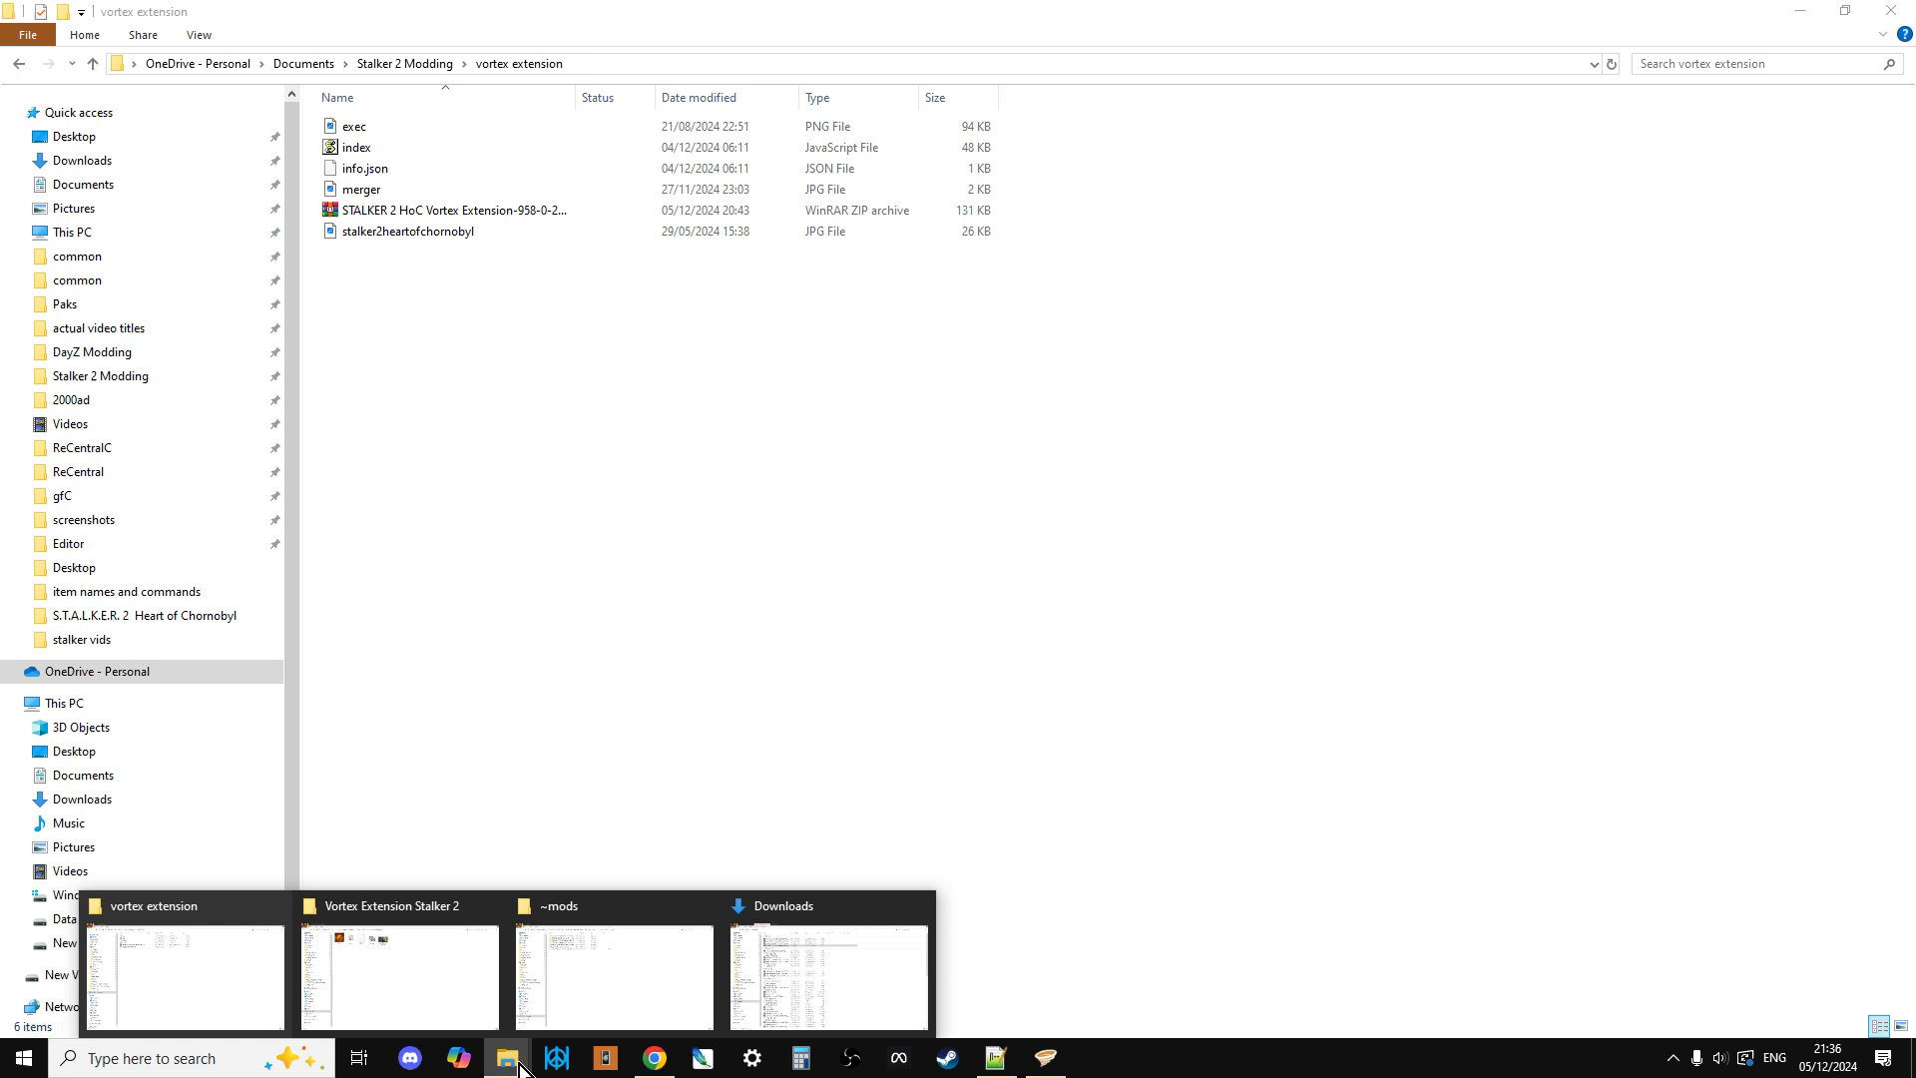
left_click(395, 996)
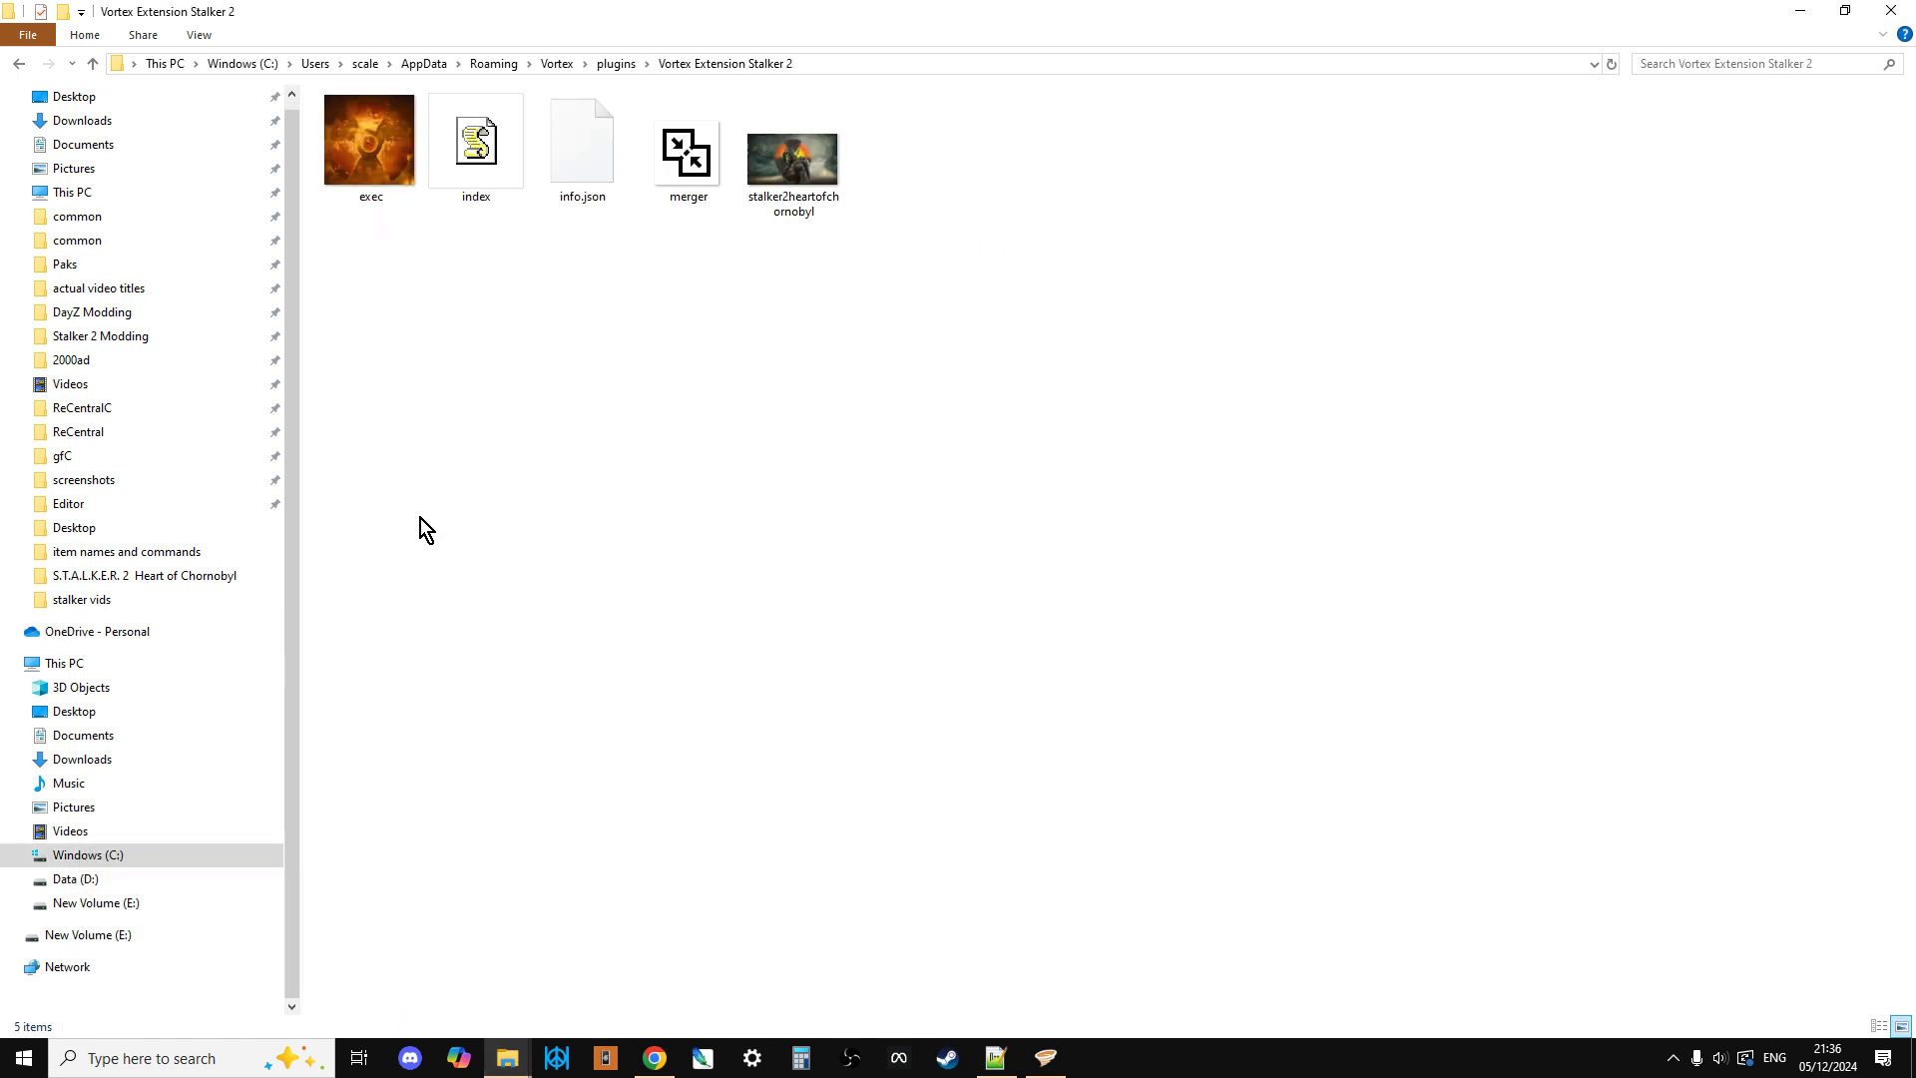
left_click(93, 64)
double_click(403, 128)
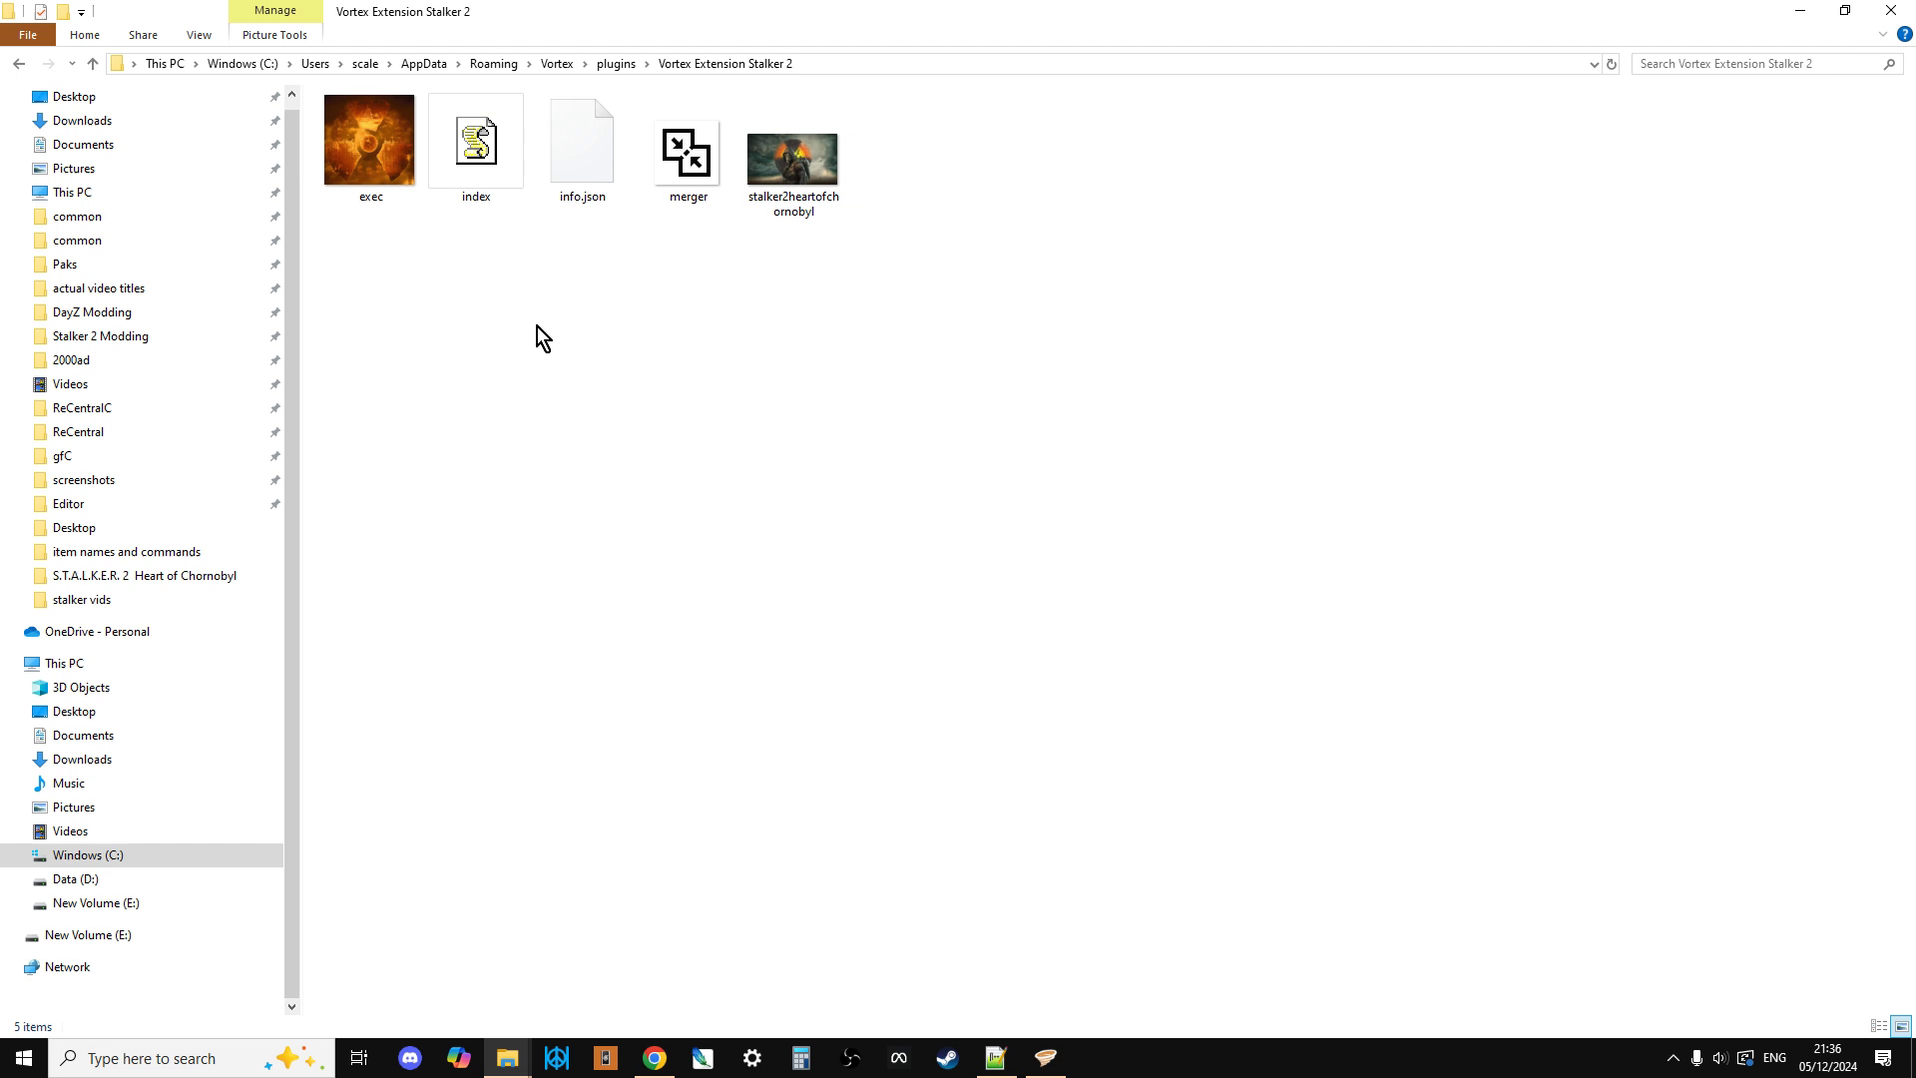
right_click(708, 362)
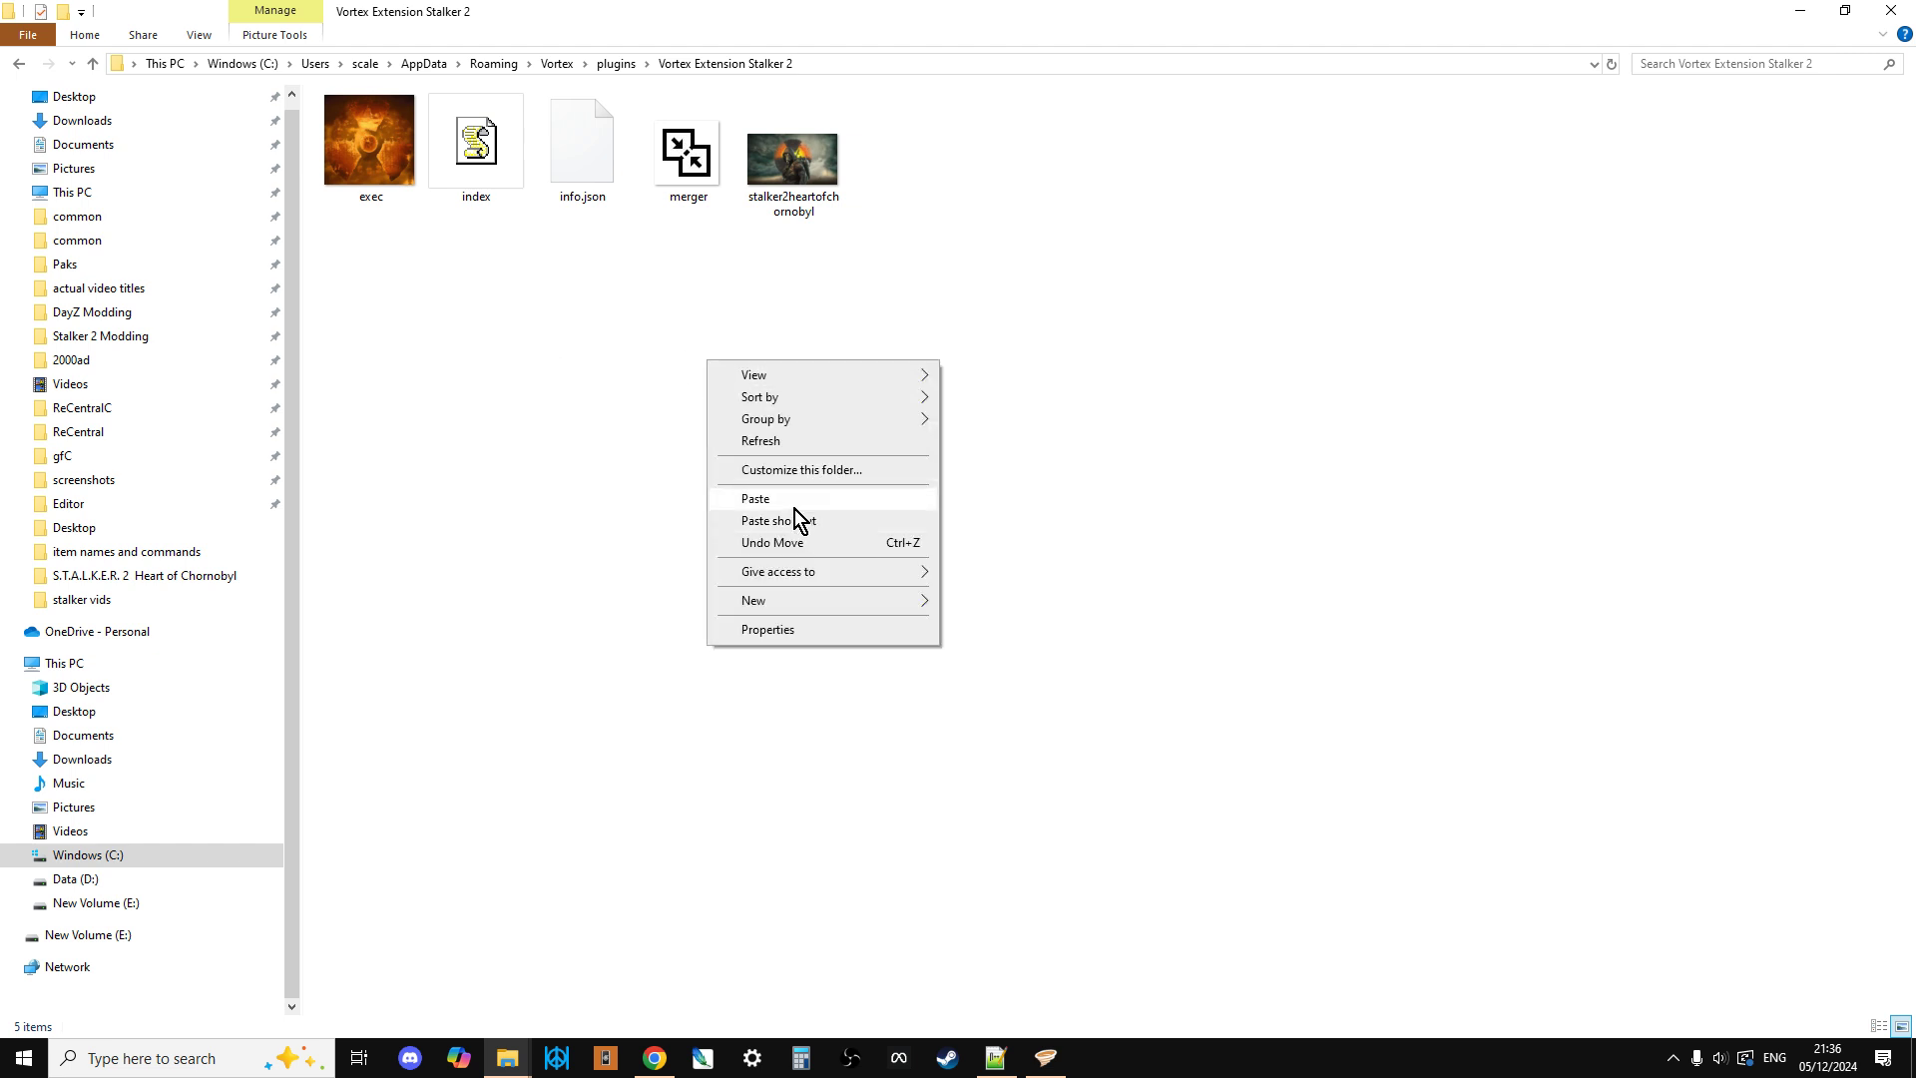
left_click(537, 483)
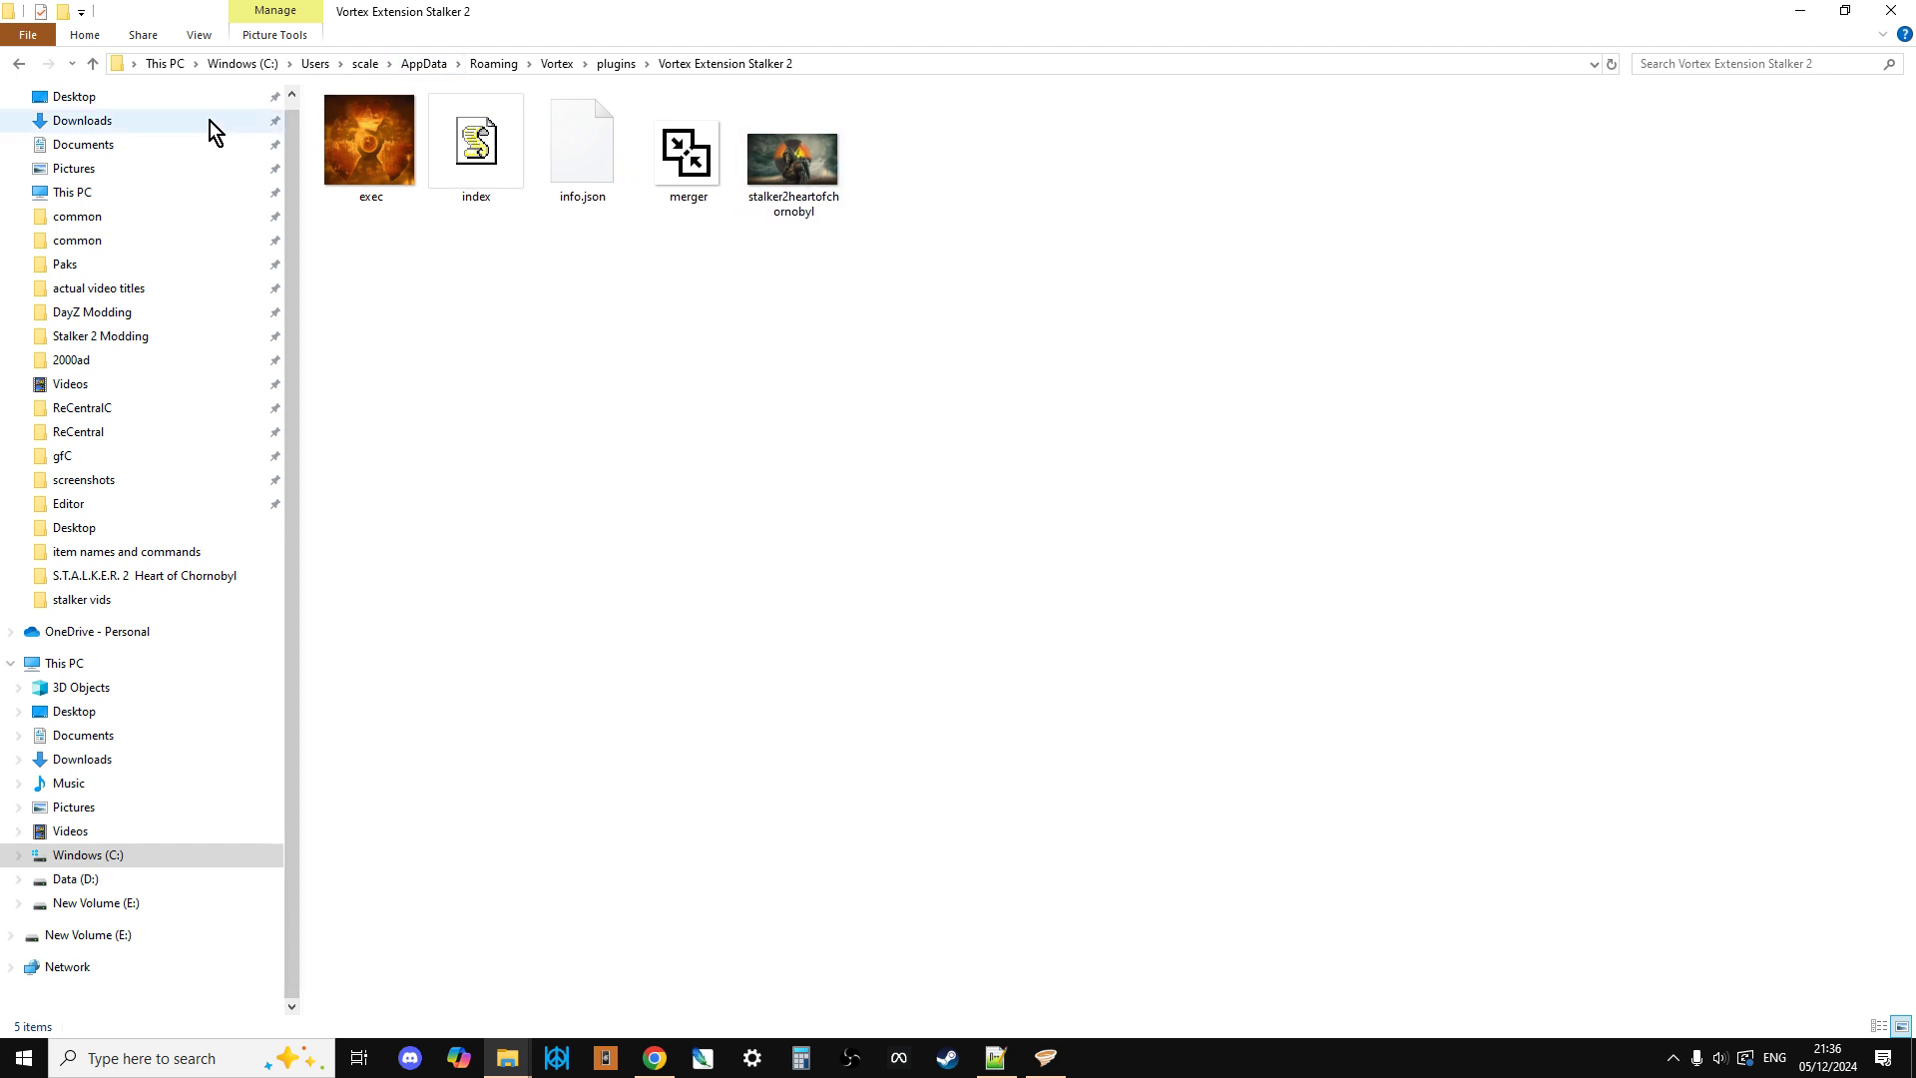
Step: Switch to Vortex to view the managed games, and bring up the game's ~mods folder in File Explorer
left_click(1045, 1057)
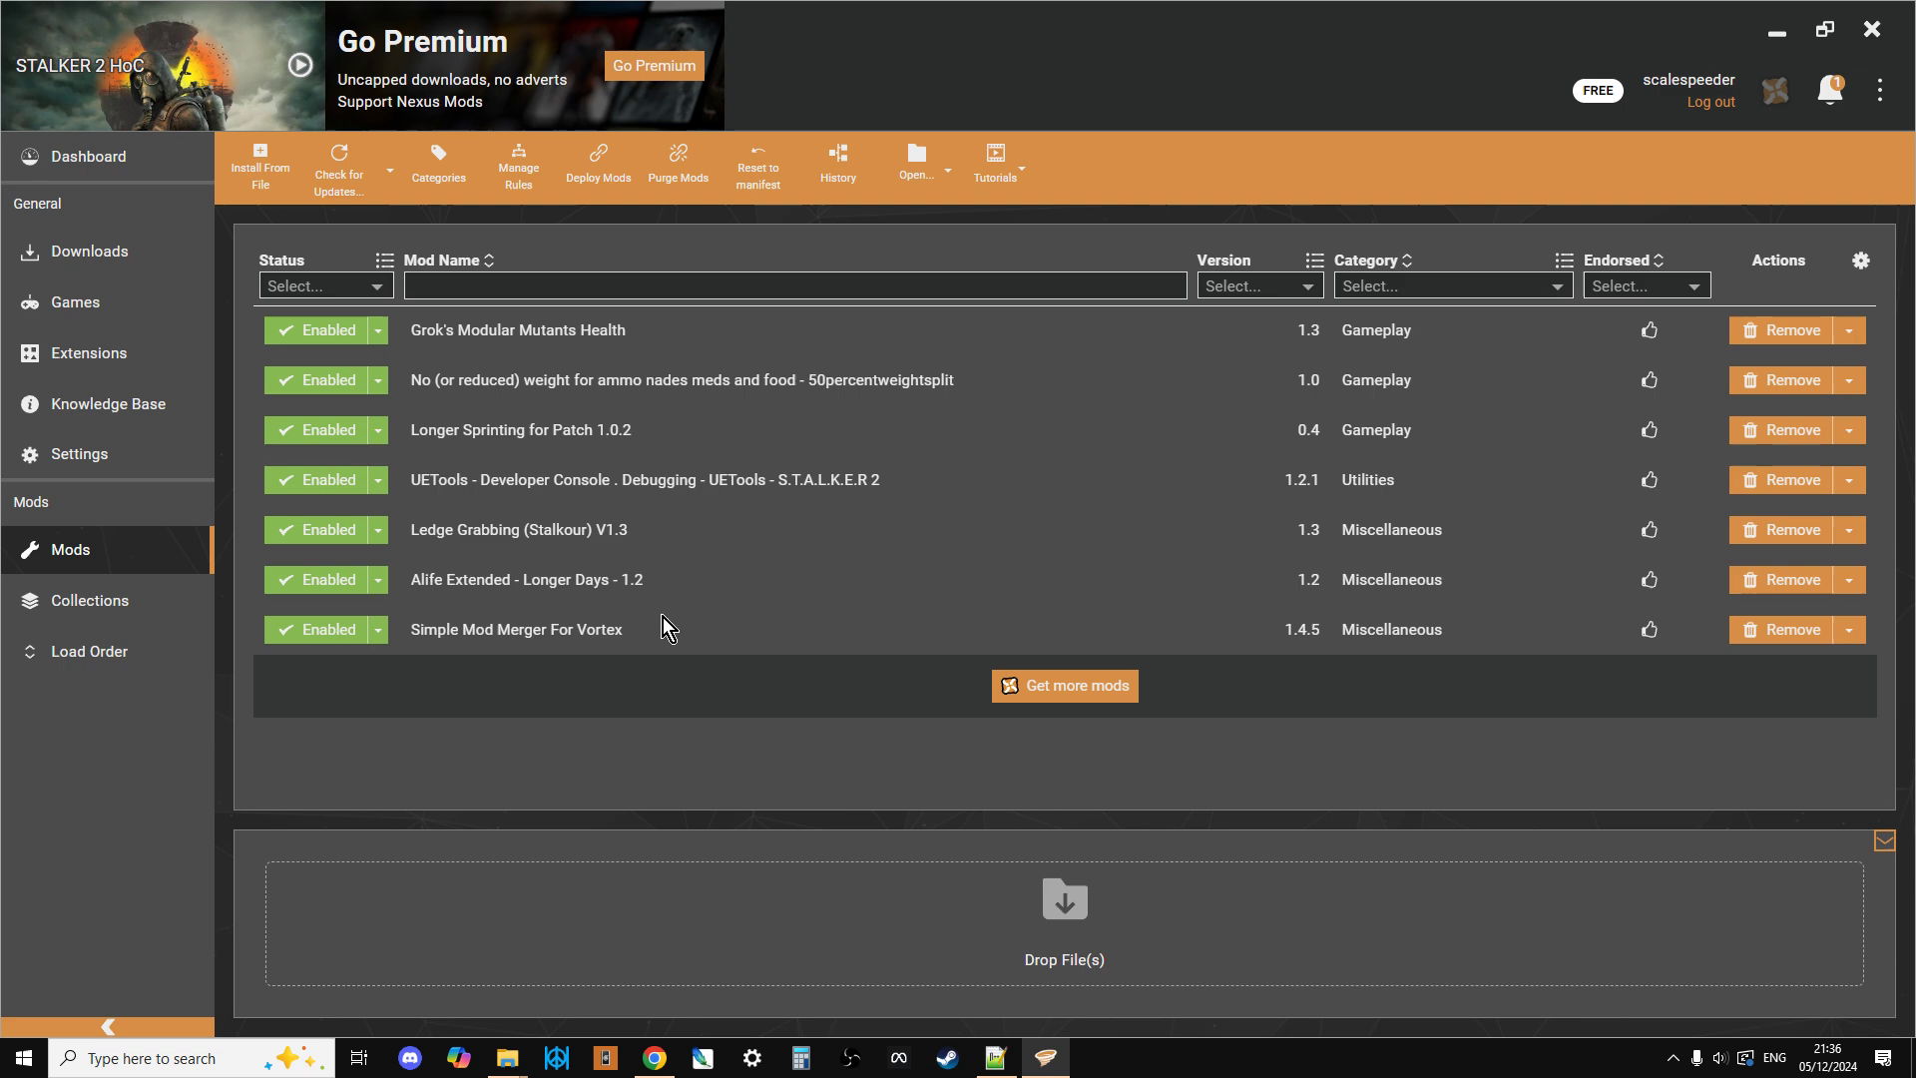
left_click(101, 302)
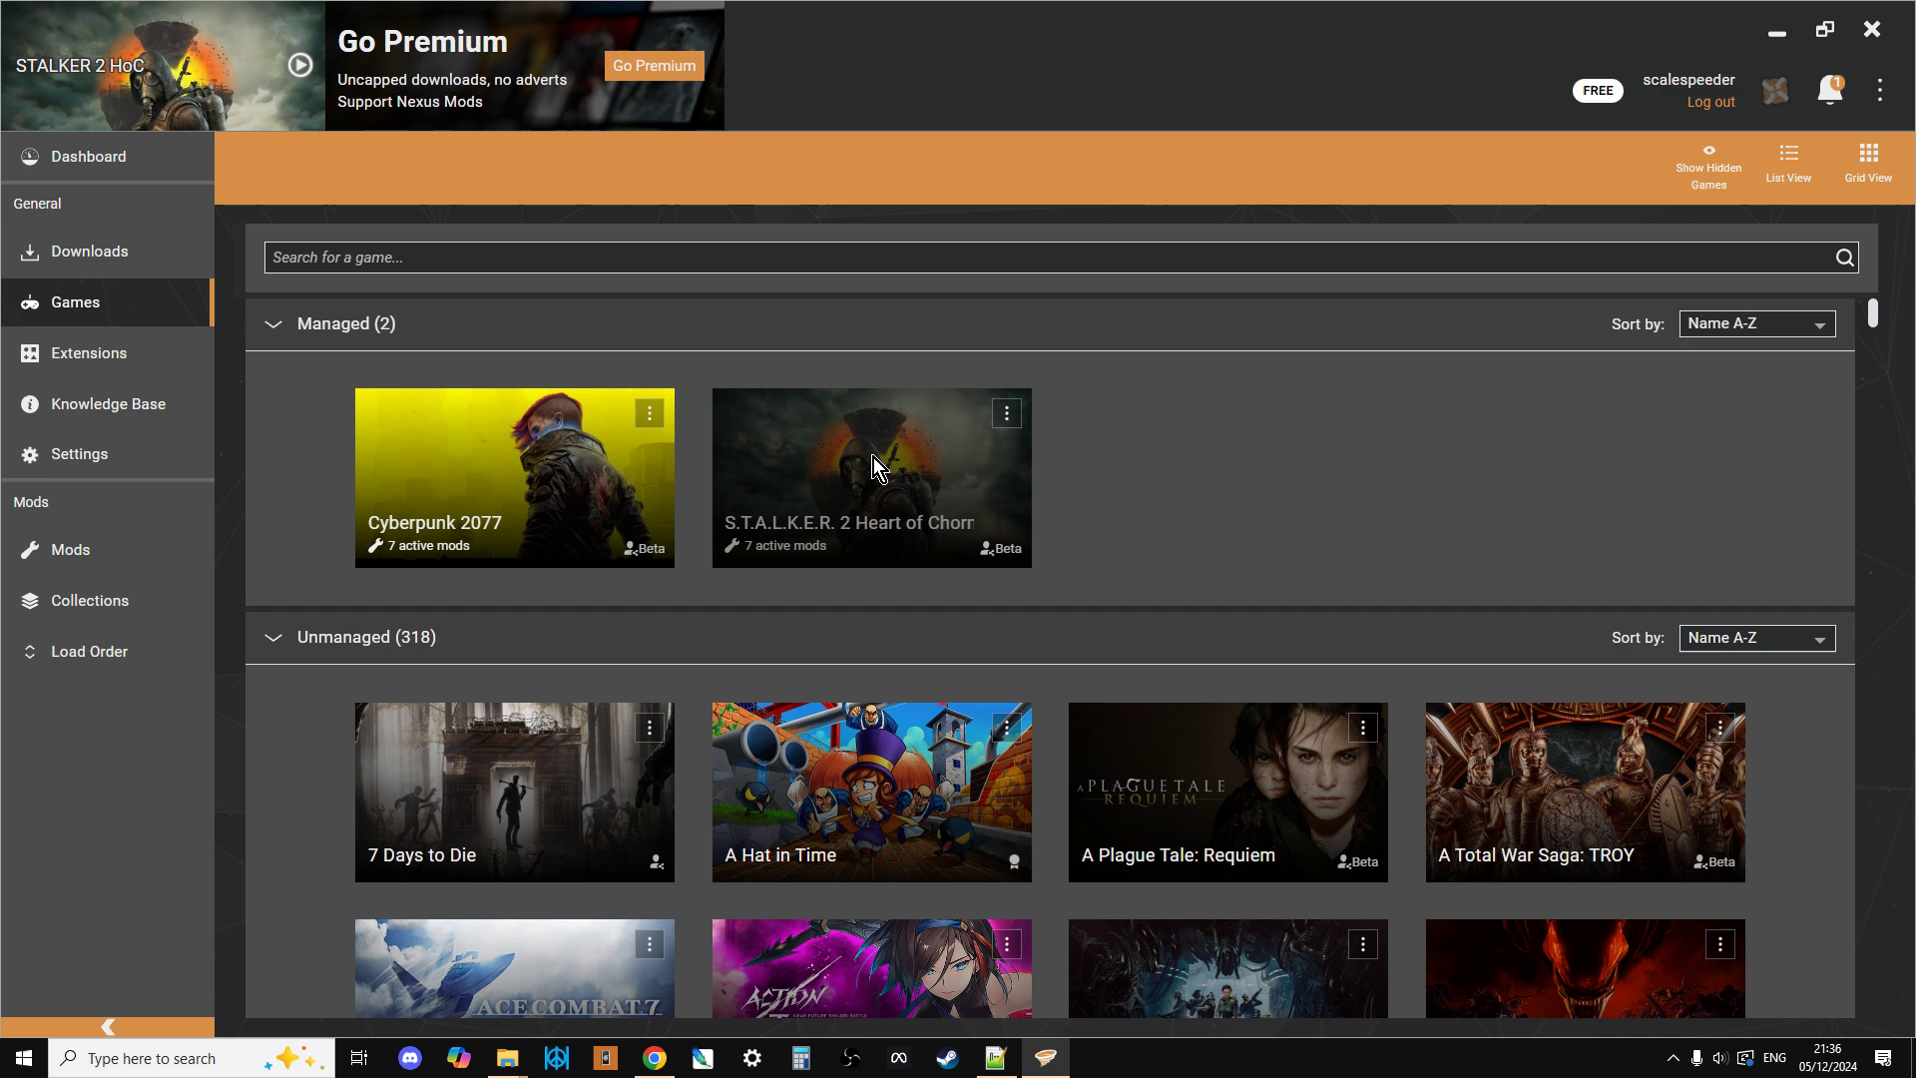
mouse_move(498, 1067)
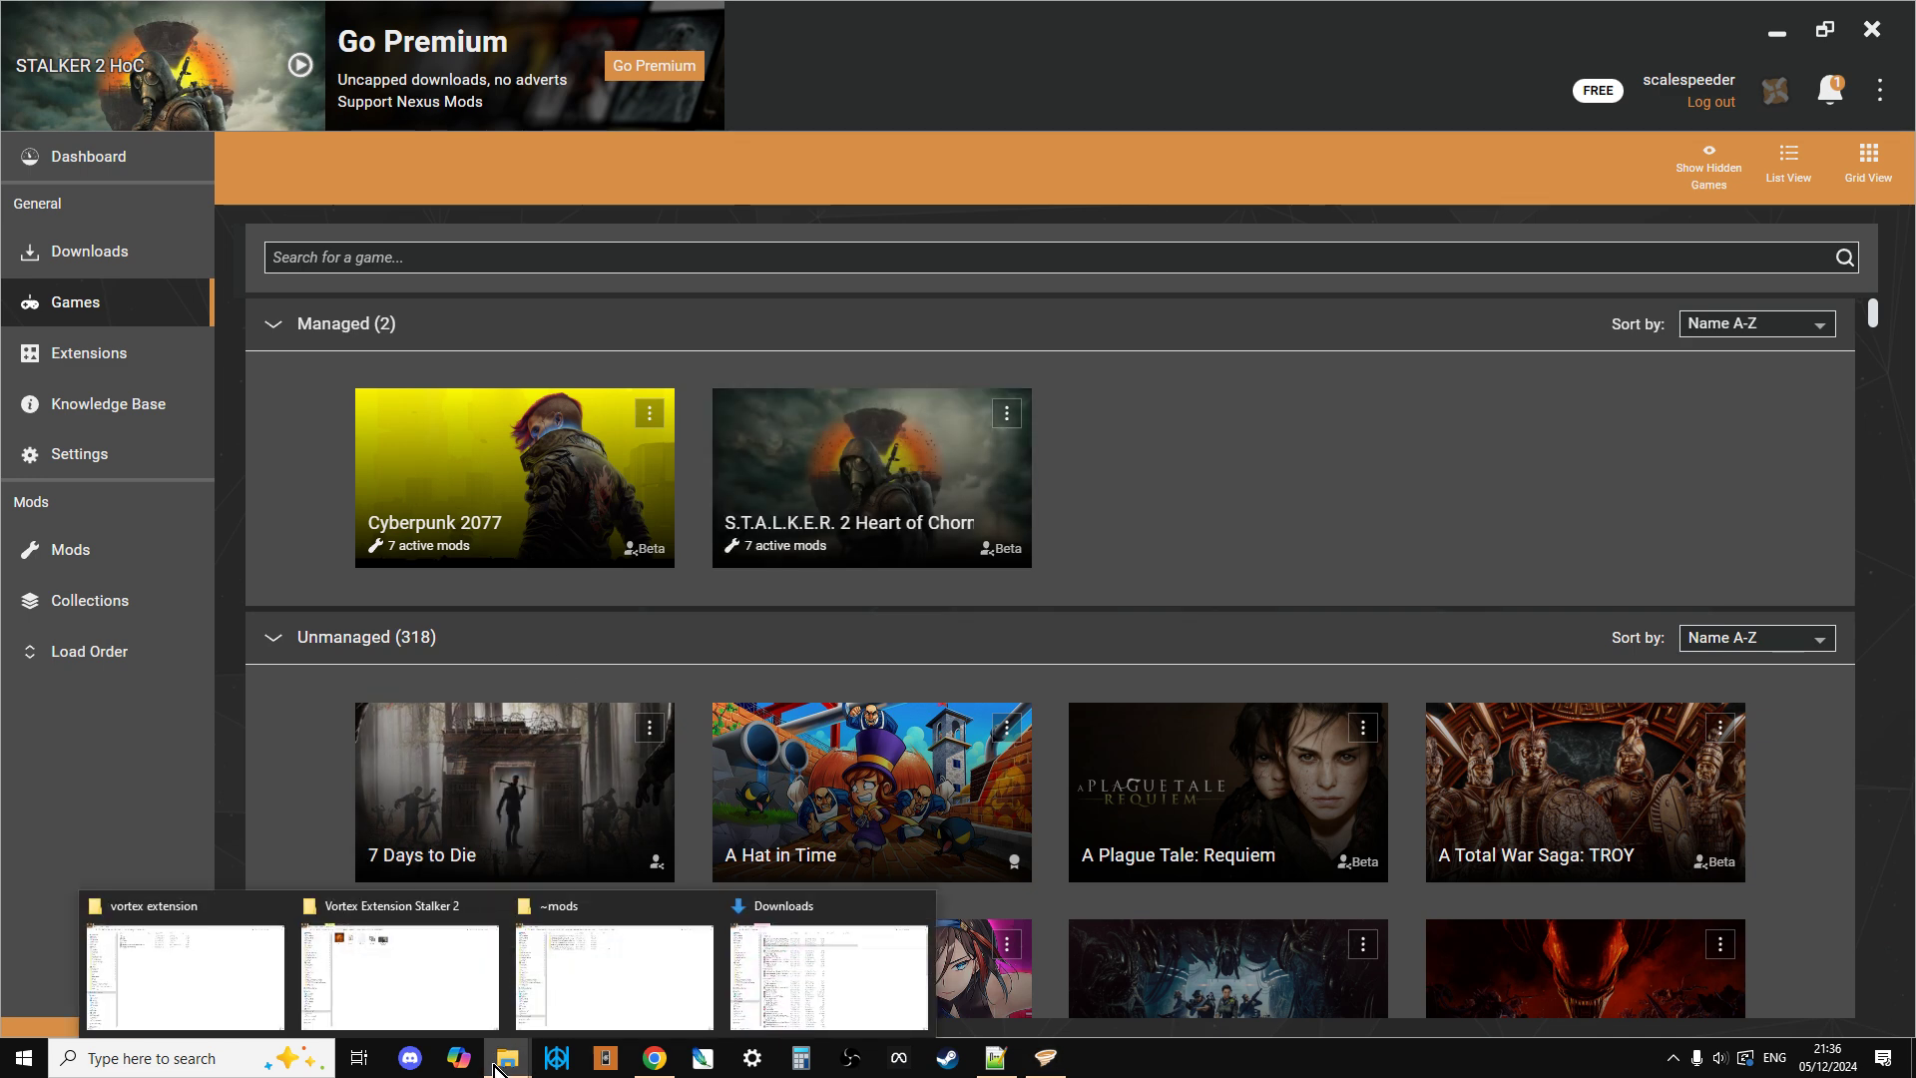
left_click(660, 954)
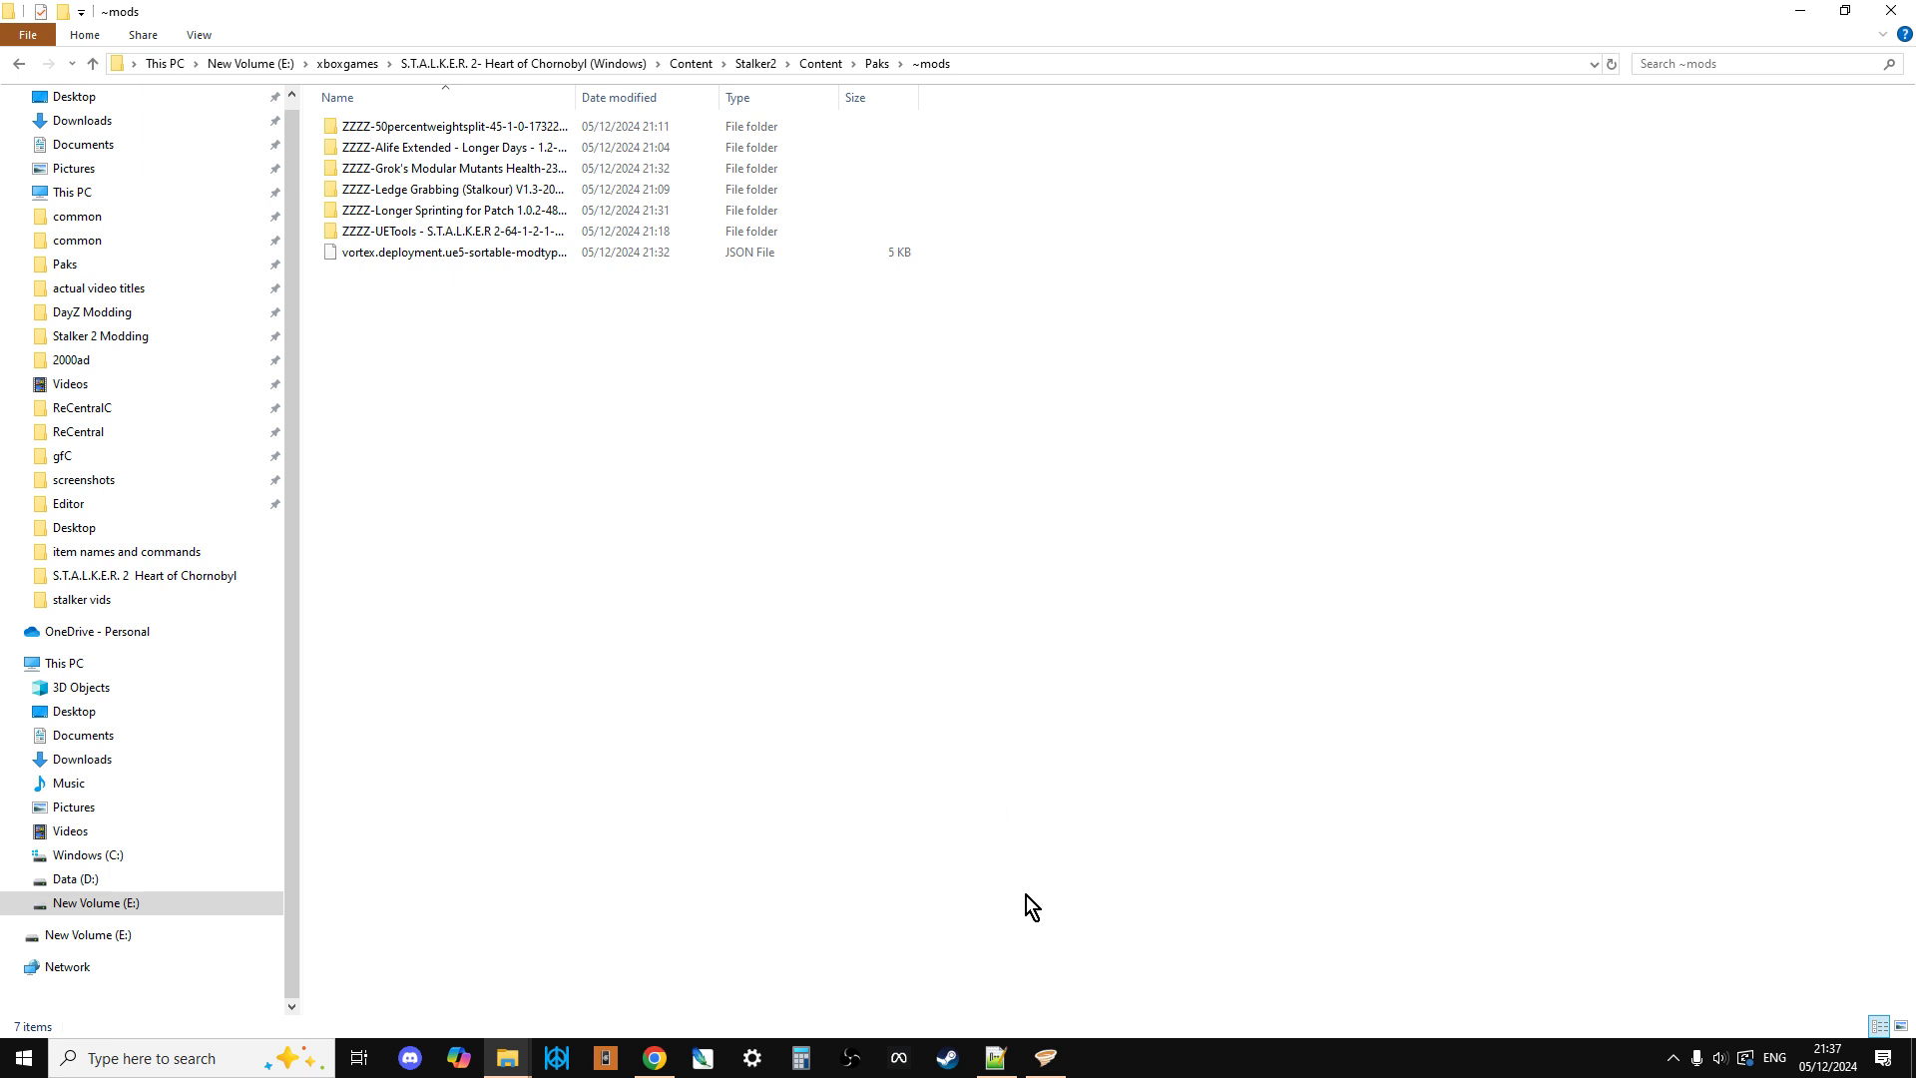
Step: Compare the S.T.A.L.K.E.R. 2 mods list in Vortex with the contents of the game's ~mods folder
left_click(1045, 1058)
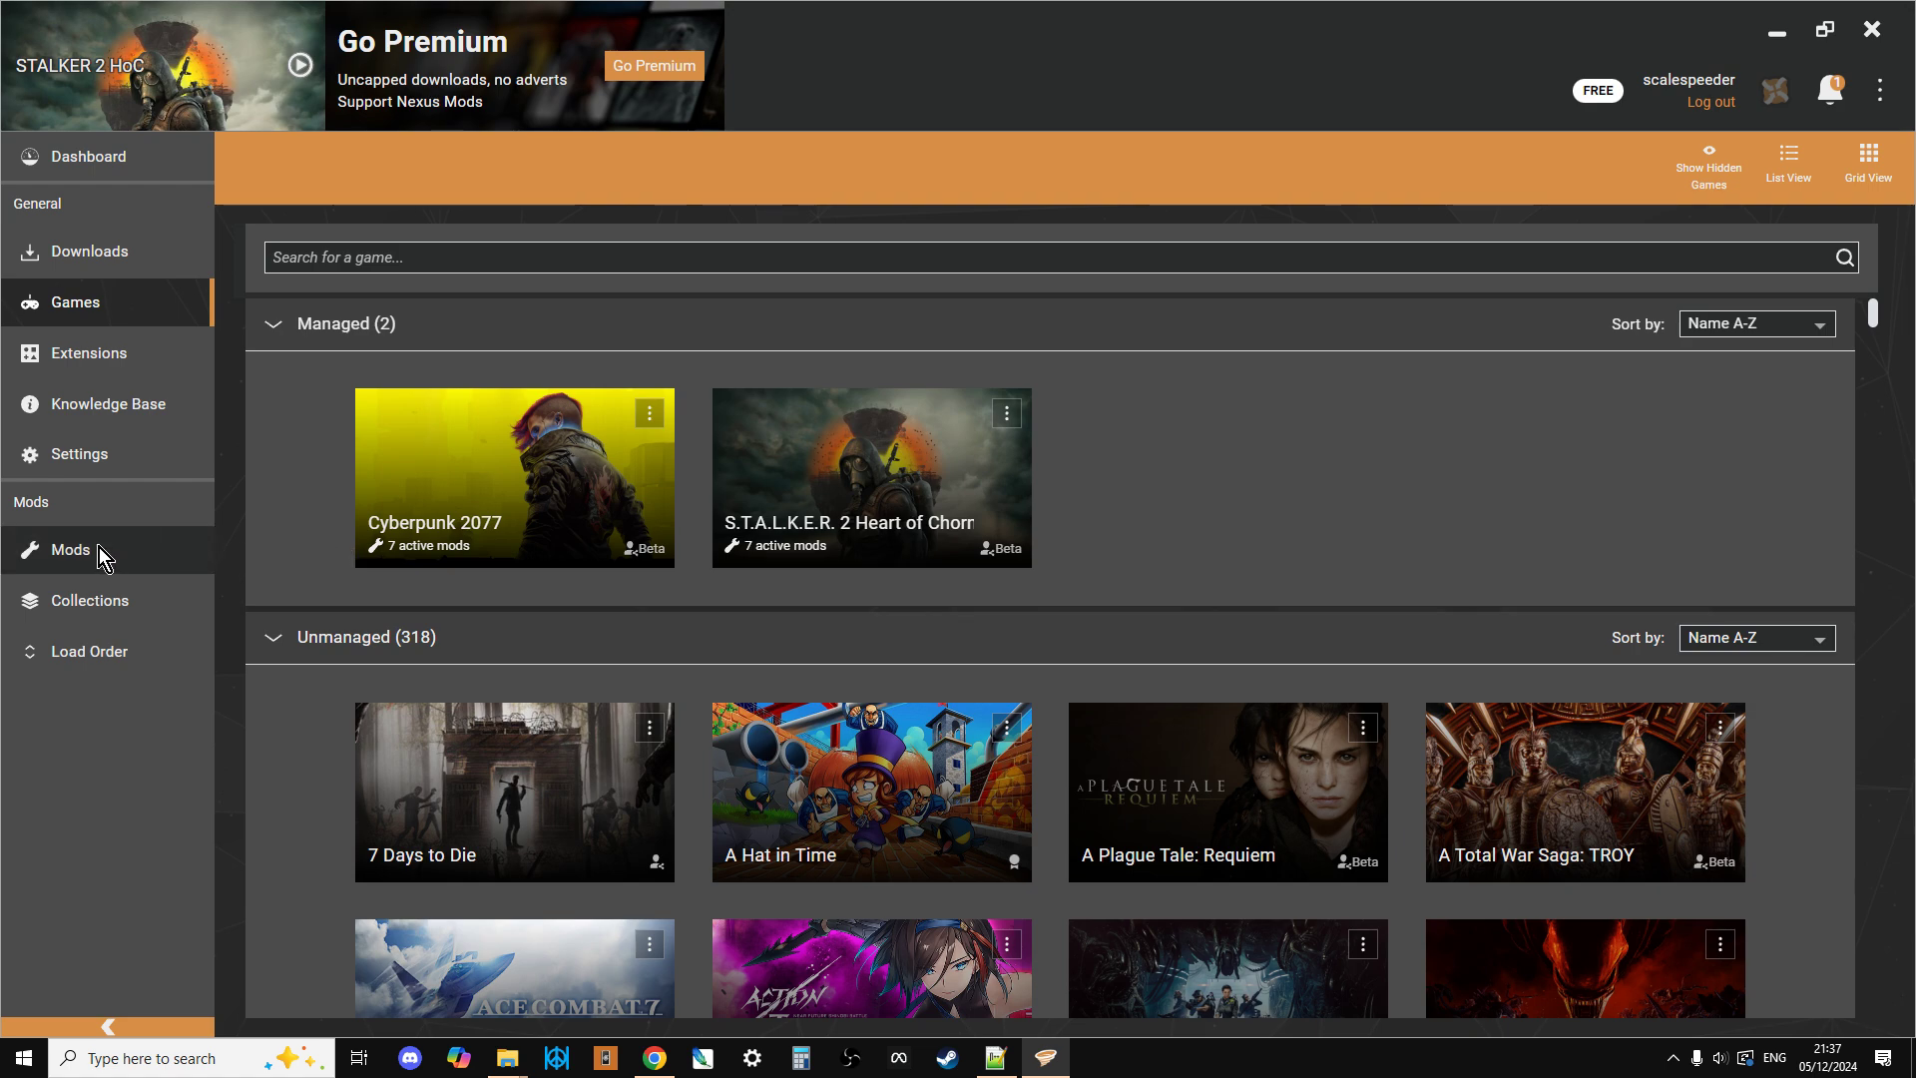
left_click(69, 547)
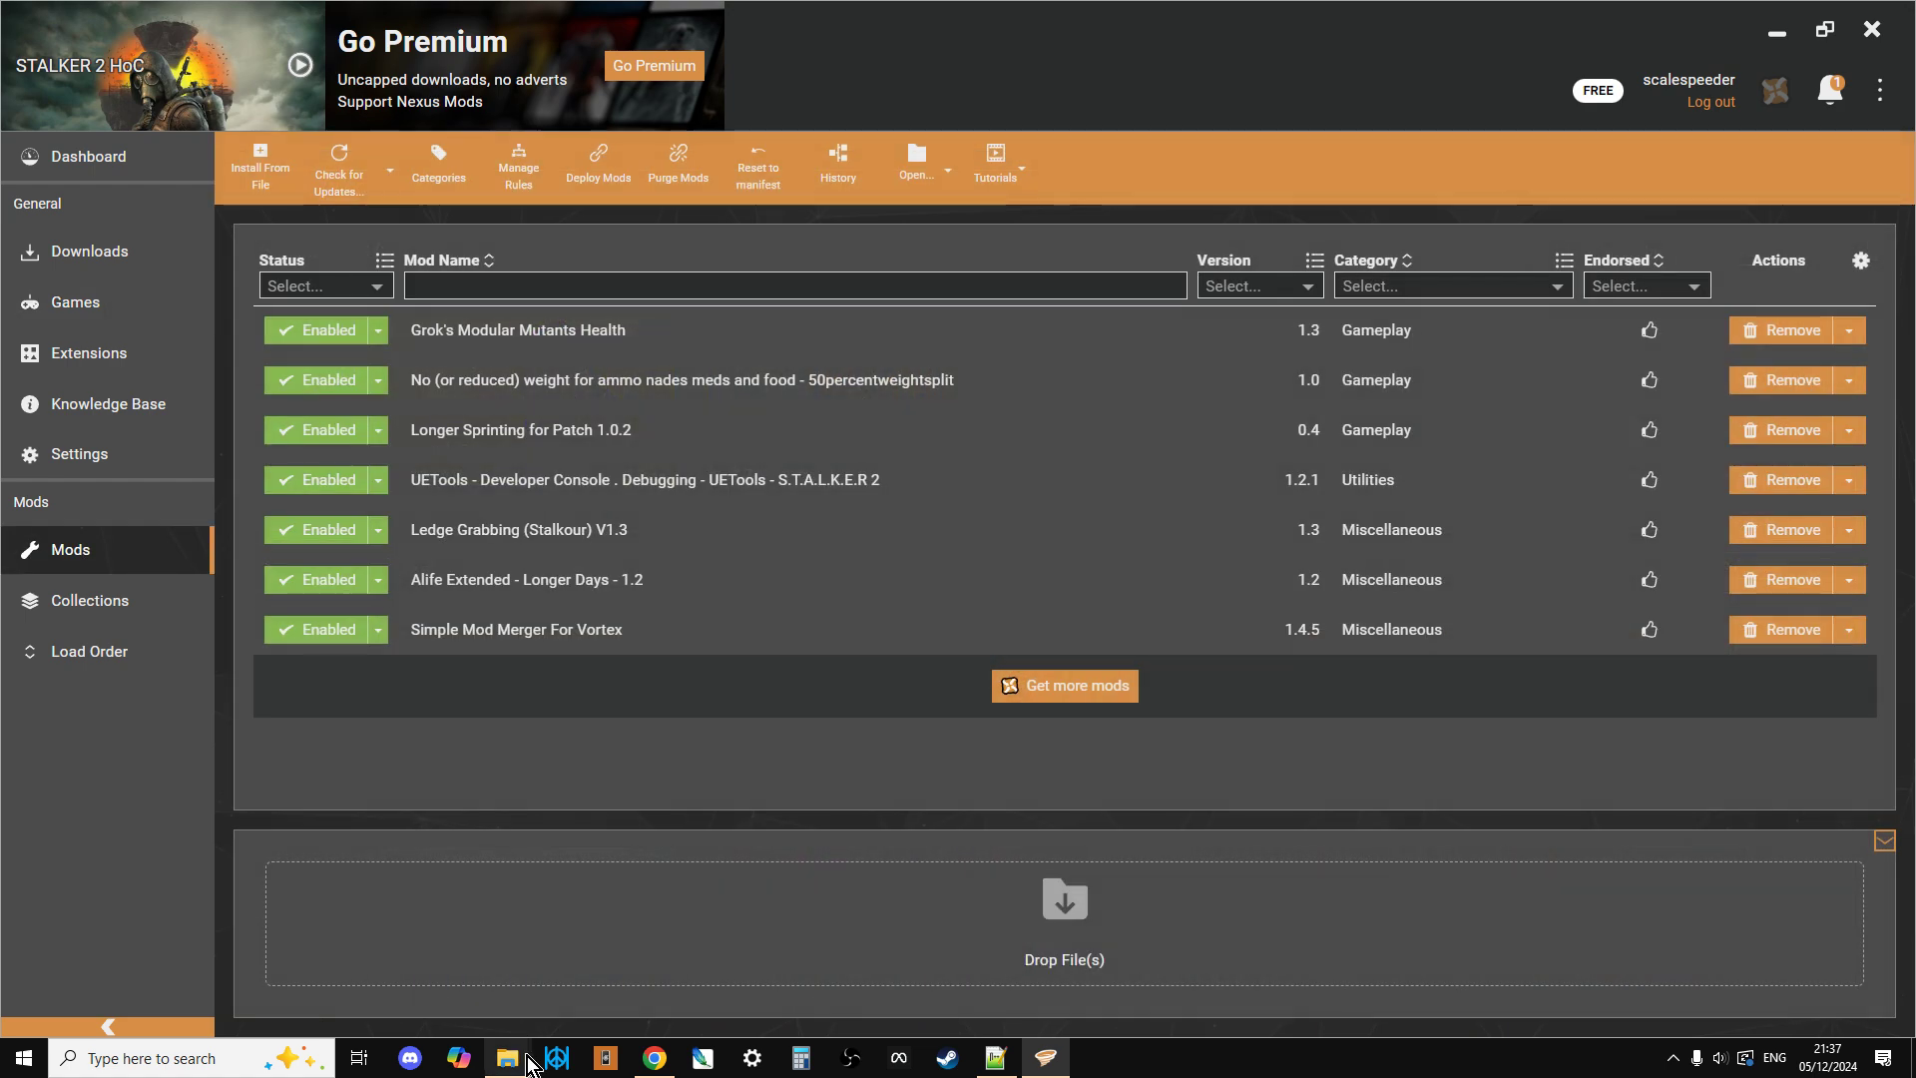
mouse_move(524, 1066)
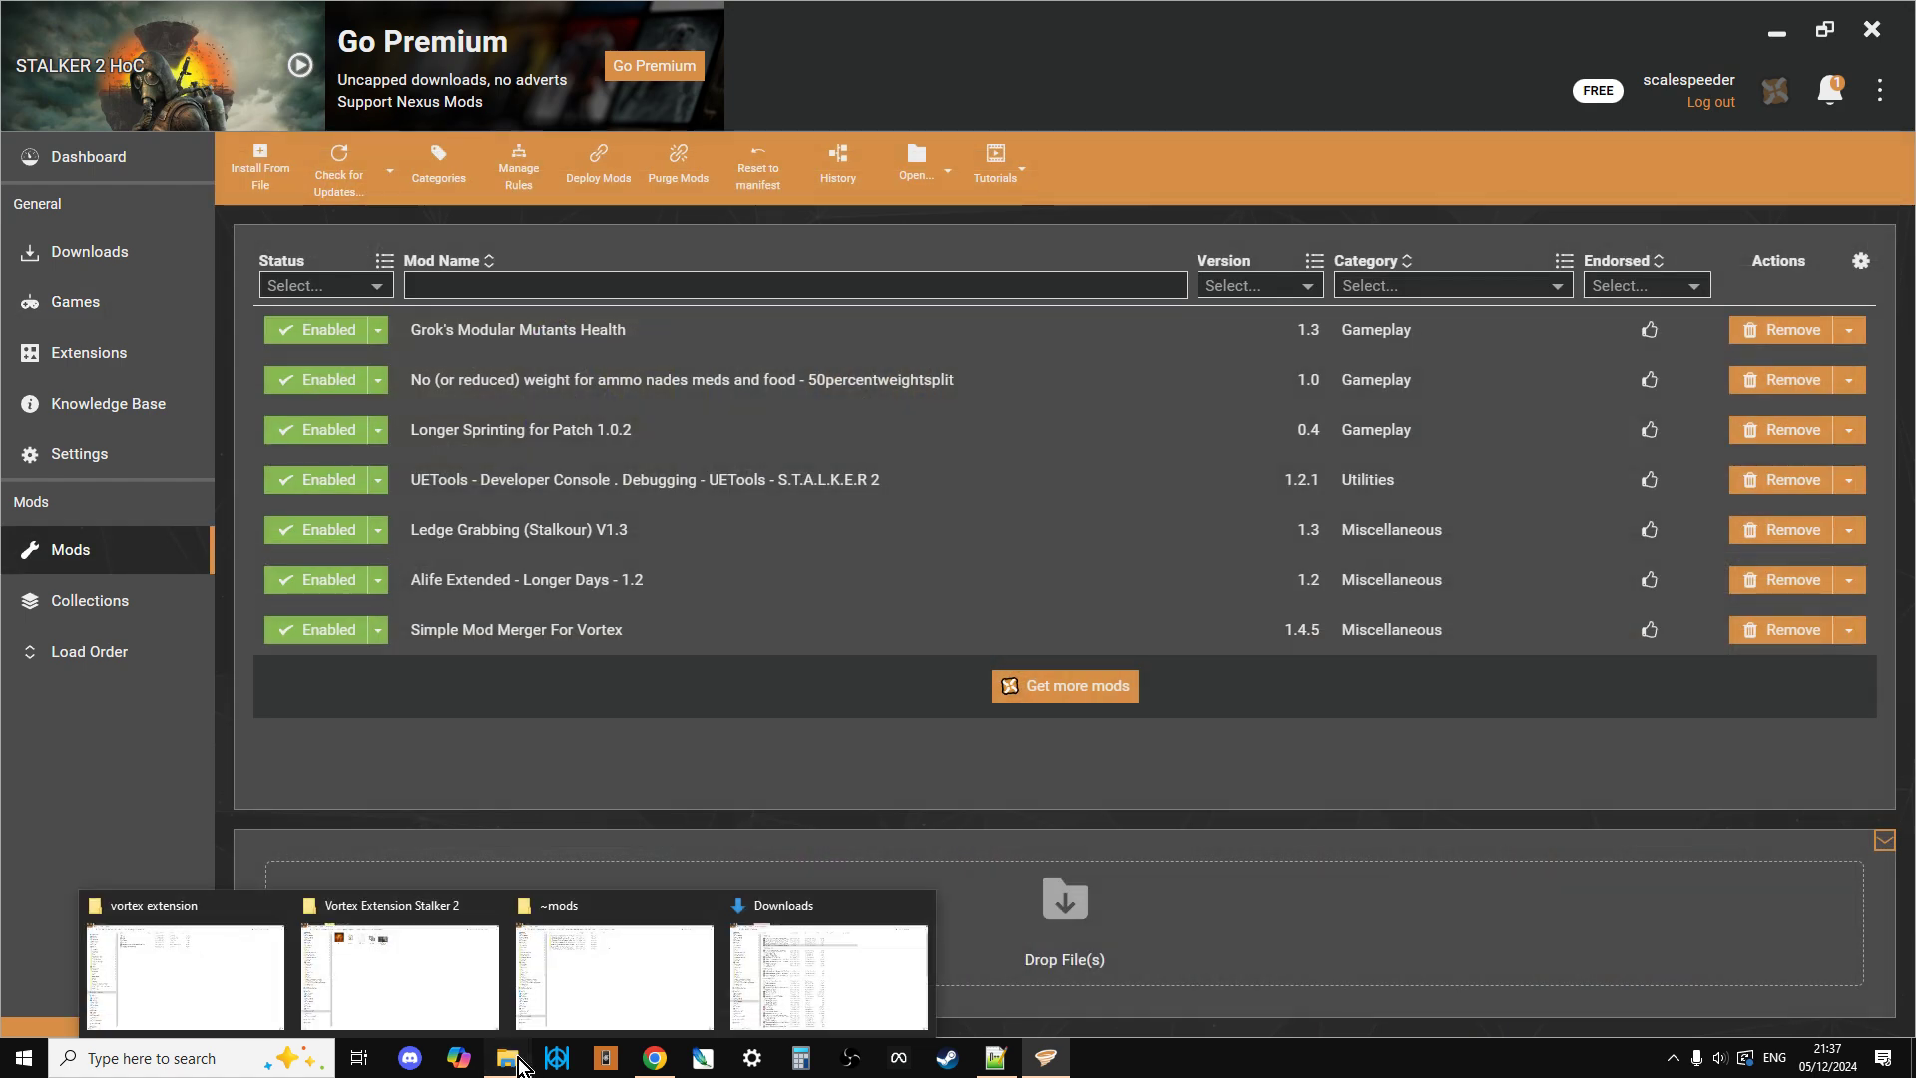
left_click(579, 984)
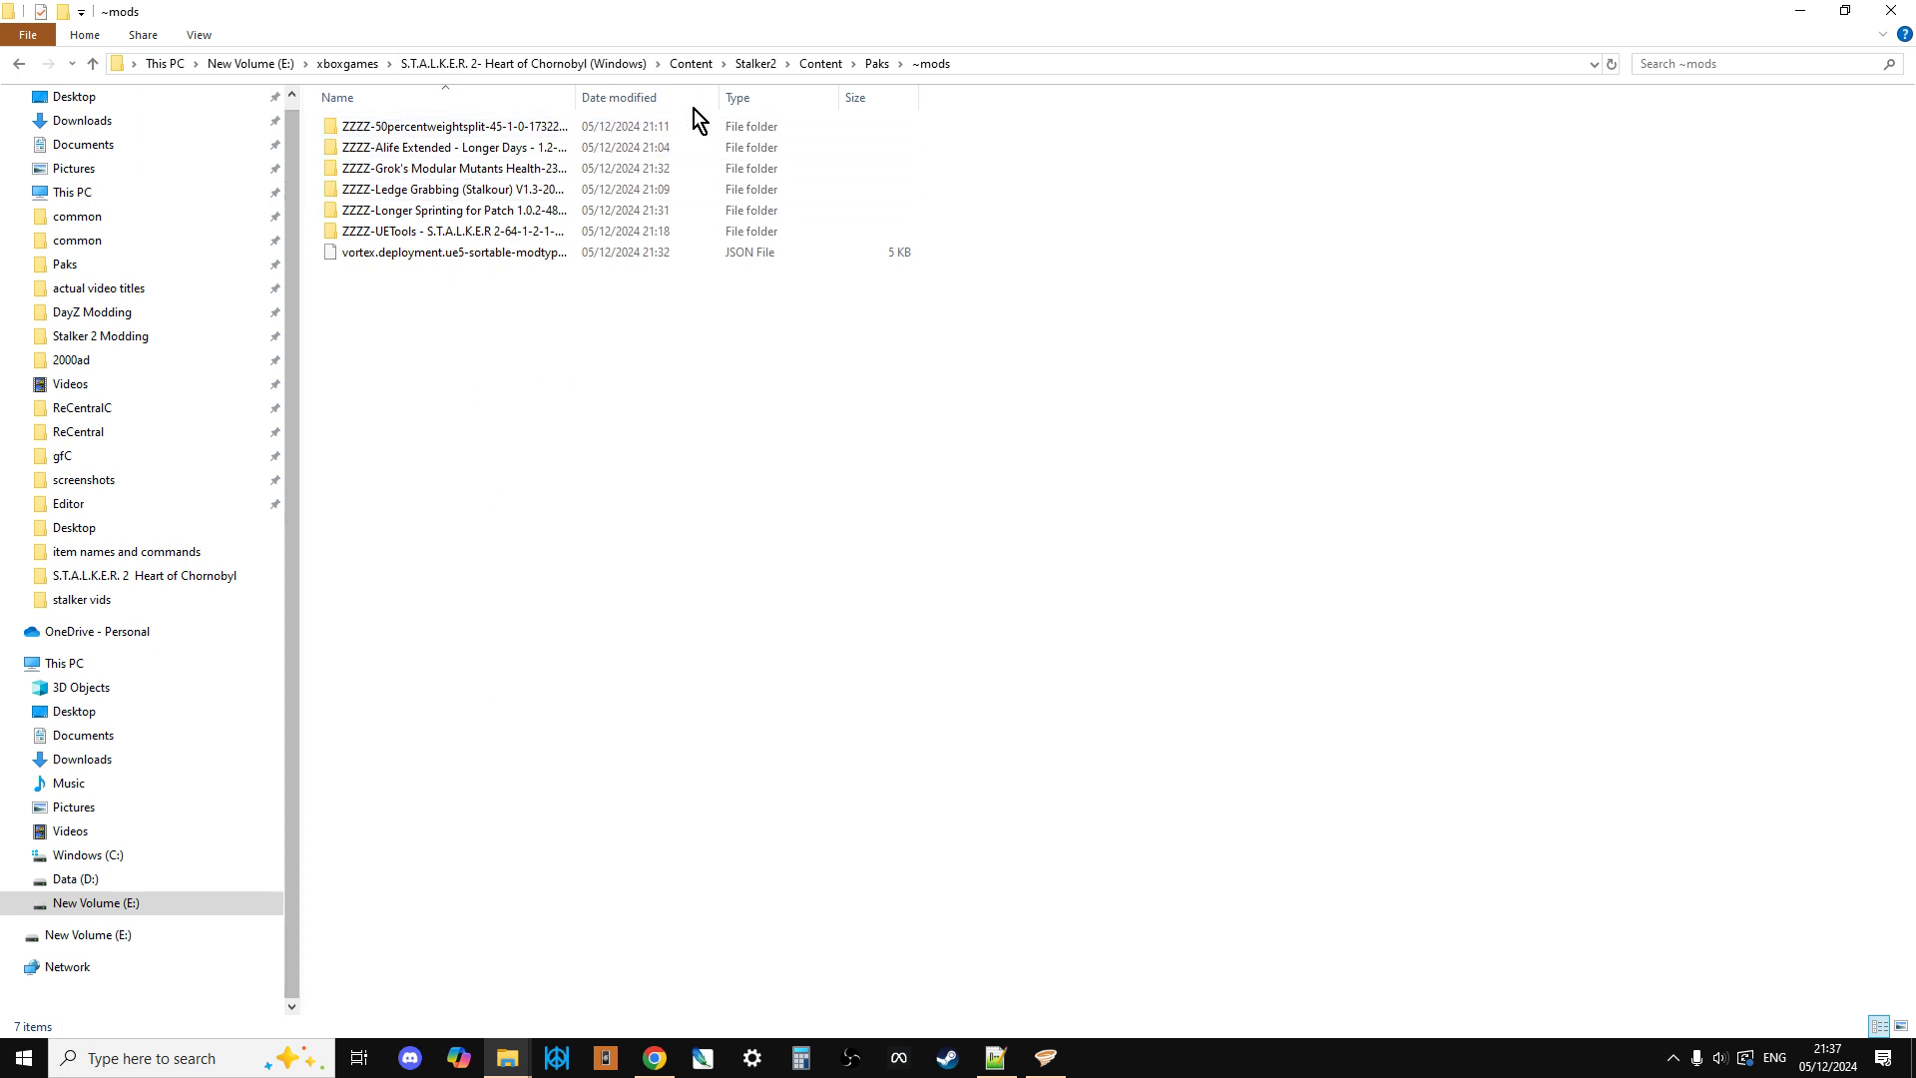
Step: View the contents of the mods-backup folder inside Paks and return to Paks
left_click(94, 65)
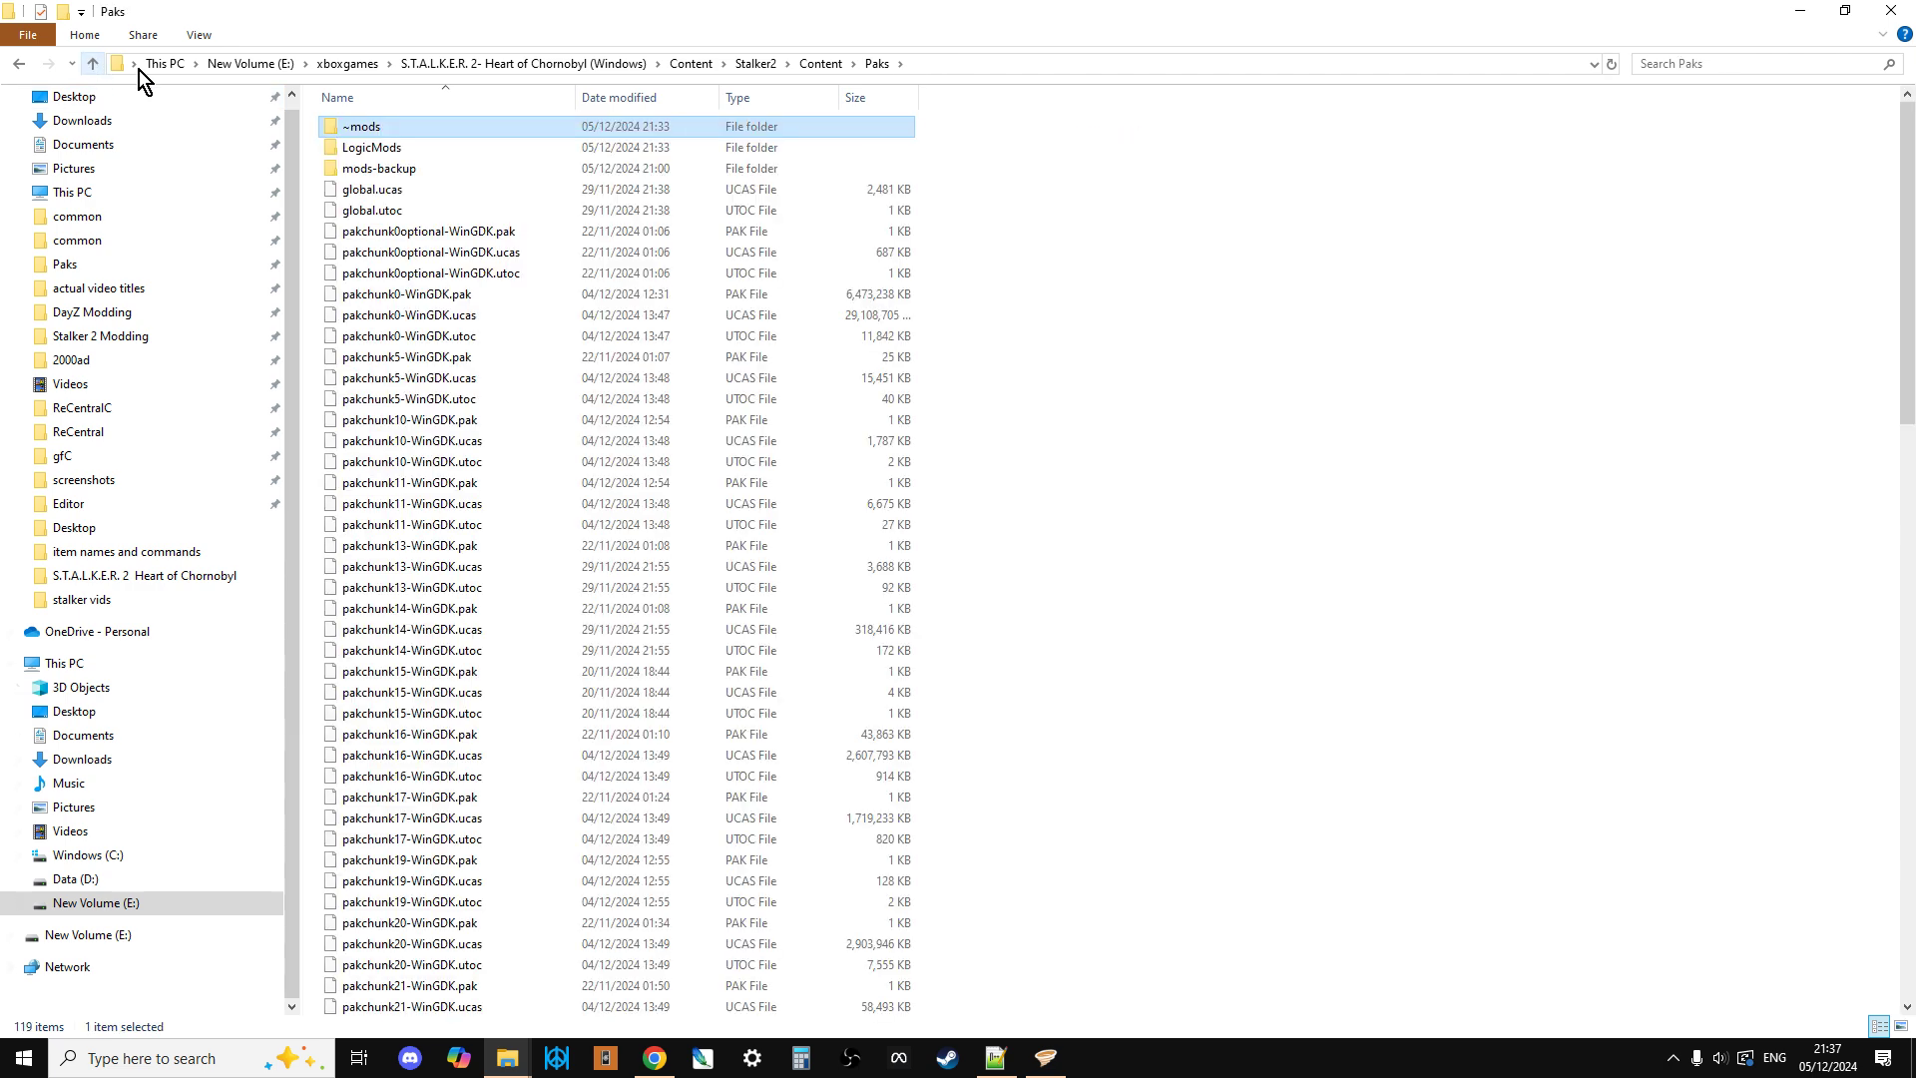
double_click(392, 172)
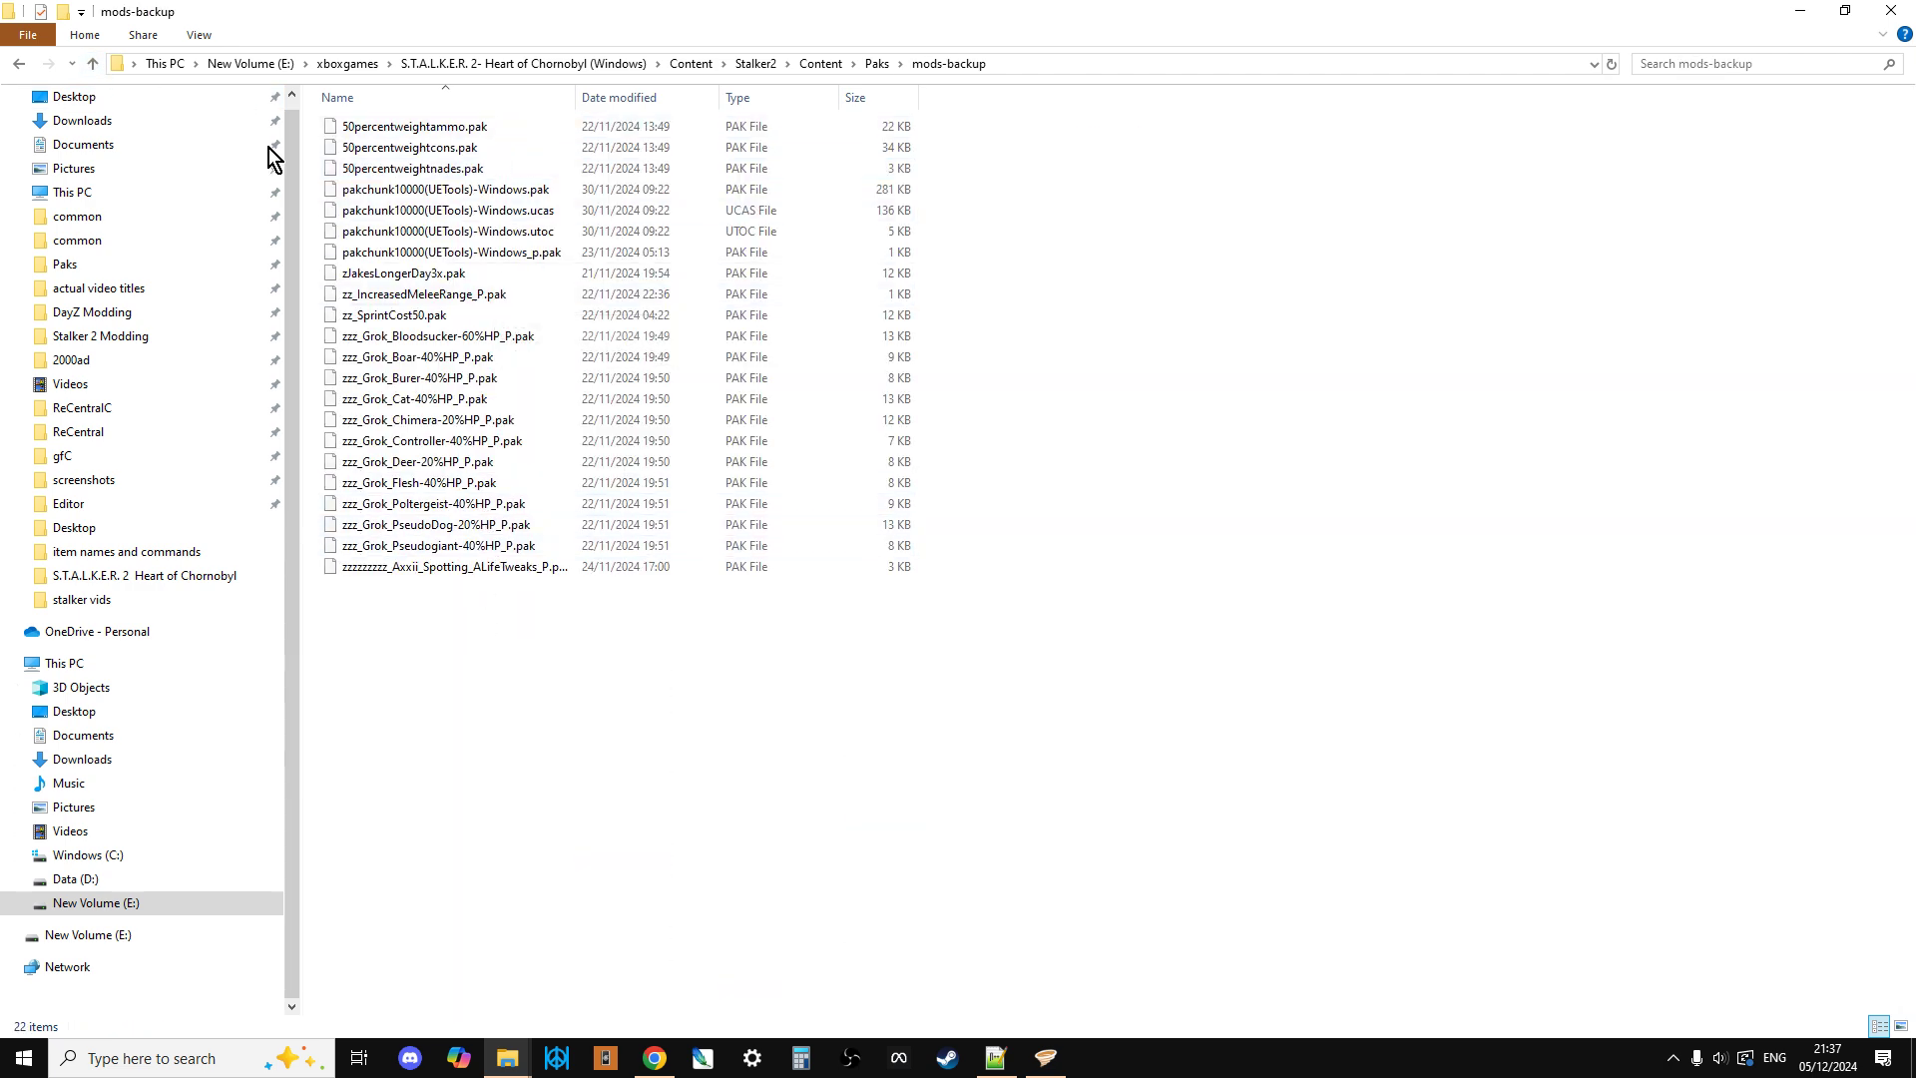
left_click(94, 68)
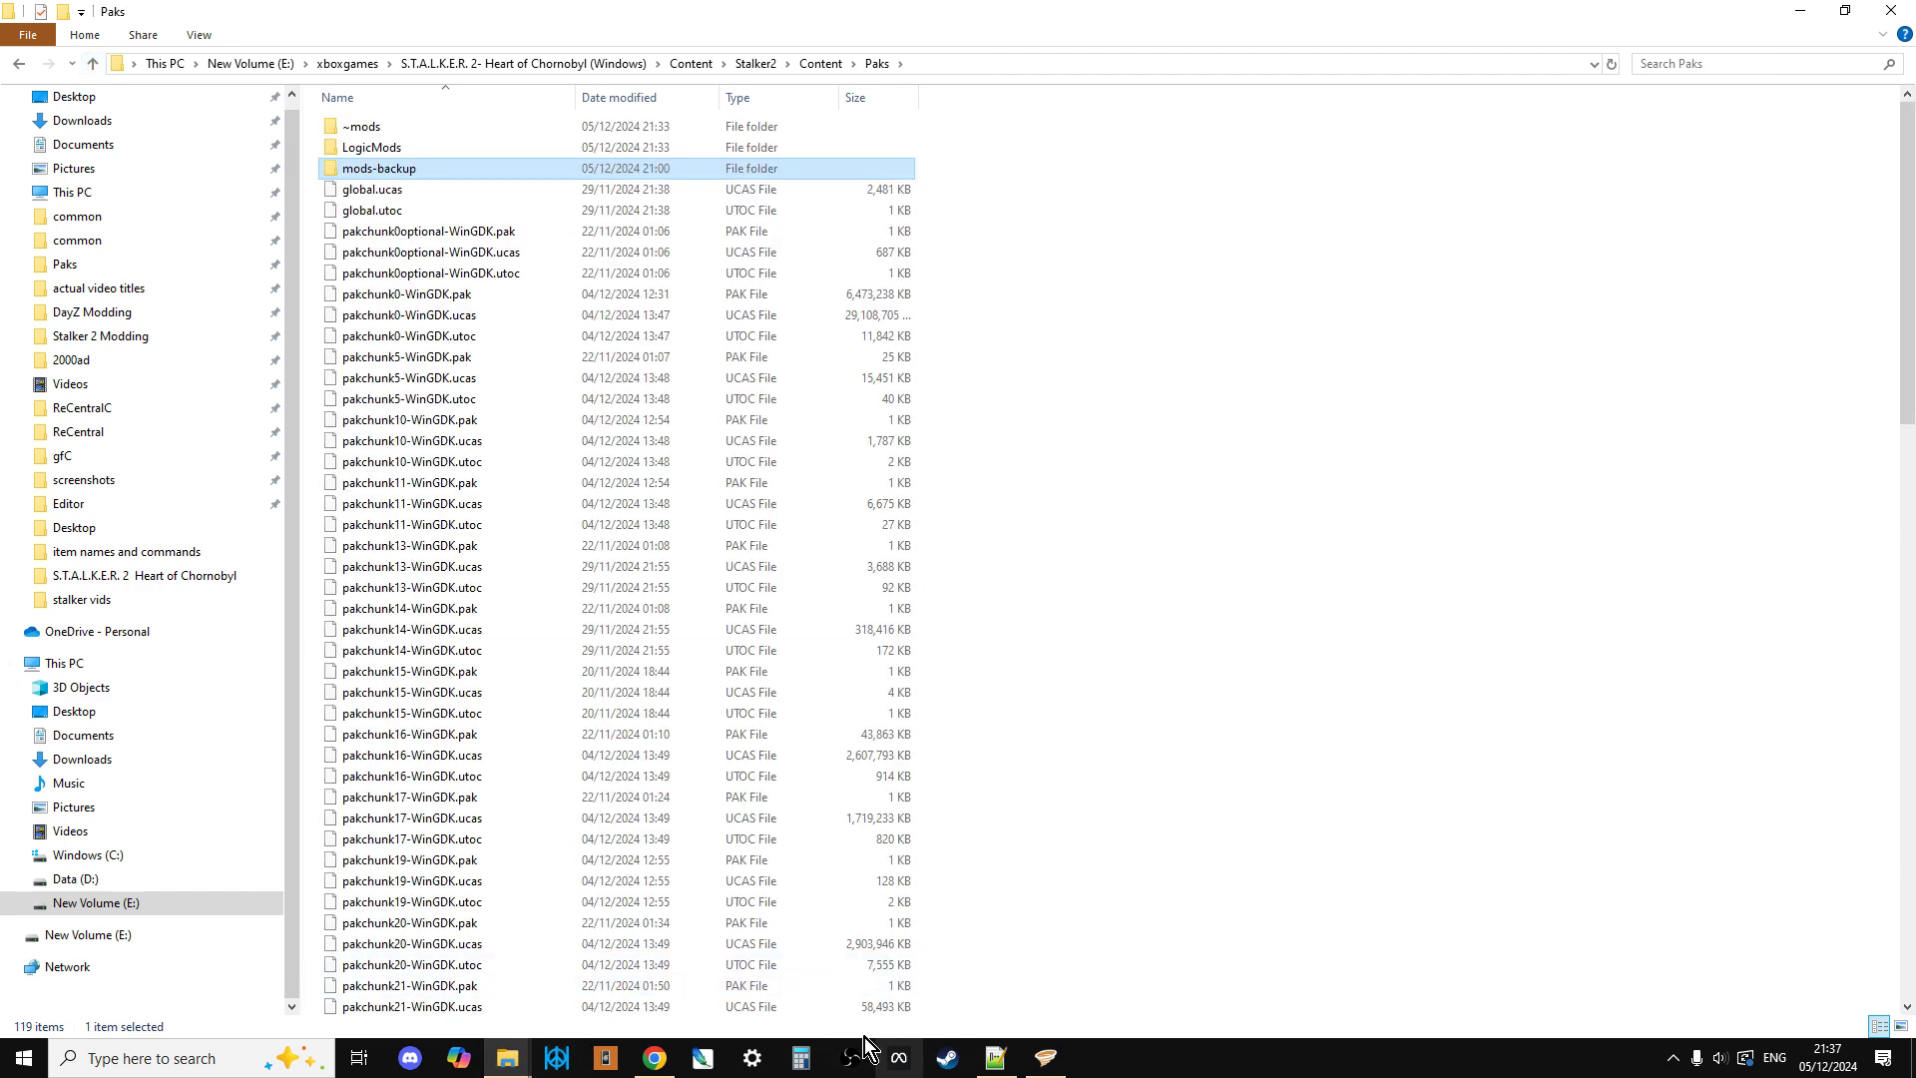
Step: Switch to Chrome and look through the Increased Melee Range mod page on Nexus Mods, down to its main files
left_click(655, 1057)
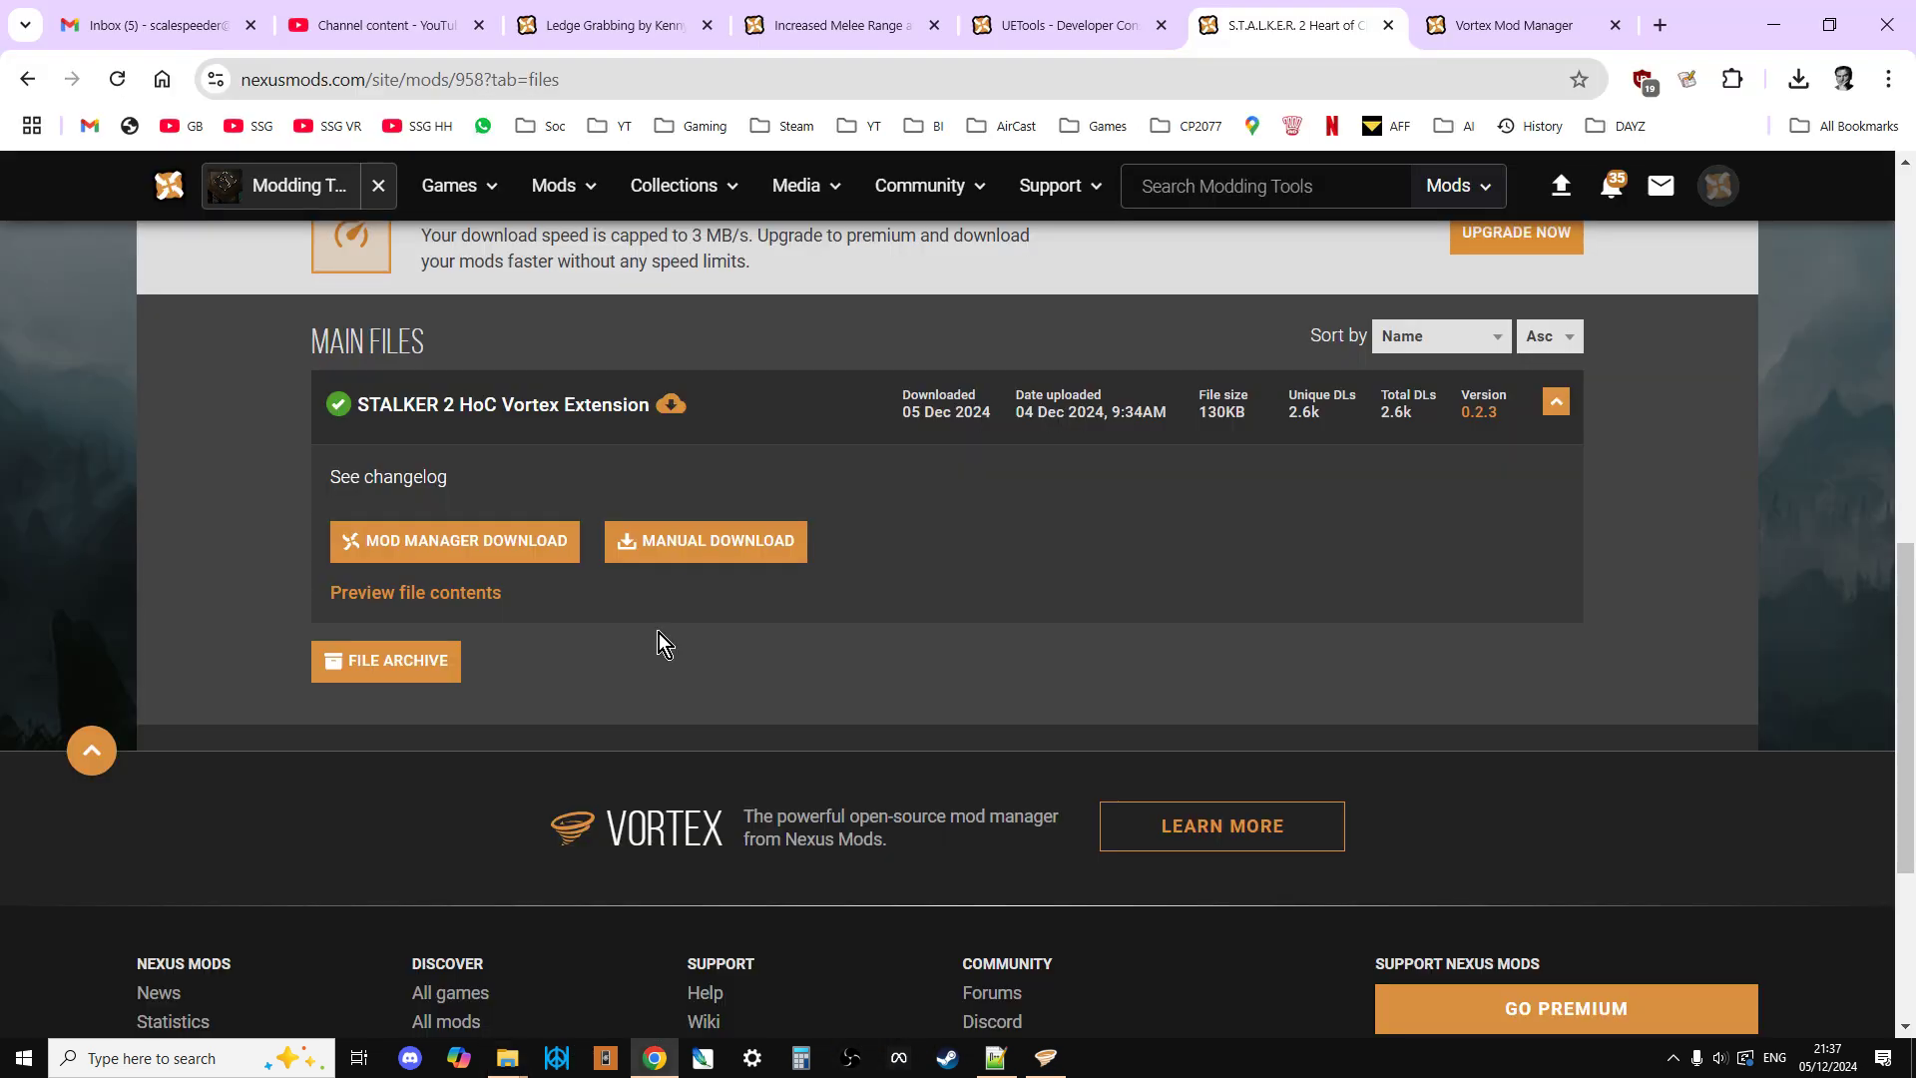
left_click(873, 28)
scroll(798, 663, "up", 5)
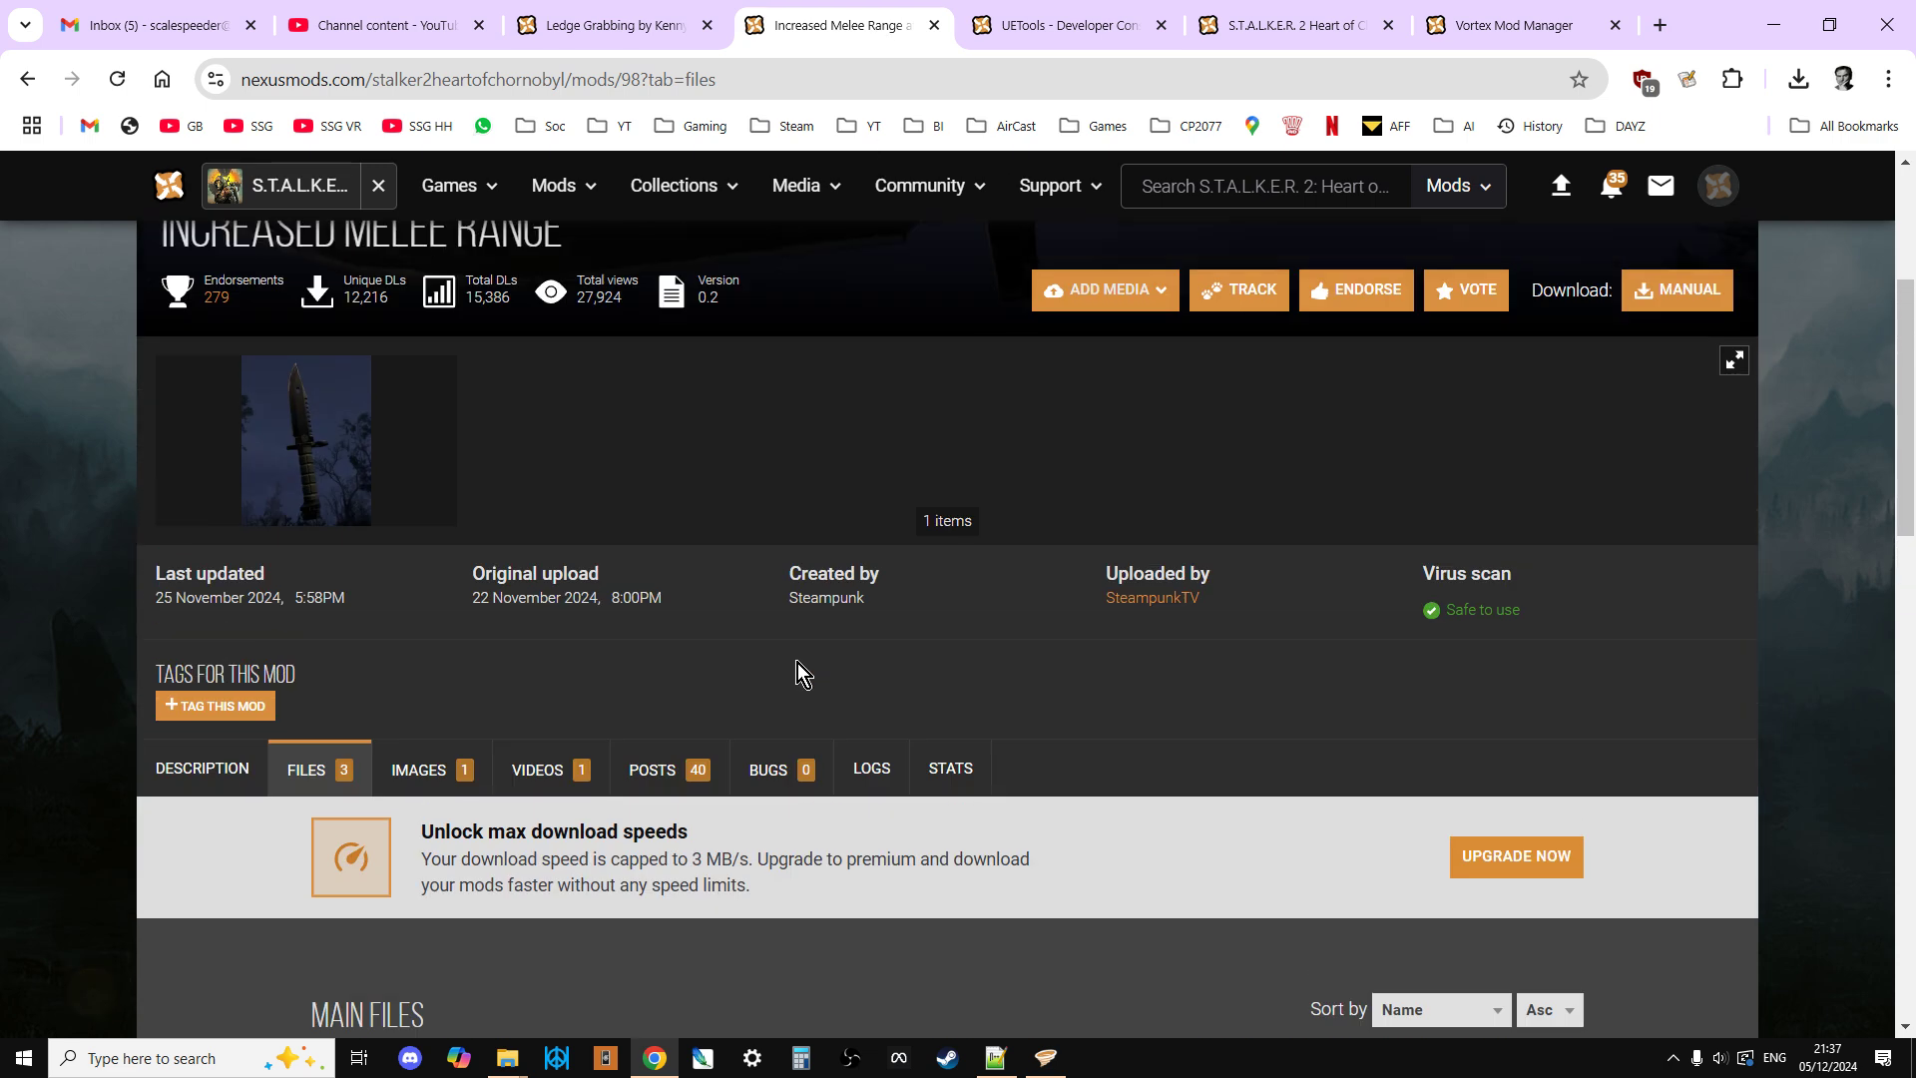
scroll(798, 663, "down", 1)
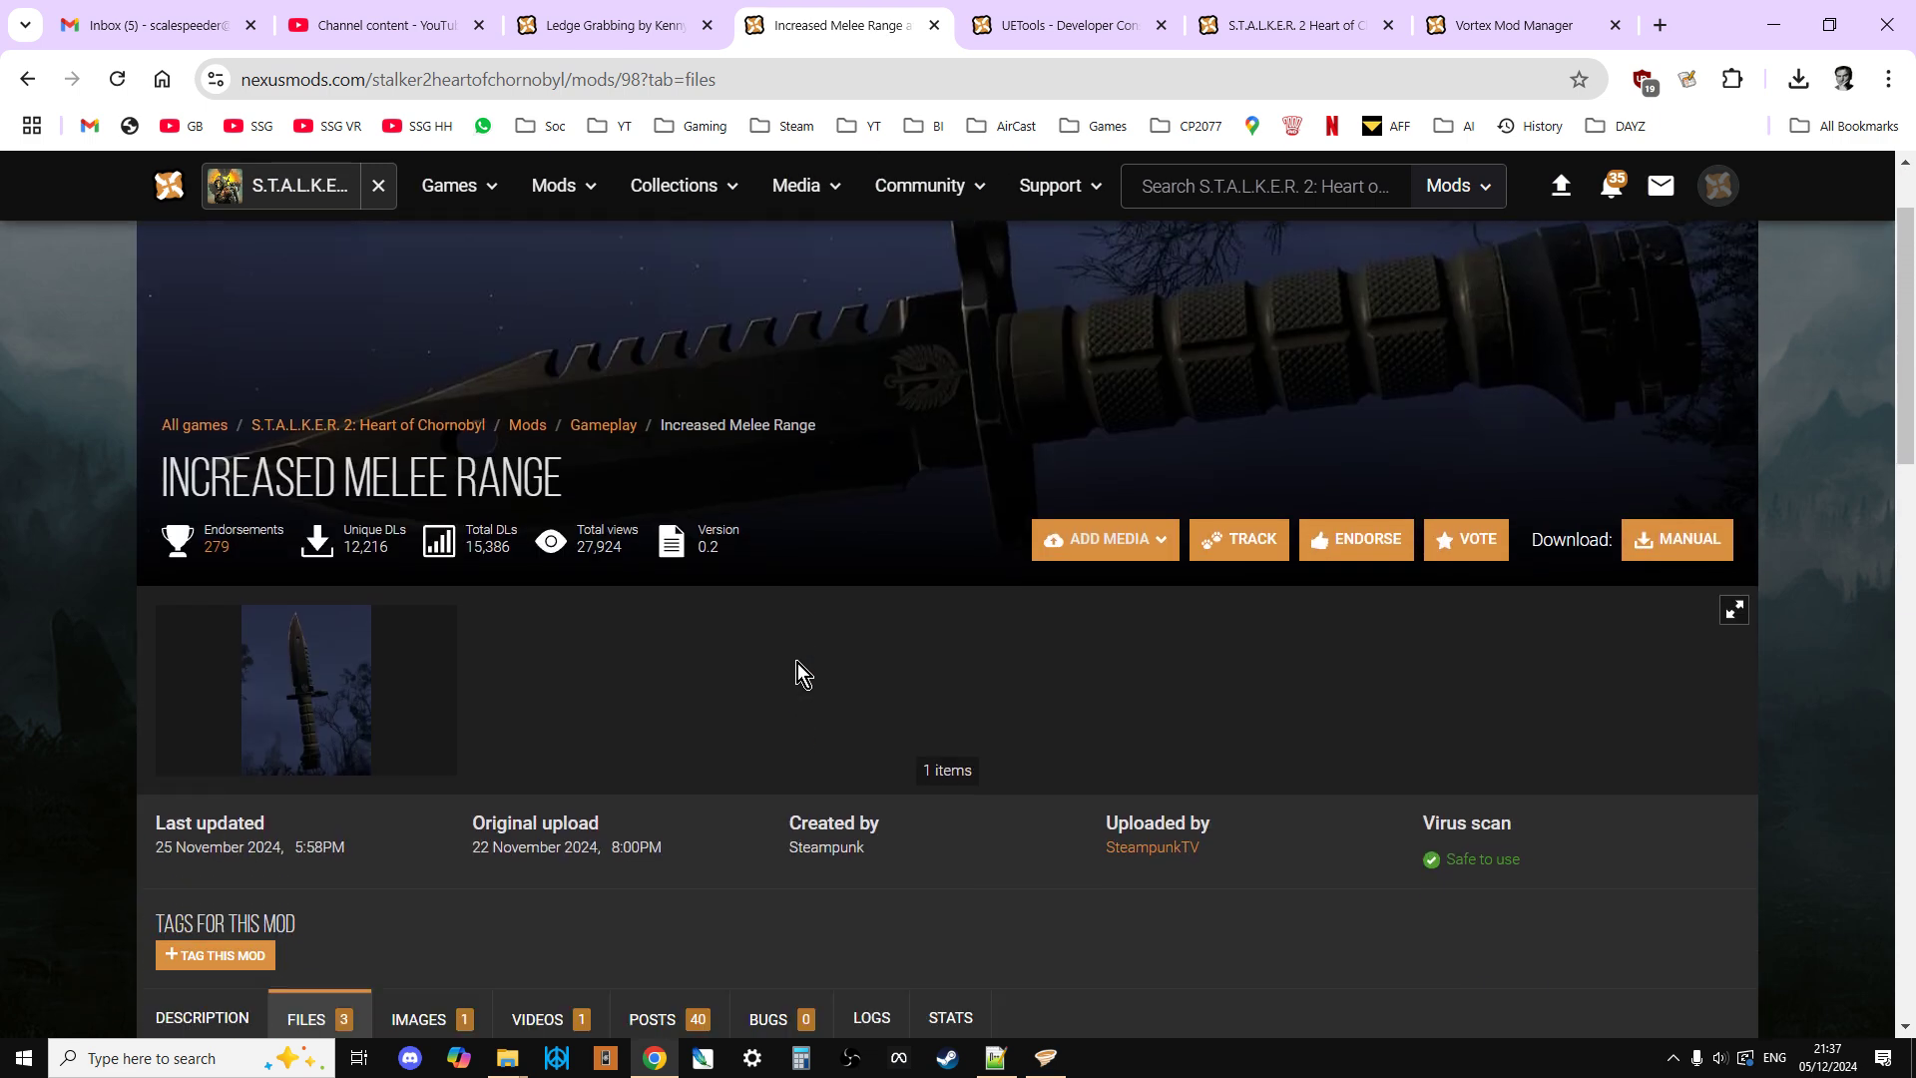
scroll(779, 673, "down", 5)
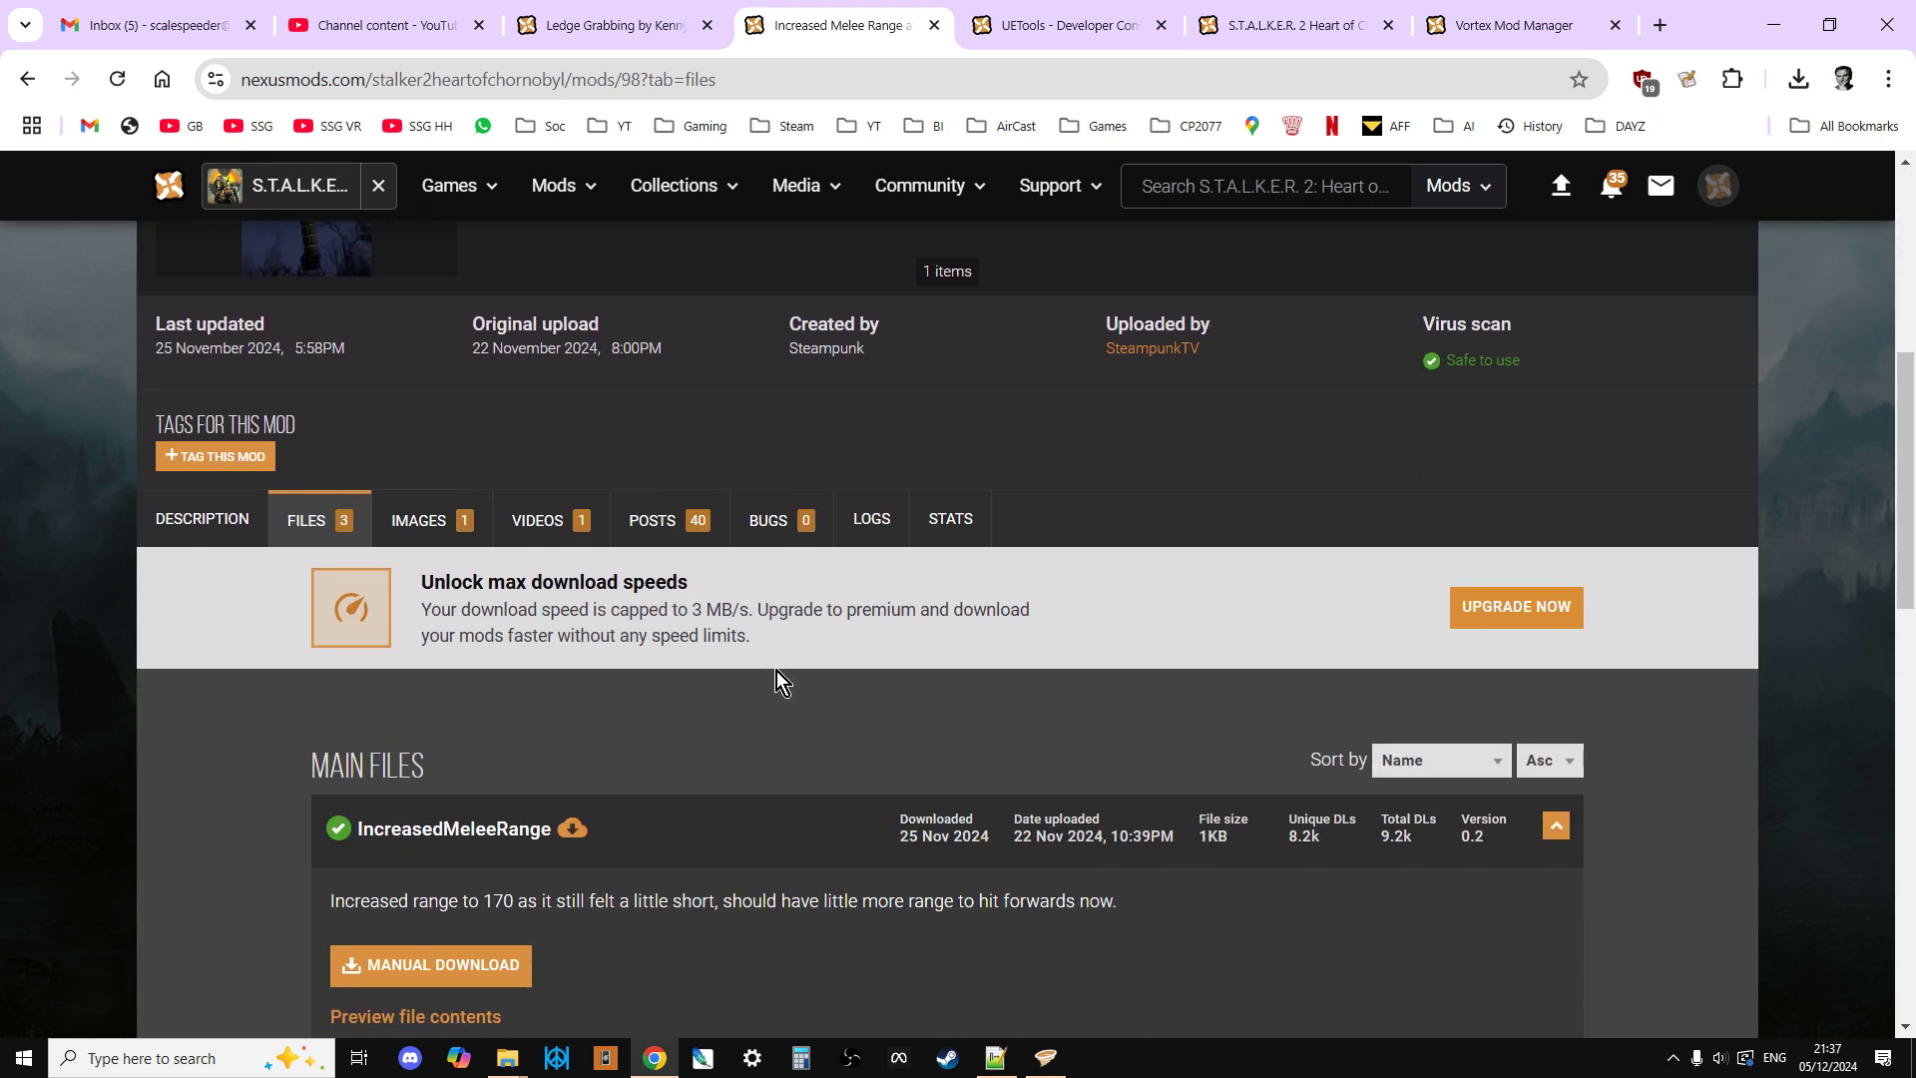
scroll(776, 671, "up", 1)
Step: Examine the mod manager download option for Ledge Grabbing (Even Lower) V1.3 and view the mods list in Vortex
left_click(599, 25)
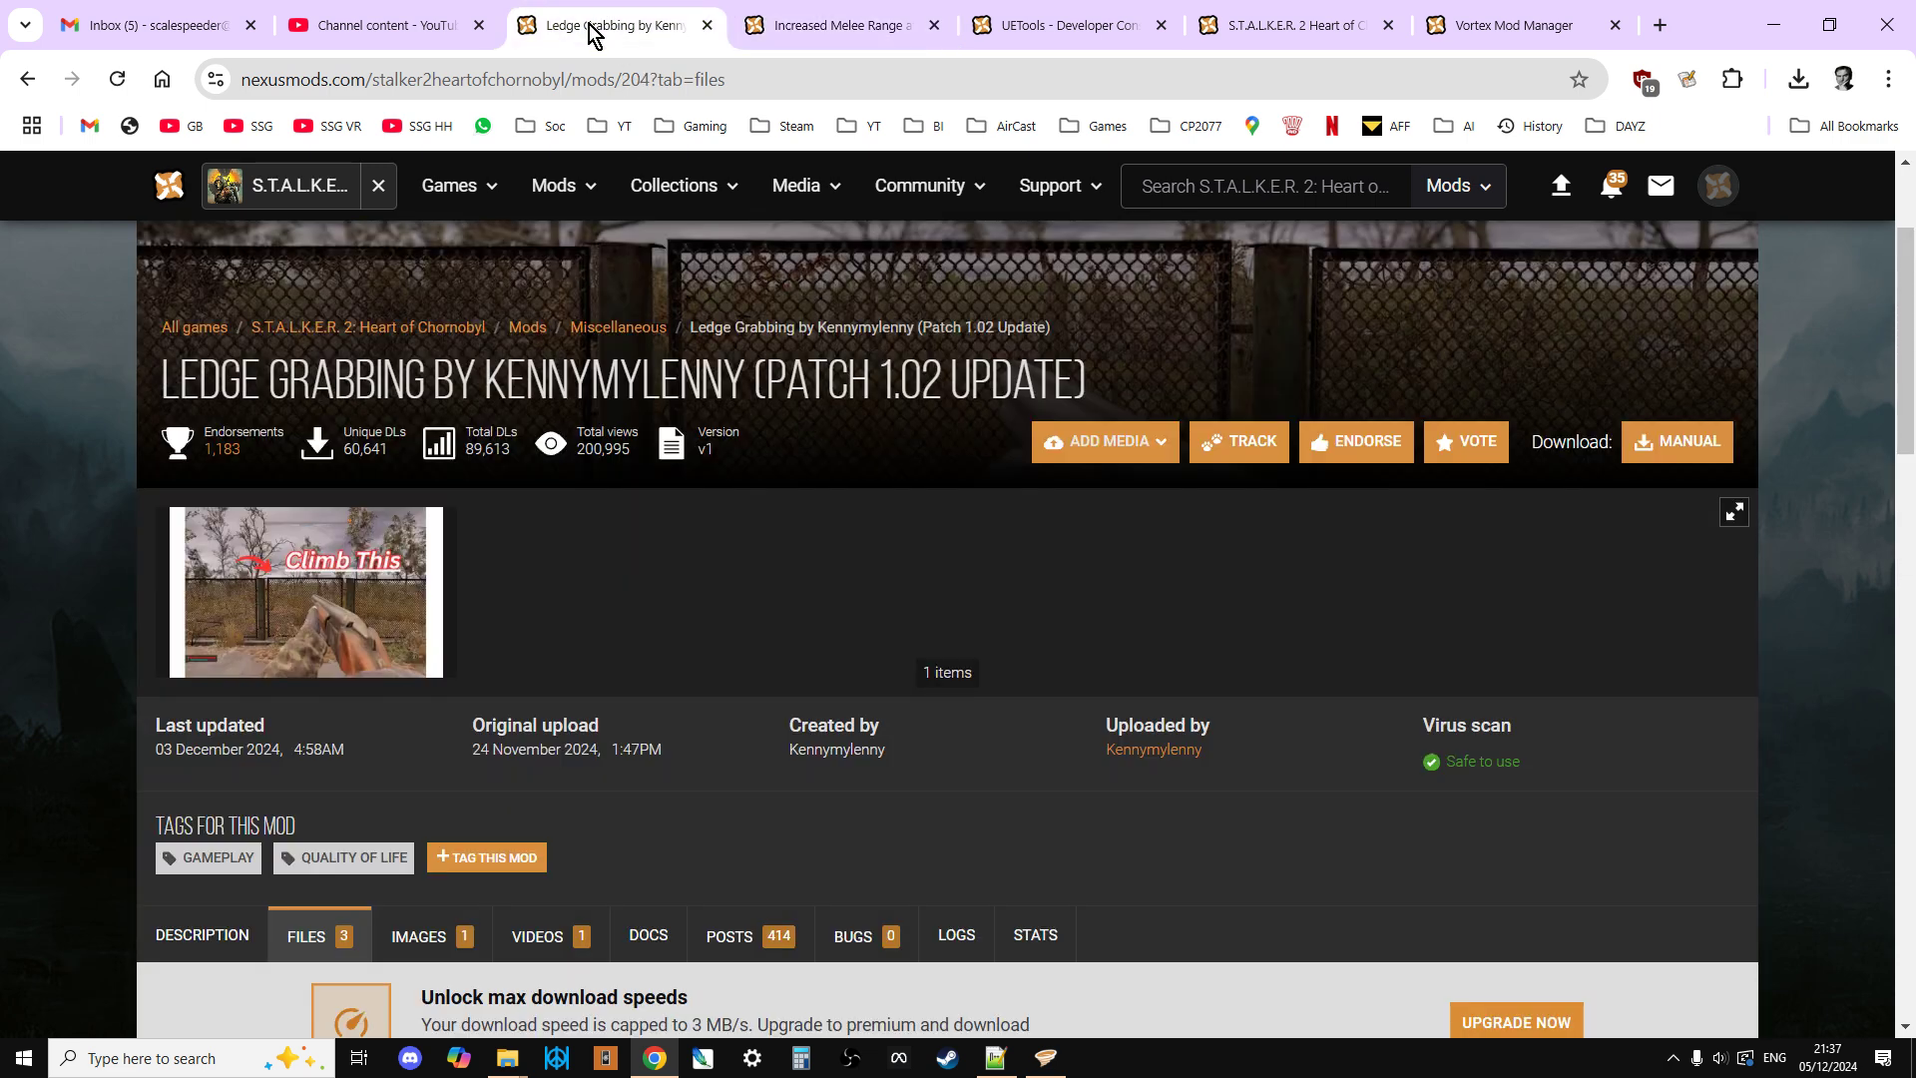
scroll(618, 654, "down", 7)
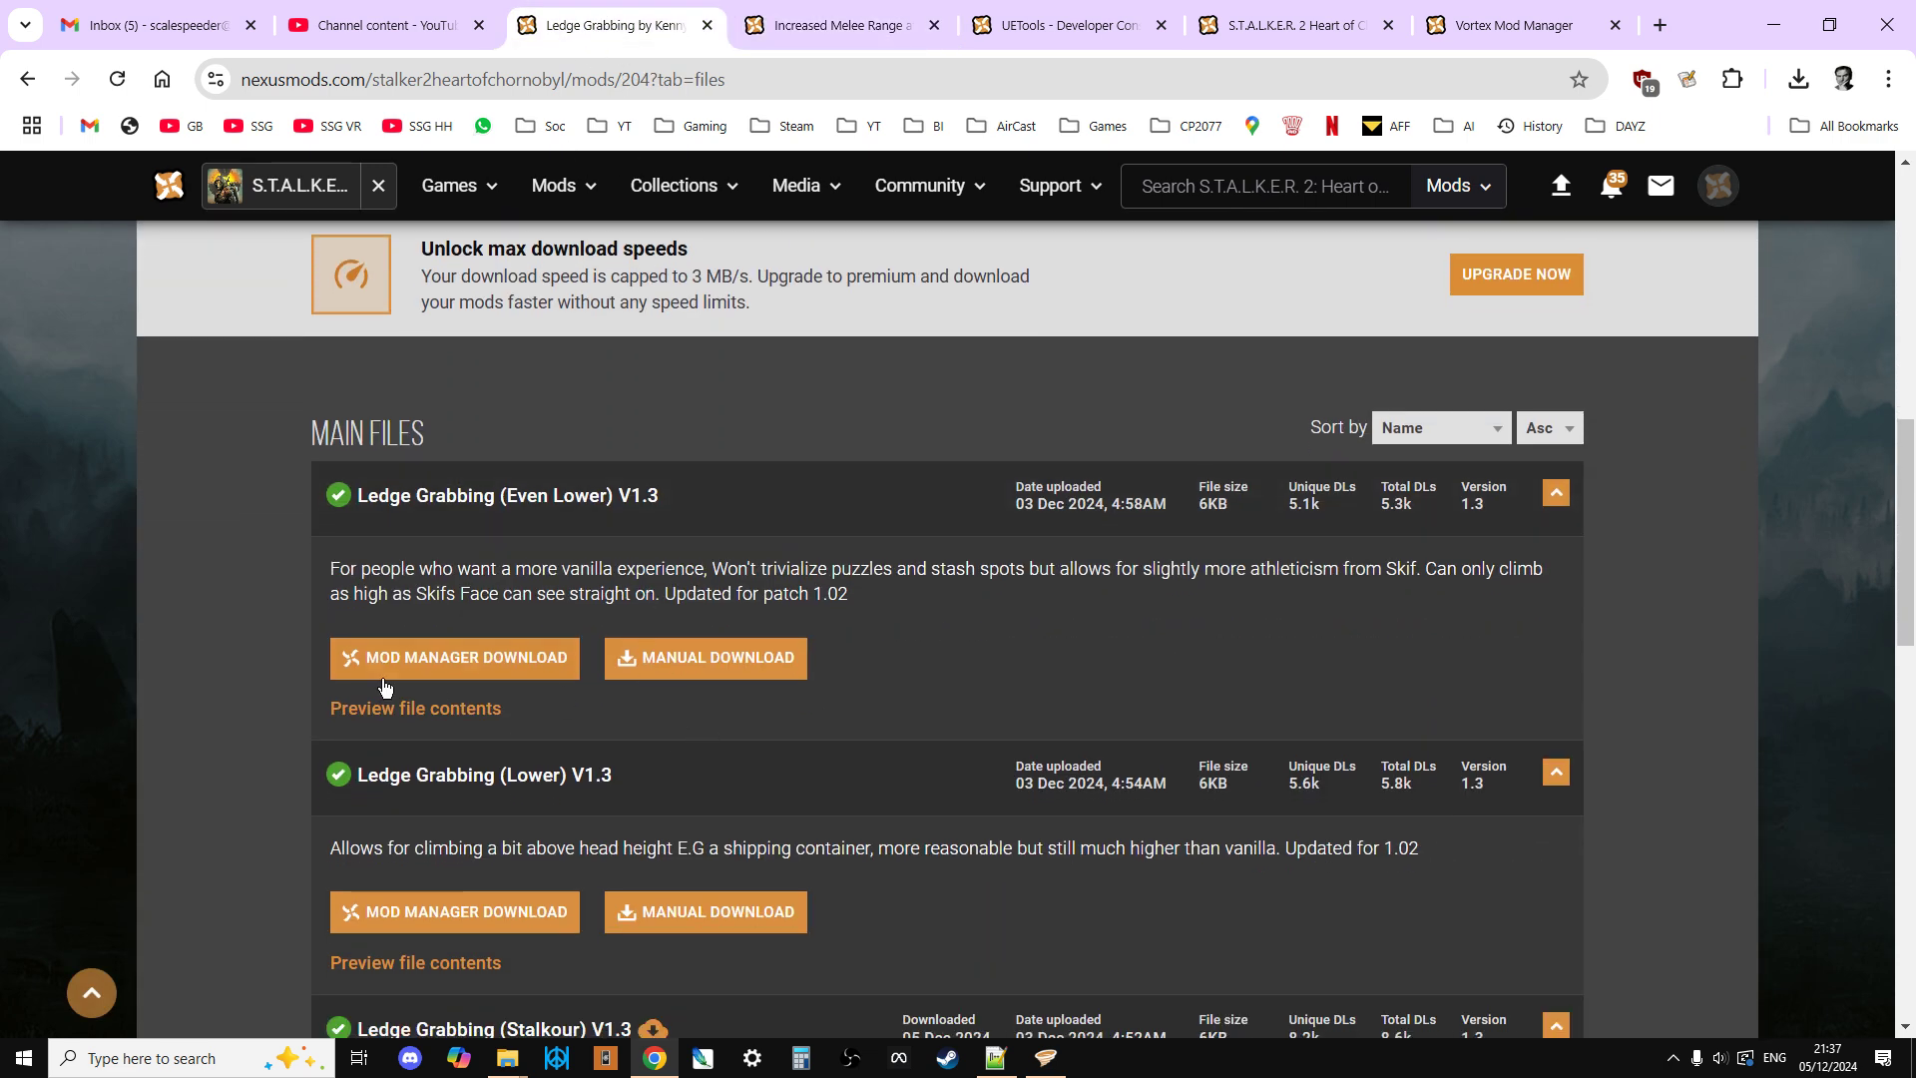
left_click(440, 667)
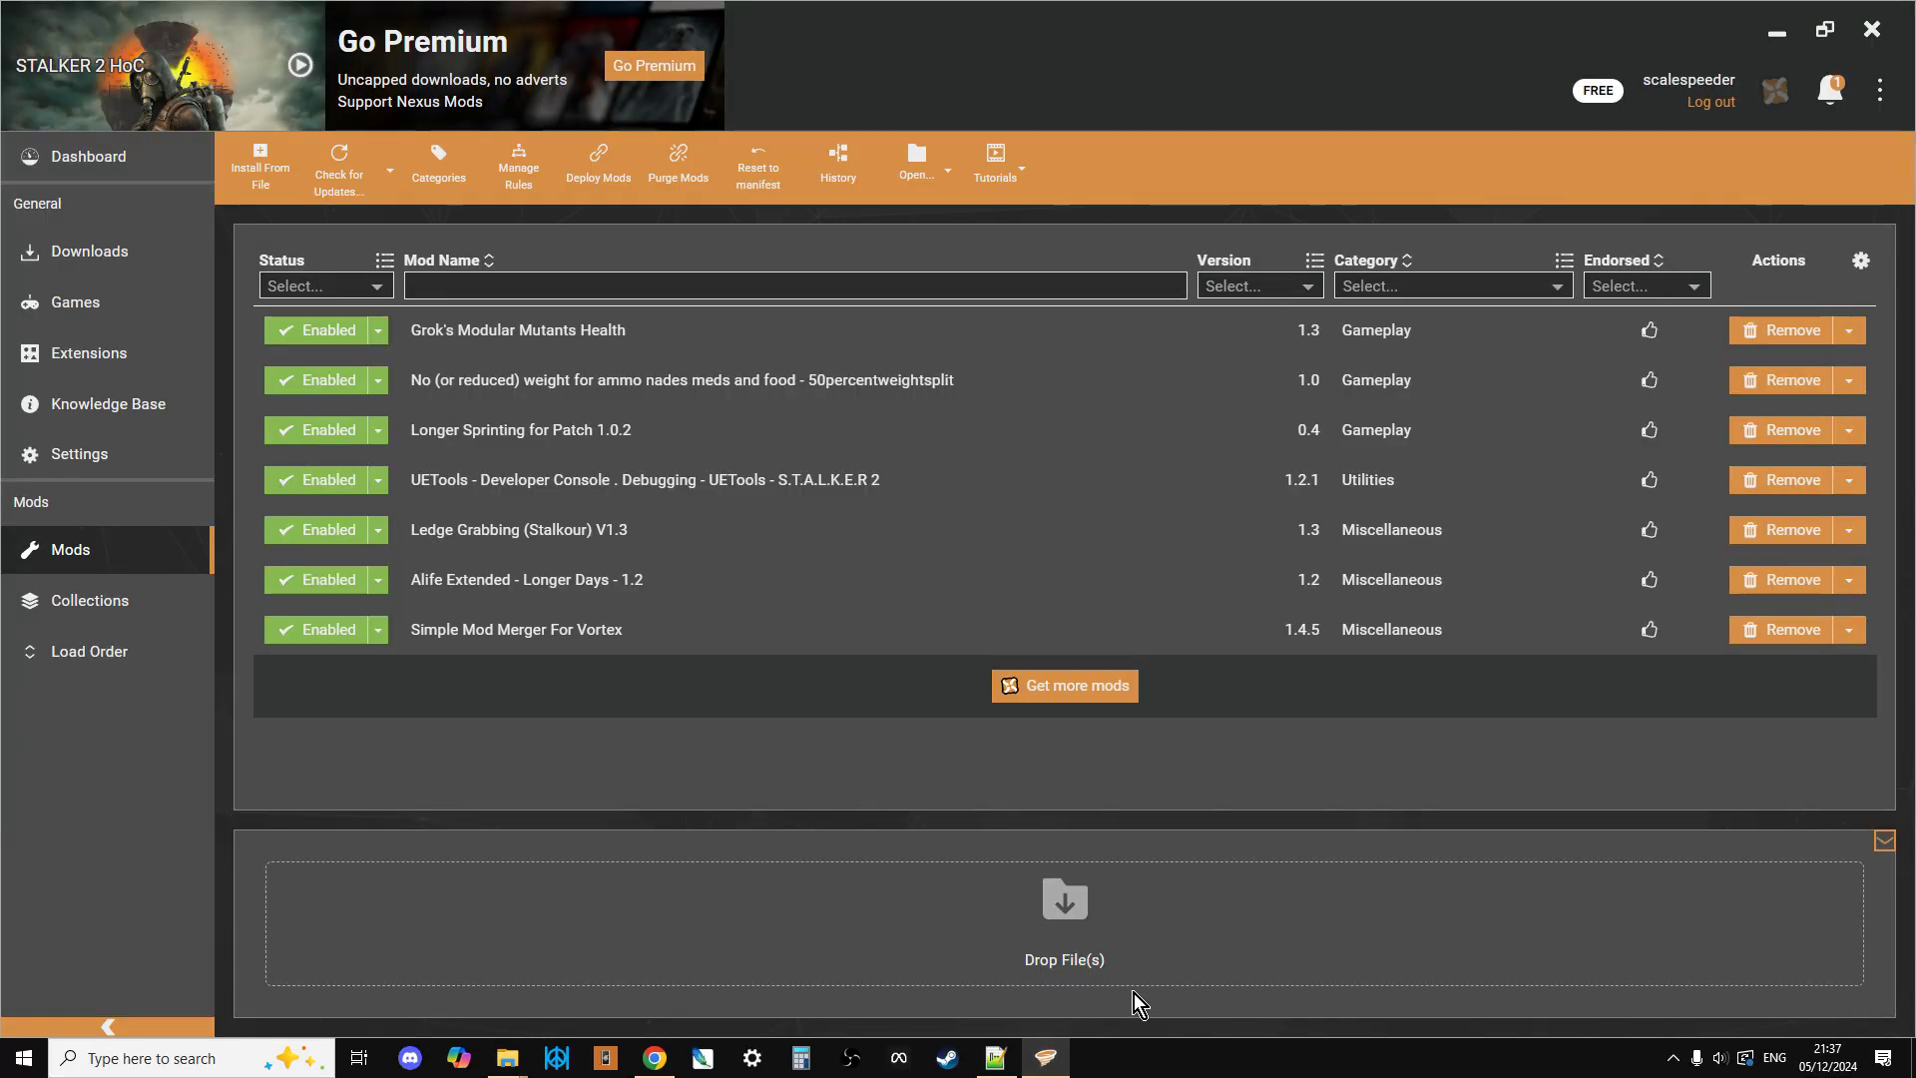
left_click(653, 1058)
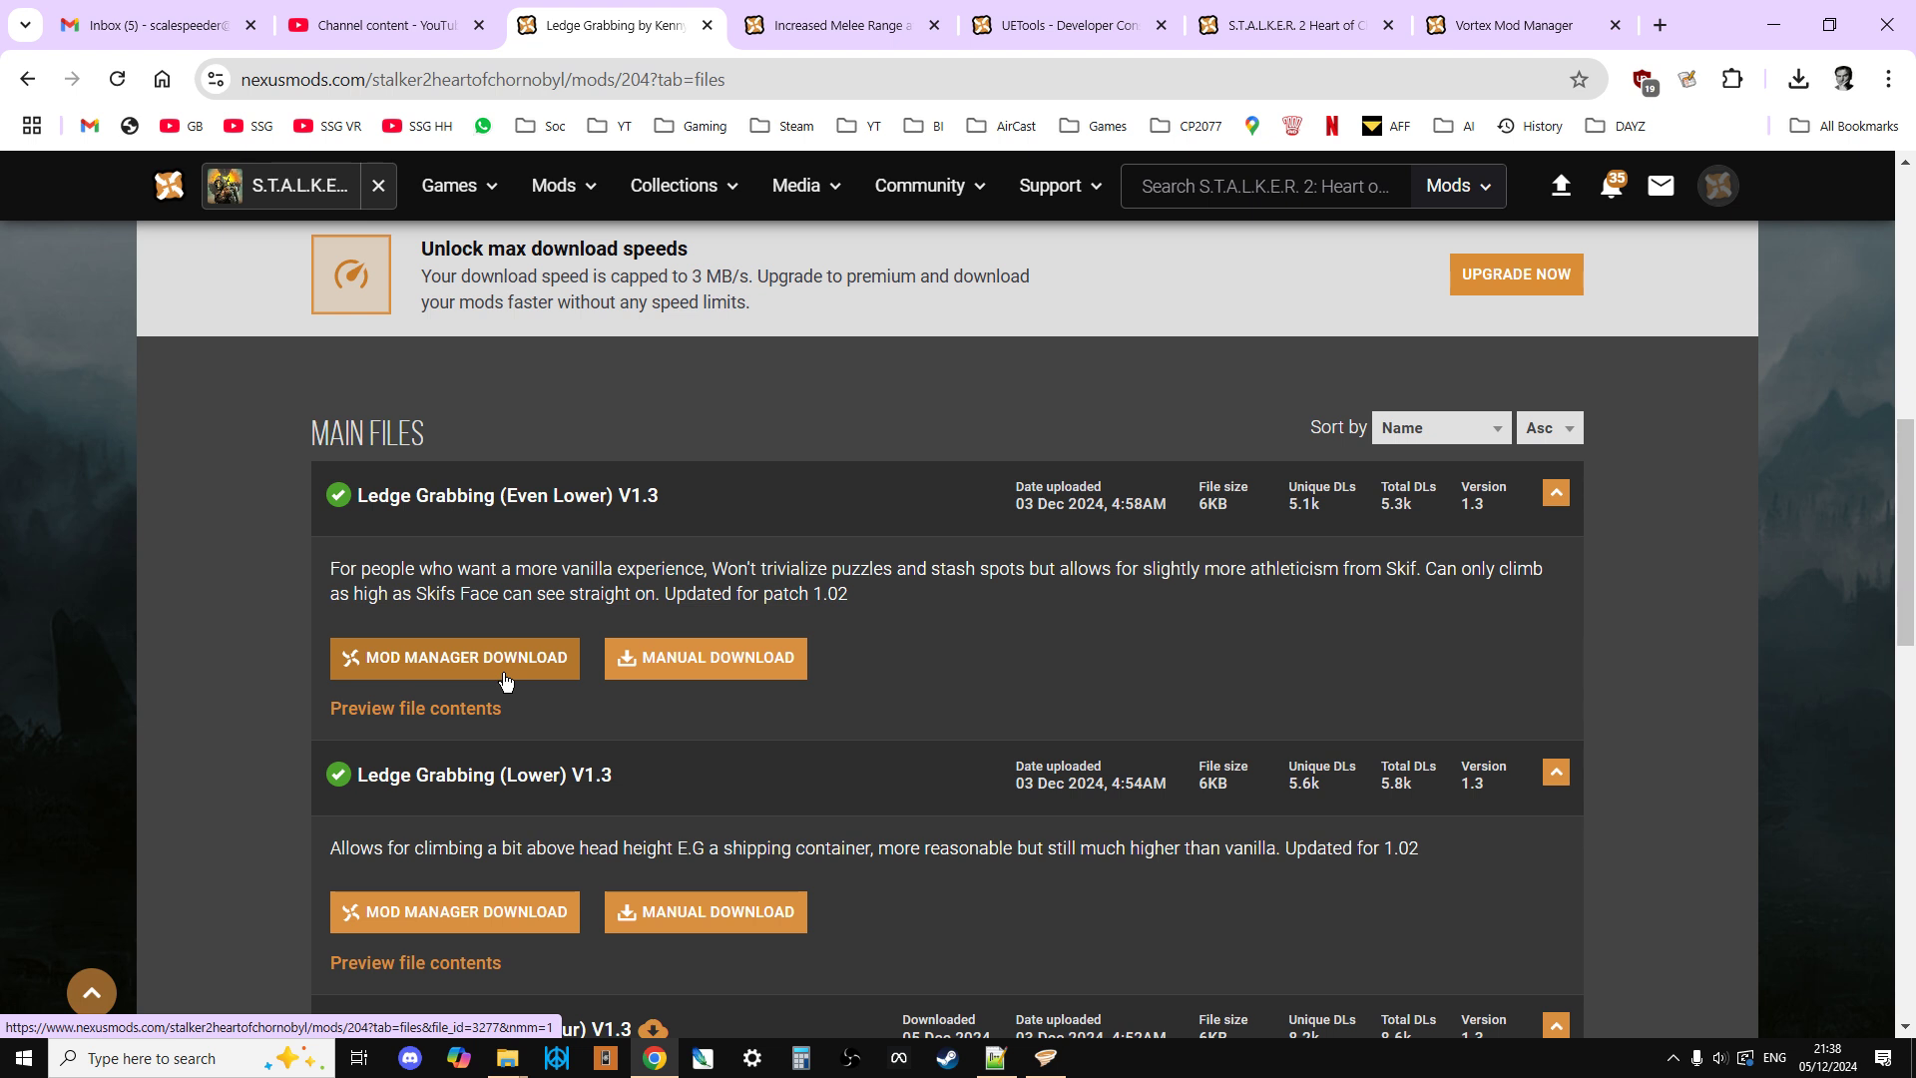
Step: Check the download options for the Increased Melee Range main and optional files, and return to the Vortex mods list
left_click(798, 28)
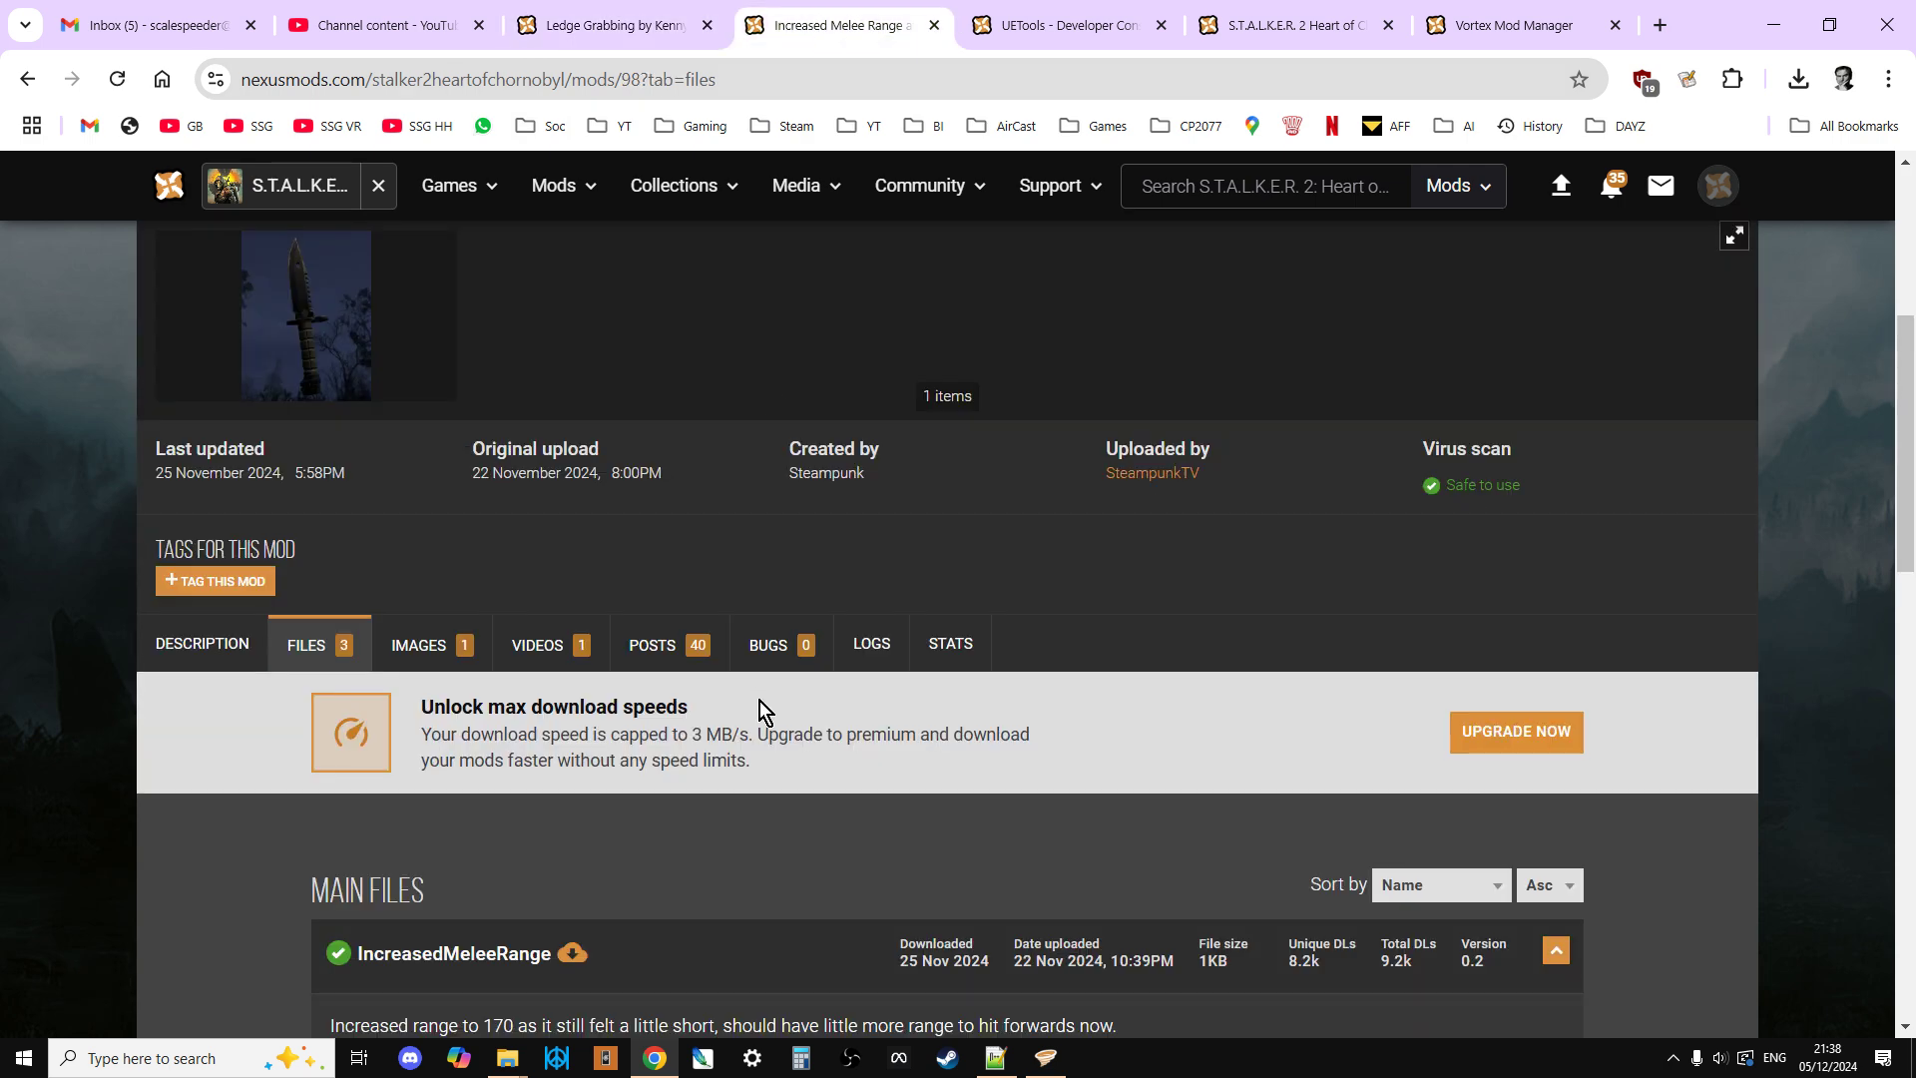
scroll(760, 710, "down", 5)
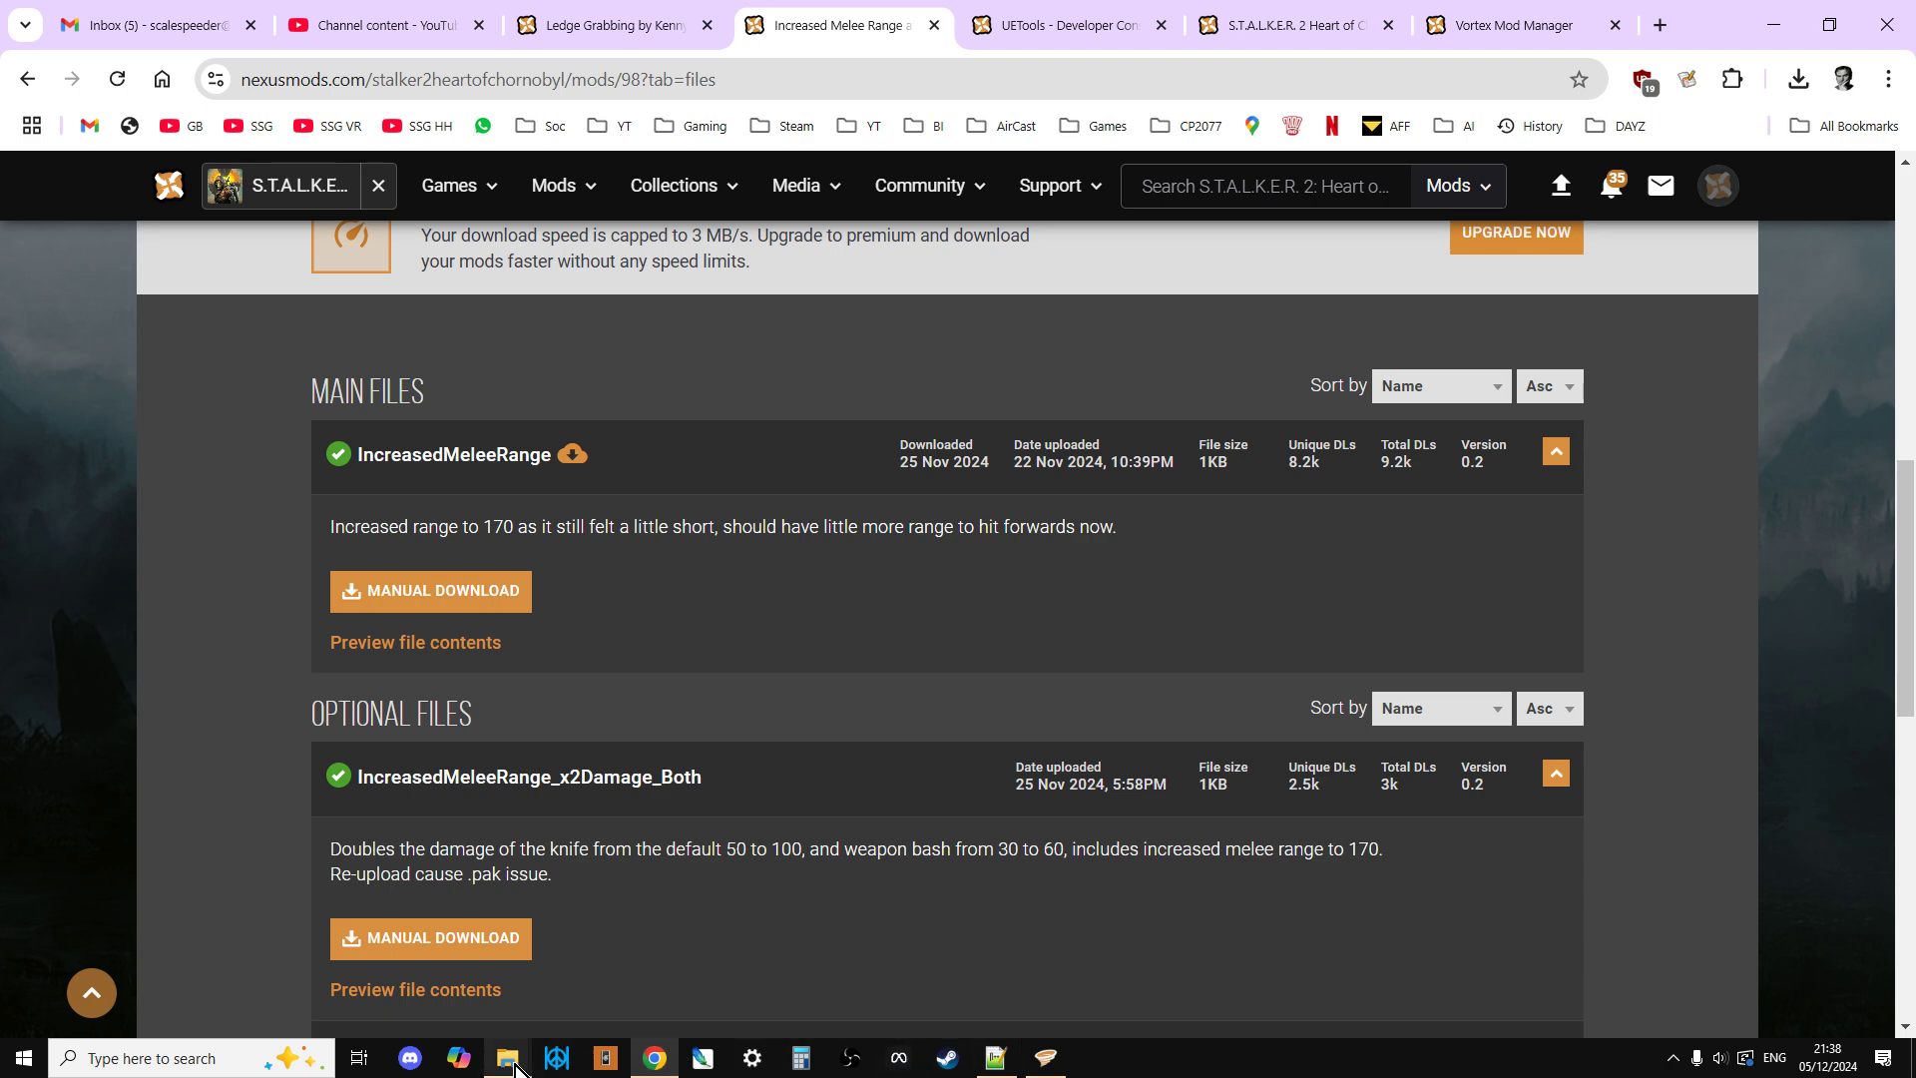
left_click(1038, 1062)
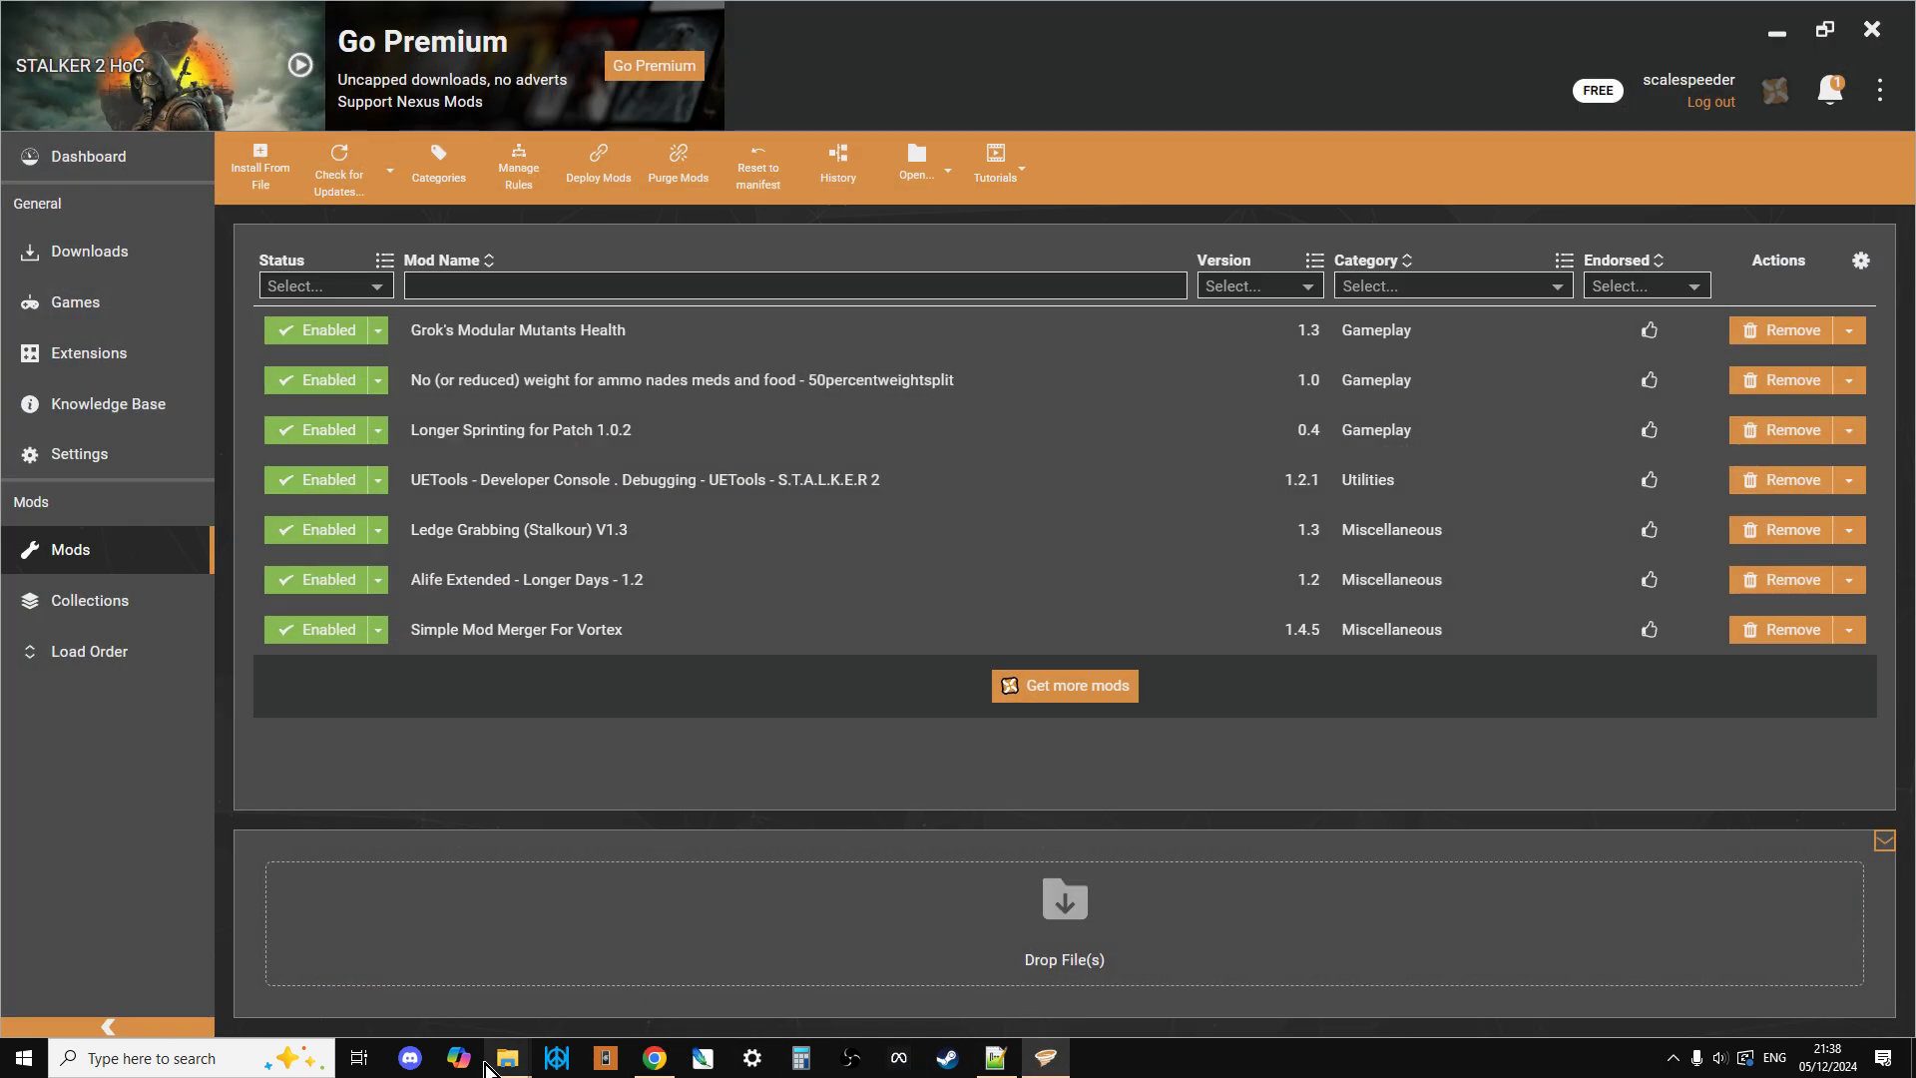
Step: Bring up the Downloads folder in File Explorer and compare its mod archives with the Increased Melee Range files page in Chrome
mouse_move(516, 1071)
left_click(773, 988)
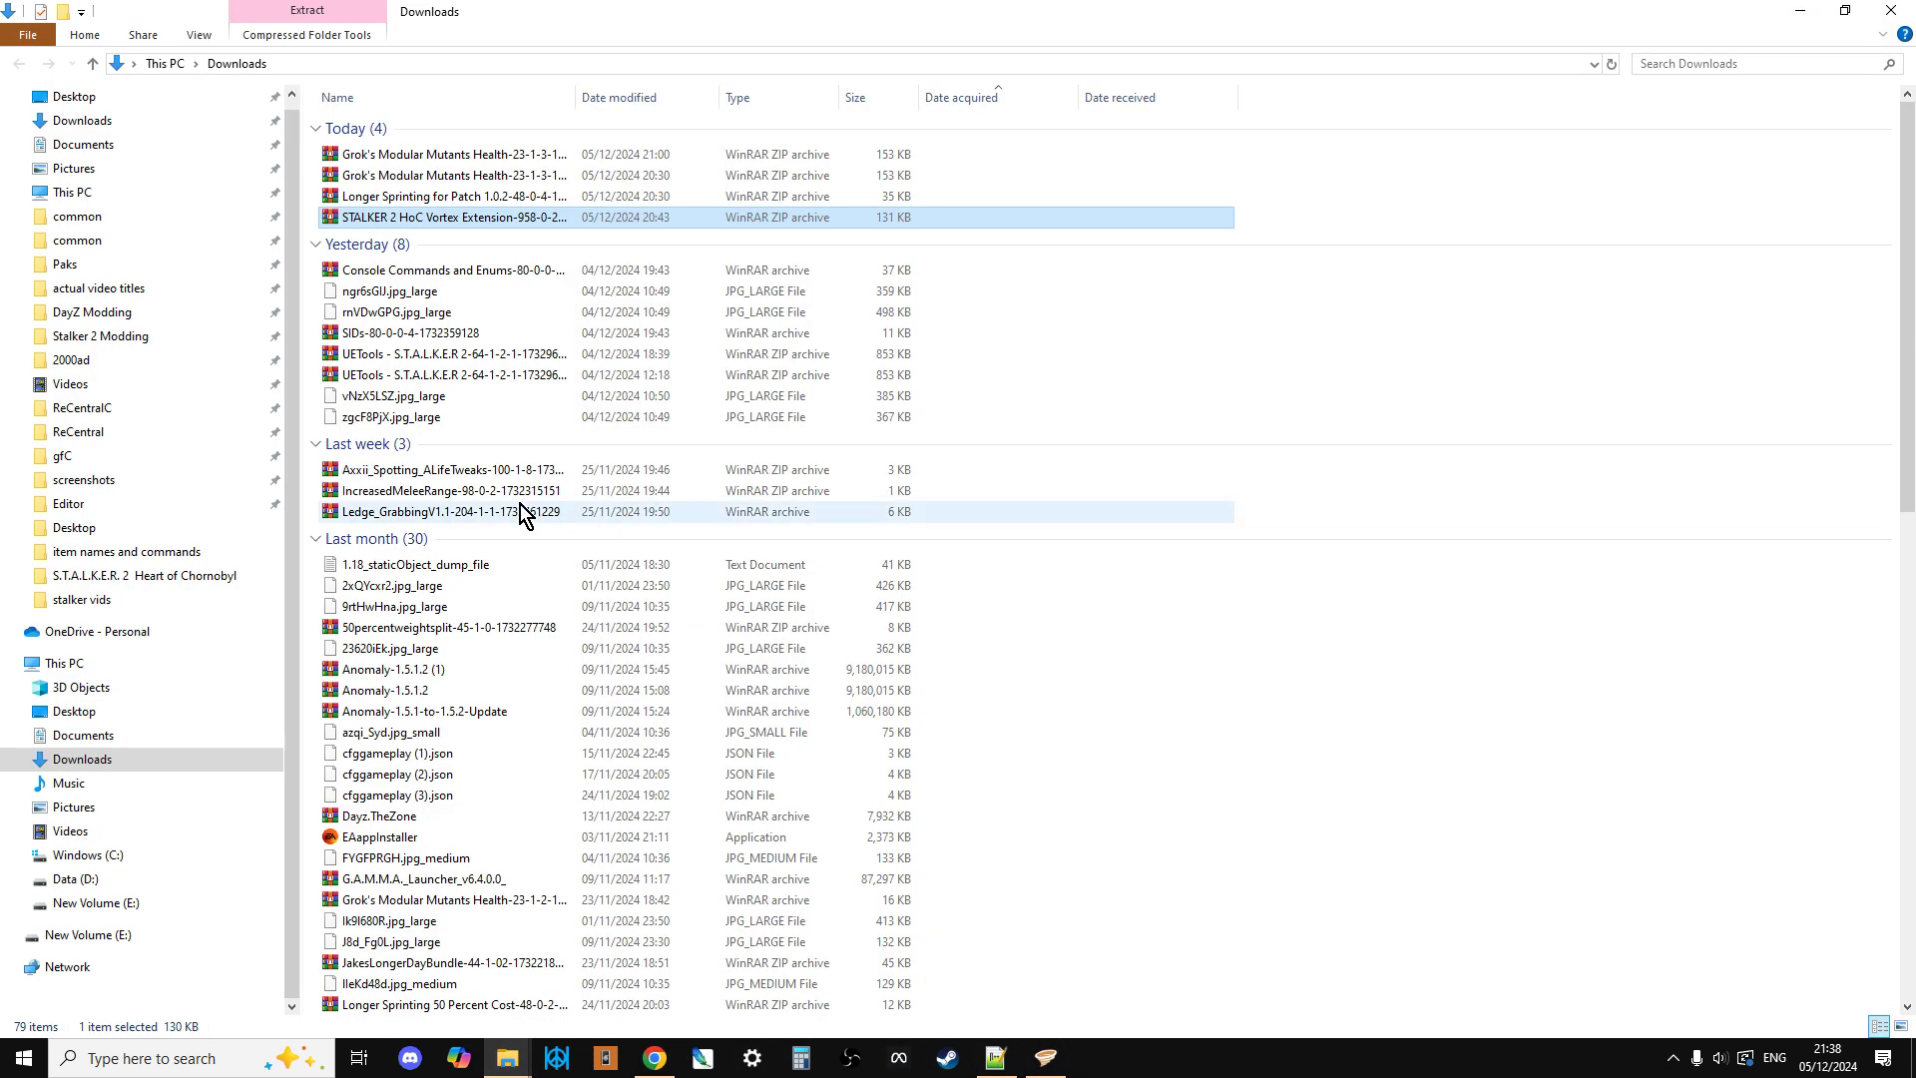
left_click(404, 198)
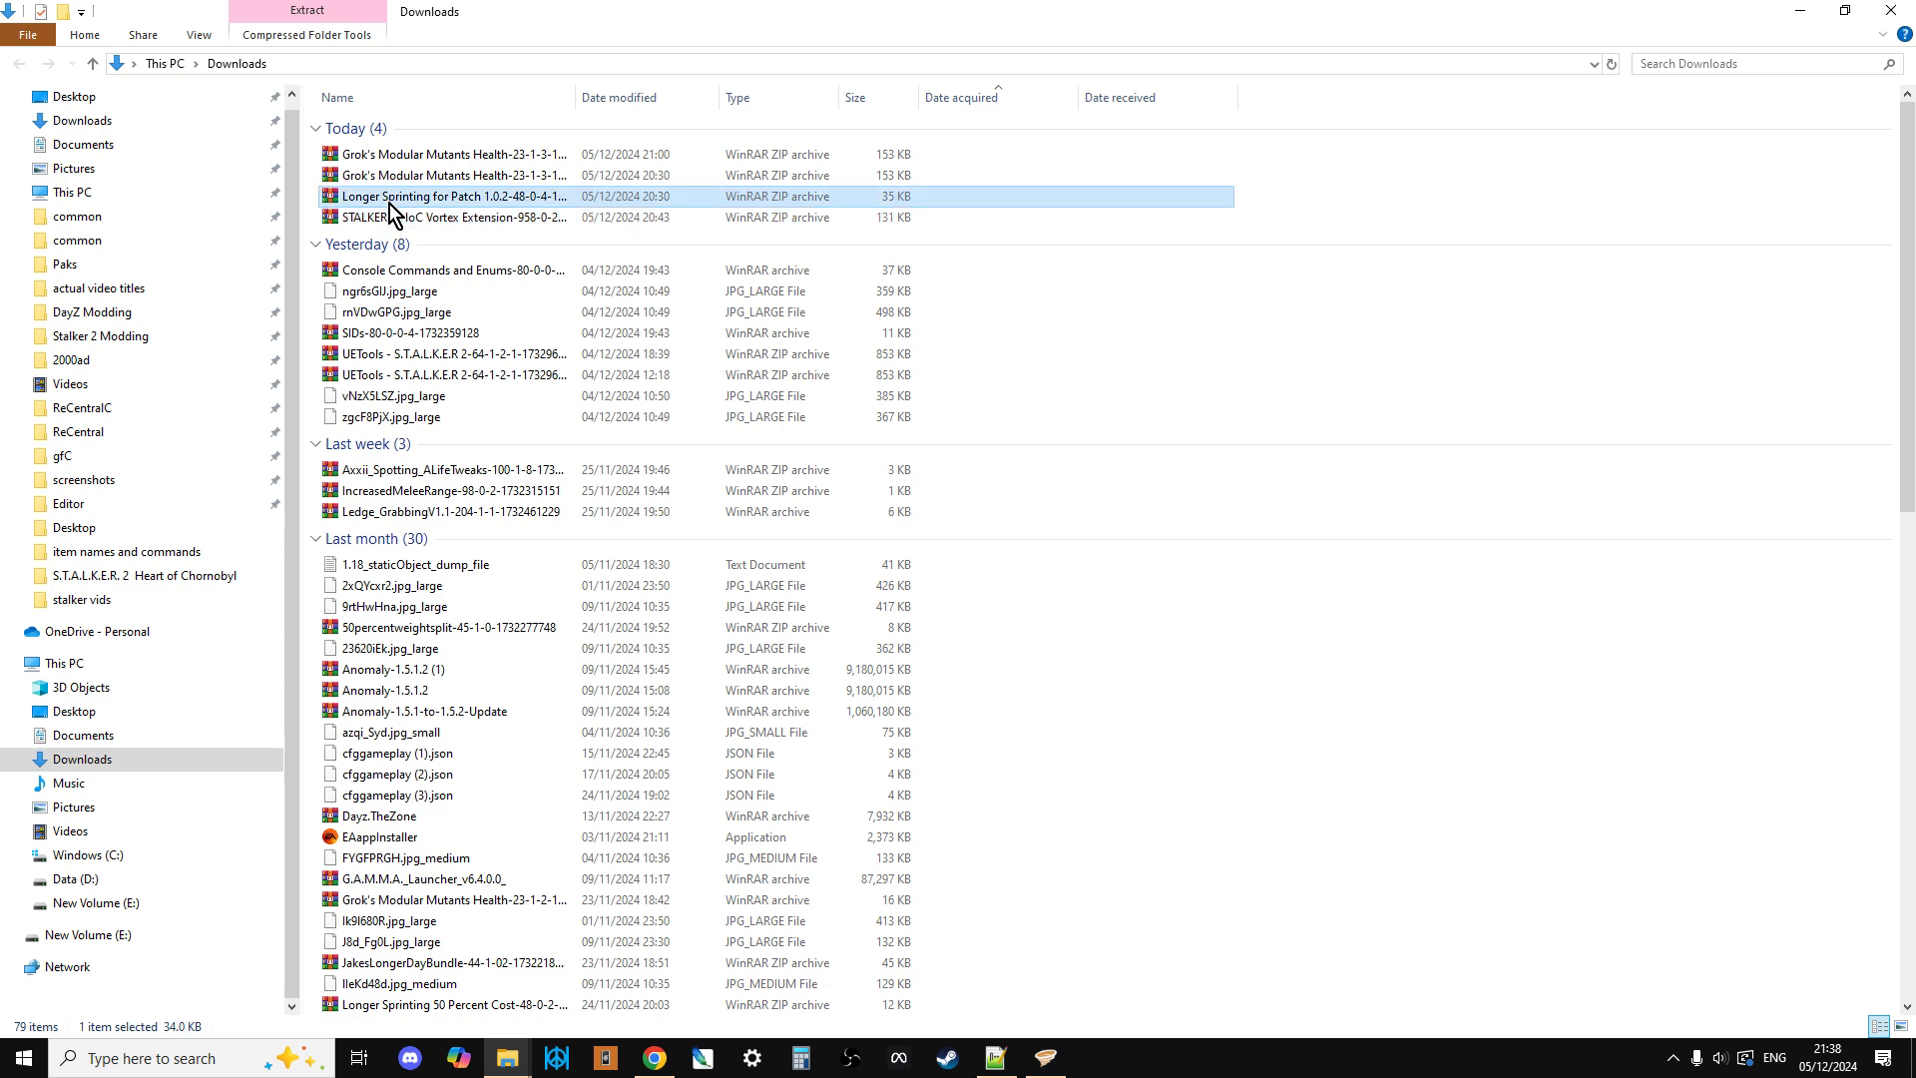
left_click(651, 1059)
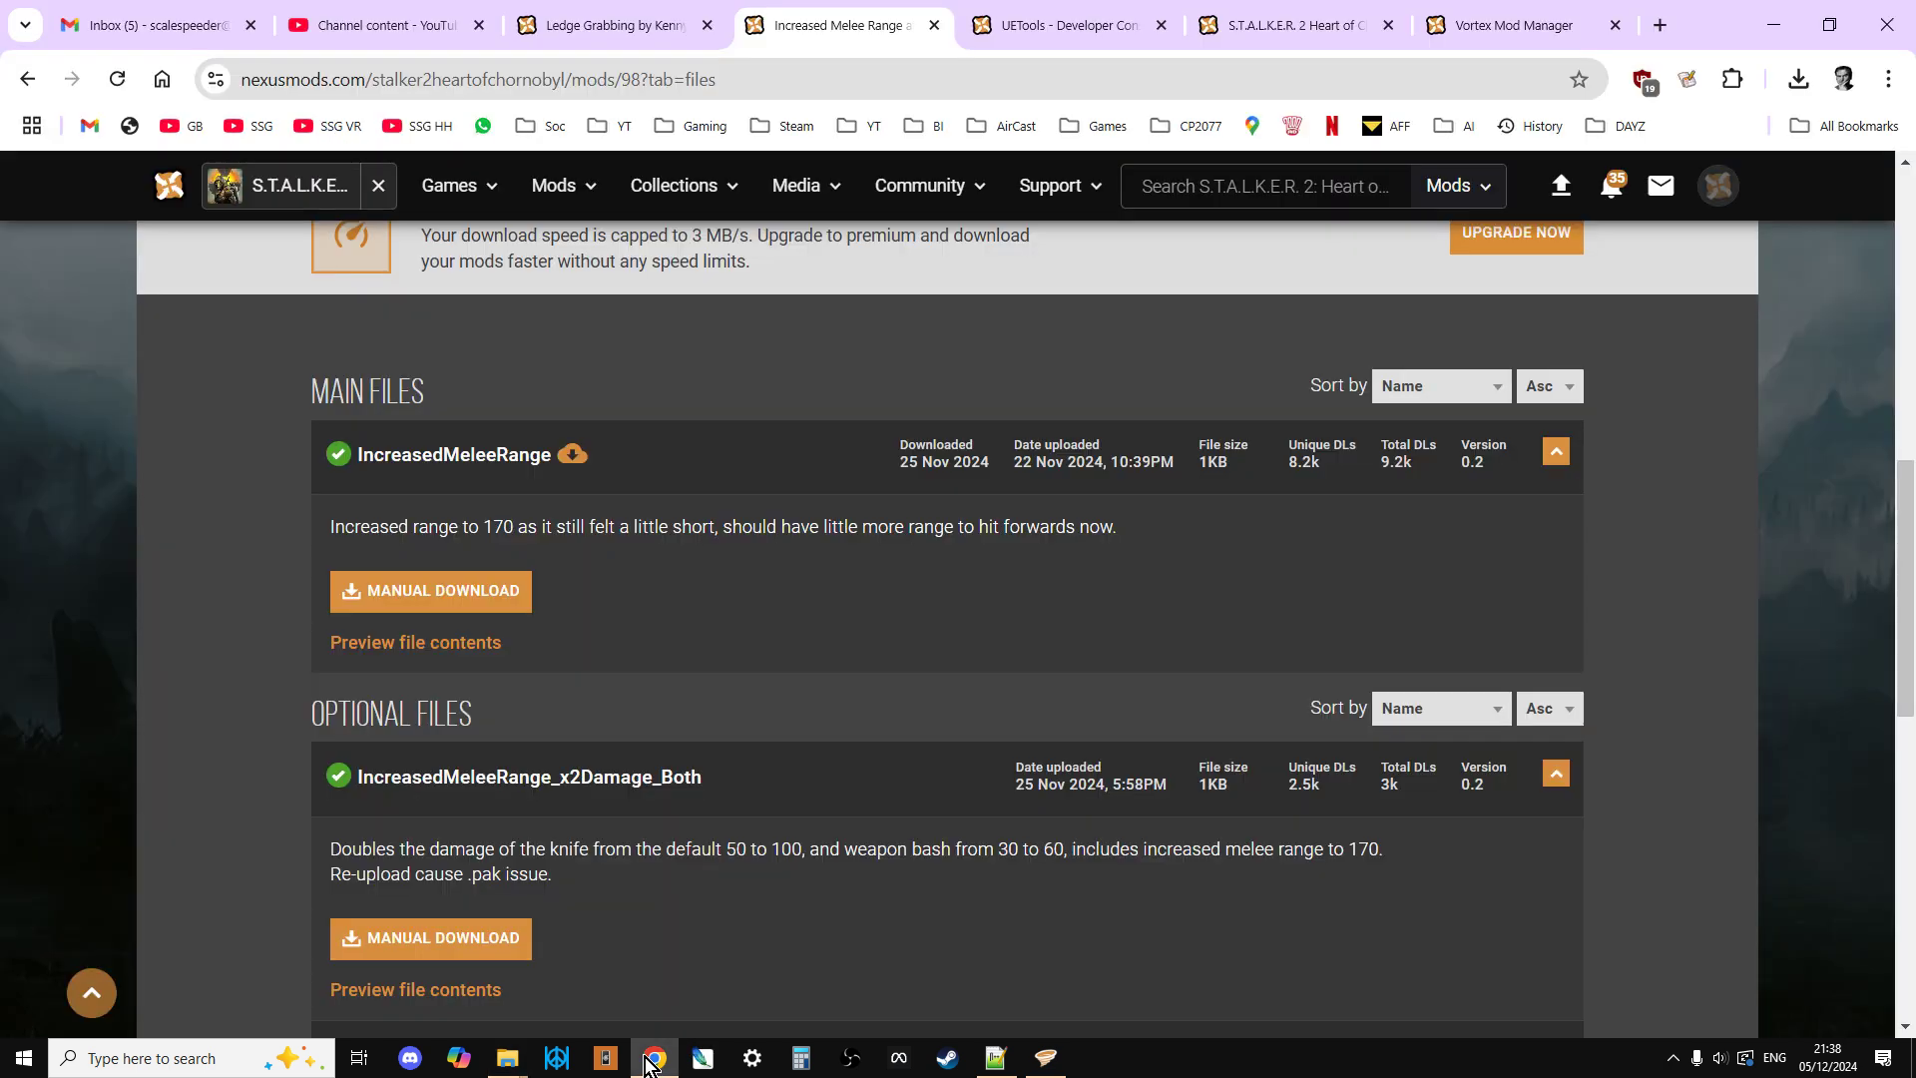
left_click(651, 1060)
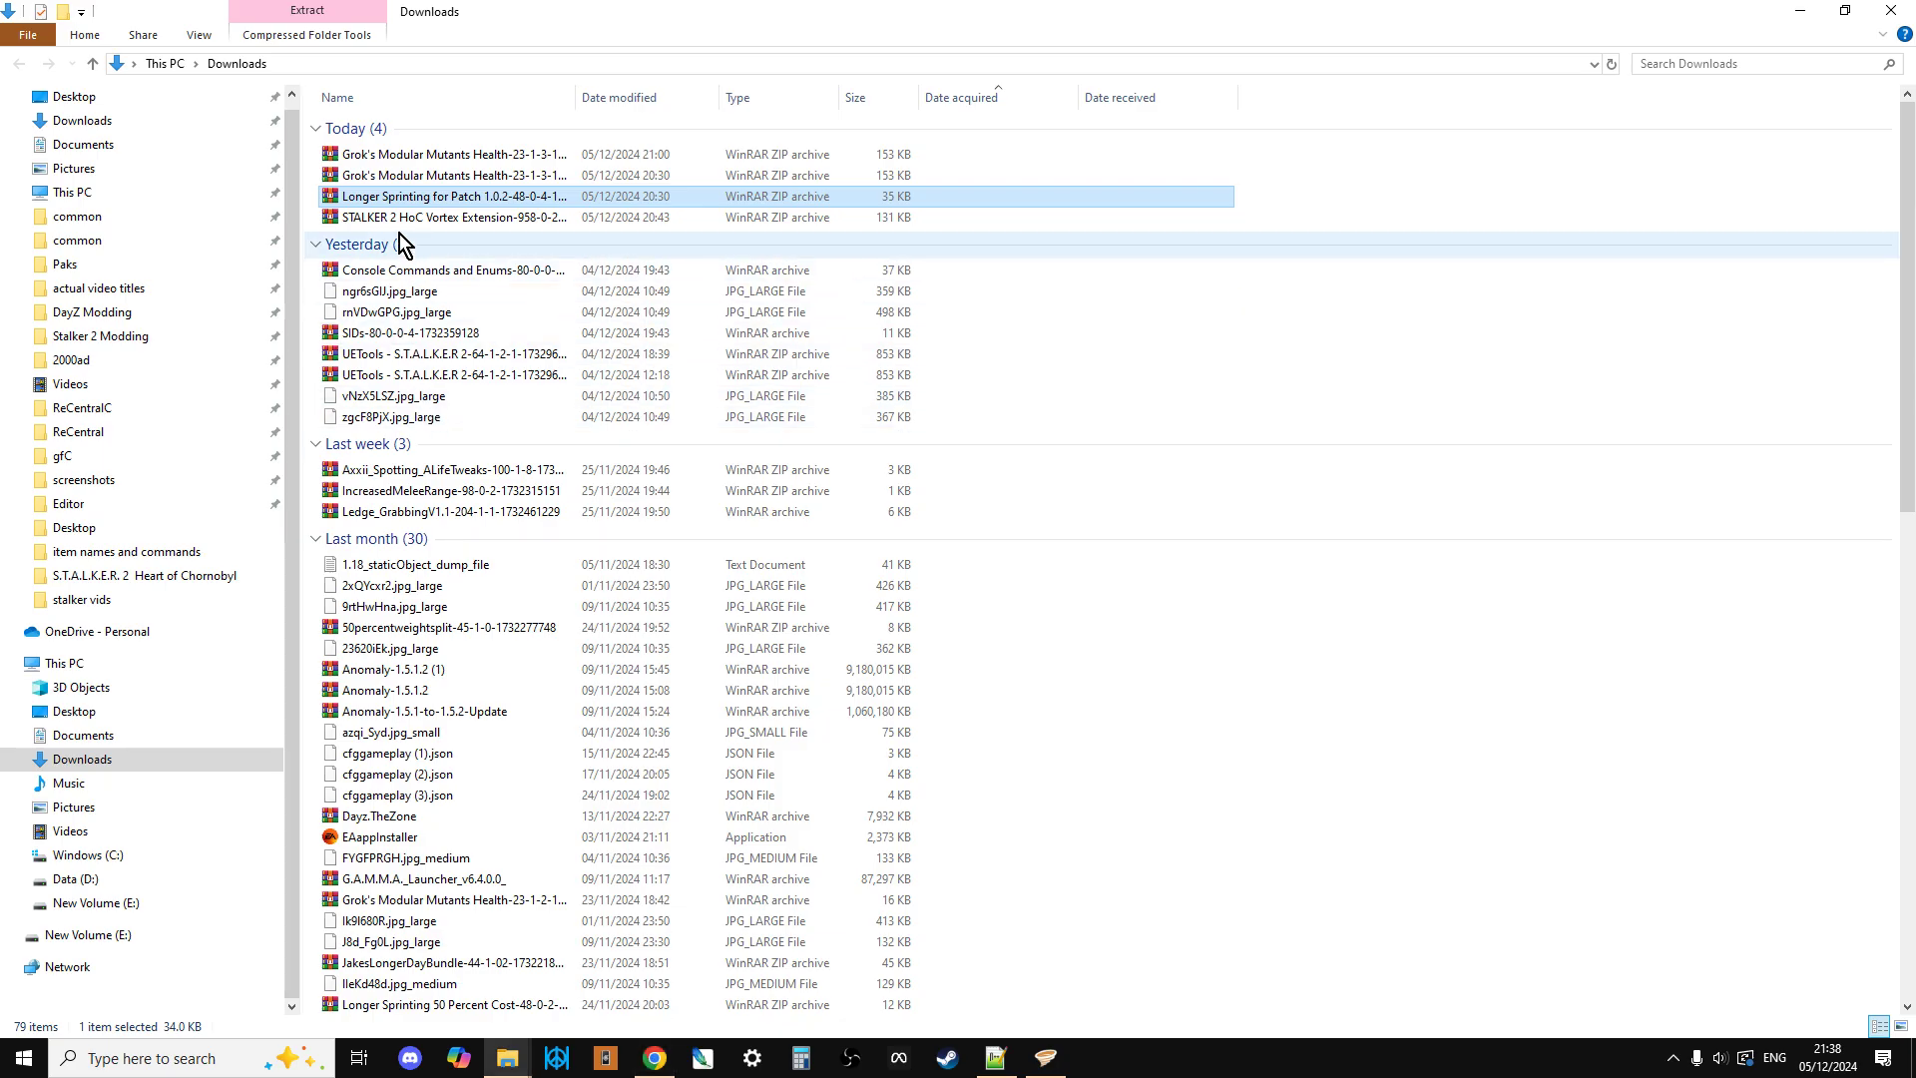
left_click(404, 499)
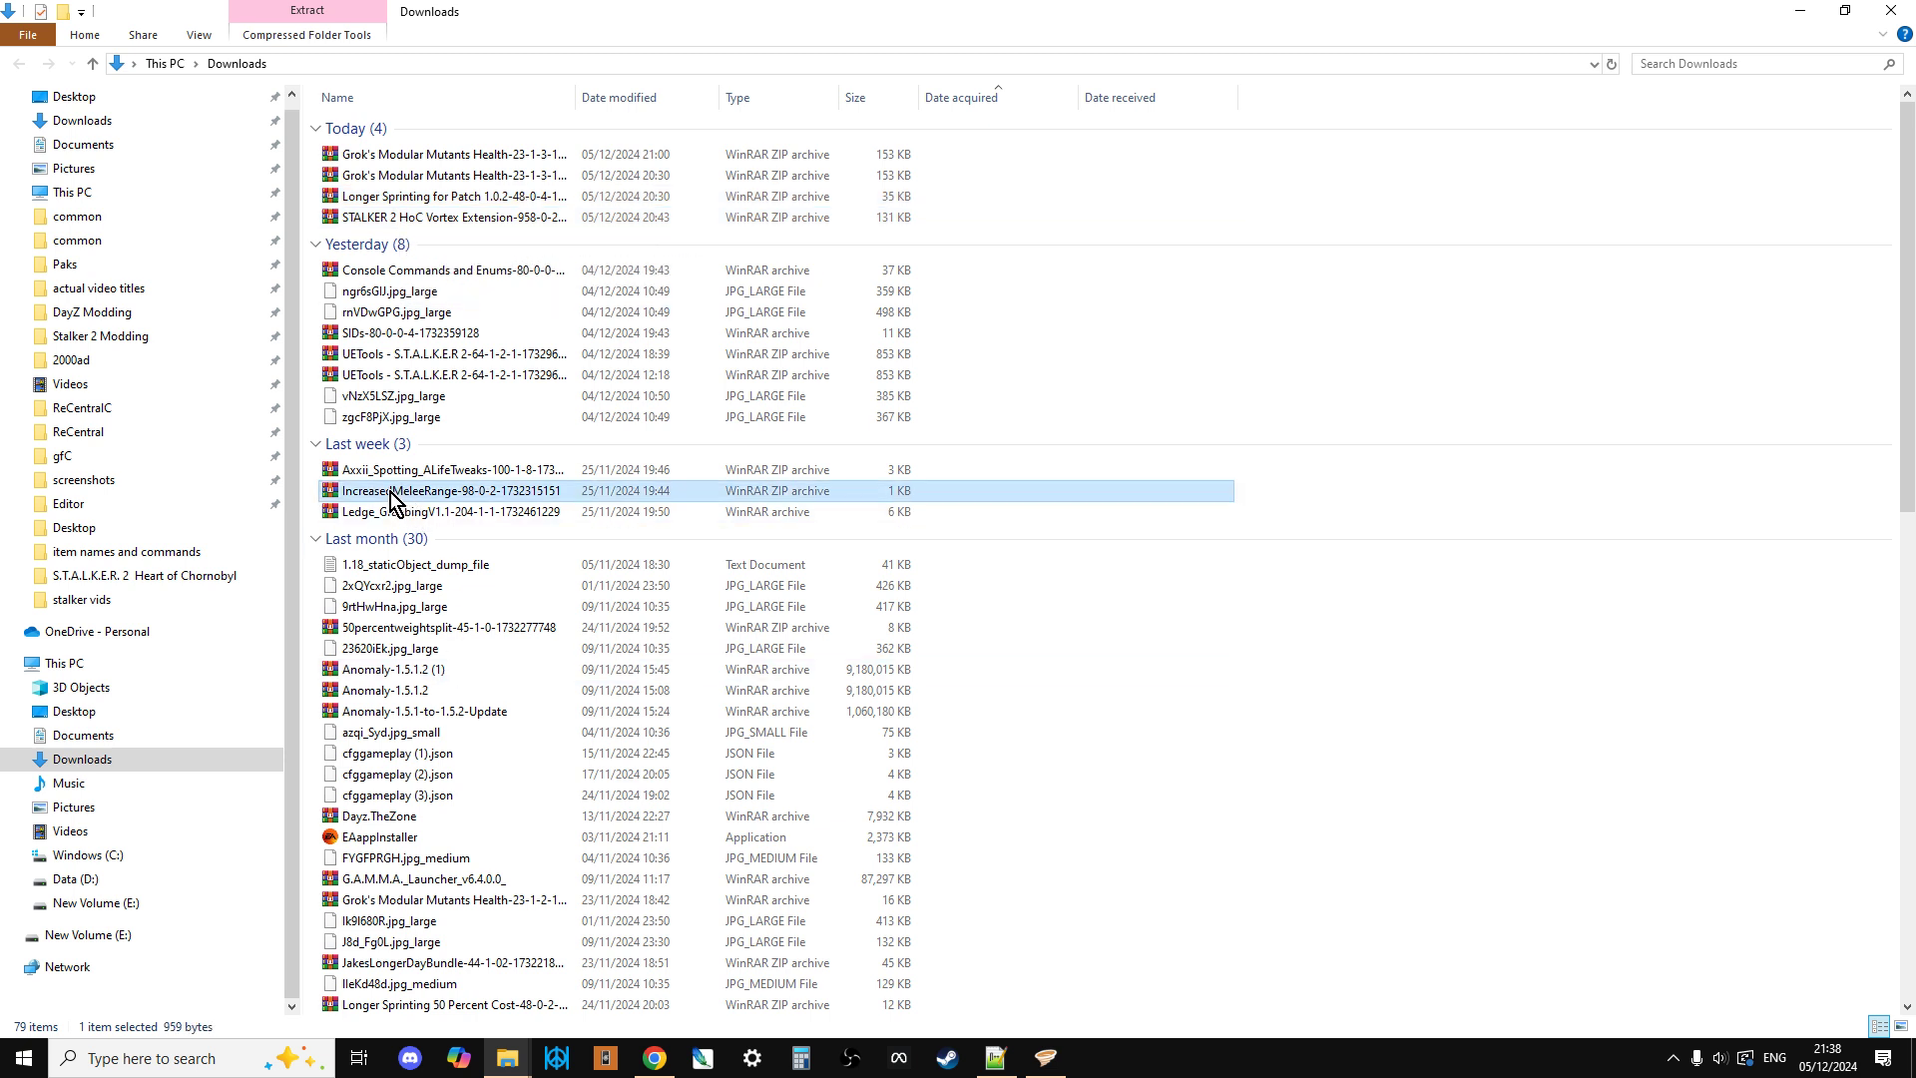
left_click_drag(396, 500, 461, 499)
mouse_move(1046, 1057)
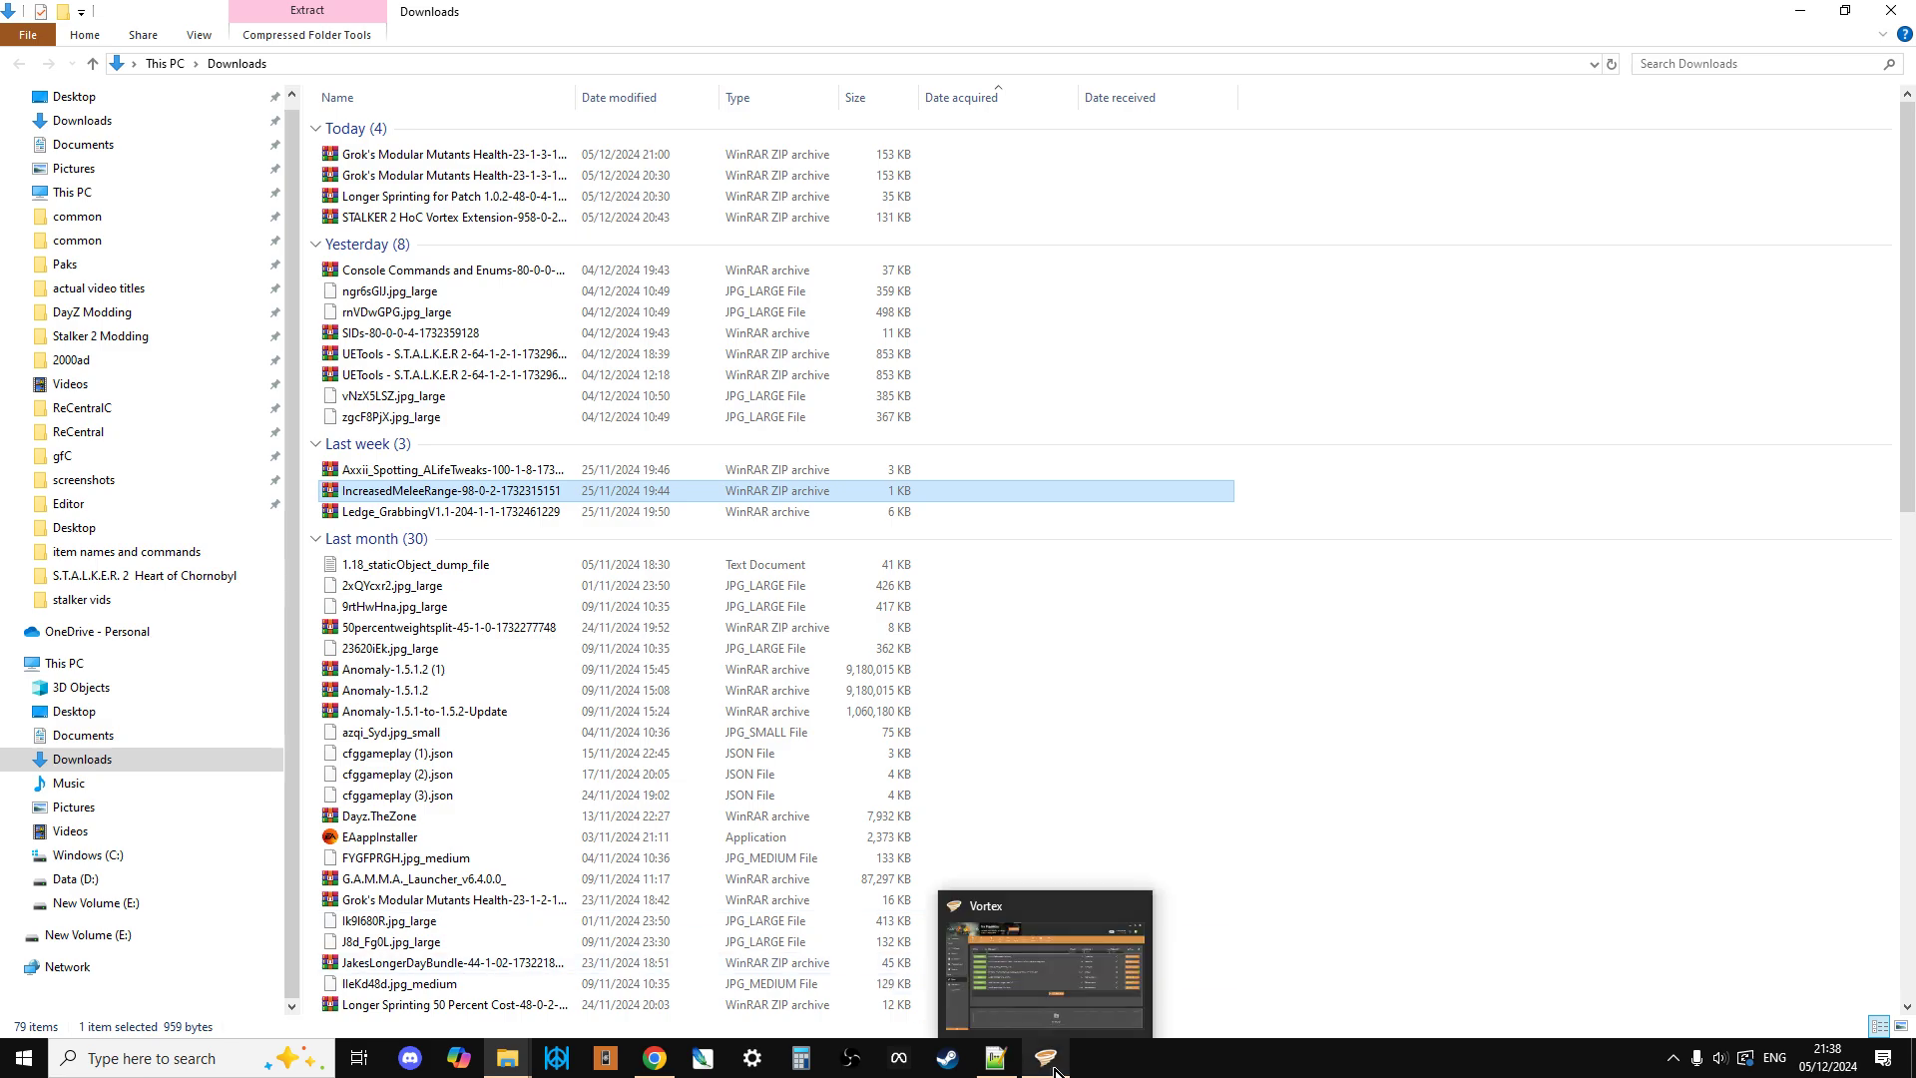
left_click(1058, 947)
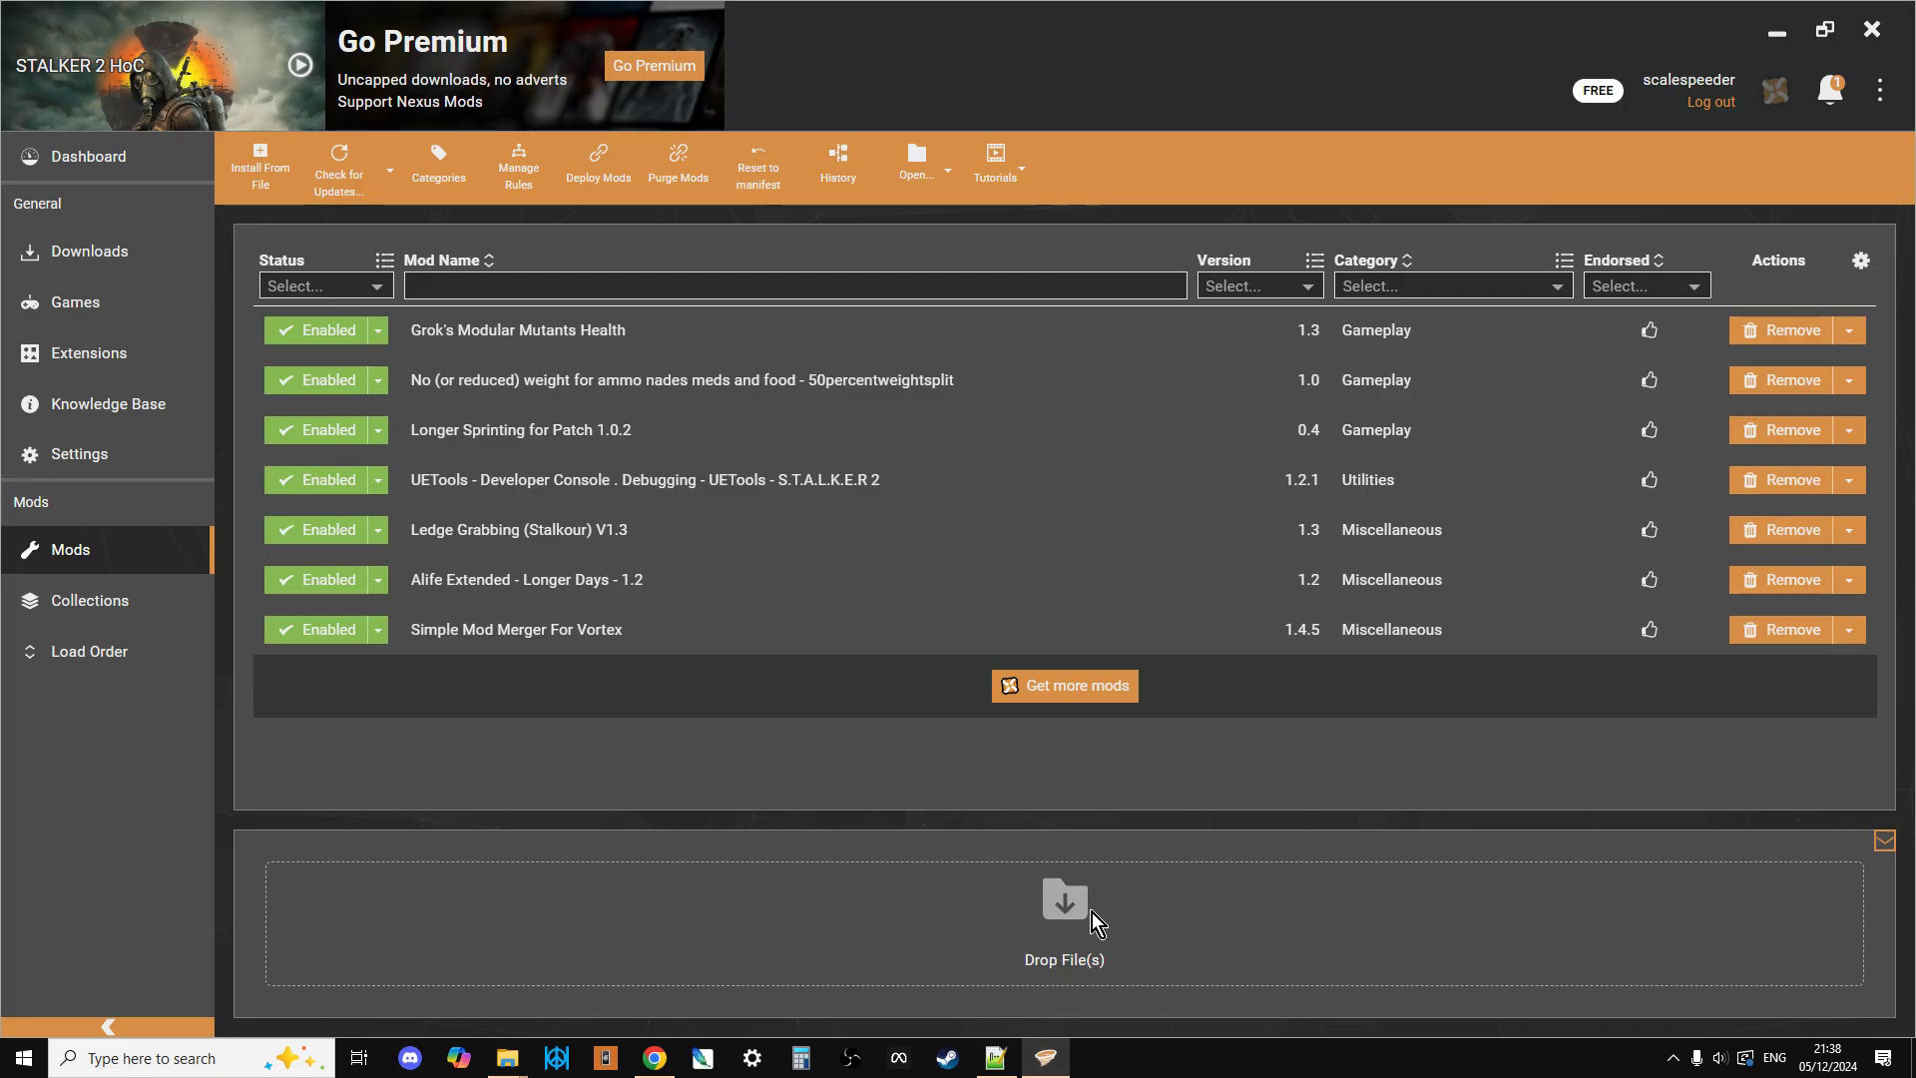